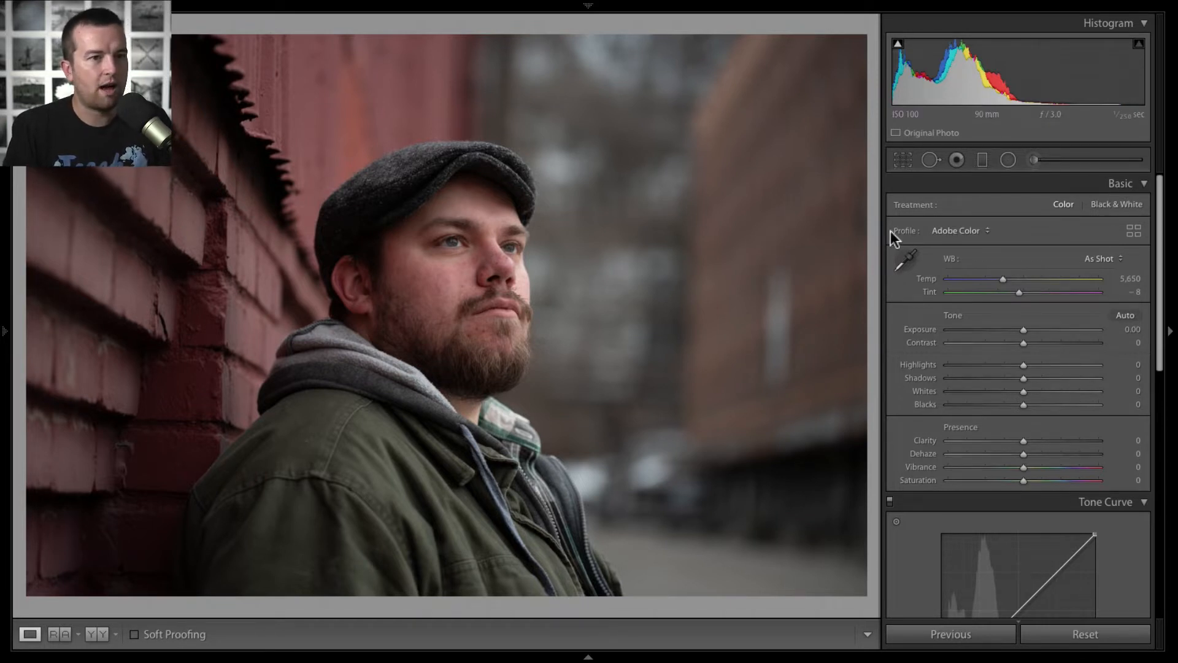
- Crop the portrait tighter at its original aspect ratio and reframe it to keep more brick wall behind the man
left_click(911, 157)
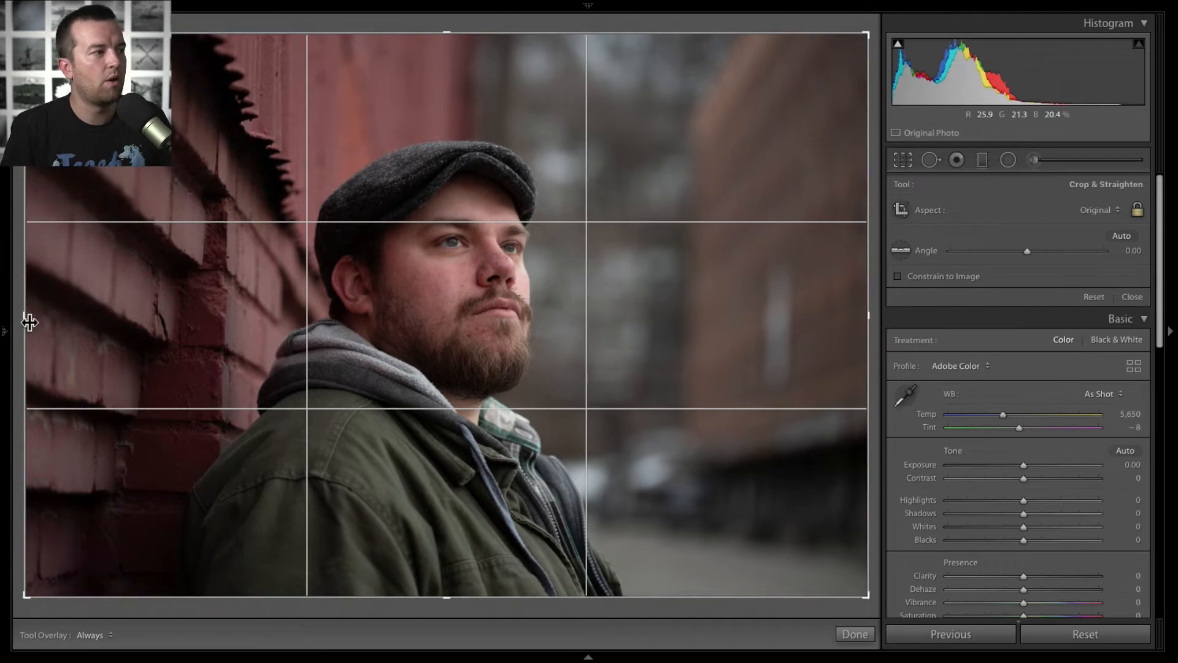
left_click_drag(26, 320, 92, 313)
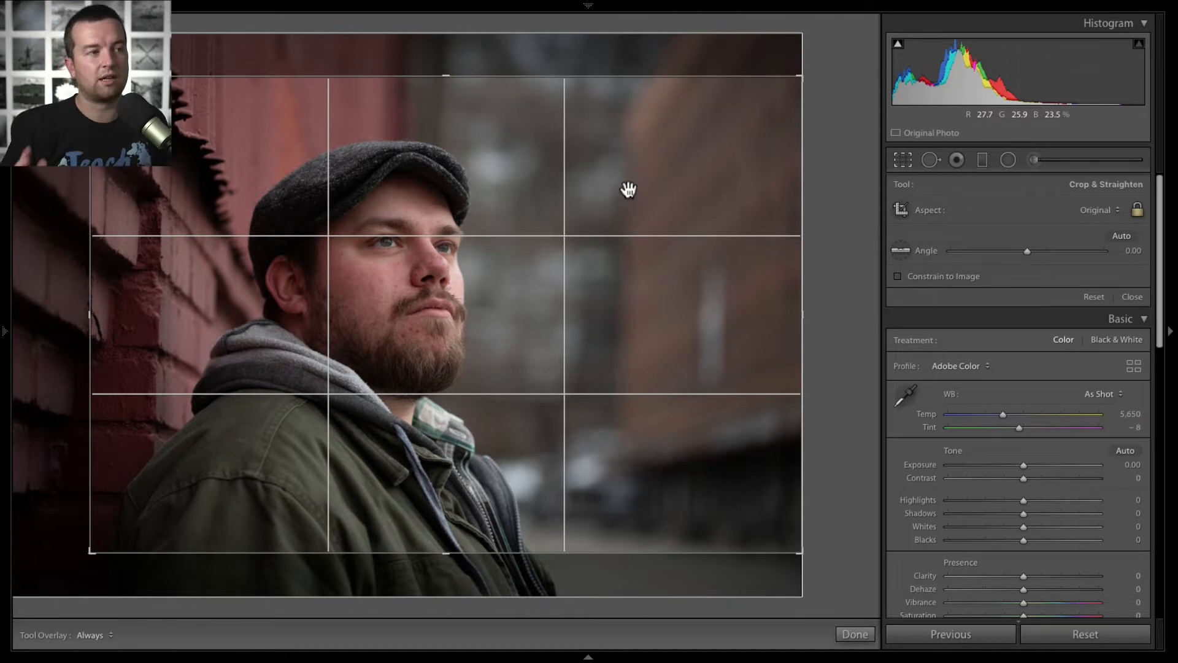
key("Return")
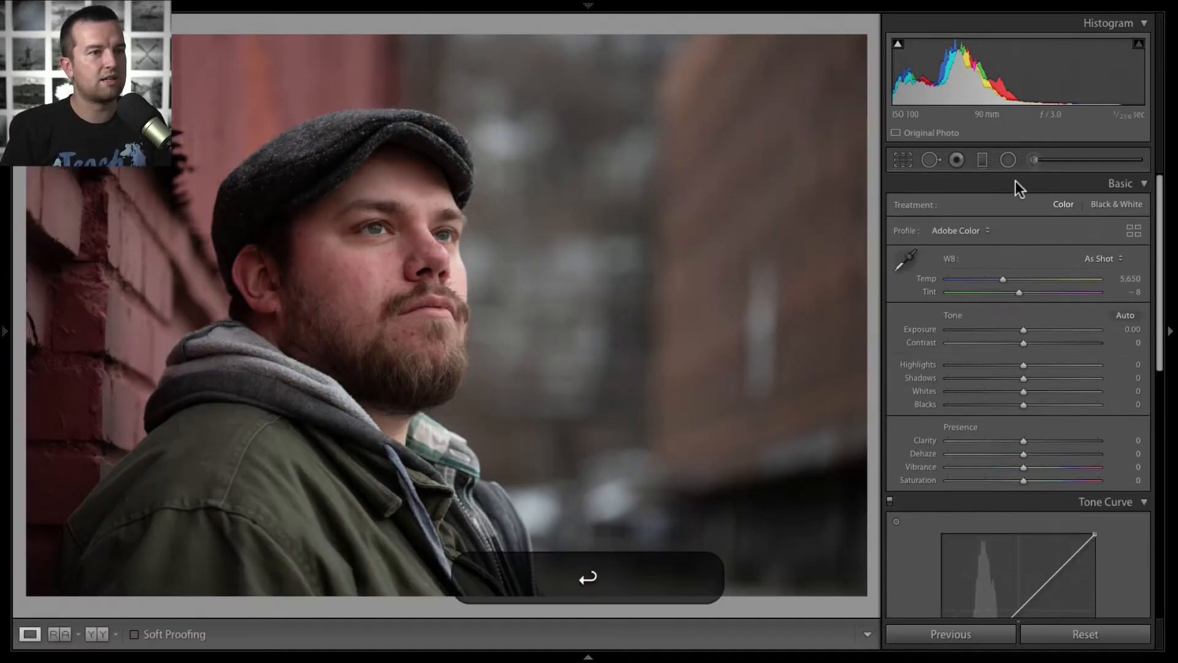
left_click(903, 160)
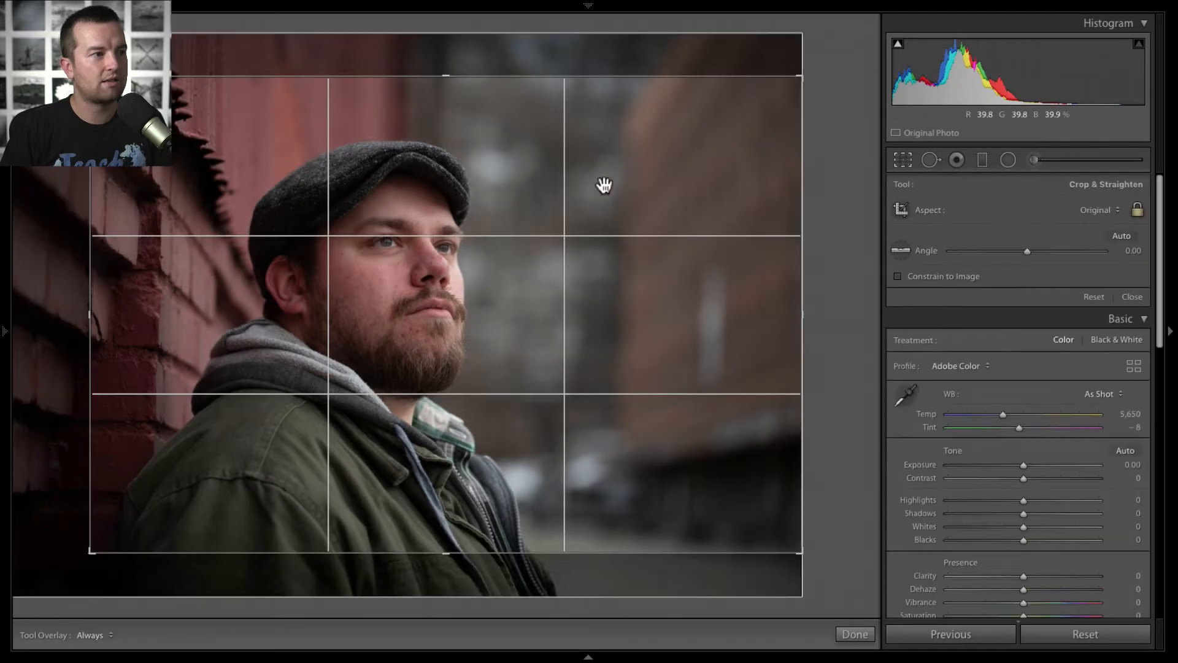
key("Return")
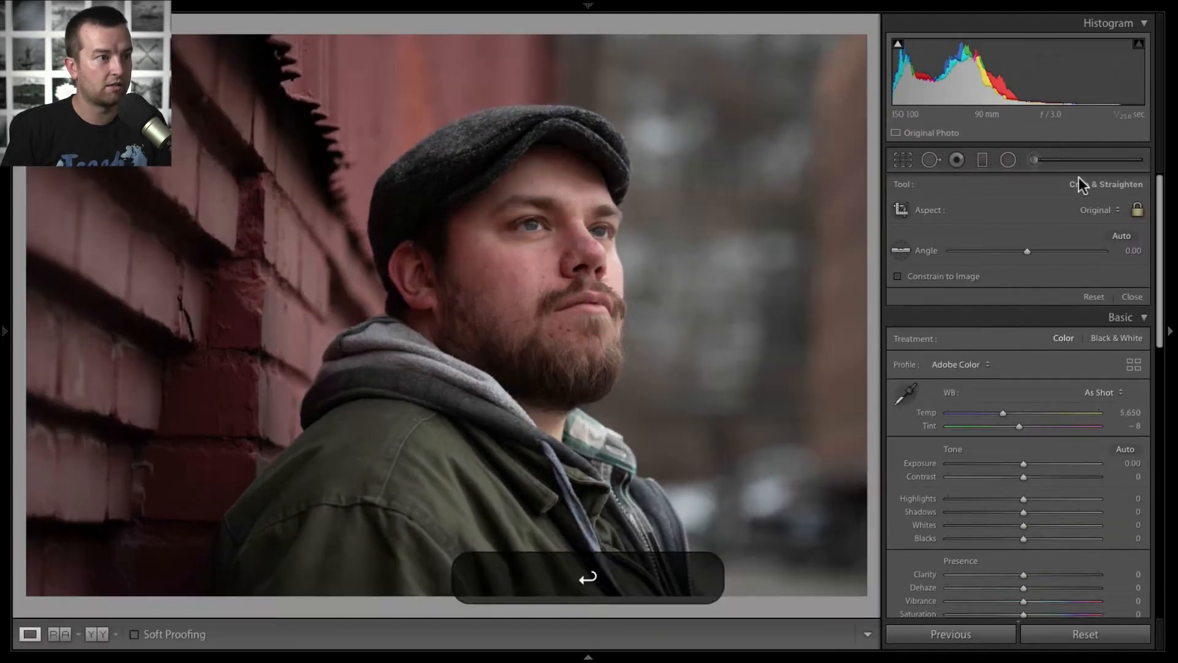
- Tighten the crop slightly further from its side, keeping the original aspect ratio and the man near the right third line
left_click(902, 158)
left_click_drag(802, 315, 786, 304)
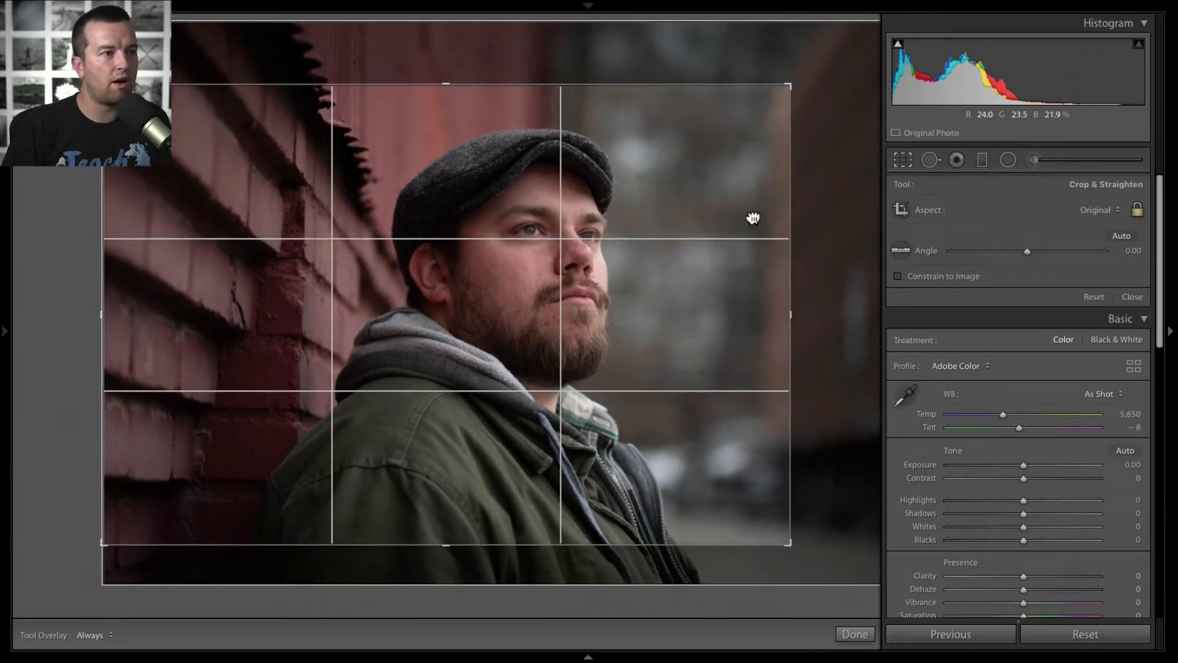
key("Return")
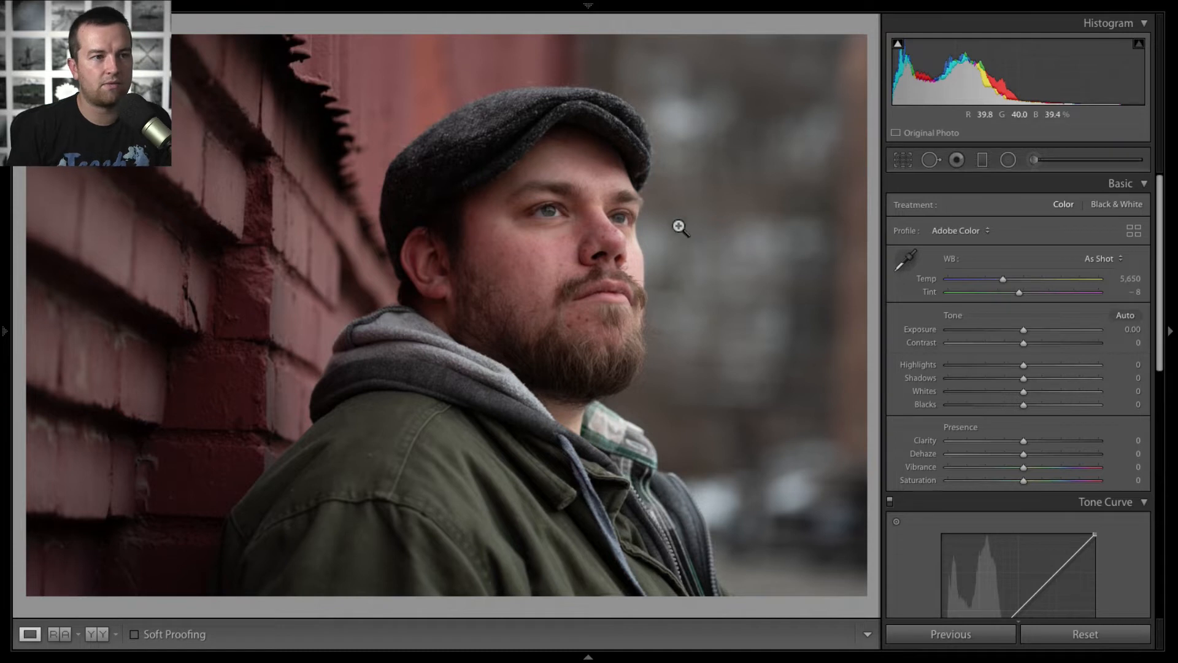
- Try reframing the crop so the man sits near the left third line with open background in front of him
left_click(900, 160)
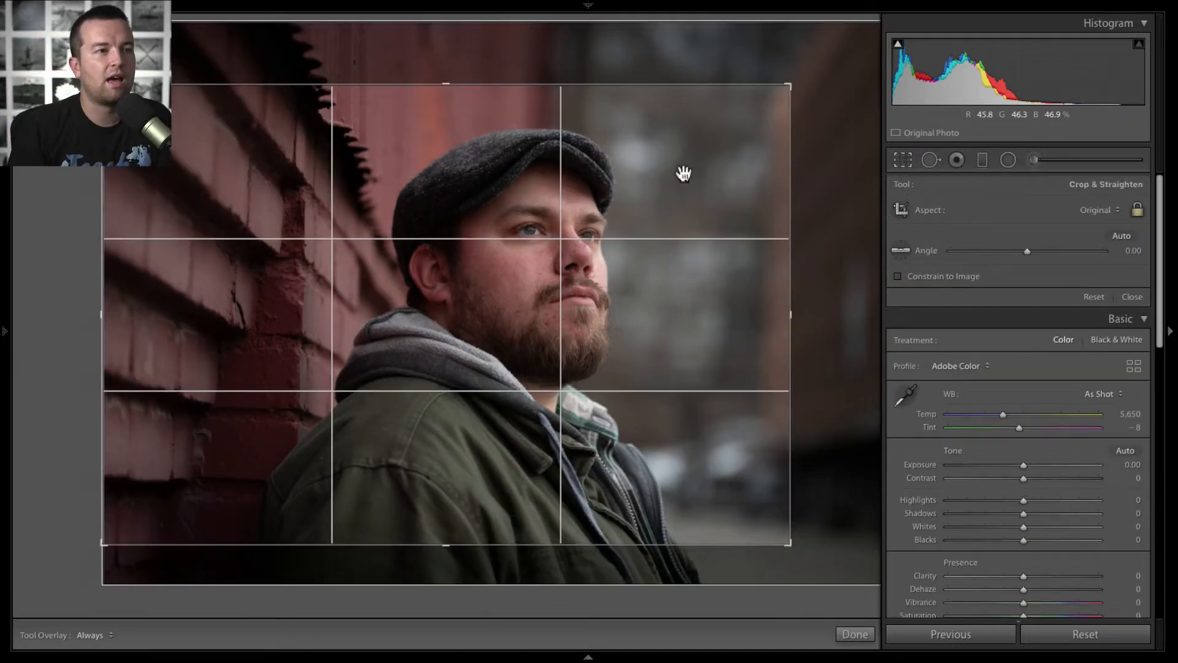
left_click_drag(684, 174, 499, 175)
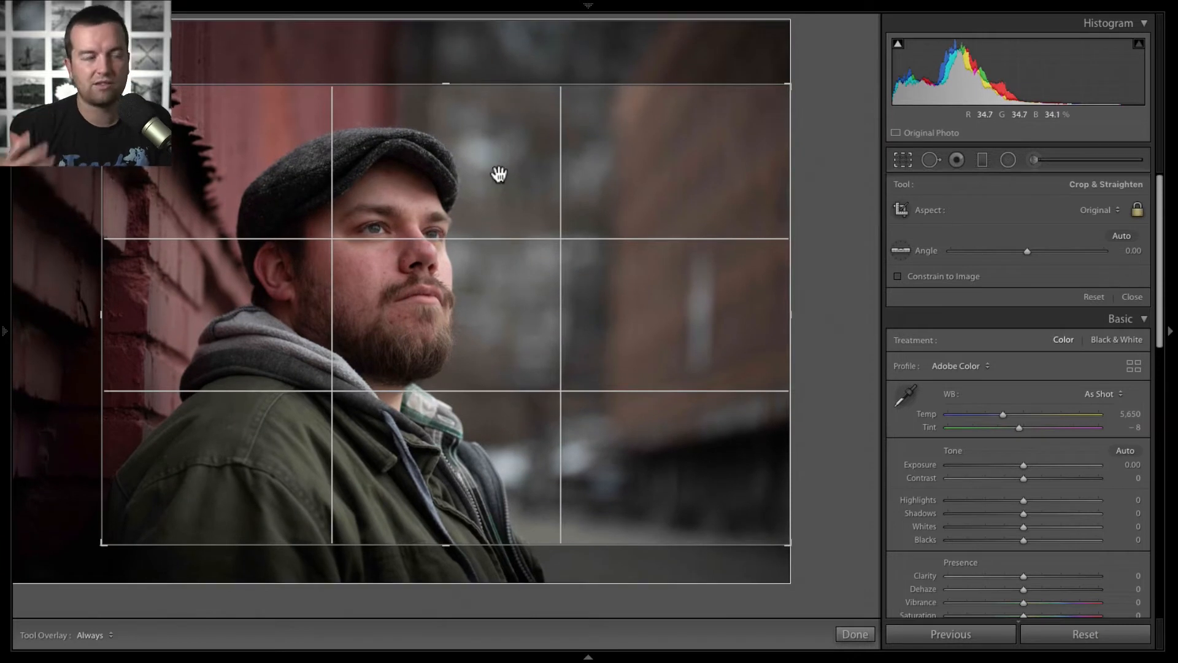
key("Return")
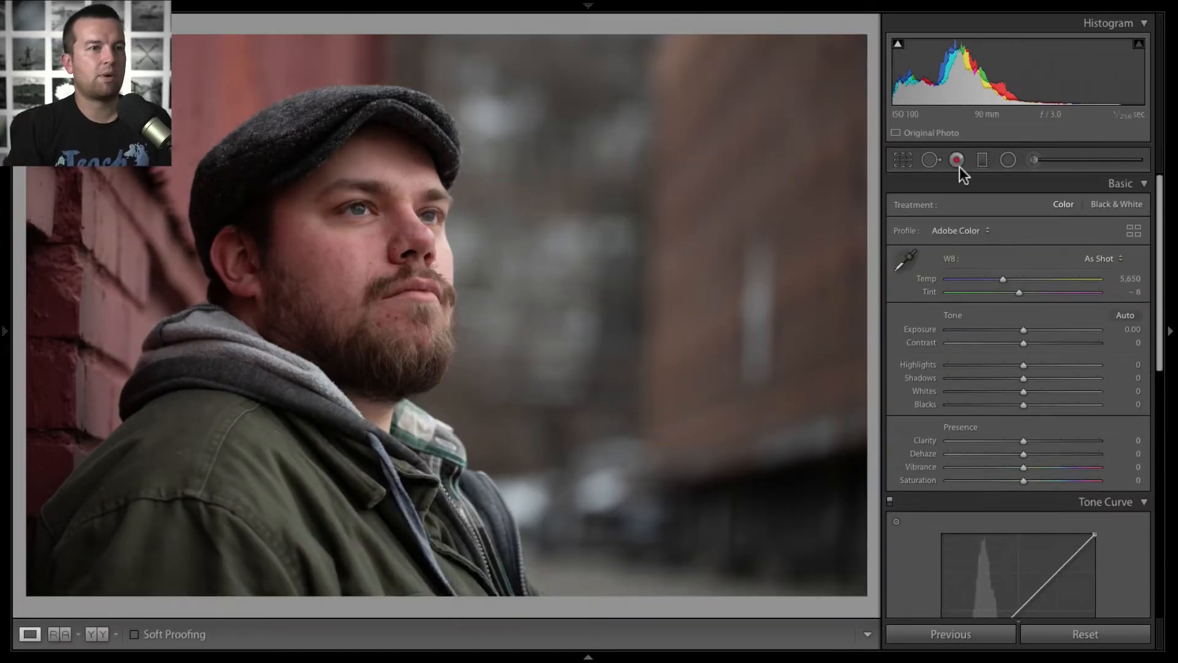
- Reposition the photo within the crop so the man sits near the right third line with the brick wall behind him
left_click(903, 160)
key("Return")
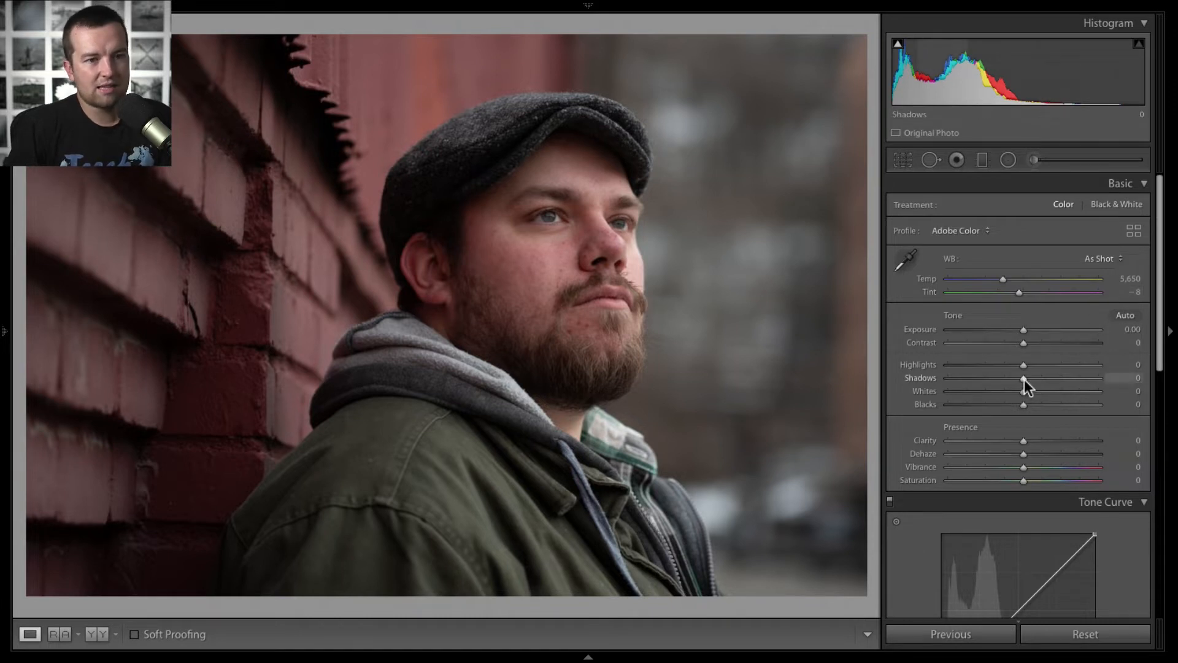
- Try a flat tonal look with Highlights +11, Shadows +84, Whites −26 and Blacks +59, and compare it with the original
mouse_move(1025, 379)
left_mouse_down()
mouse_move(1098, 376)
mouse_move(1018, 377)
left_mouse_up()
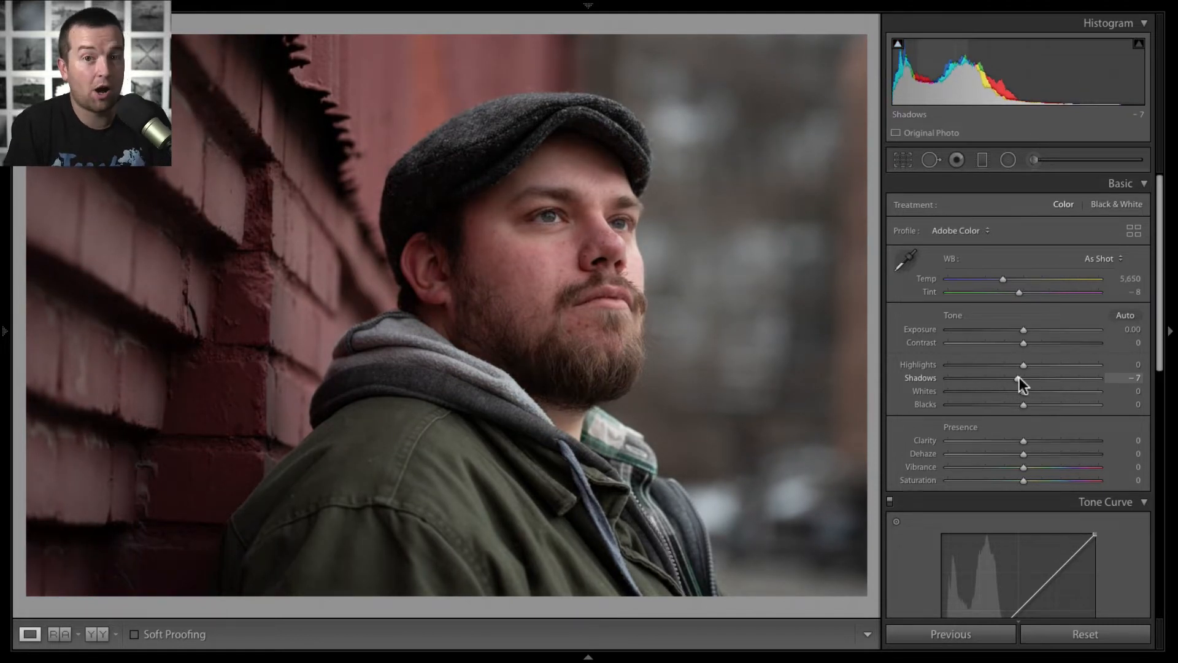
left_click_drag(1020, 375, 1084, 373)
double_click(1004, 404)
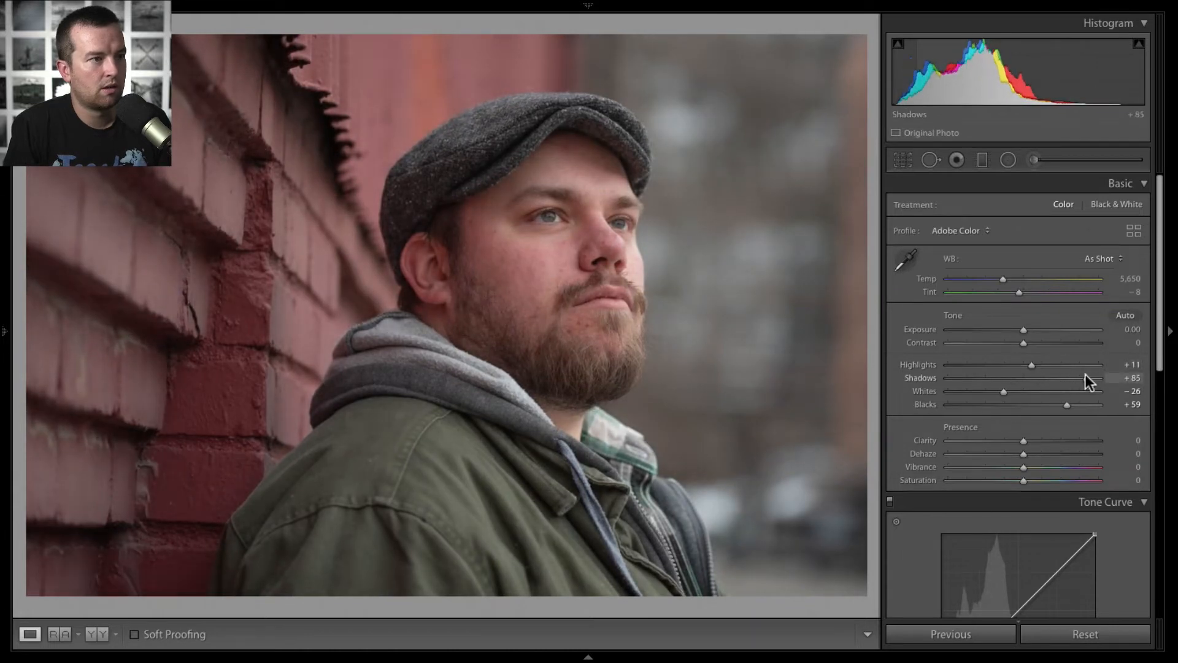
key("backslash")
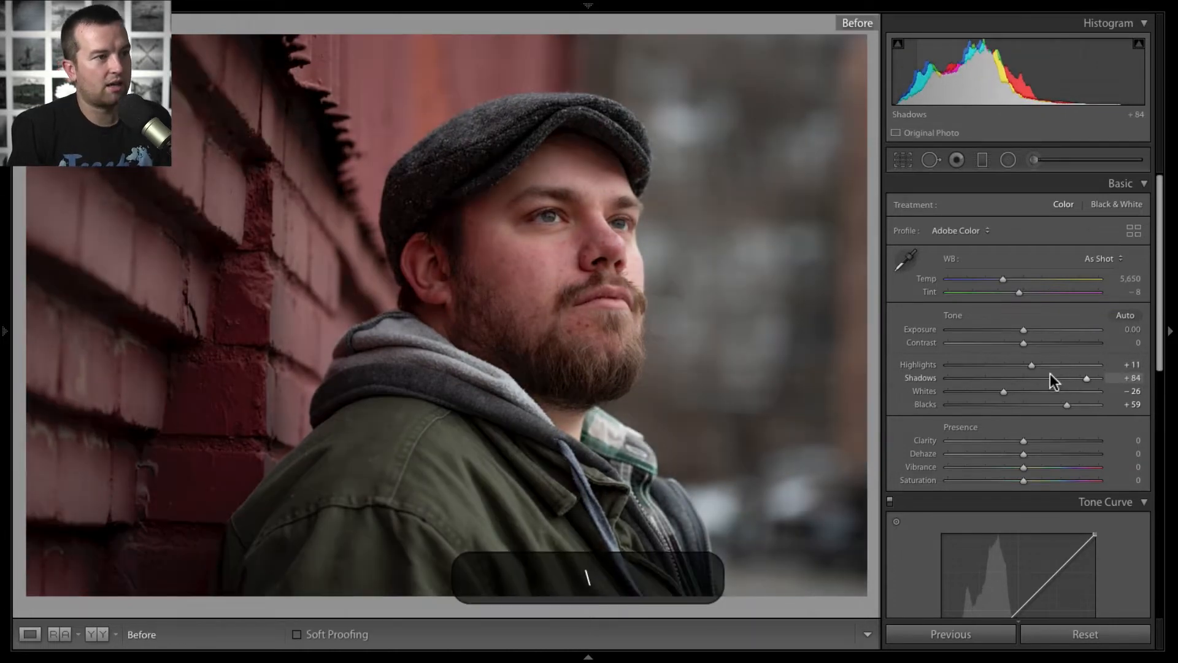
key("backslash")
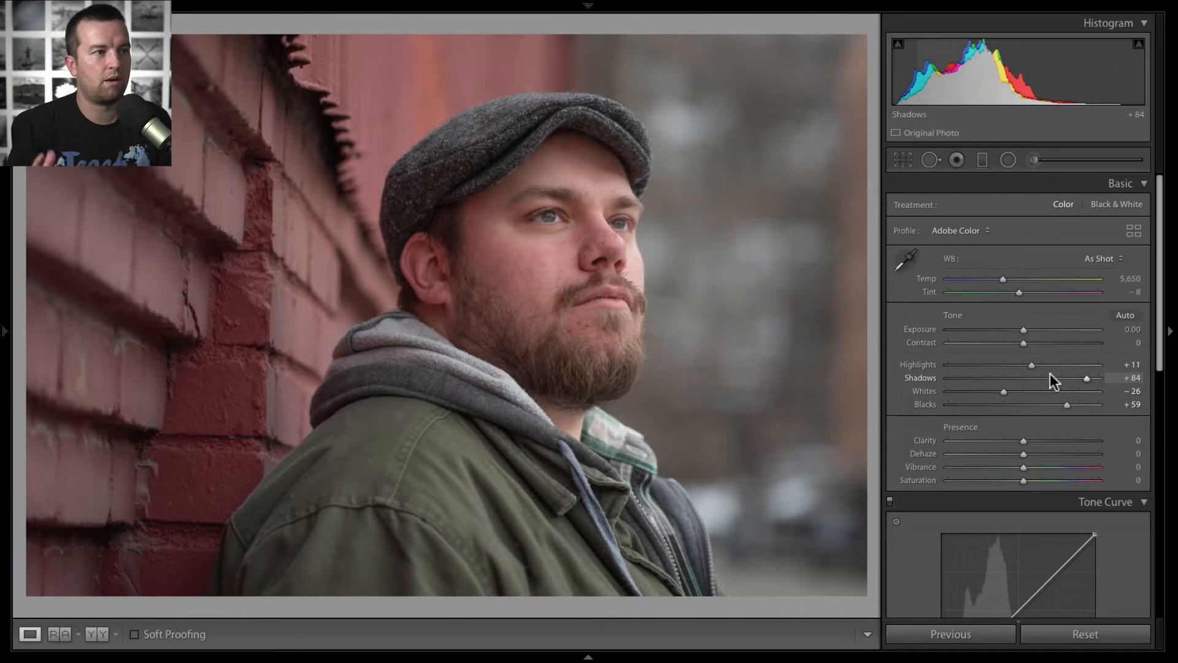
key("backslash")
key("backslash")
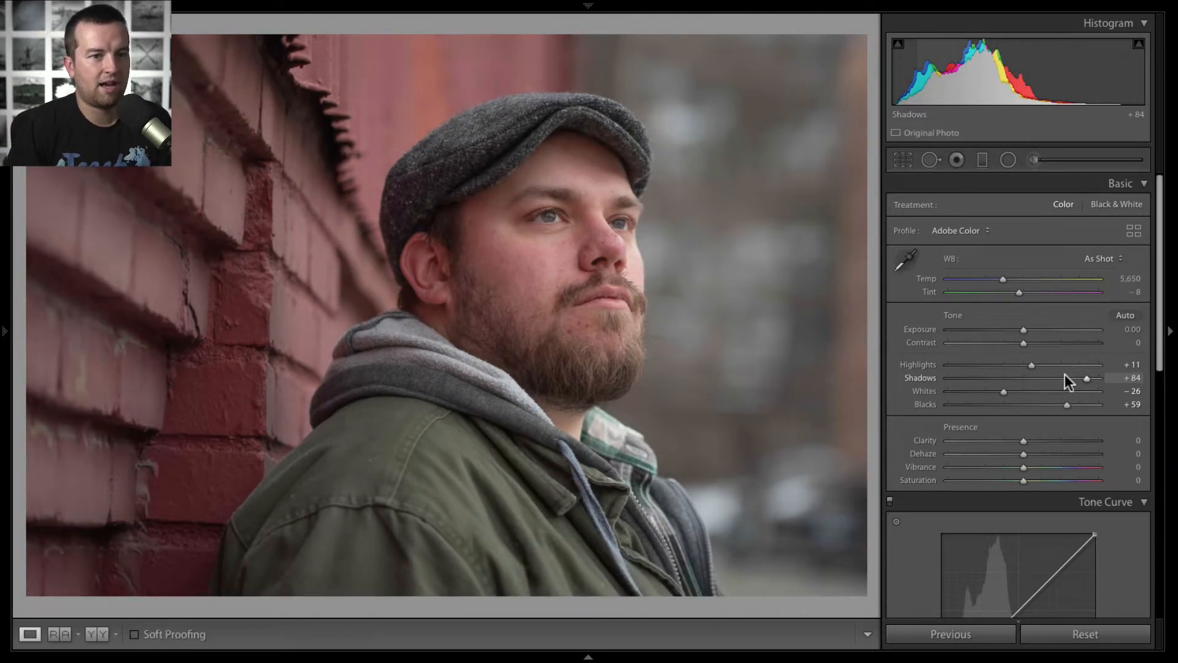
- Set Highlights to +34, Shadows to −22, Whites to −9, Blacks to −2 and Exposure to −0.05
left_click_drag(1065, 375, 1015, 389)
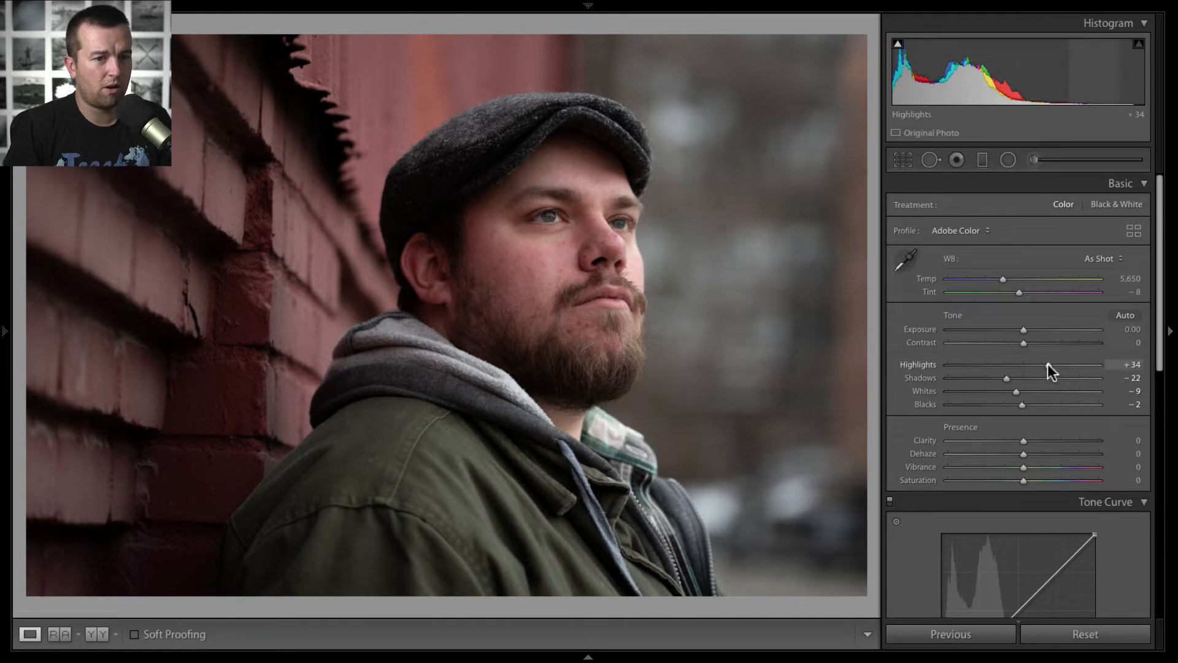
left_click_drag(1024, 329, 1025, 328)
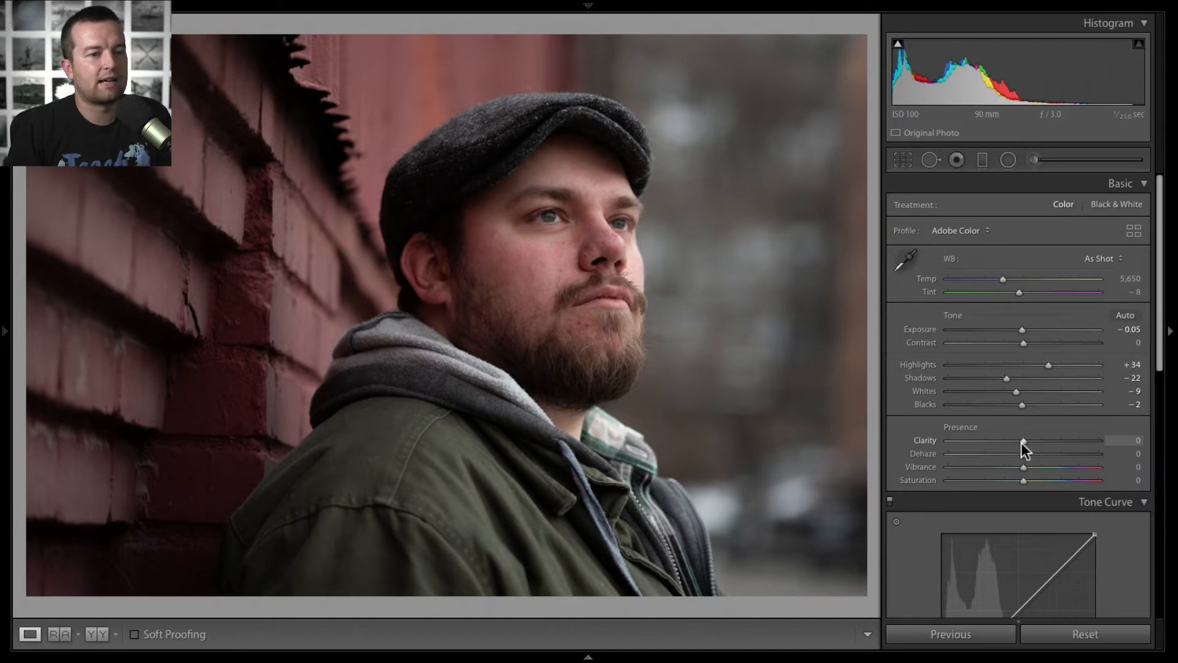
- Try Dehaze at +60, inspect the man's facial skin at full magnification, and reset Dehaze to 0
mouse_move(1021, 441)
left_mouse_down()
mouse_move(972, 446)
mouse_move(1038, 453)
mouse_move(996, 452)
mouse_move(1021, 452)
mouse_move(1021, 439)
left_mouse_up()
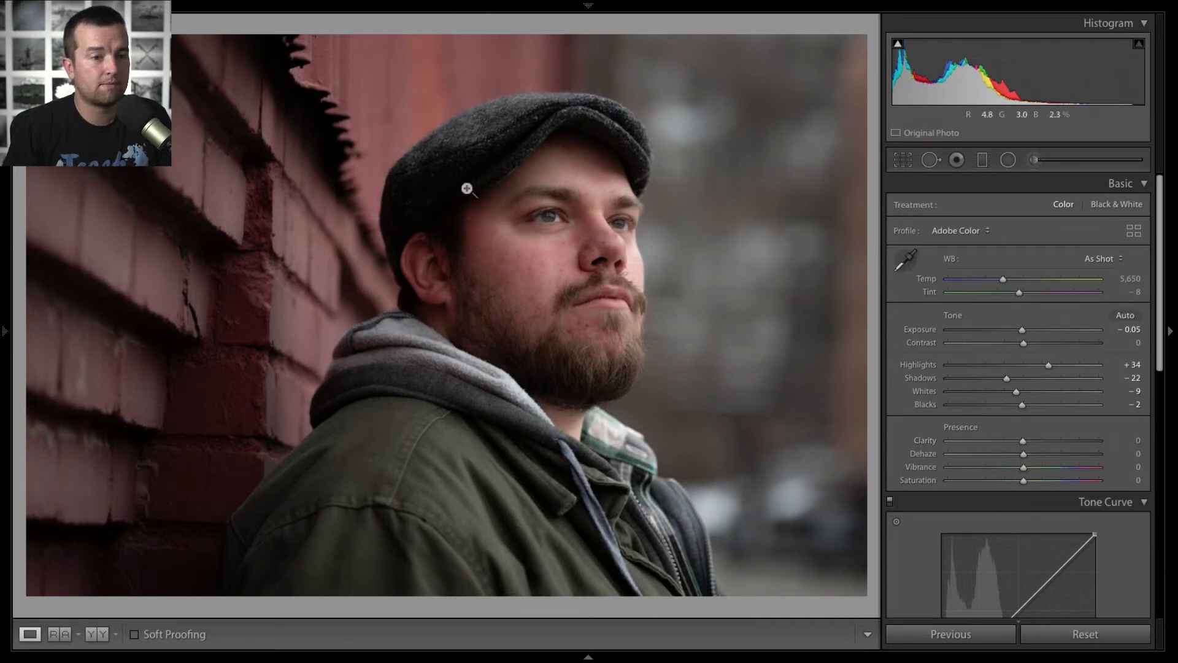
left_click_drag(1028, 454, 1069, 461)
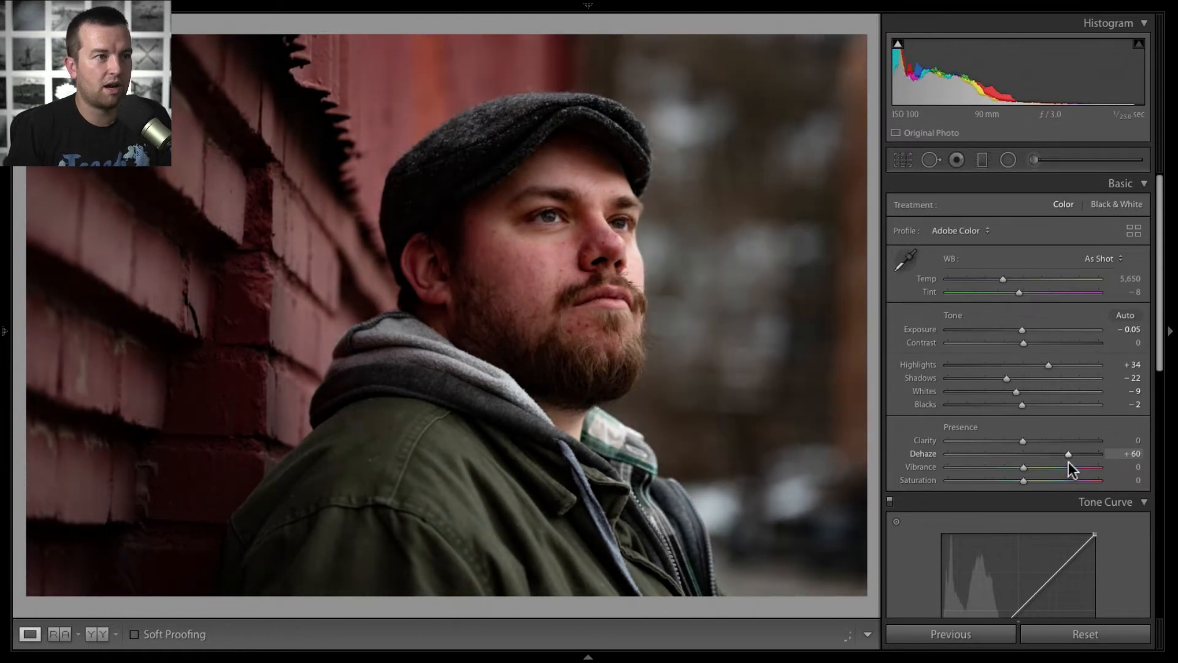
left_click(587, 202)
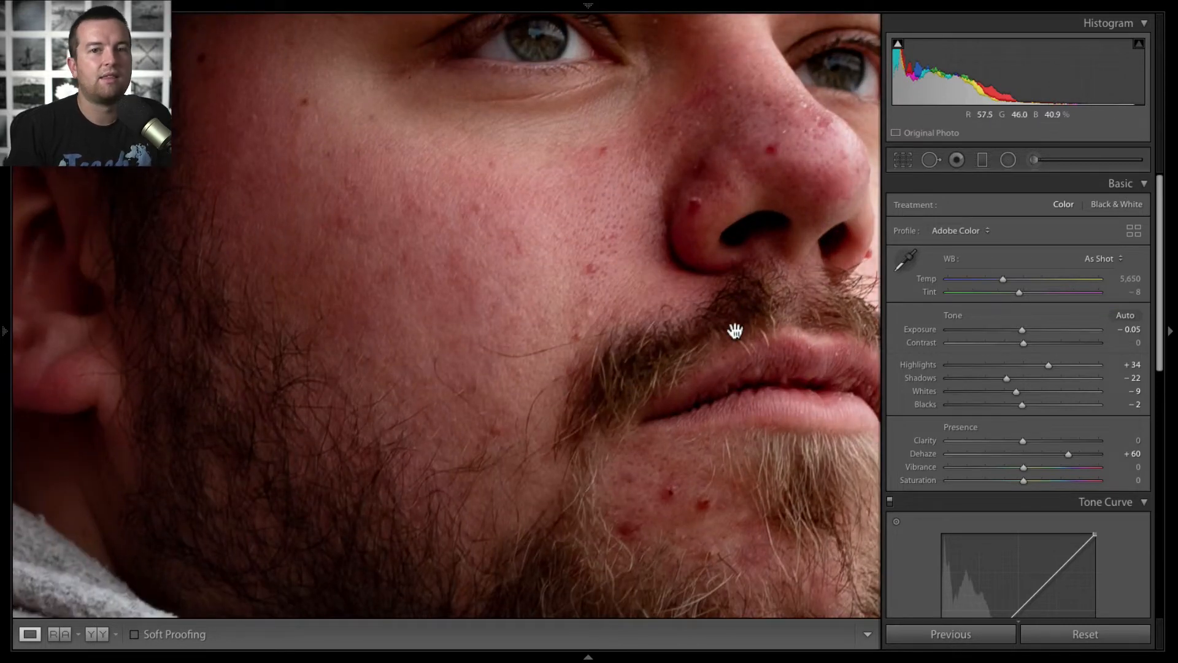
double_click(1066, 453)
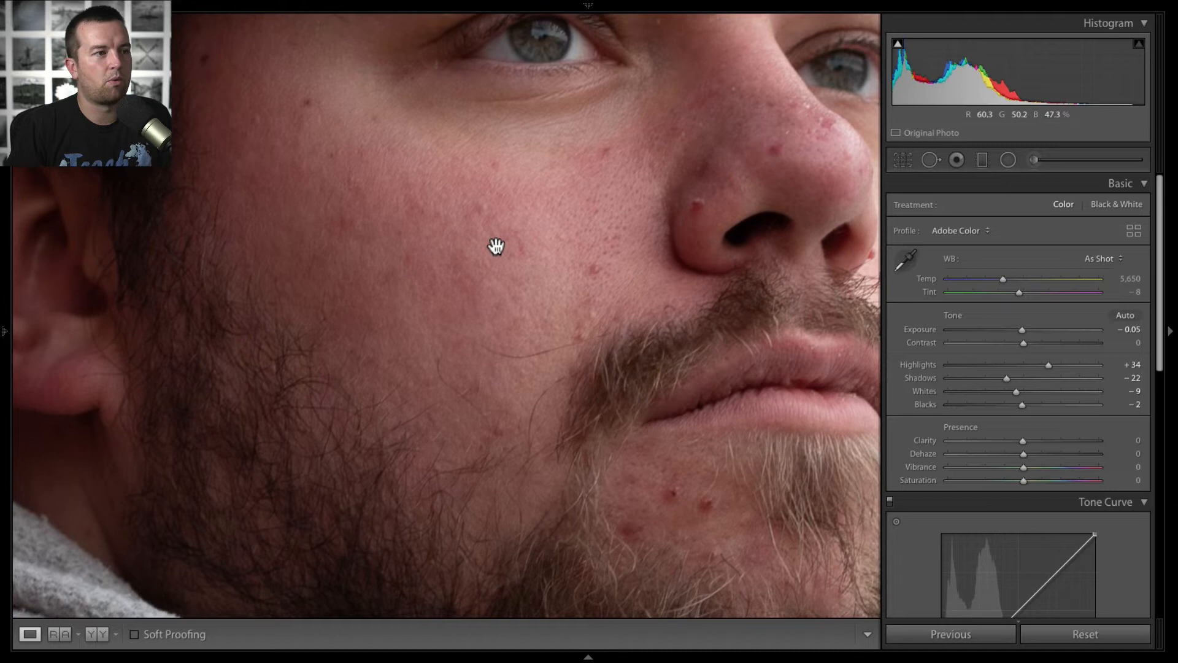
left_click(494, 248)
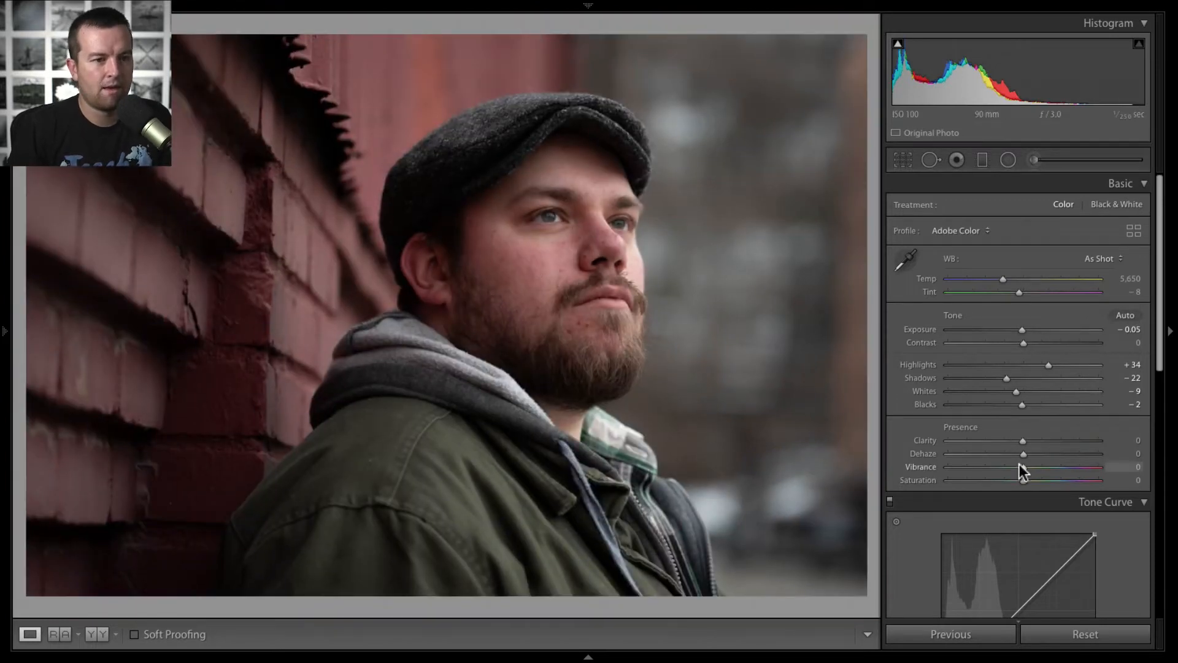
- Try stronger Vibrance and Saturation at +51 on the whole photo, and reset both to 0
left_click_drag(1025, 467, 1062, 481)
double_click(1046, 468)
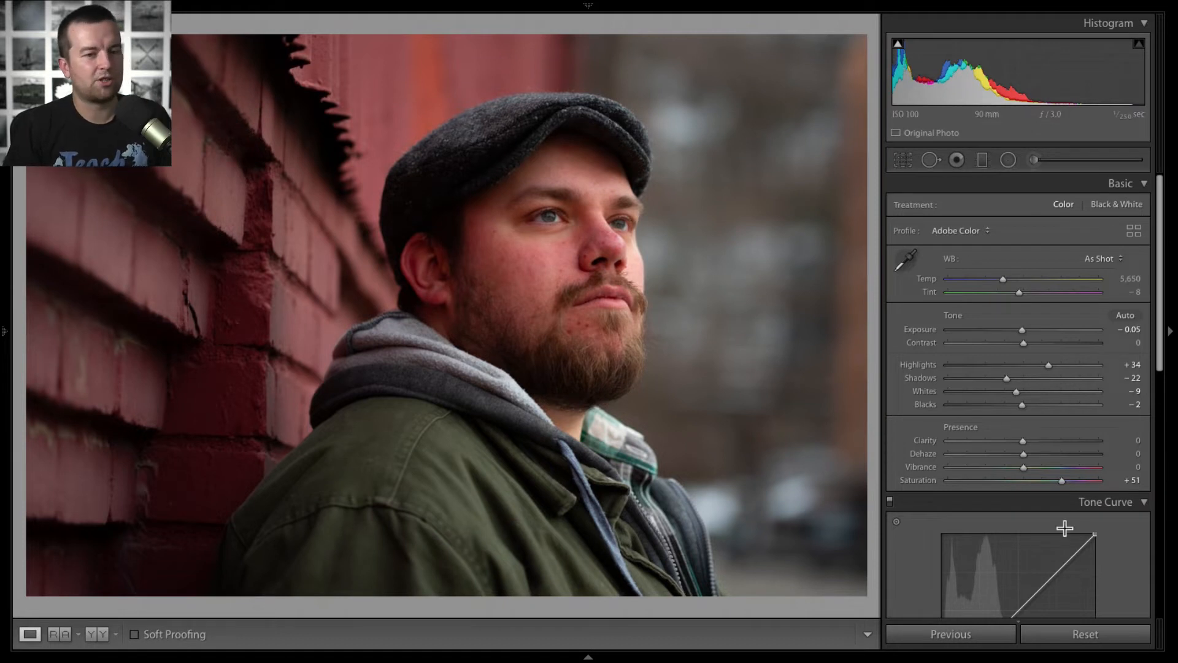
double_click(1062, 482)
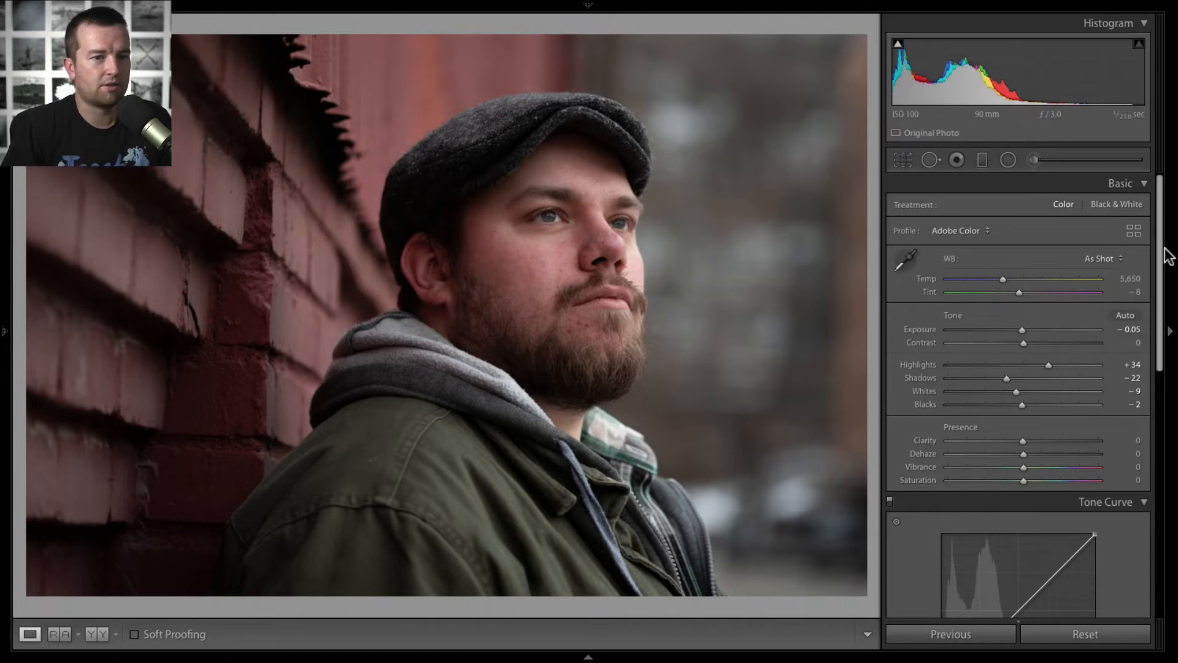
- Try raising only the red color's saturation to +26 in the HSL adjustments, and reset it to 0
left_click_drag(1156, 227, 1164, 418)
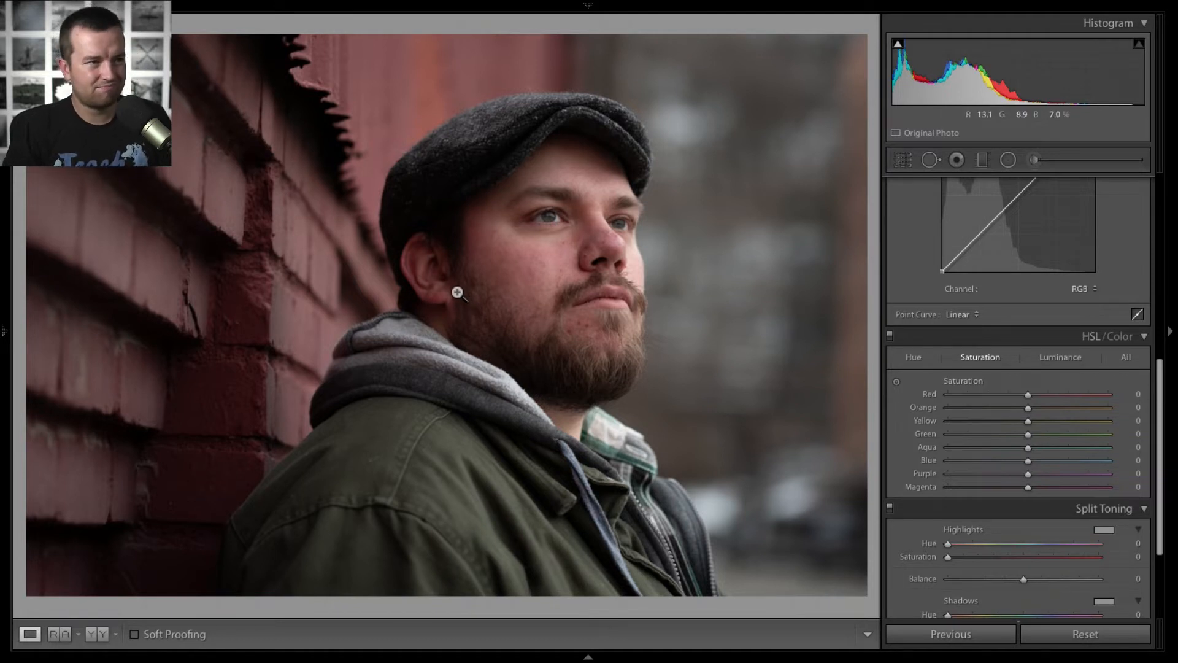
mouse_move(1045, 396)
left_mouse_down()
mouse_move(1058, 395)
mouse_move(1047, 394)
left_mouse_up()
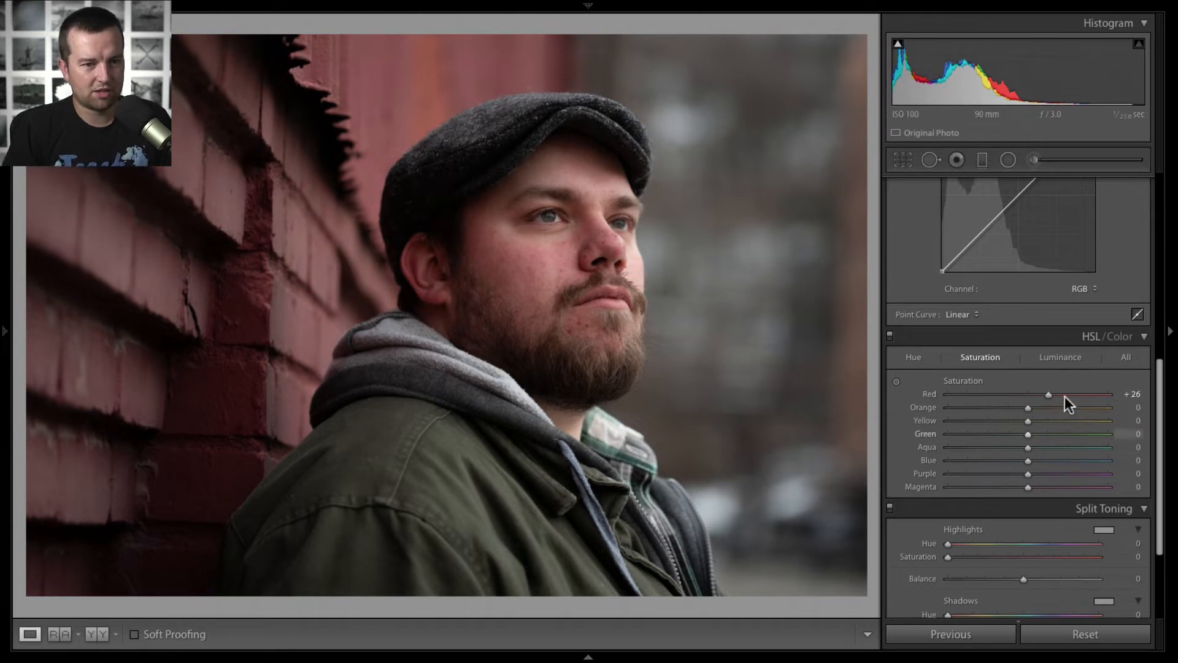
double_click(1047, 394)
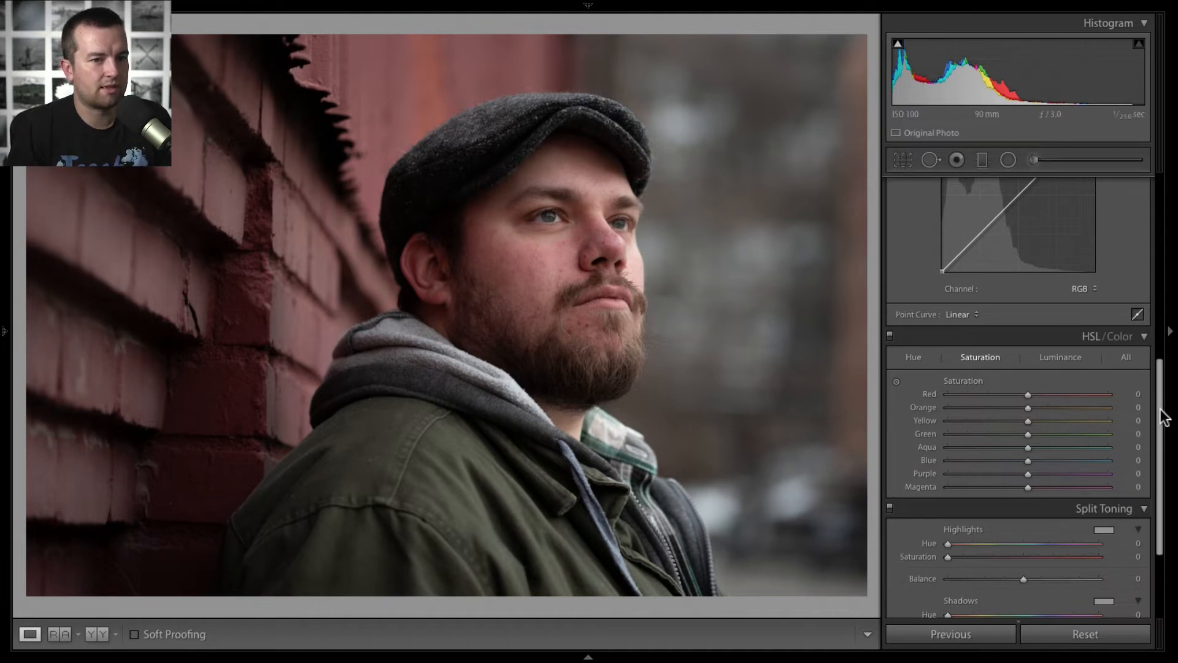
- Look through the Calibration, Effects, Transform and Lens Corrections settings, and show the Detail settings for sharpening and noise reduction
left_click_drag(1161, 391, 1160, 439)
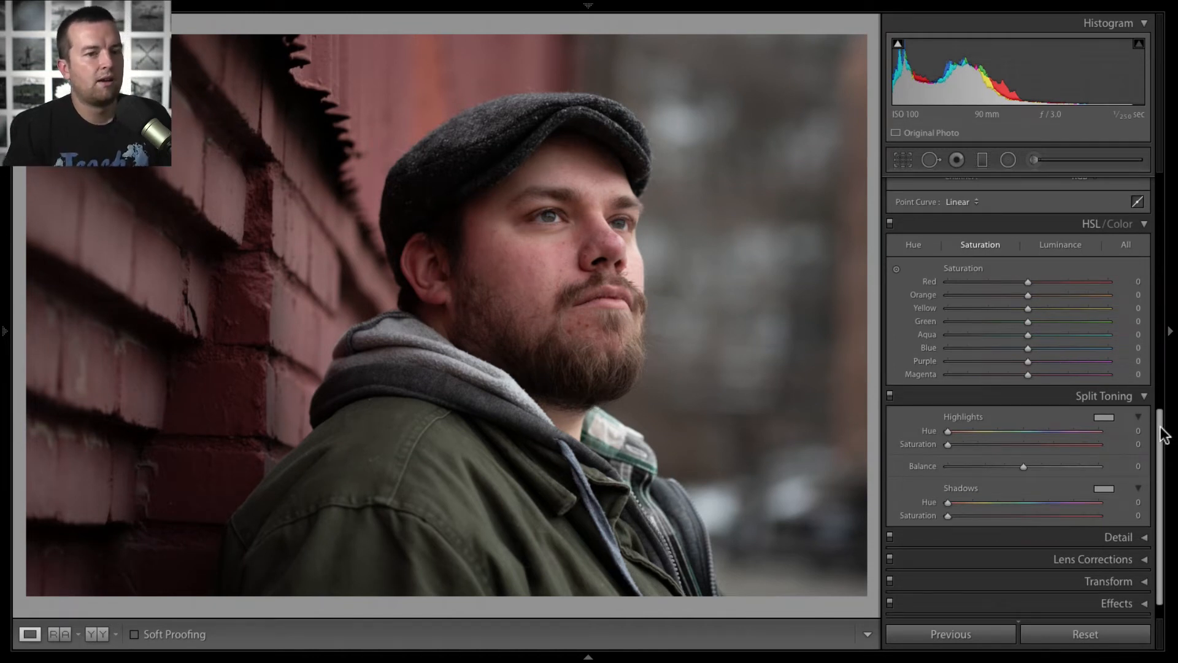
scroll(1161, 432, "down", 2)
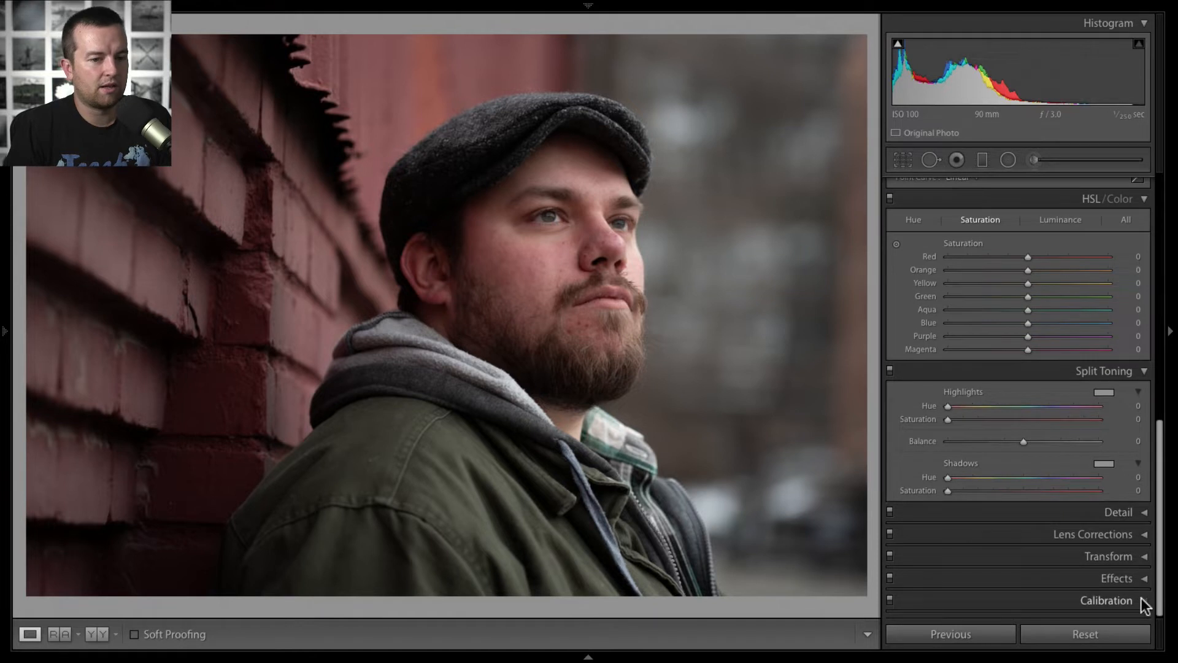
left_click(1146, 599)
left_click(1142, 402)
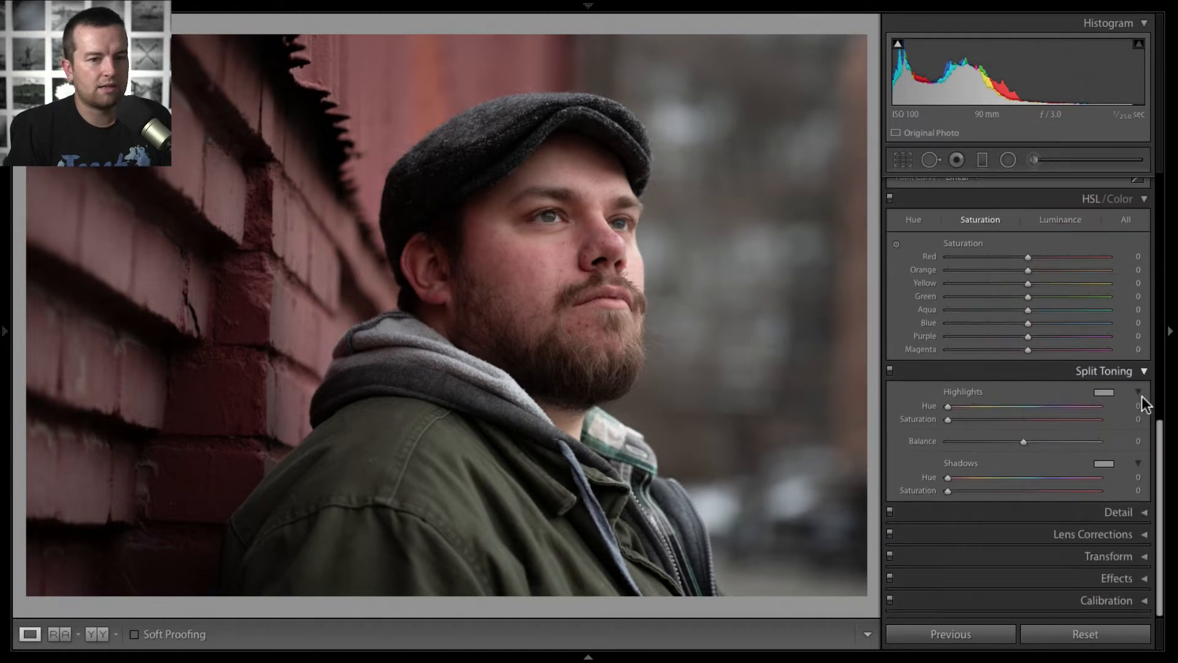
left_click(1145, 576)
left_click(1142, 422)
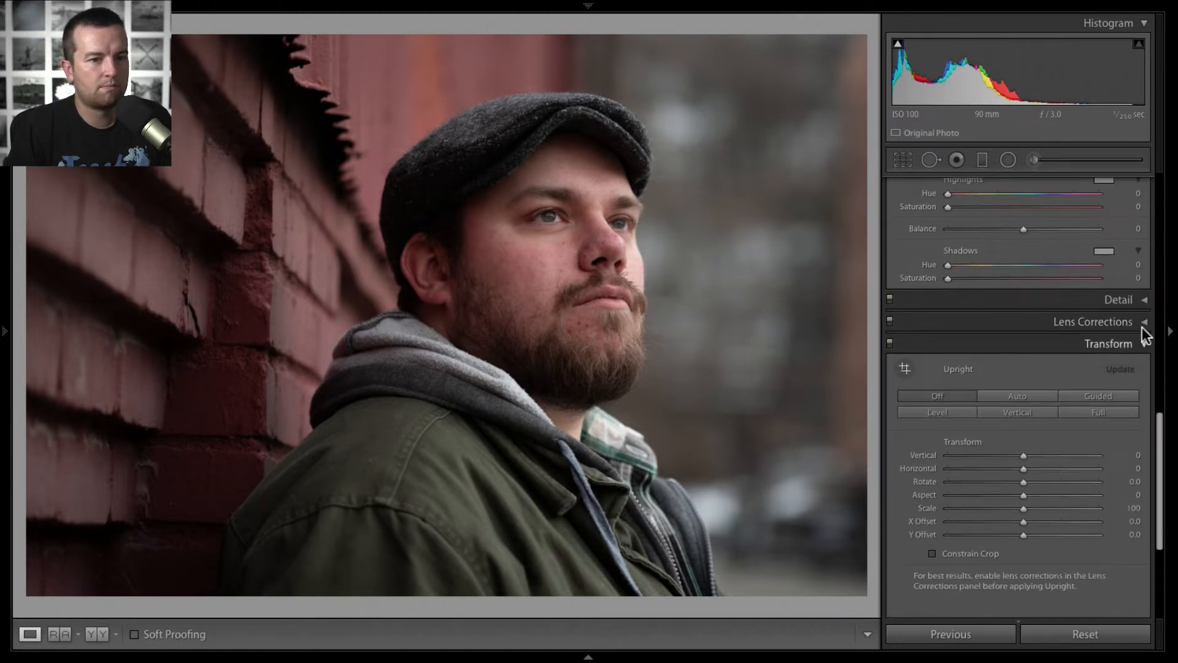
left_click(1144, 320)
left_click(1144, 300)
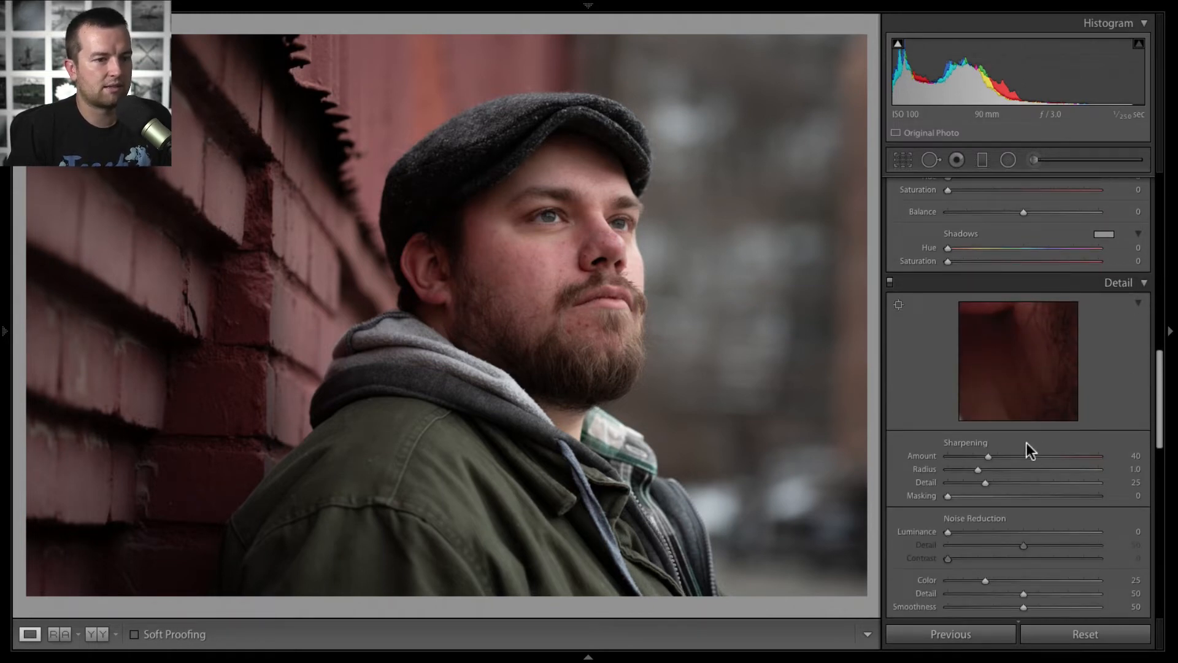
- Examine the sharpness and noise of the brick wall, cap and face up close, and return to the whole photo
left_click(422, 235)
left_click_drag(277, 248, 607, 602)
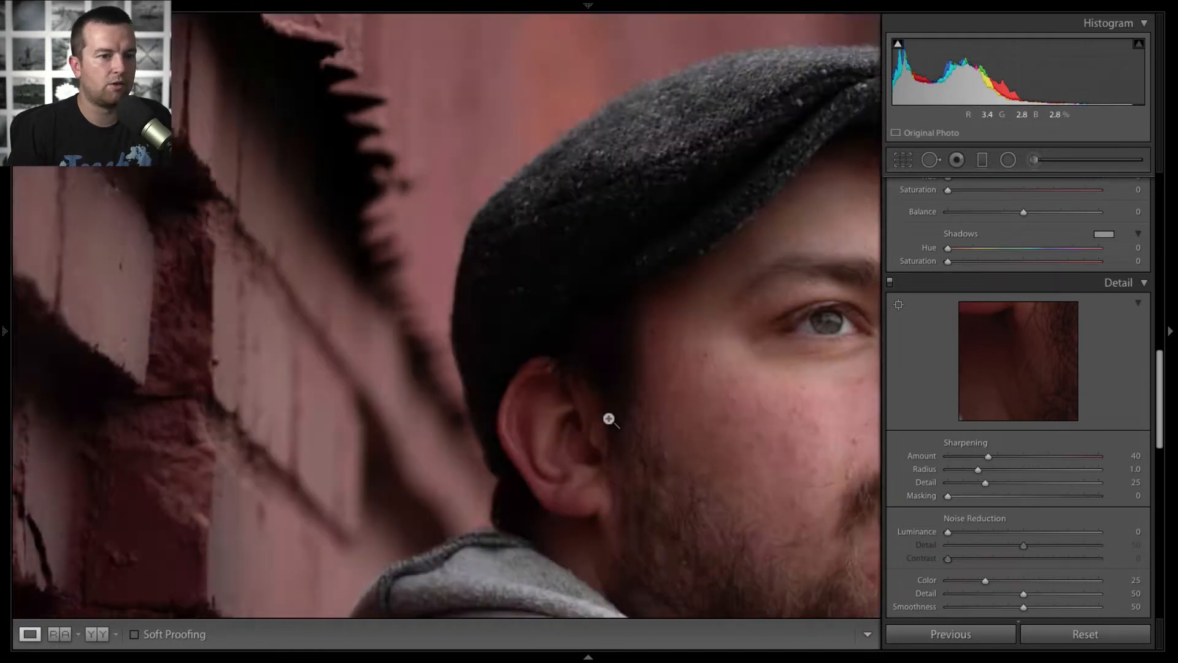
left_click(608, 416)
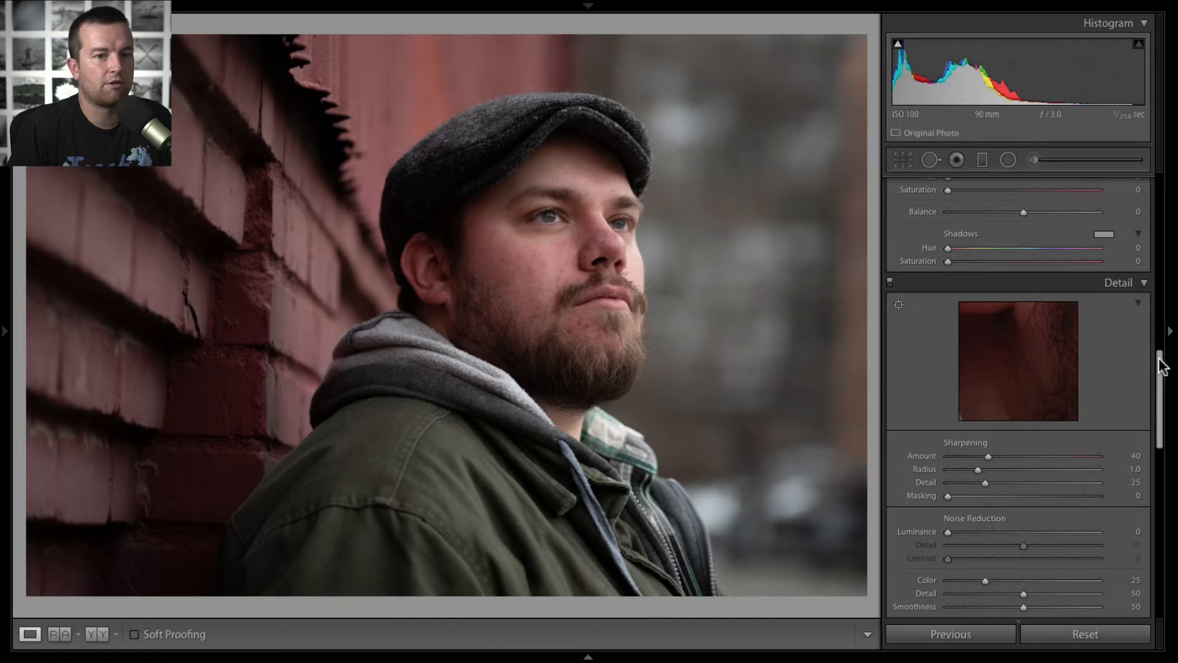
- Remove the dark red blemish in the middle of the chin with Spot Removal in Heal mode
left_click_drag(1161, 366, 1163, 175)
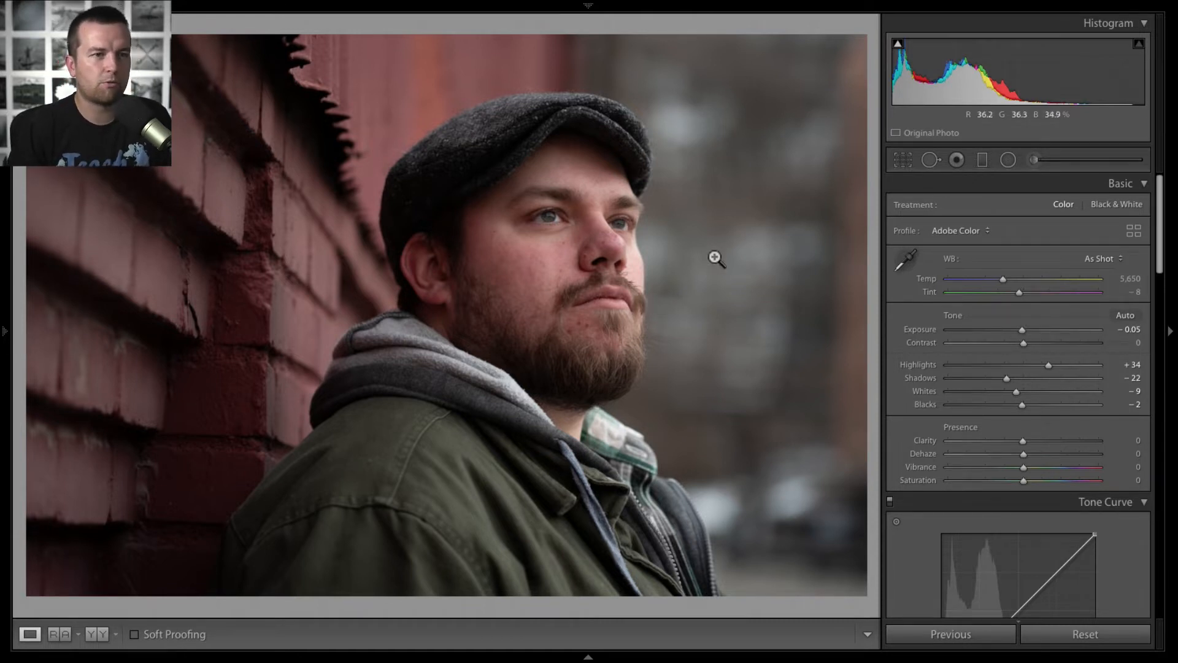
left_click(571, 323)
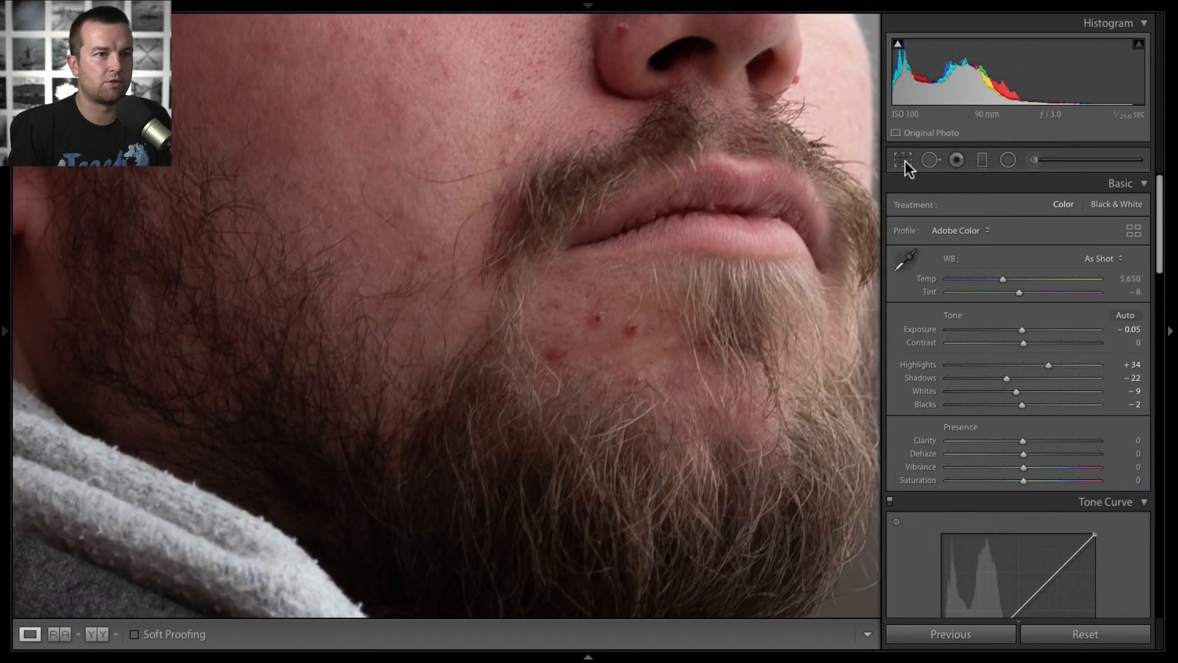
left_click(929, 159)
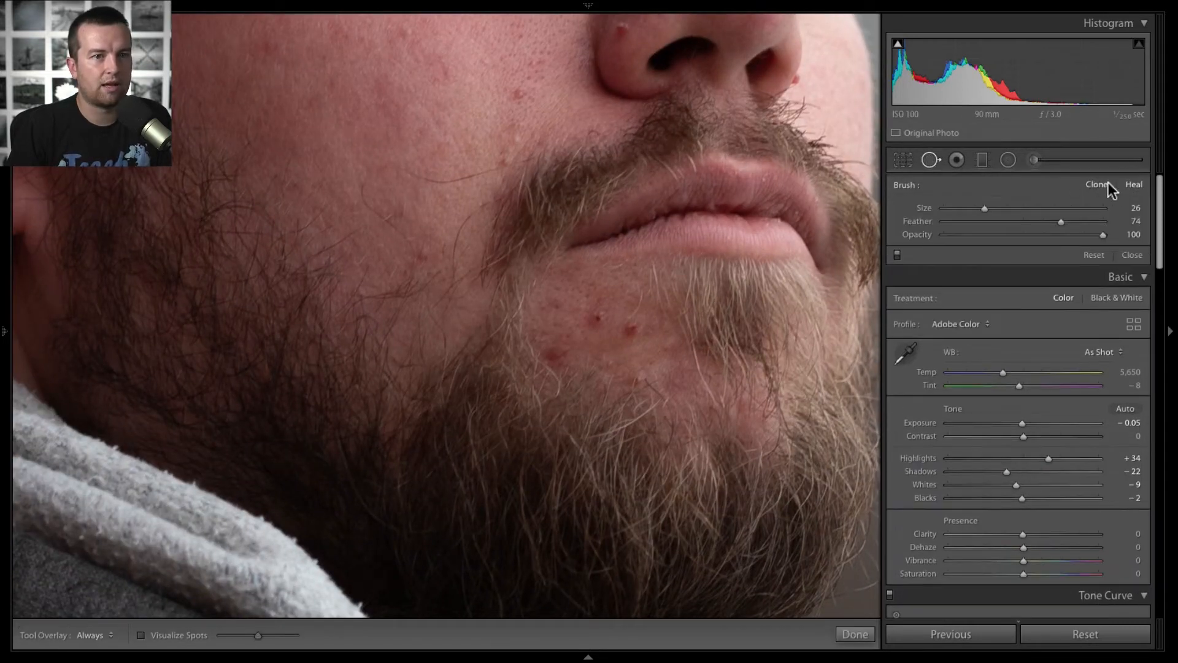
left_click(1135, 185)
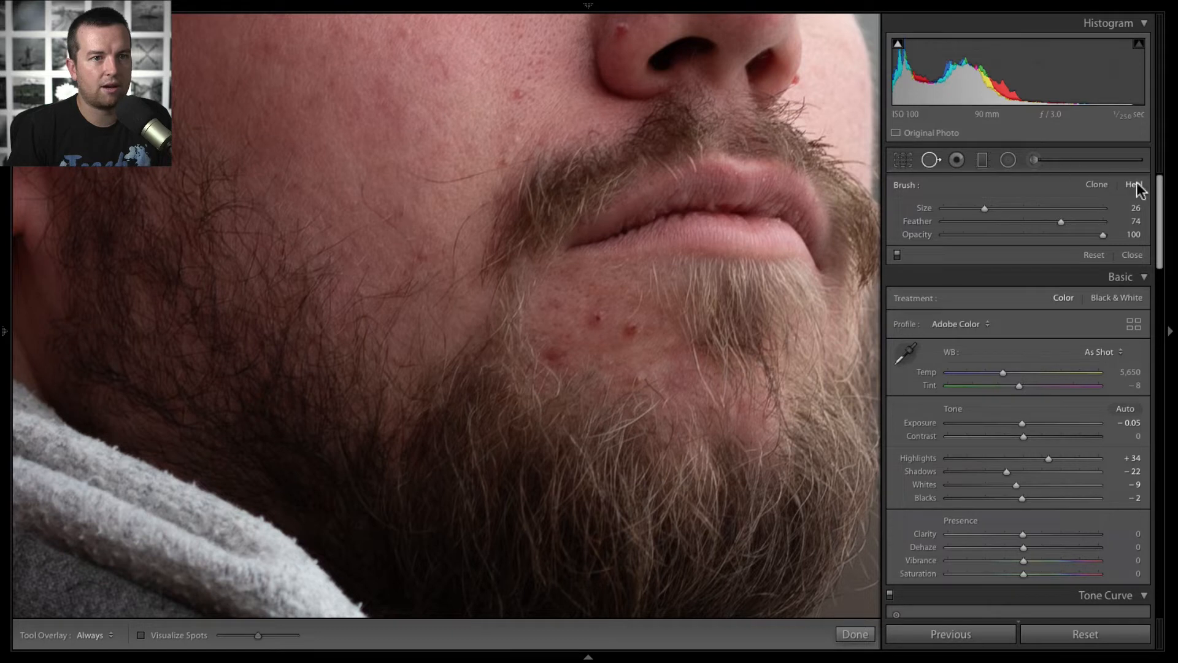
left_click(599, 314)
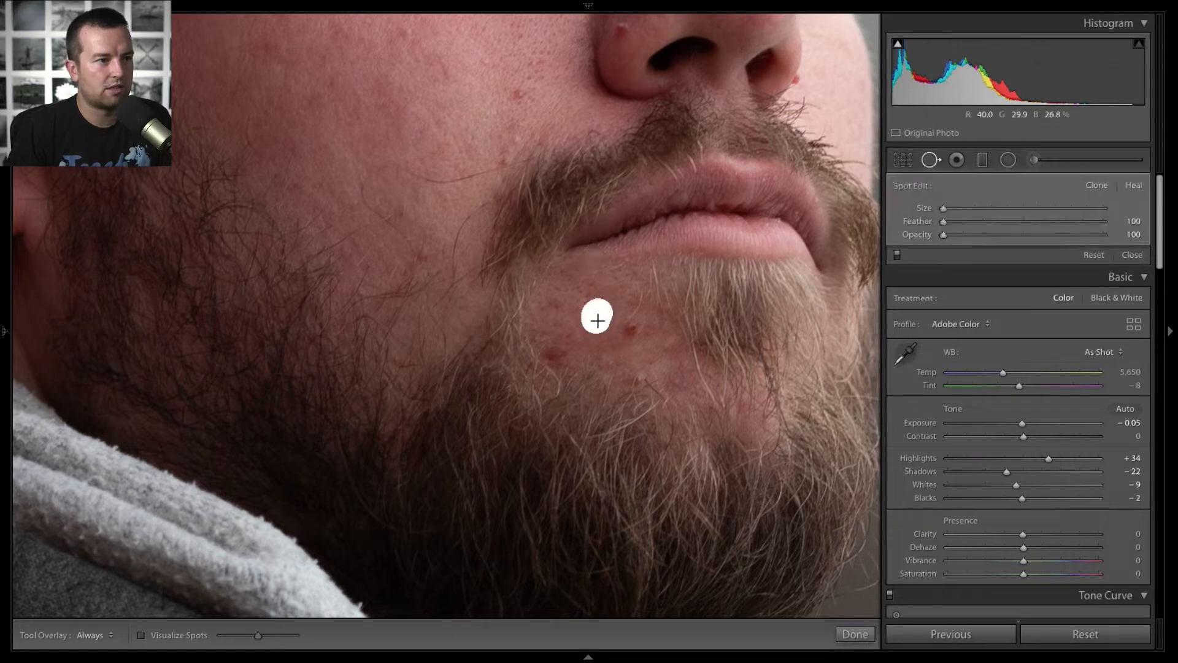
- Heal the two remaining chin blemishes, sampling clear skin just below the lower lip for the one nearer the chin's centre
left_click(635, 330)
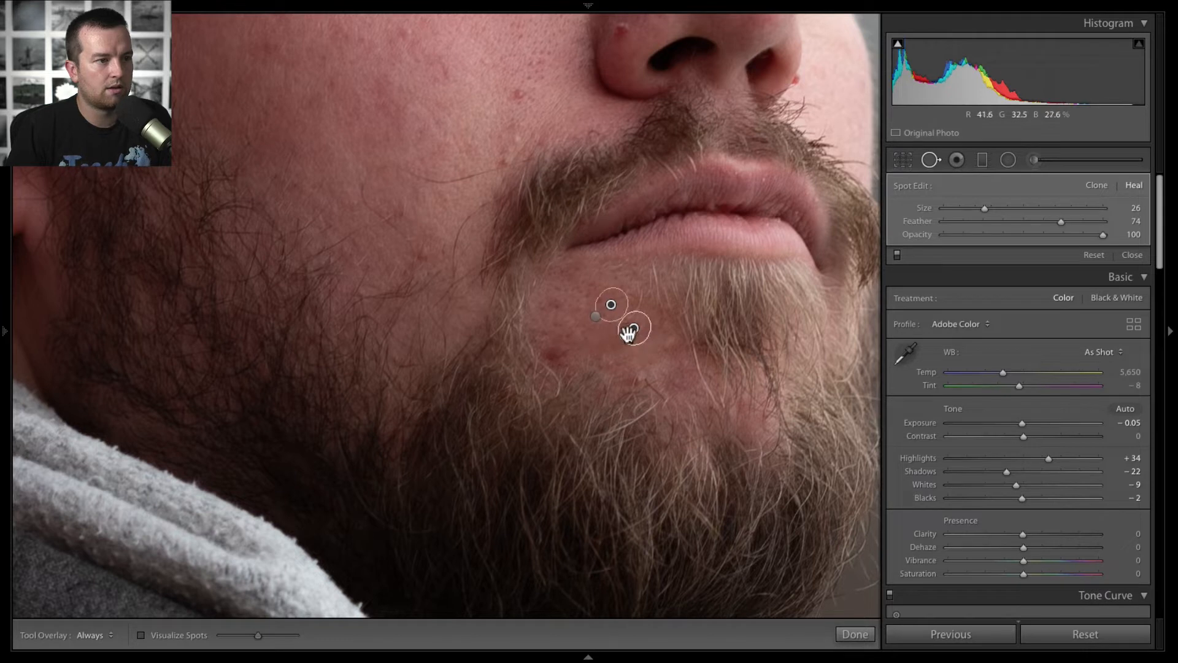
key("super+z")
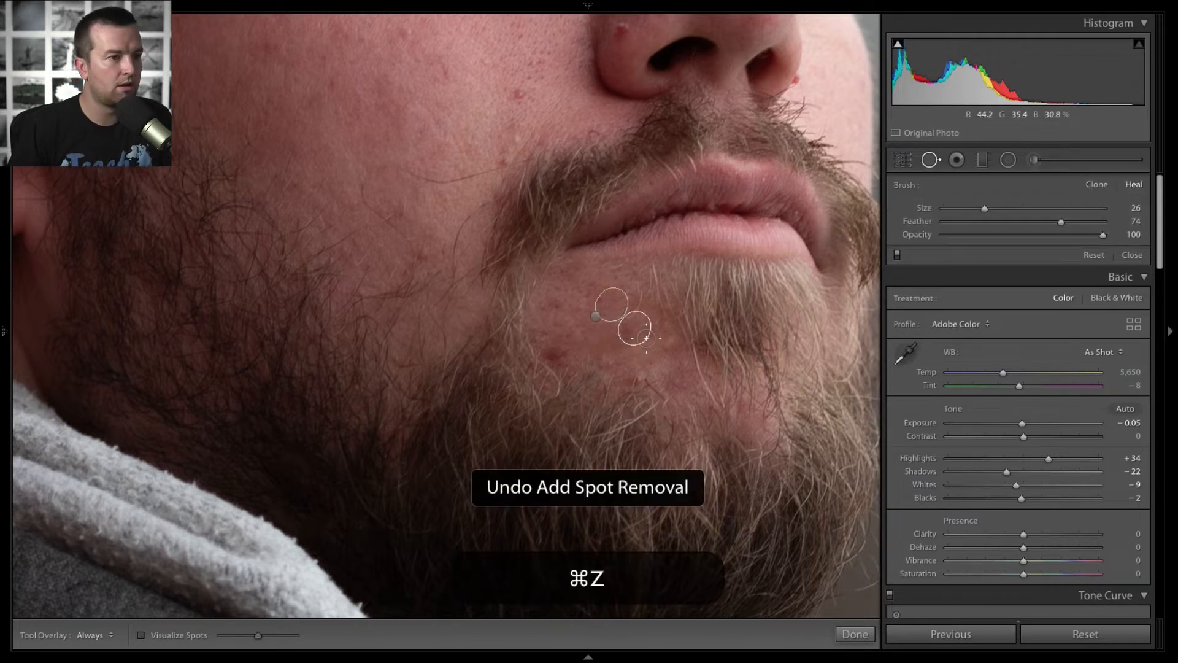
left_click(635, 328)
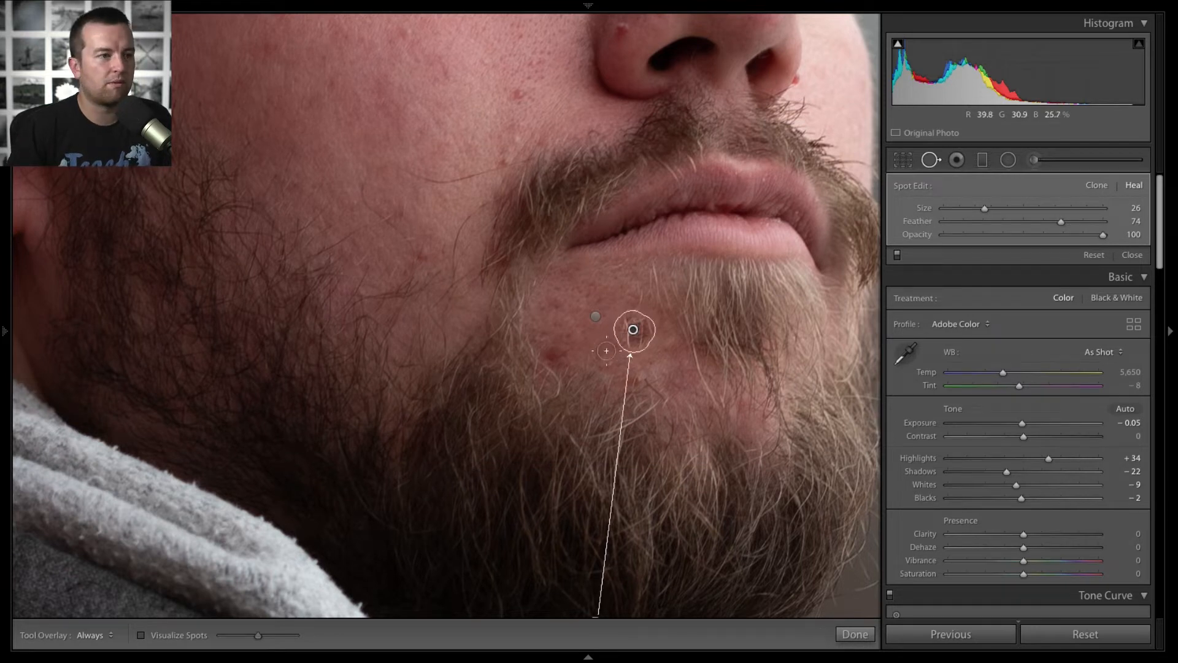
key("super")
scroll(831, 507, "down", 3)
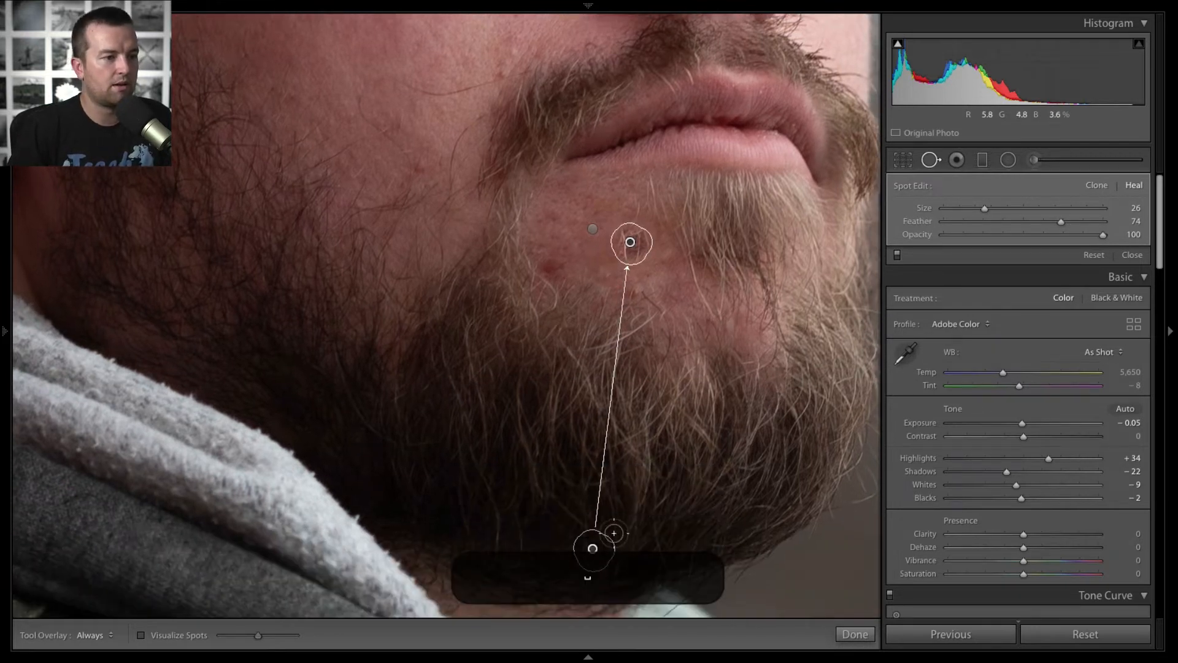
mouse_move(591, 551)
left_mouse_down()
mouse_move(524, 202)
mouse_move(584, 205)
mouse_move(574, 212)
left_mouse_up()
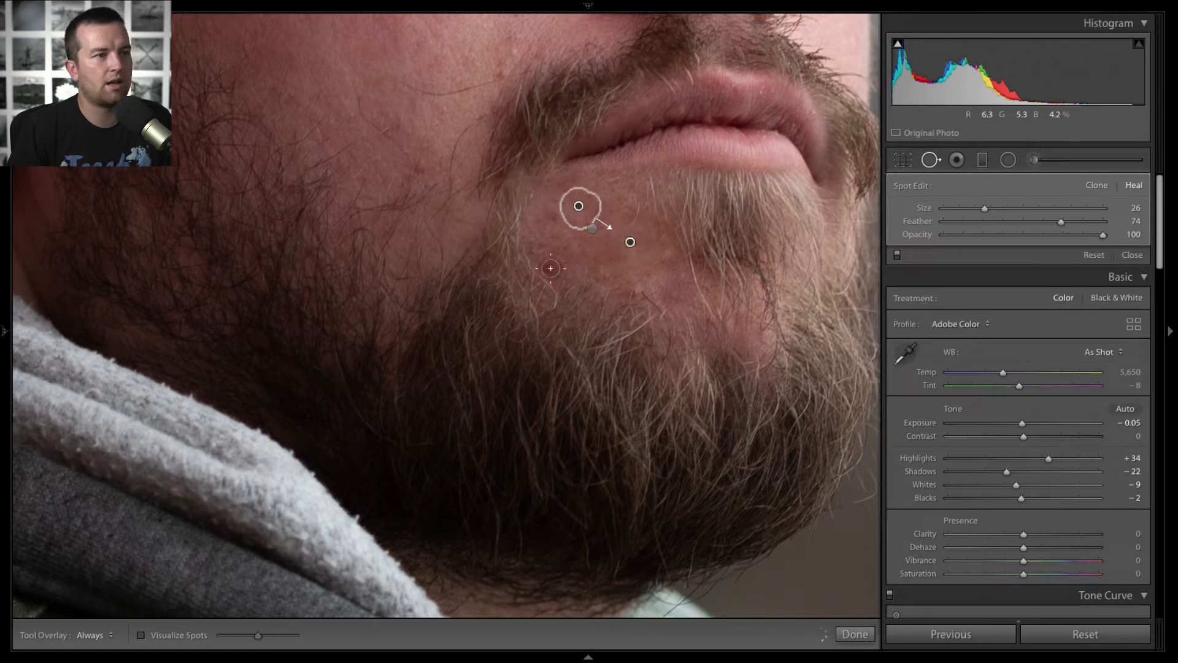
left_click_drag(552, 260, 552, 264)
- Heal the red spots on the nostril and on the middle of the nose
key("space")
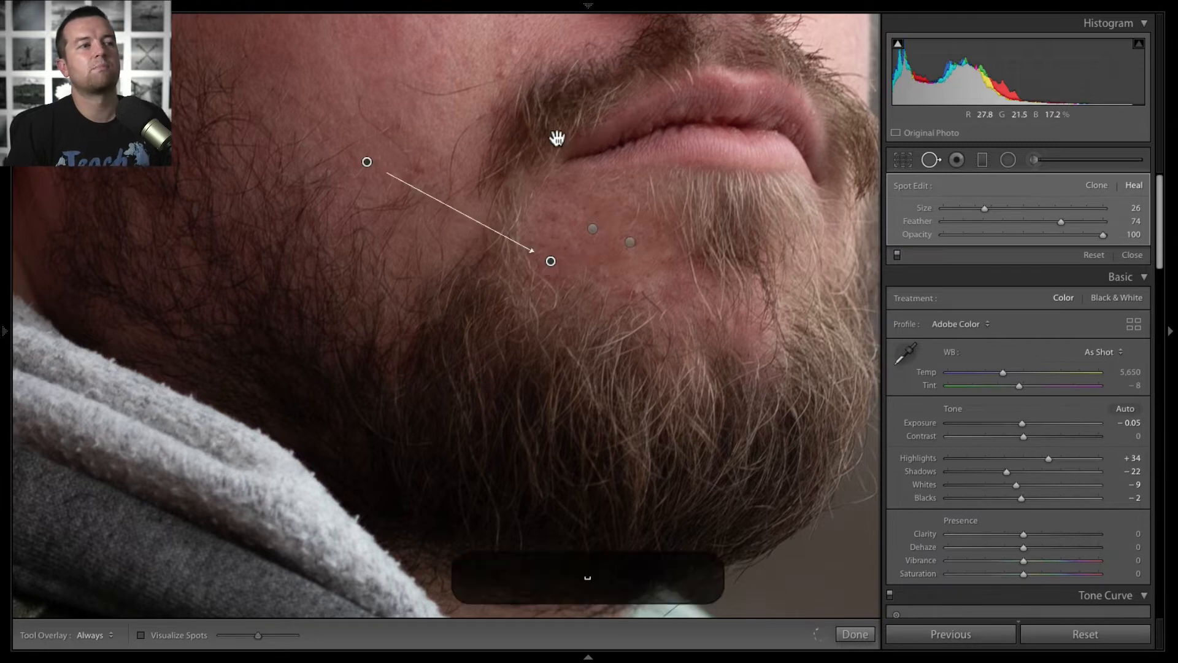
left_click_drag(557, 131, 565, 478)
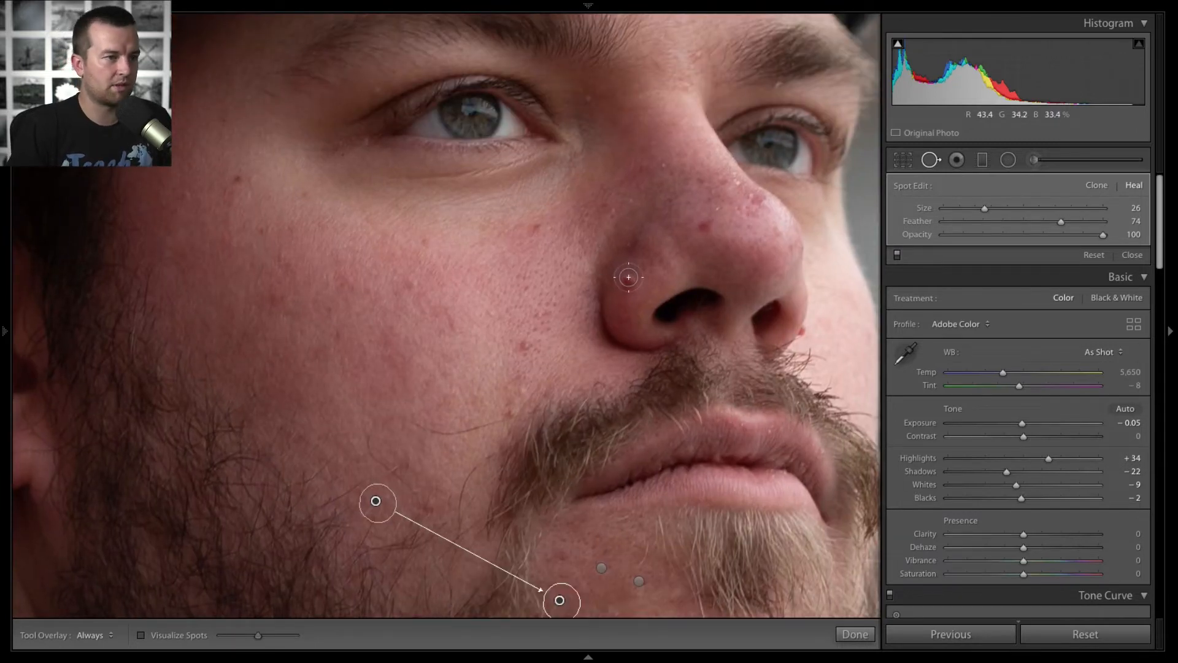
left_click_drag(627, 280, 627, 279)
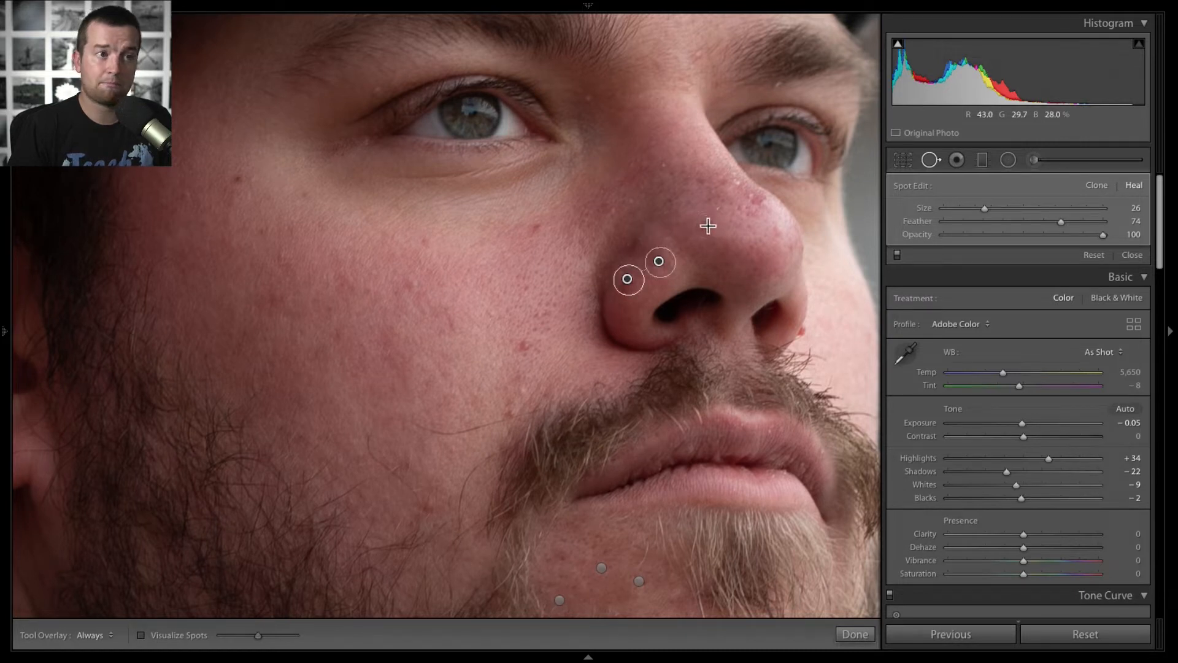
left_click_drag(708, 226, 707, 227)
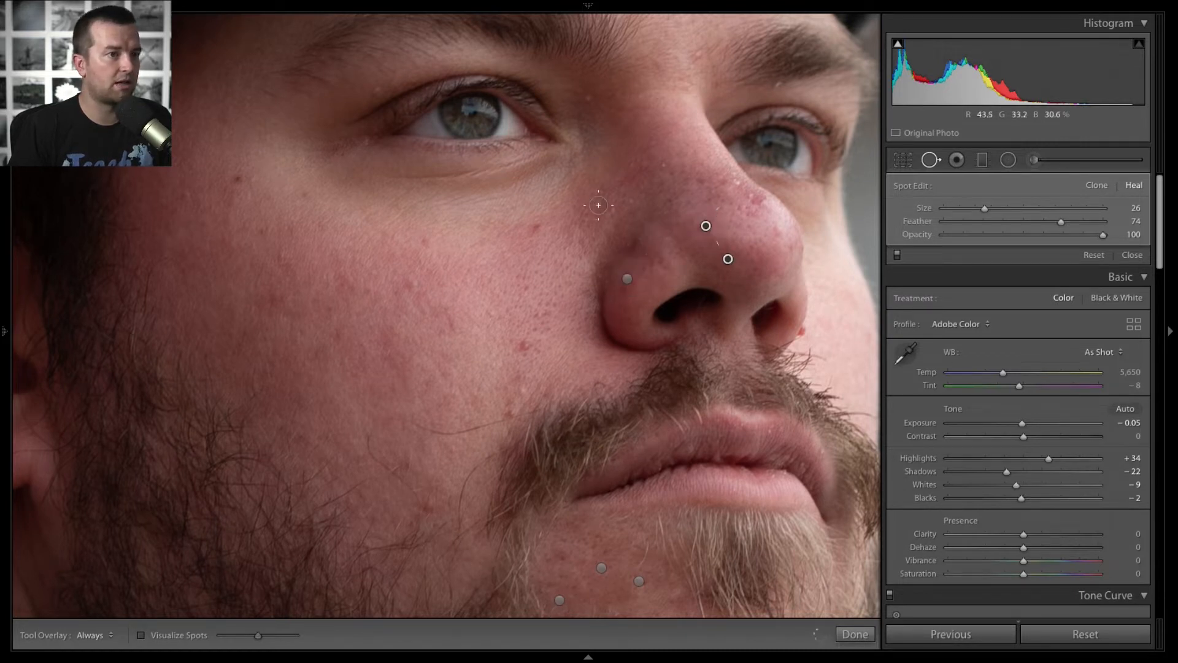
- Heal the two small spots high on the forehead, just below the edge of the cap
left_click_drag(555, 200, 668, 494)
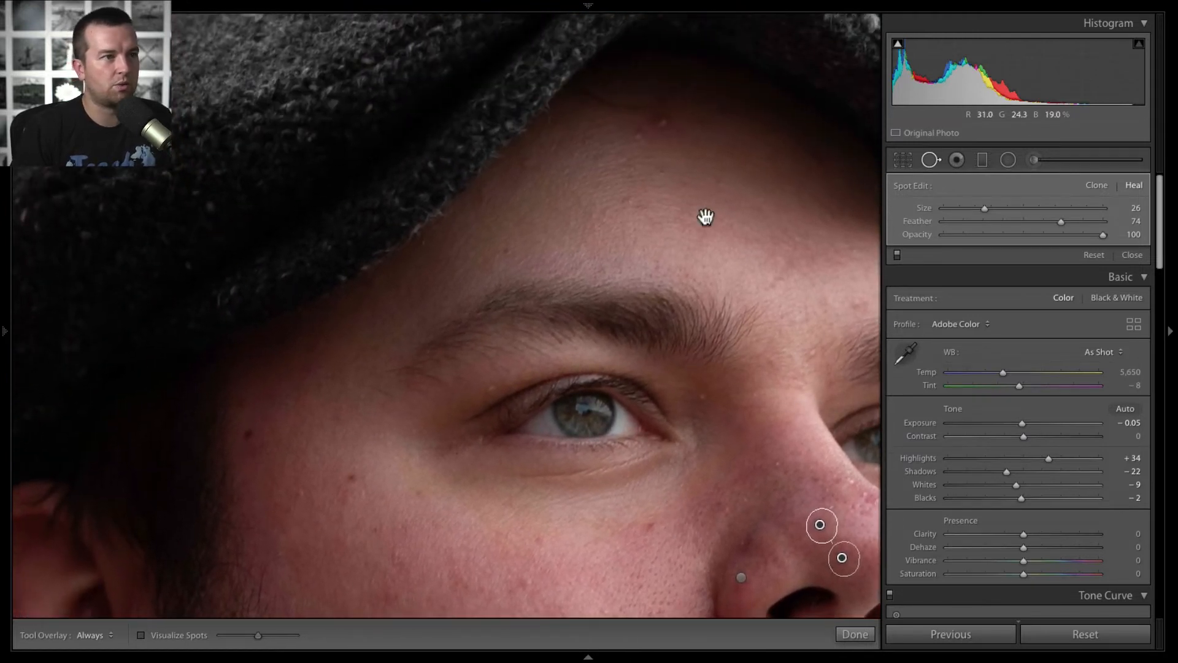
left_click(664, 122)
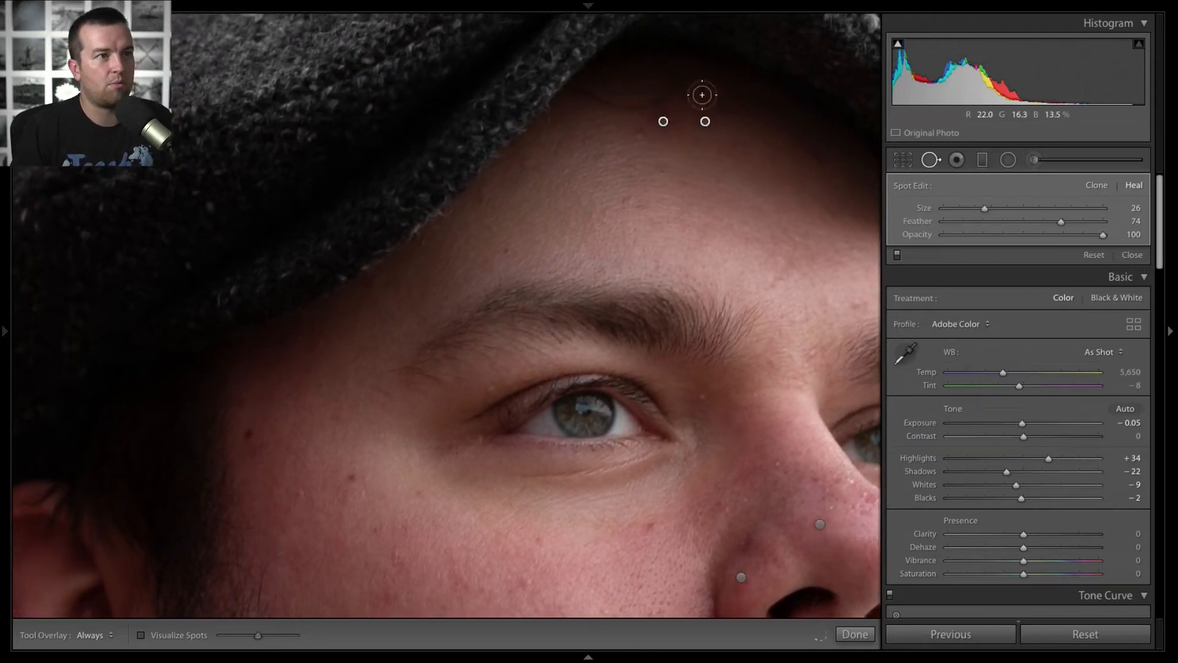
left_click(640, 132)
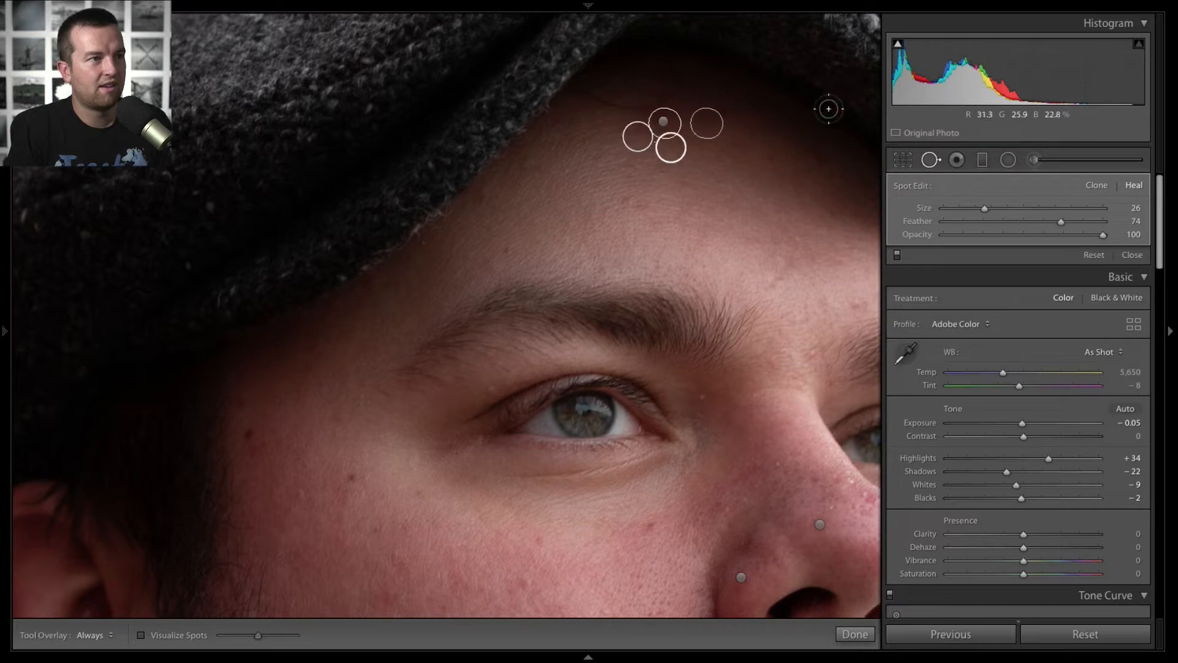
- Try to heal the red patch near the tip of the nose, and undo that spot removal
left_click_drag(749, 194, 581, 116)
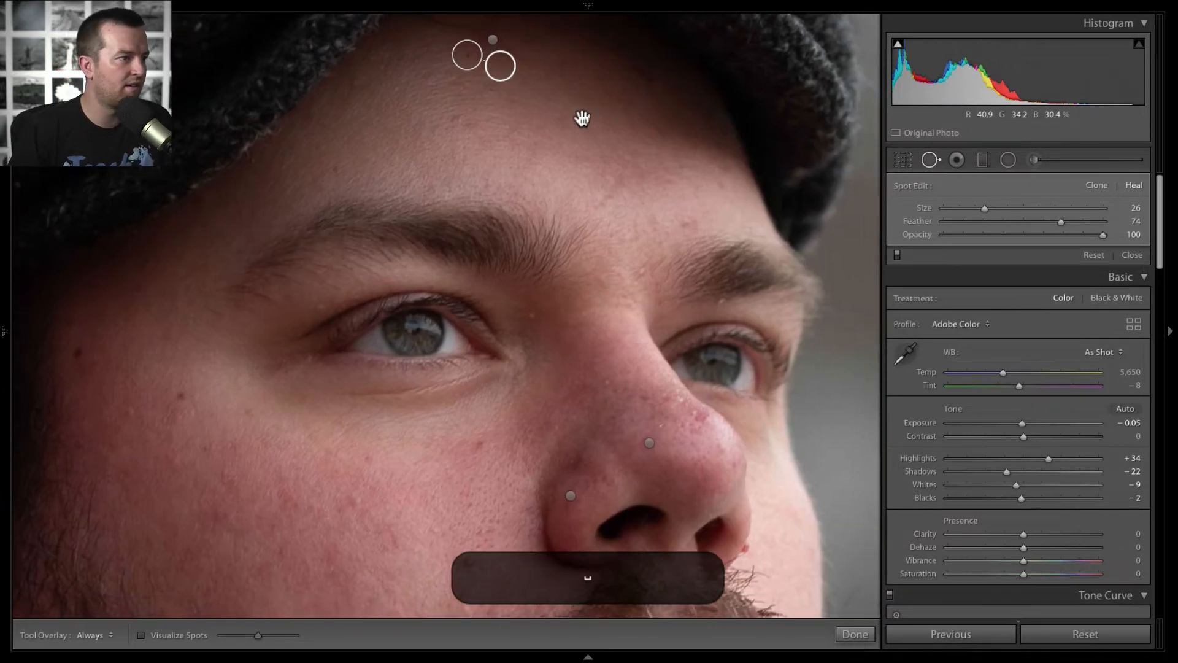
left_click_drag(677, 230, 696, 112)
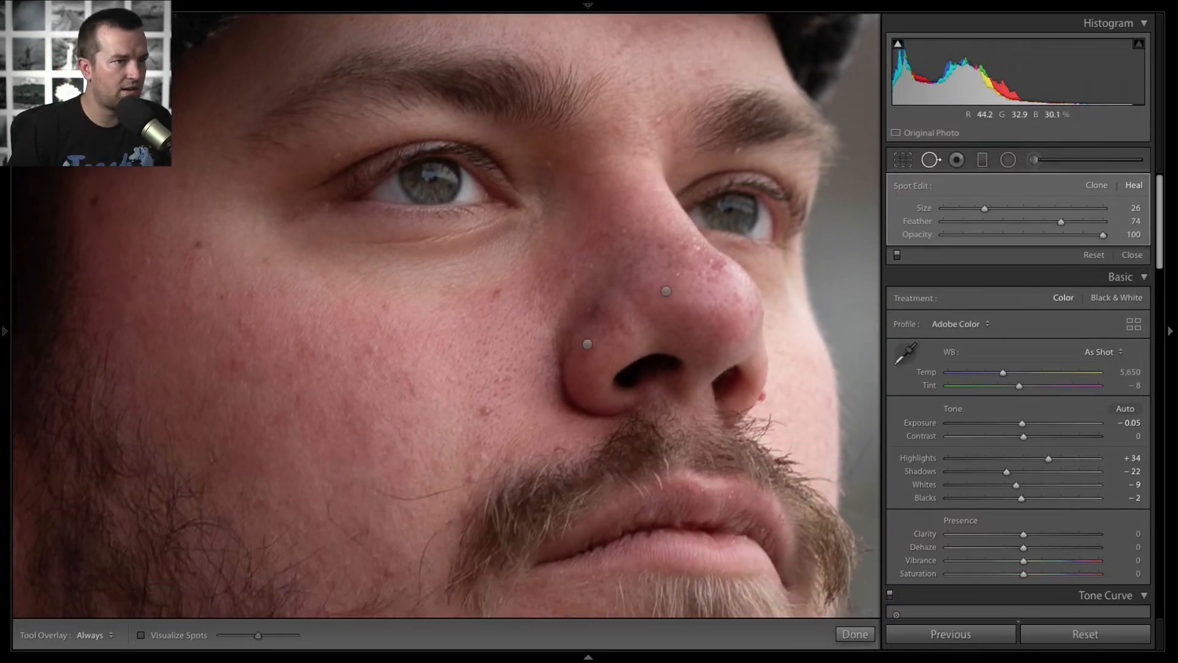
left_click(716, 263)
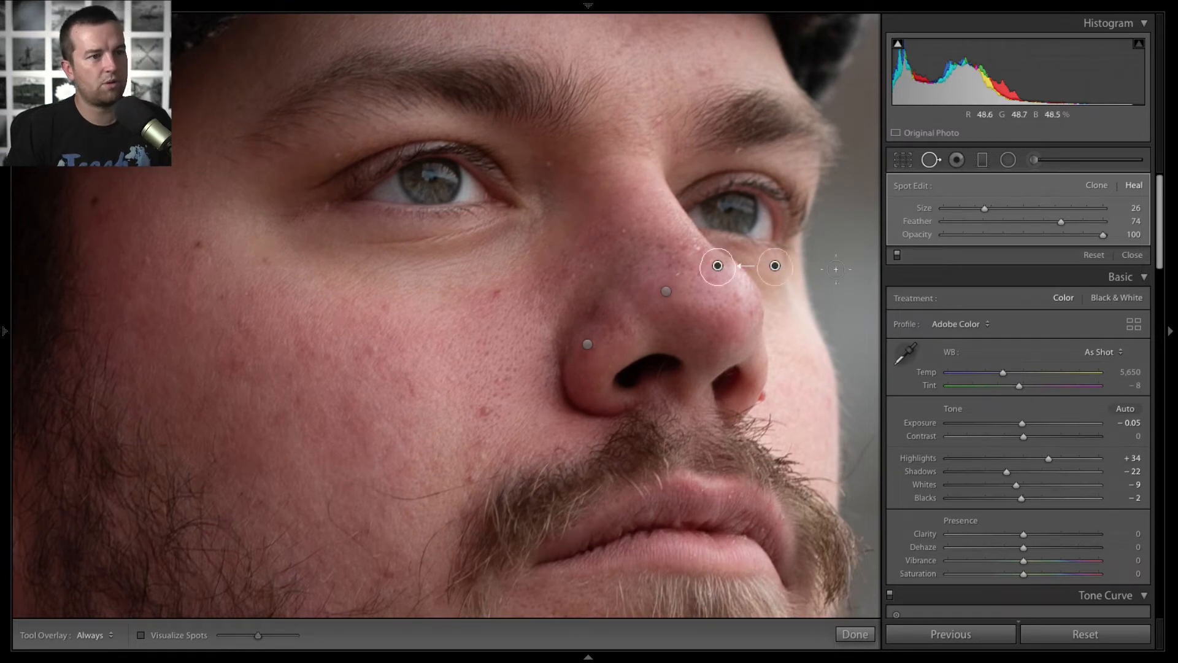
key("super+z")
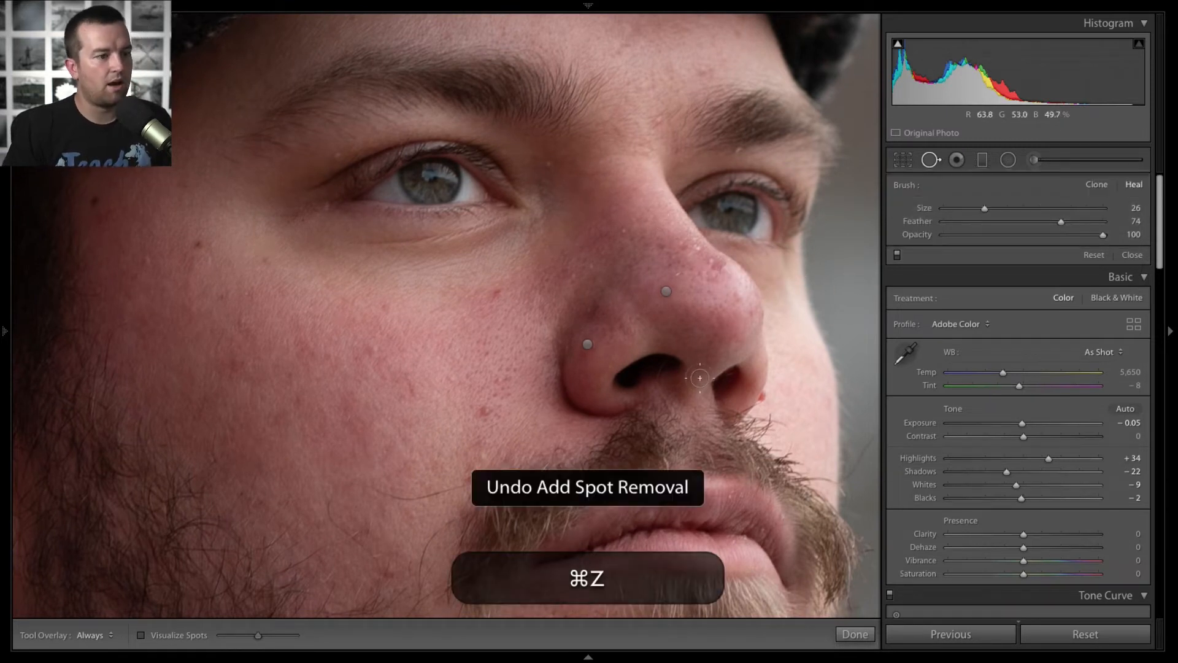
- Finish spot removal, compare the face before and after the edits up close, and return to the whole photo
left_click(855, 633)
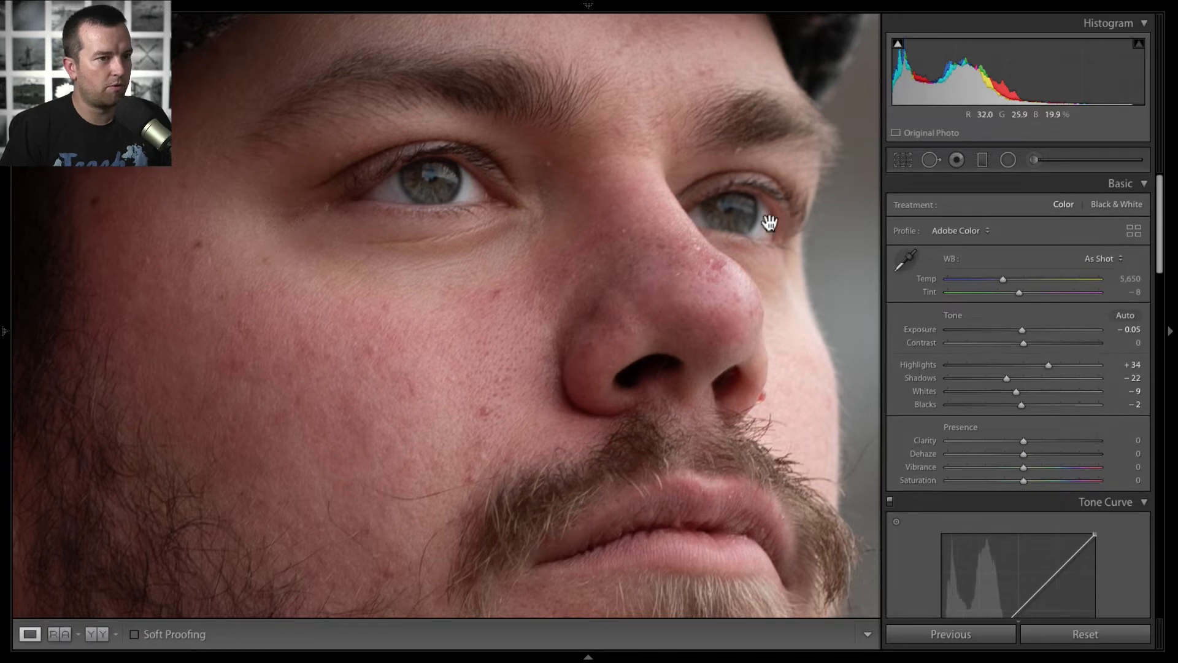
key("backslash")
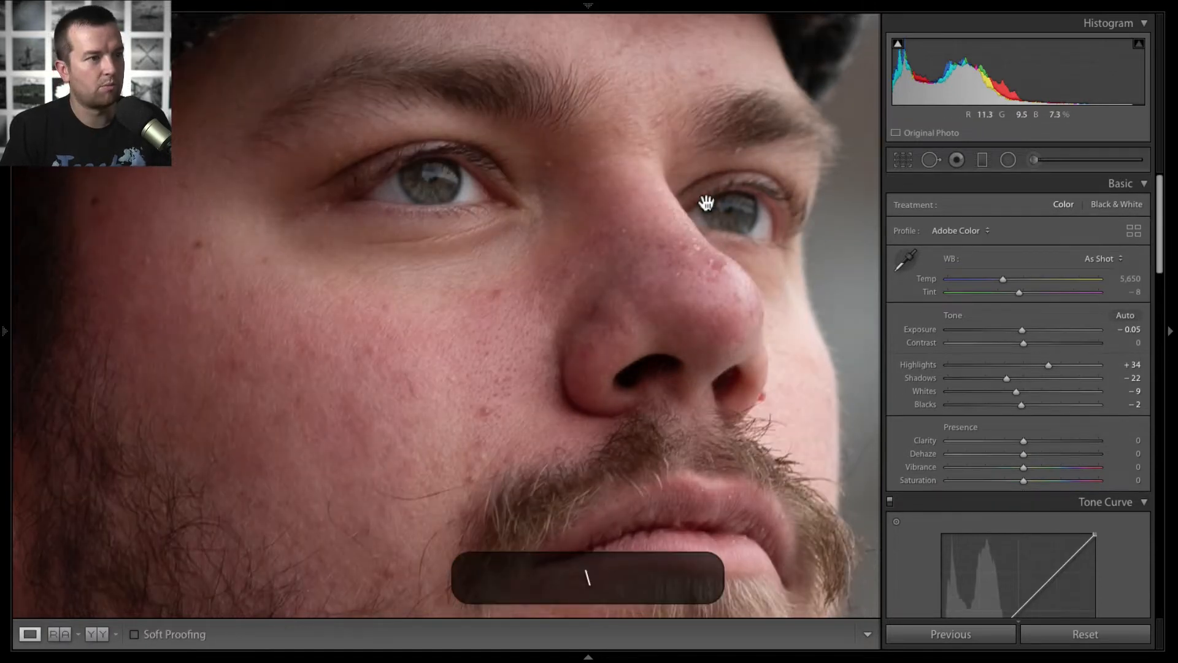
key("backslash")
key("backslash")
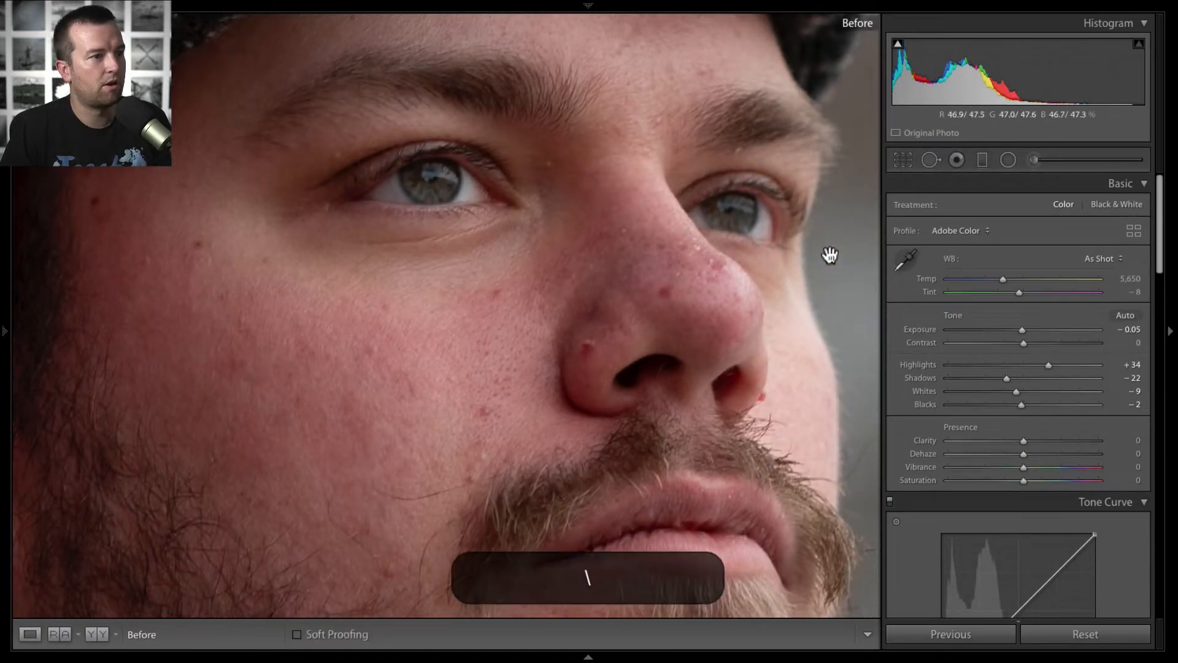
key("backslash")
key("backslash")
key("backslash")
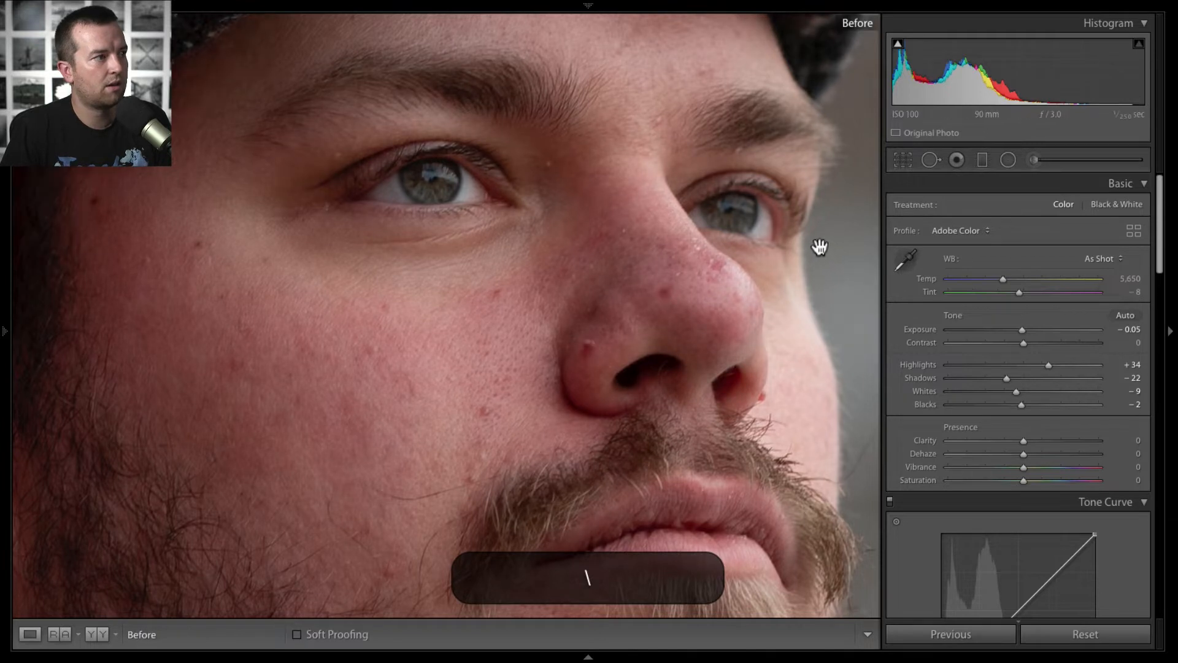
key("backslash")
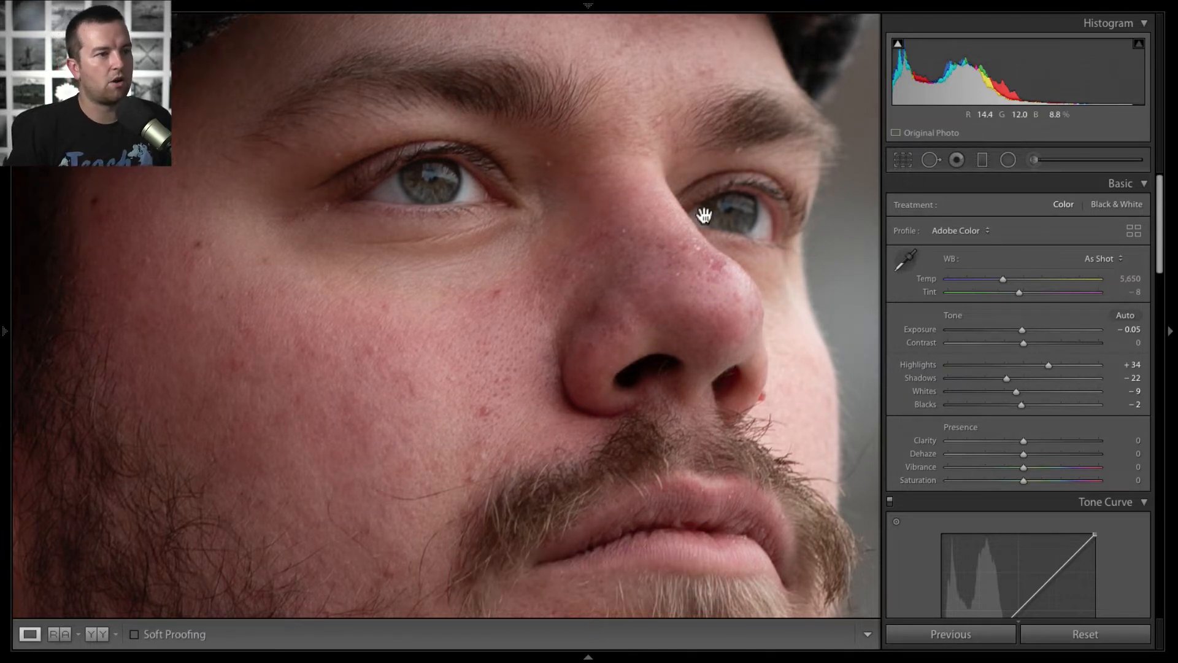
key("z")
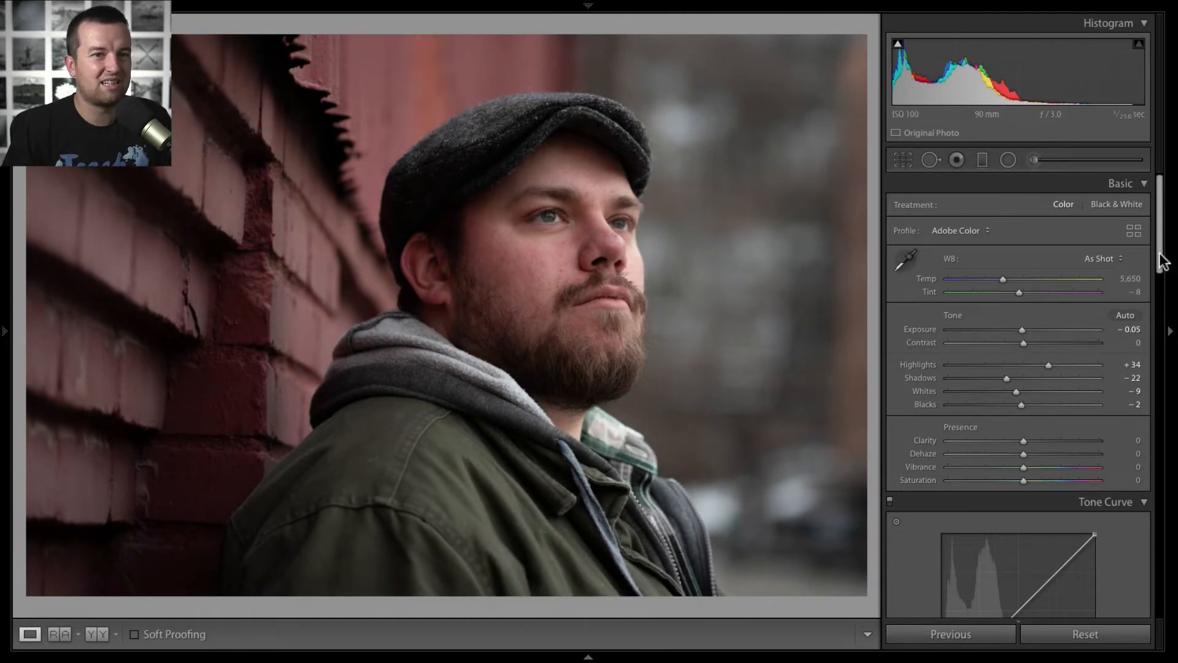
- Paint the cheek and nose with an Adjustment Brush using the Soften Skin effect at size 7.0, and show its mask overlay
left_click(1034, 160)
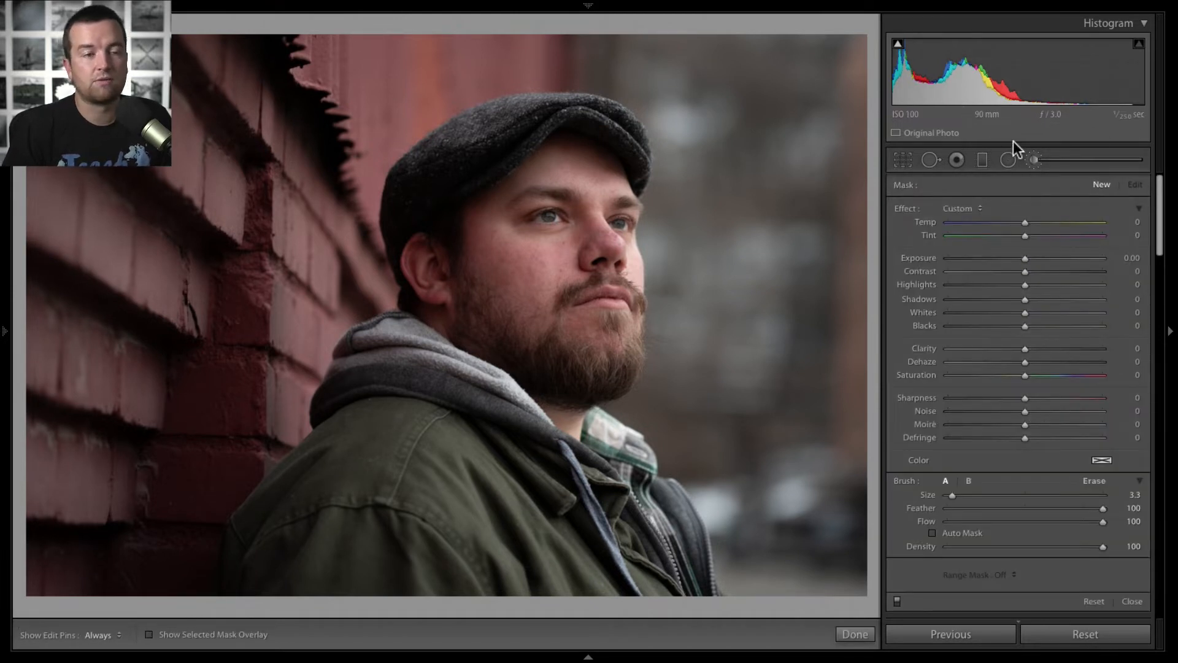
left_click(960, 209)
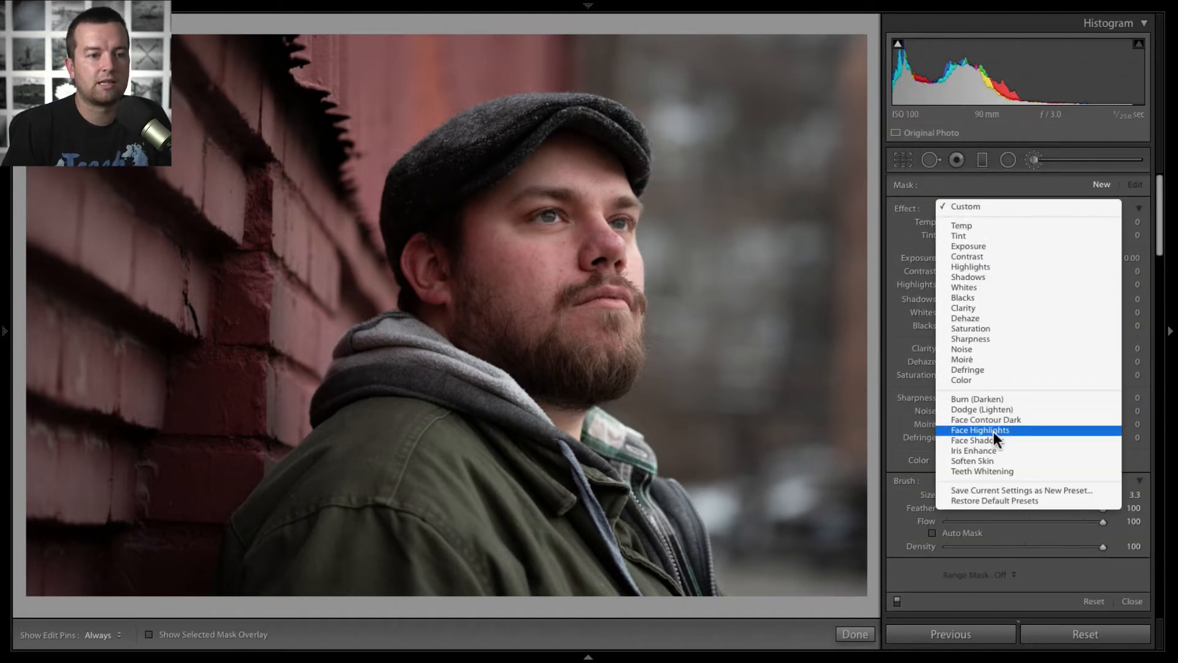
left_click(988, 459)
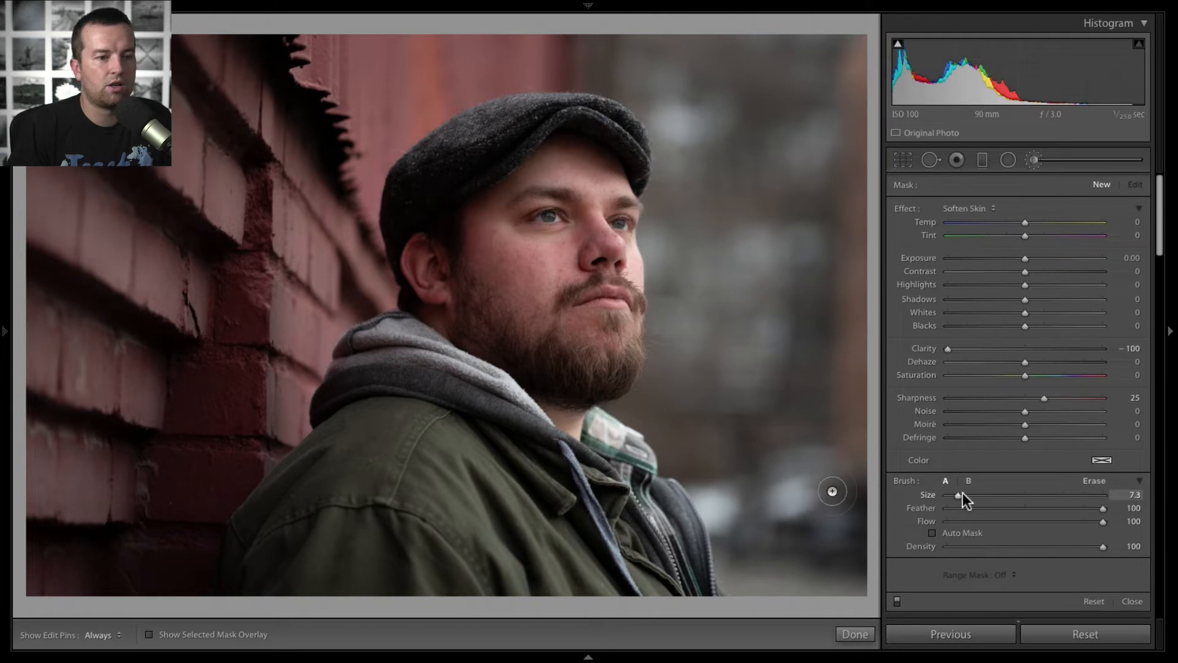
left_click_drag(962, 495, 957, 495)
mouse_move(497, 249)
left_mouse_down()
mouse_move(522, 289)
mouse_move(517, 254)
mouse_move(530, 283)
mouse_move(551, 250)
mouse_move(549, 276)
left_mouse_up()
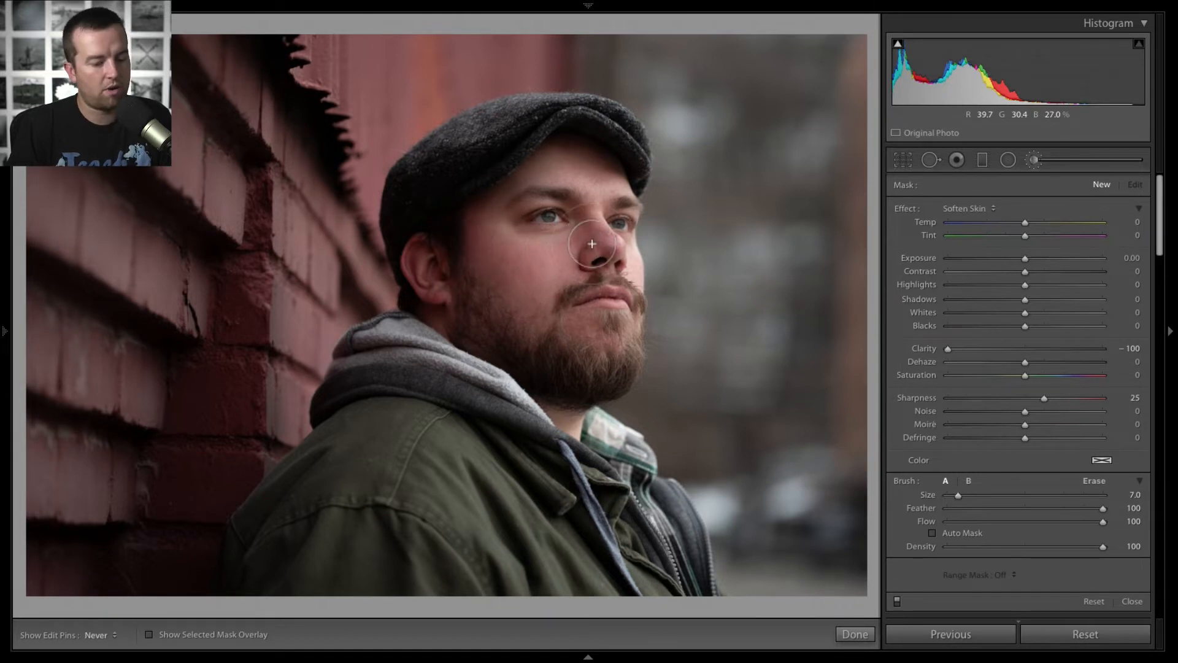
left_click_drag(592, 243, 594, 253)
key("o")
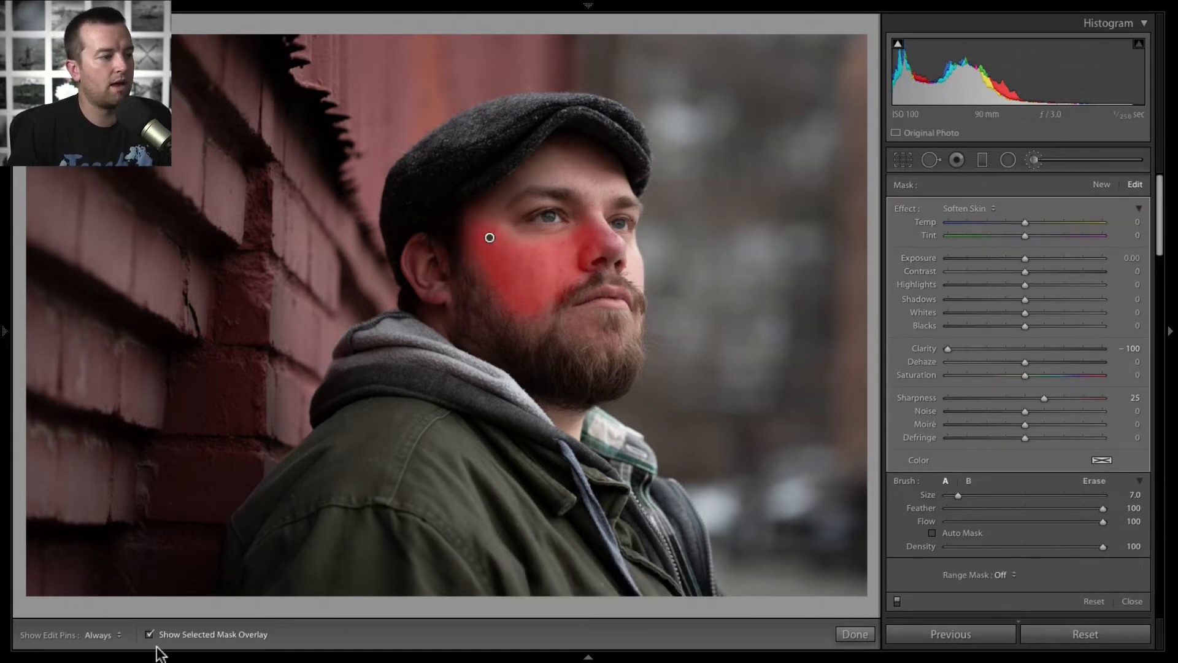
- Extend the Soften Skin mask over the forehead above the eyebrows, redoing the first stroke, and reduce the brush size to 4.4
mouse_move(569, 168)
left_mouse_down()
mouse_move(604, 174)
mouse_move(539, 179)
mouse_move(608, 184)
left_mouse_up()
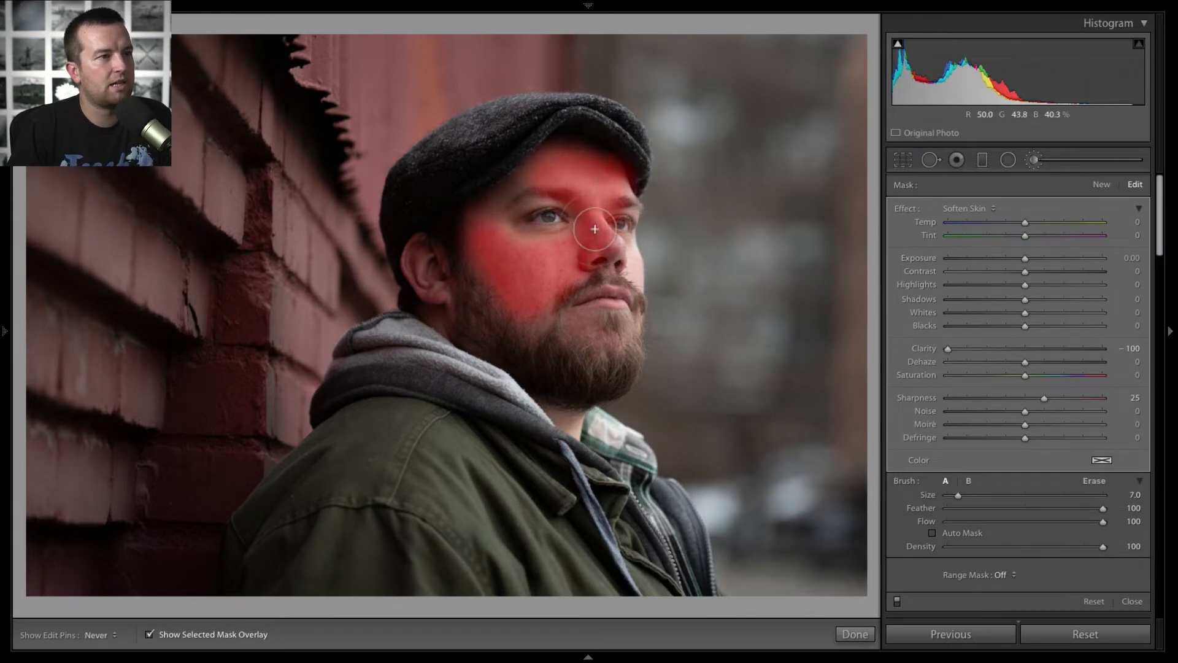
key("super+z")
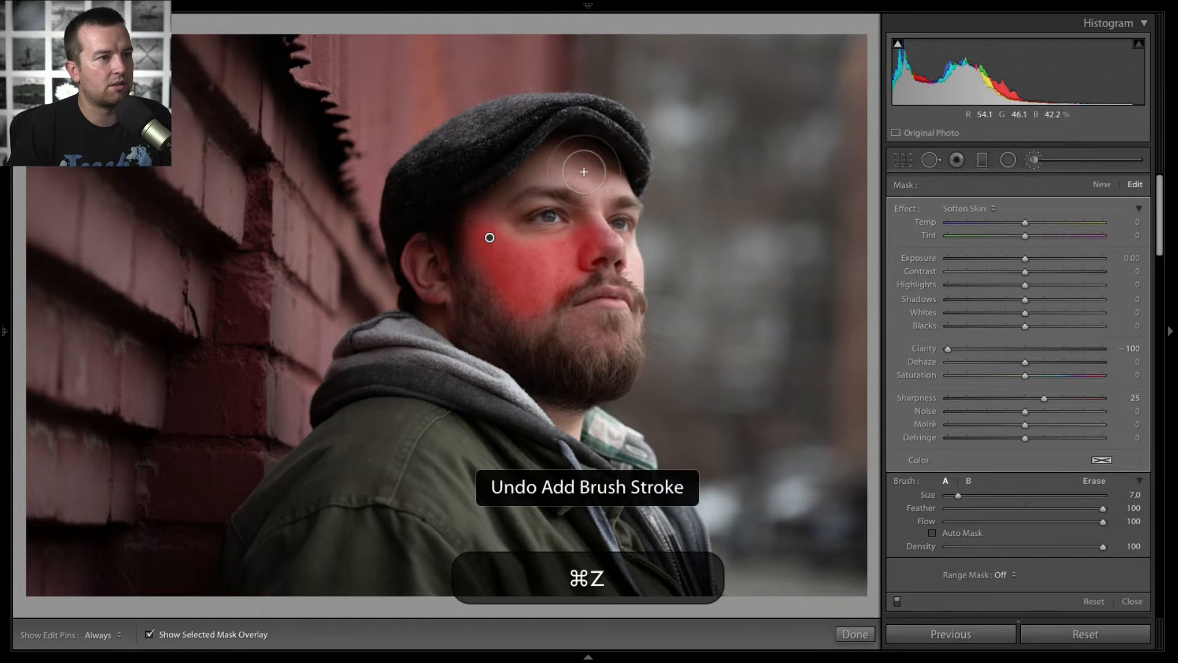
key("h")
left_click_drag(576, 161, 592, 171)
key("h")
left_click_drag(956, 495, 952, 494)
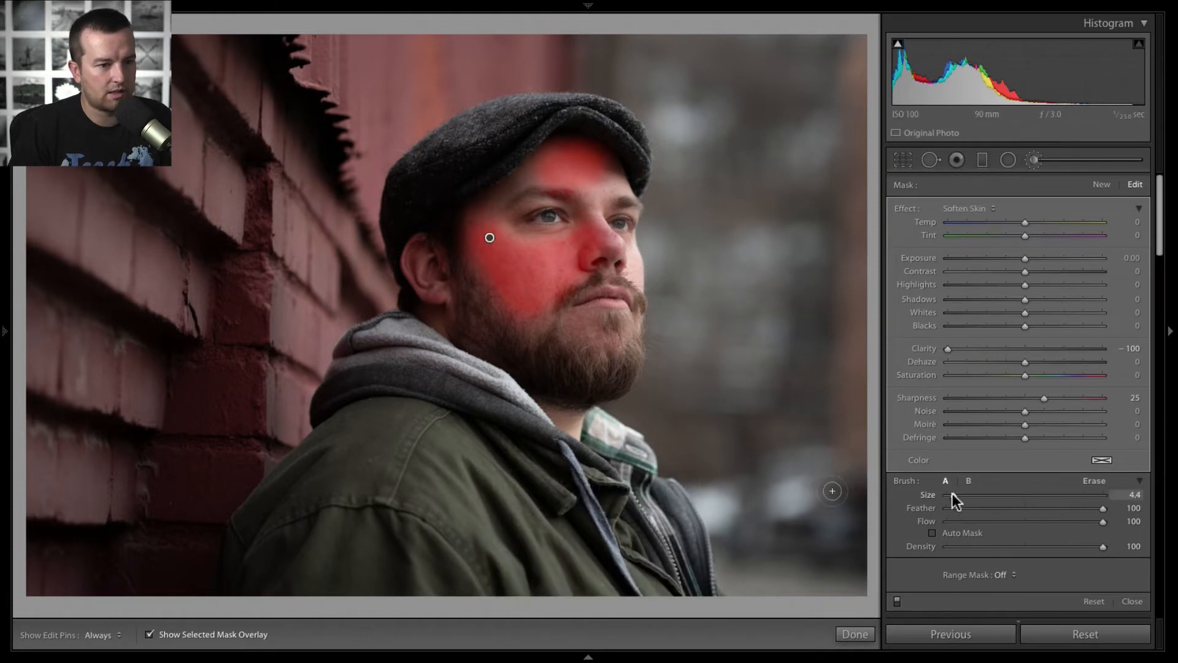
- Extend the Soften Skin mask over the temple, the near cheek and the chin below the lips, enlarging the brush to 10.9
key("h")
mouse_move(591, 187)
left_mouse_down()
mouse_move(600, 226)
mouse_move(601, 164)
mouse_move(621, 187)
mouse_move(519, 188)
mouse_move(497, 211)
mouse_move(506, 237)
left_mouse_up()
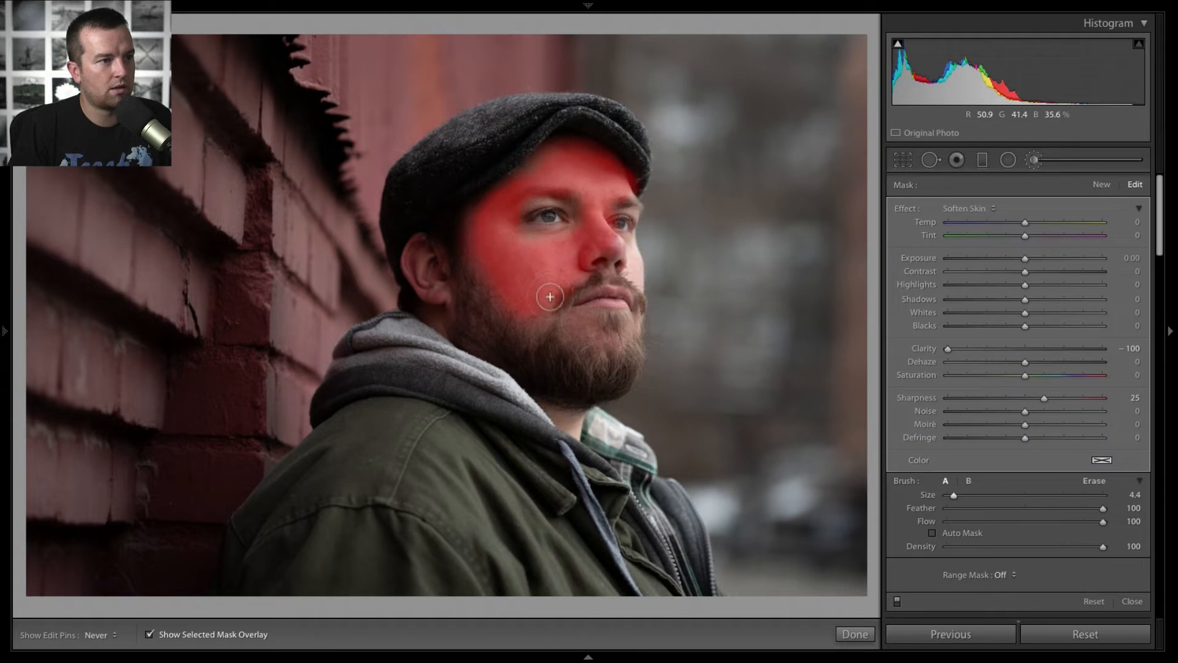
key("z")
key("space")
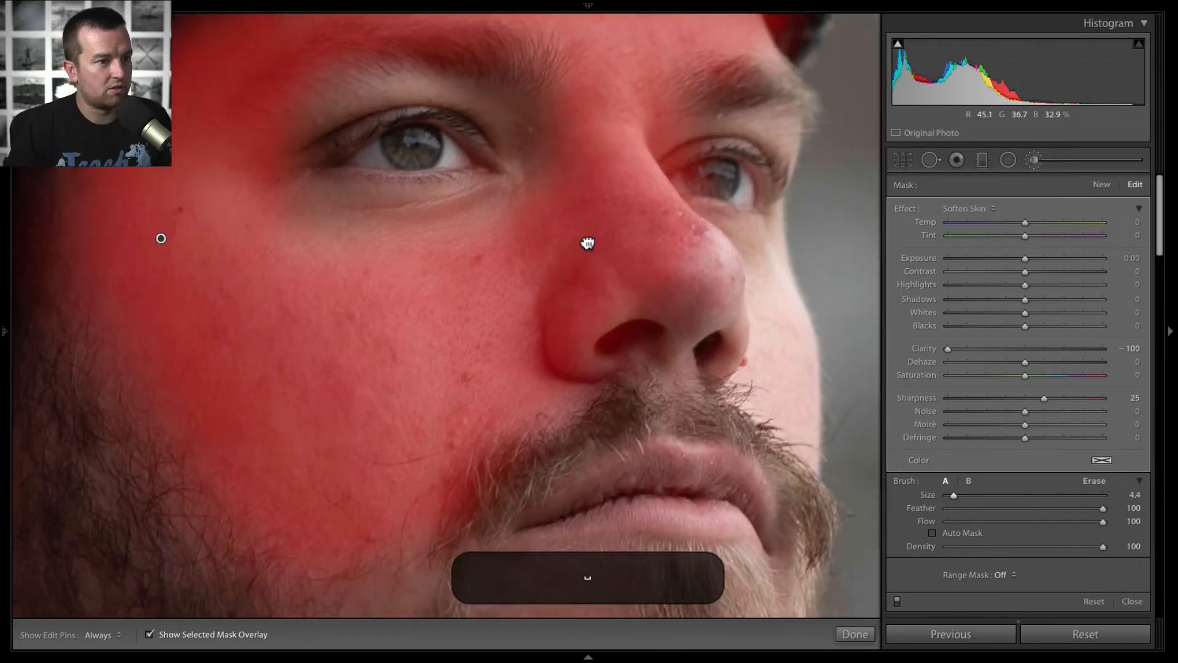
left_click_drag(587, 243, 422, 173)
left_click_drag(953, 494, 963, 494)
key("h")
mouse_move(402, 258)
left_mouse_down()
mouse_move(324, 291)
mouse_move(346, 254)
mouse_move(455, 338)
mouse_move(387, 313)
left_mouse_up()
mouse_move(220, 274)
left_mouse_down()
mouse_move(119, 186)
mouse_move(383, 422)
mouse_move(442, 423)
left_mouse_up()
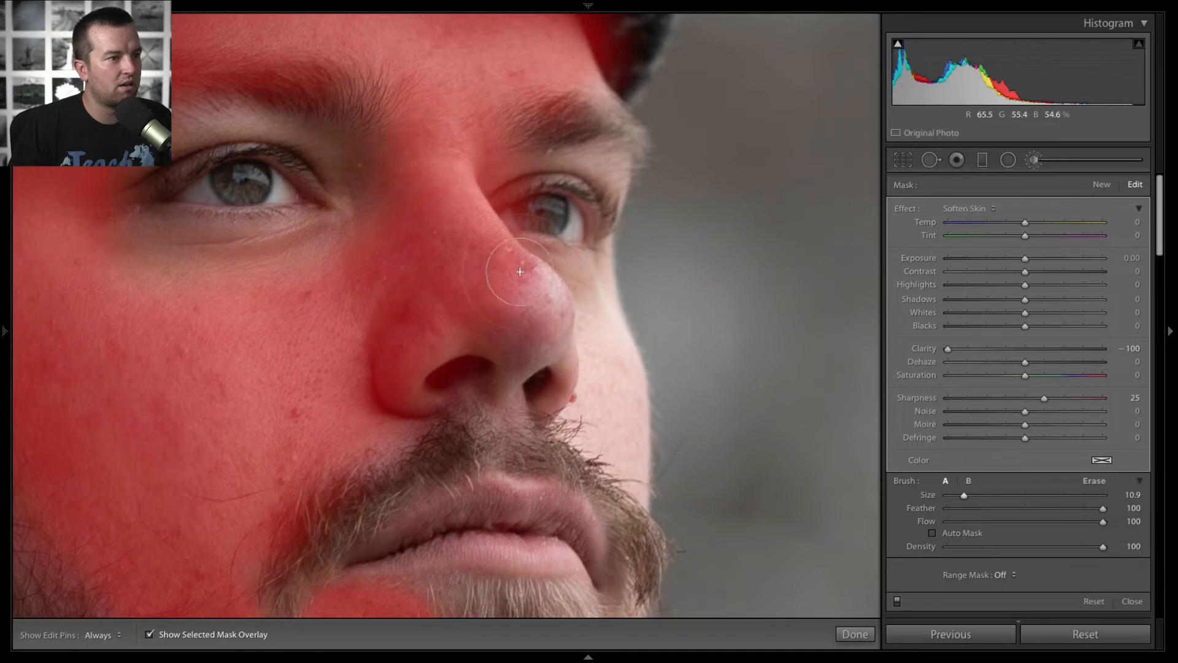
- Paint the Soften Skin mask onto the far cheek beside the nose, and undo the last extra stroke
mouse_move(521, 281)
left_mouse_down()
mouse_move(600, 373)
mouse_move(606, 450)
mouse_move(600, 393)
mouse_move(617, 452)
mouse_move(600, 371)
left_mouse_up()
mouse_move(541, 291)
left_mouse_down()
mouse_move(515, 375)
mouse_move(440, 219)
mouse_move(568, 320)
mouse_move(487, 100)
left_mouse_up()
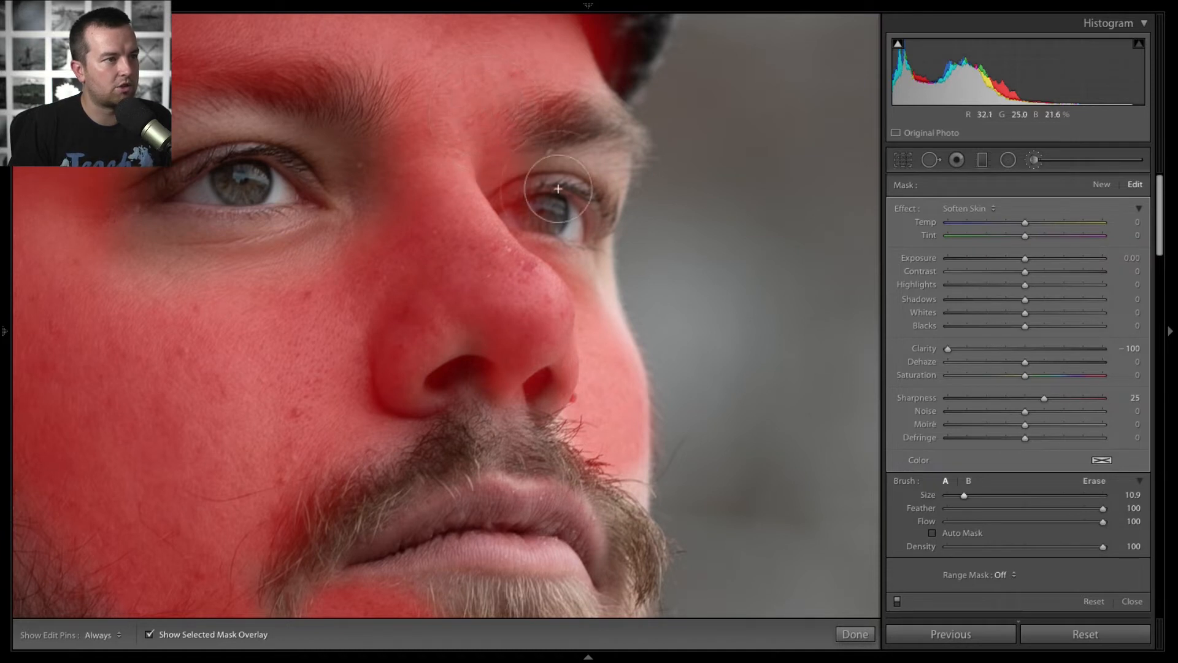
key("super+z")
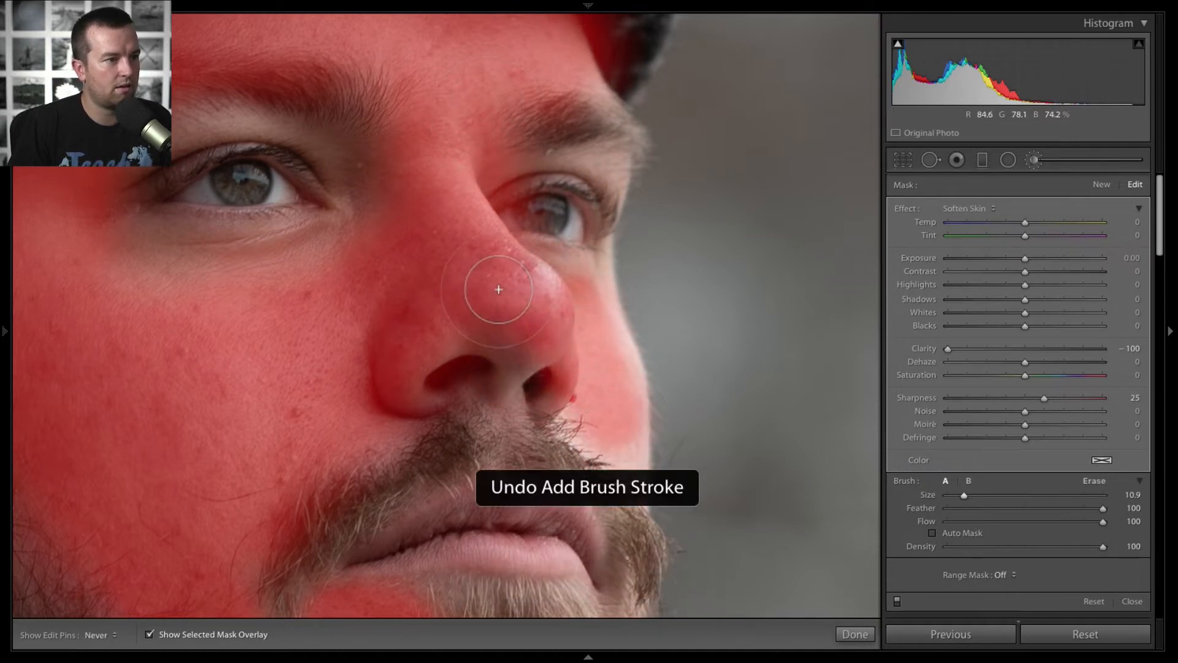
- Erase the mask overspill from the cap's brim around the forehead with a larger eraser, switch back to brush A and show the whole photo
key("space")
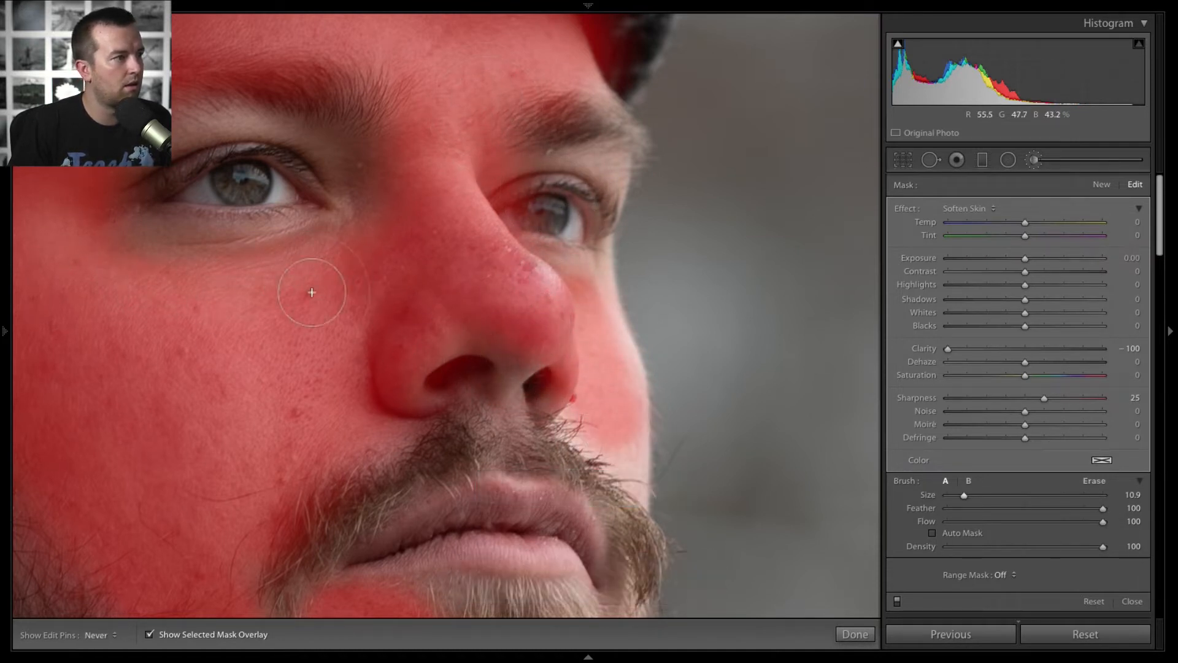
key("space")
left_click_drag(438, 210, 480, 455)
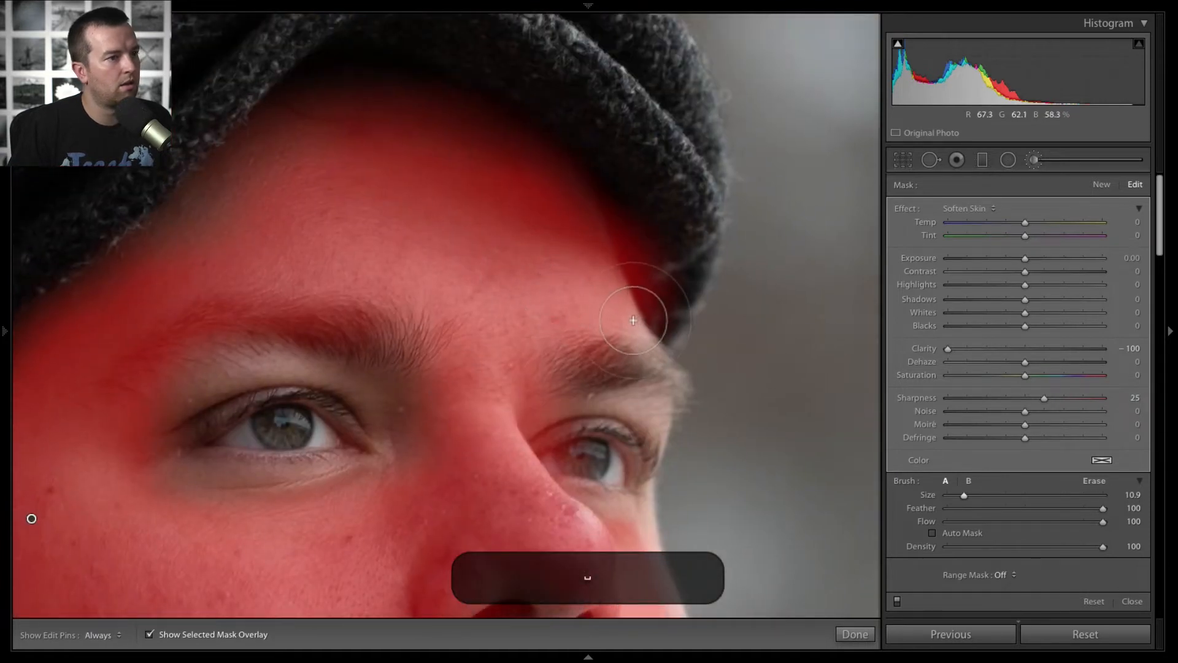
left_click(1113, 482)
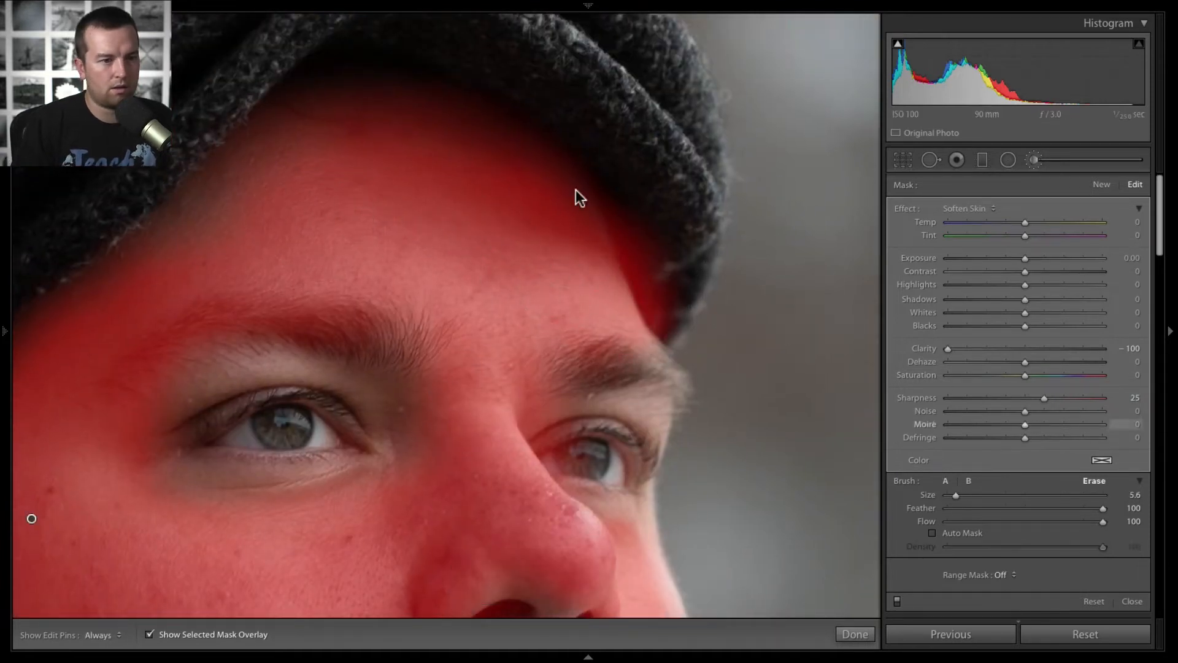
key("h")
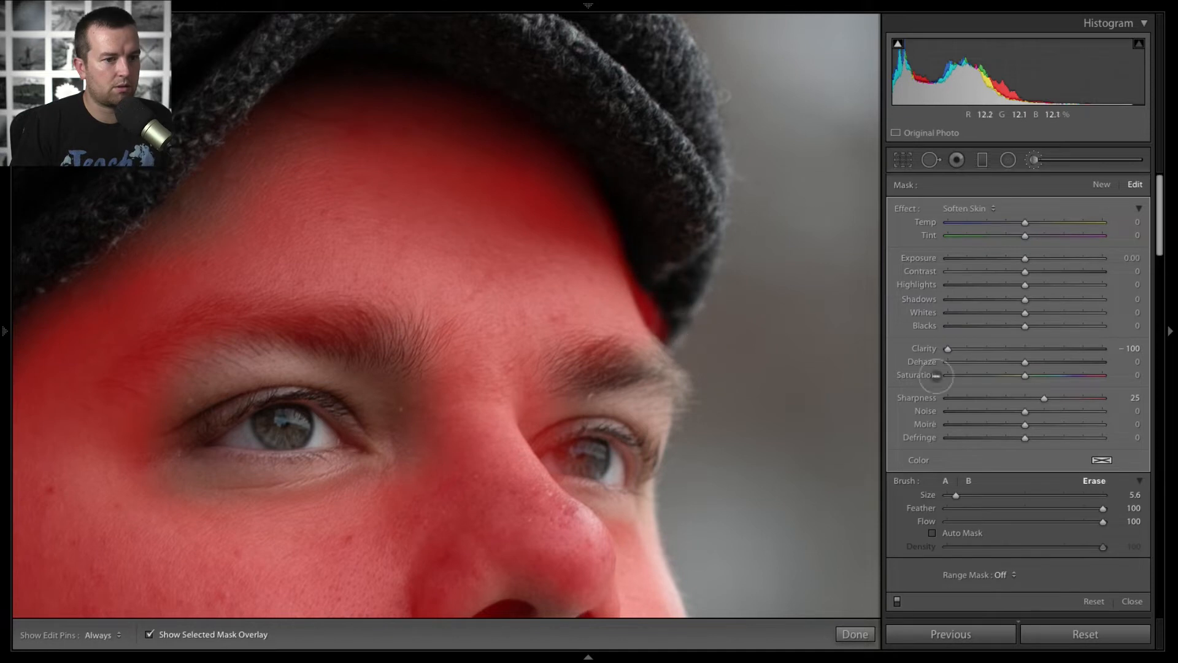
key("h")
left_click_drag(956, 495, 971, 494)
key("h")
mouse_move(701, 289)
left_mouse_down()
mouse_move(650, 239)
mouse_move(646, 276)
left_mouse_up()
mouse_move(354, 30)
left_mouse_down()
mouse_move(150, 114)
mouse_move(130, 178)
mouse_move(509, 100)
left_mouse_up()
key("space")
left_click(945, 481)
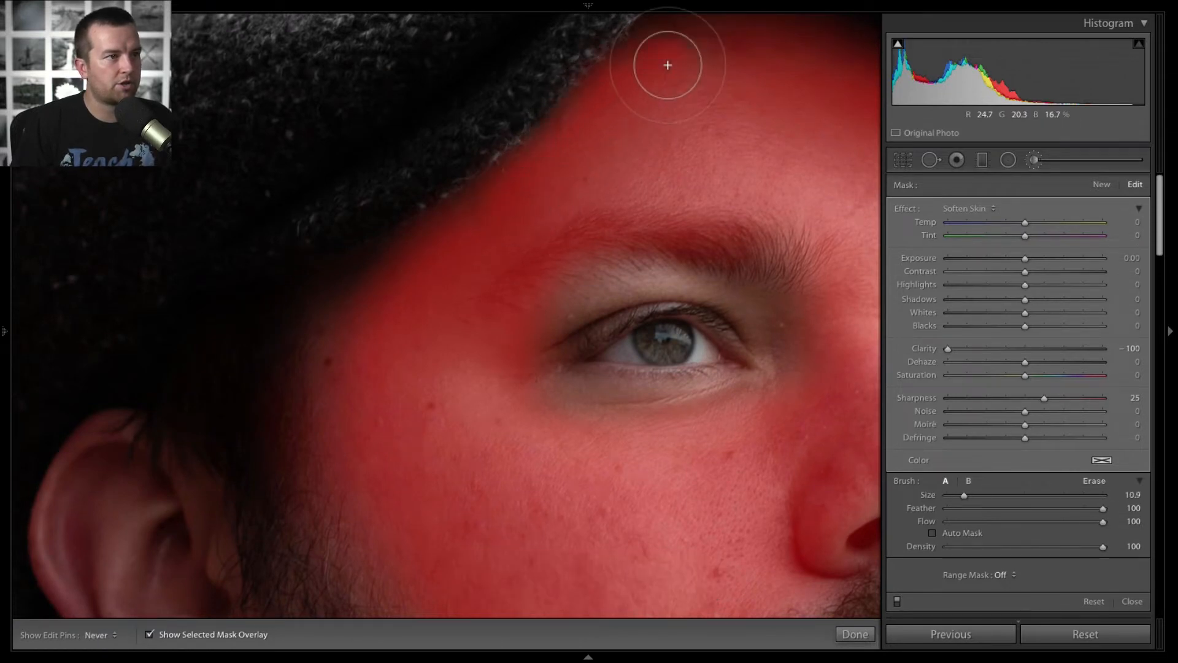
key("z")
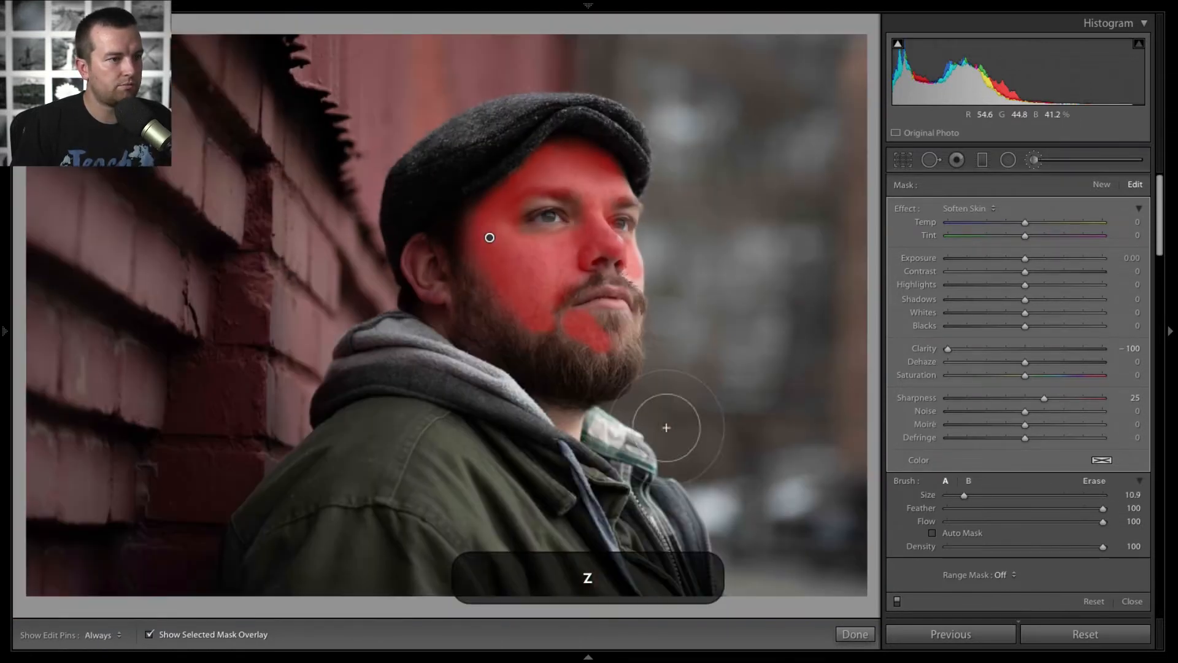
- Hide the mask overlay and compare the portrait with the brush adjustment off and on
left_click(150, 635)
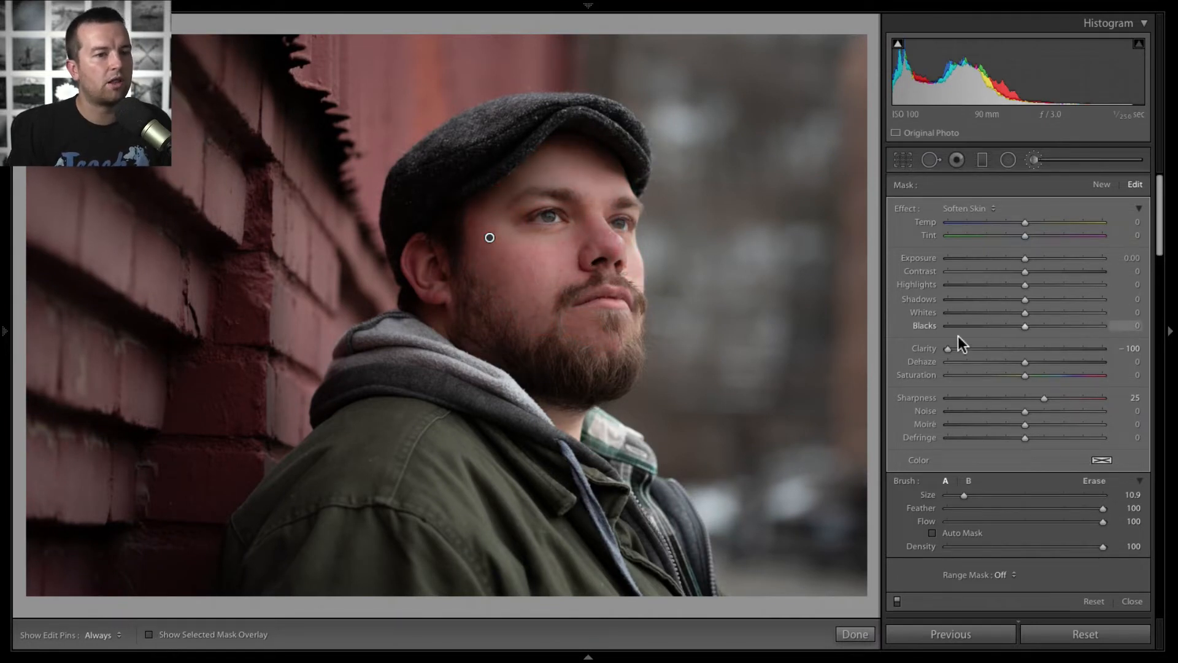
left_click(897, 600)
left_click(899, 597)
left_click(899, 597)
left_click(899, 597)
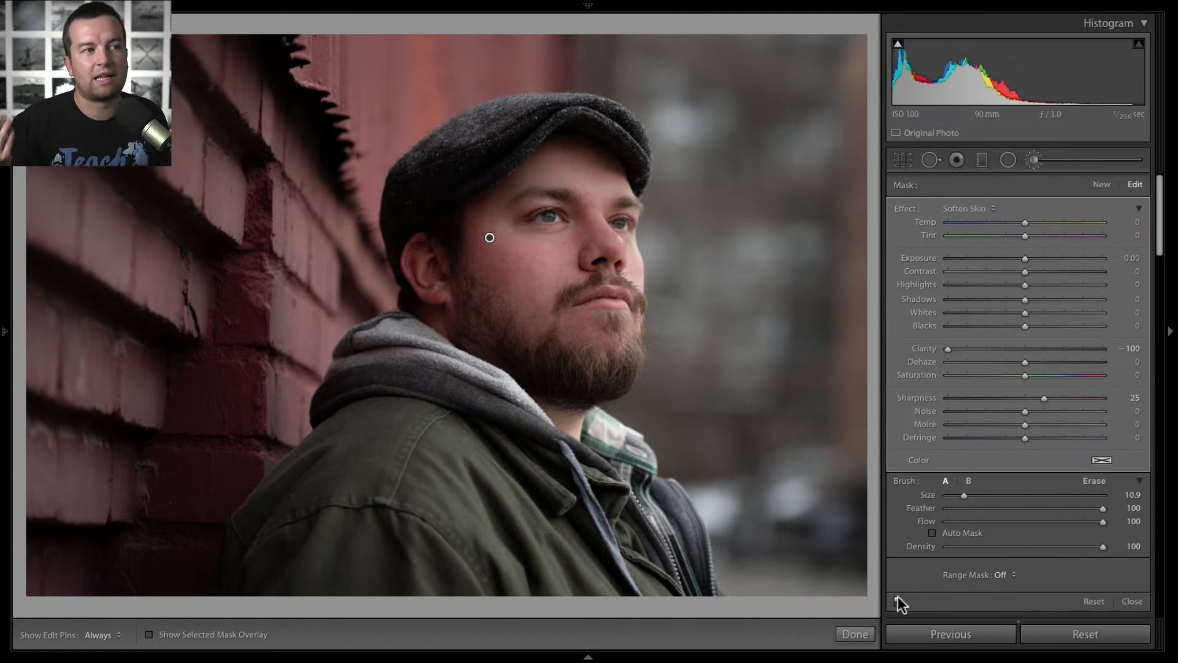
left_click(897, 598)
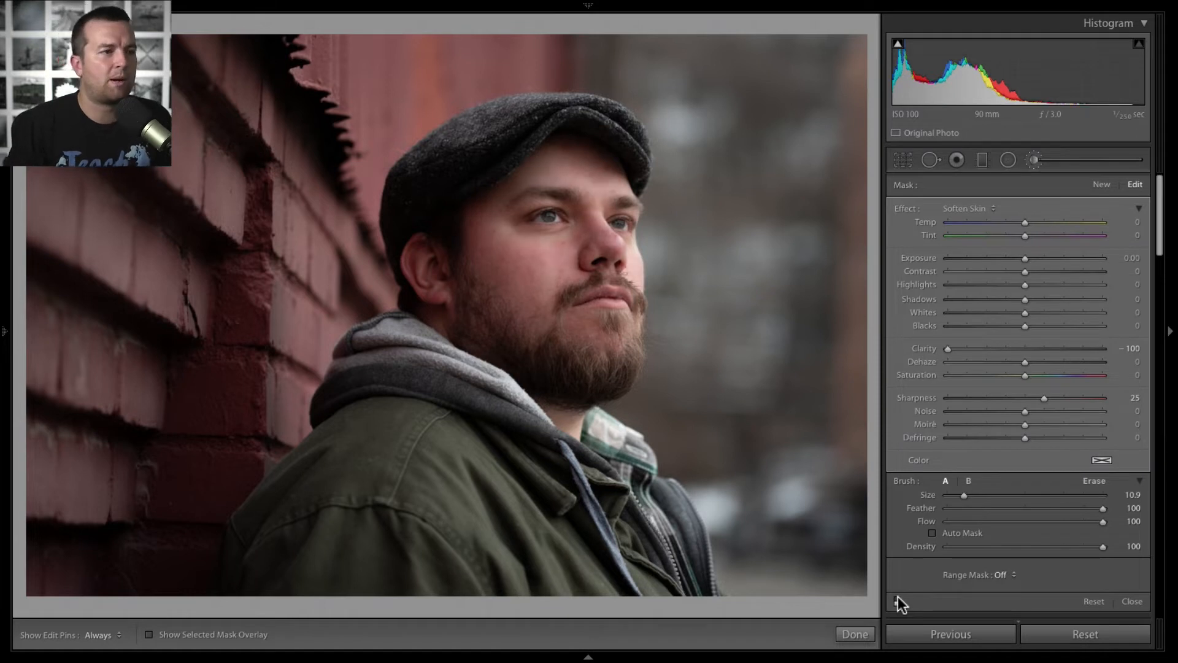
left_click(897, 598)
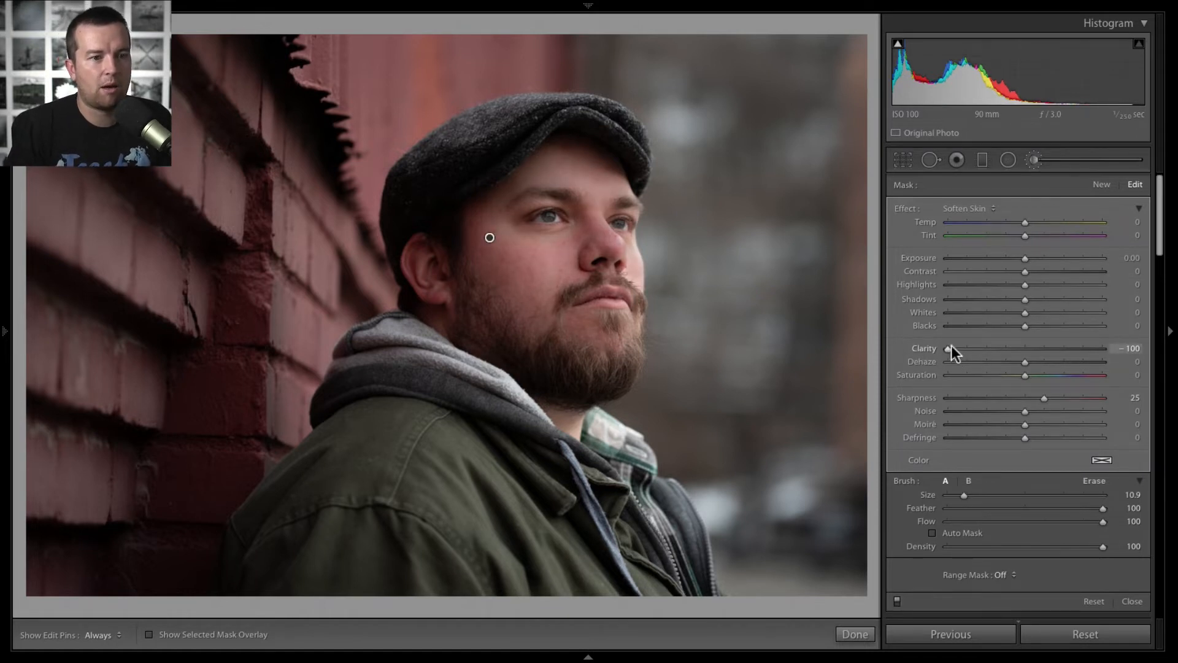
- Set the Soften Skin adjustment's clarity to -81, try its saturation, and inspect the cheek and nose up close
left_click_drag(947, 346, 962, 347)
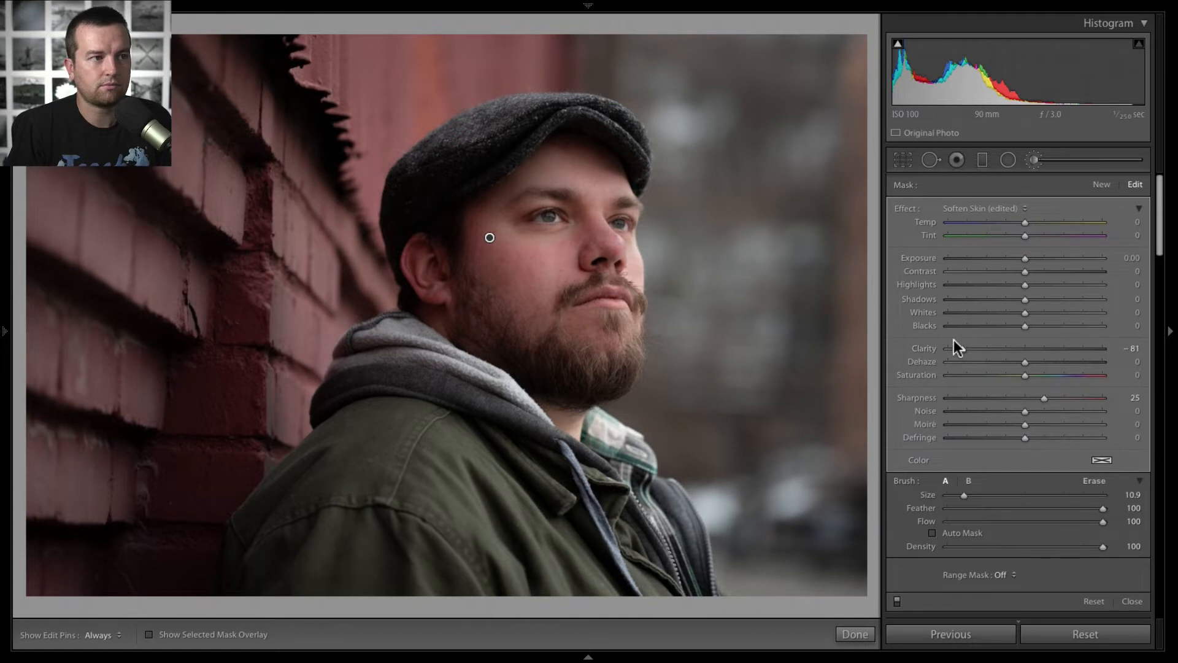
left_click_drag(1025, 374, 1017, 375)
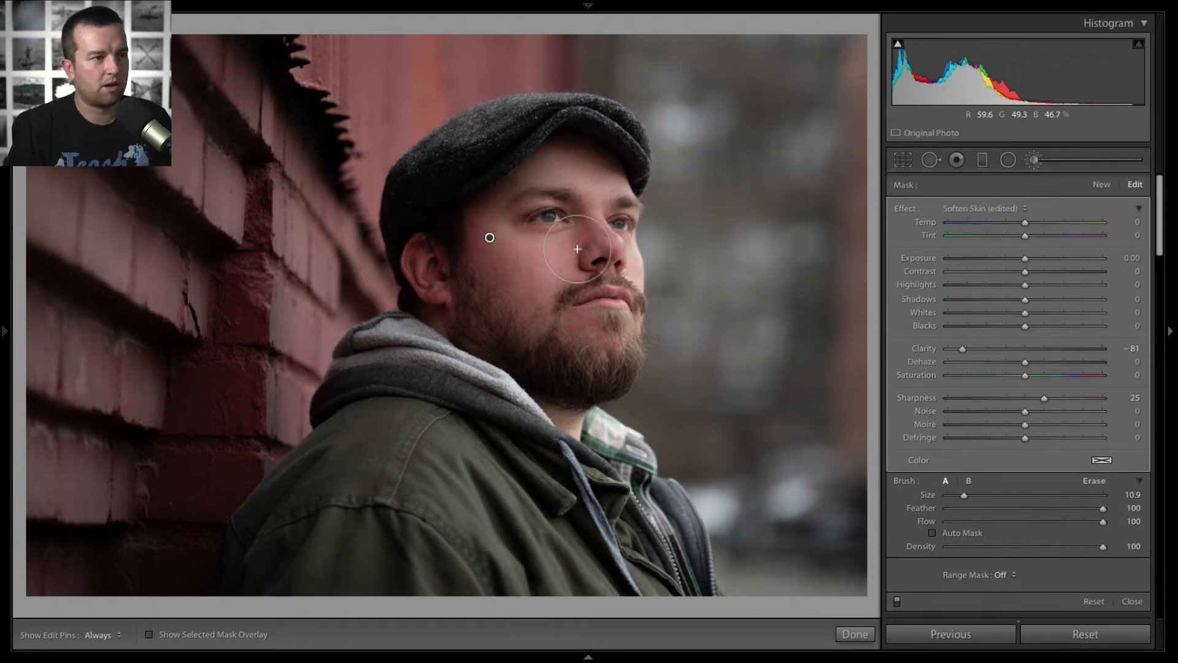
key("z")
key("space")
left_click_drag(789, 474, 454, 215)
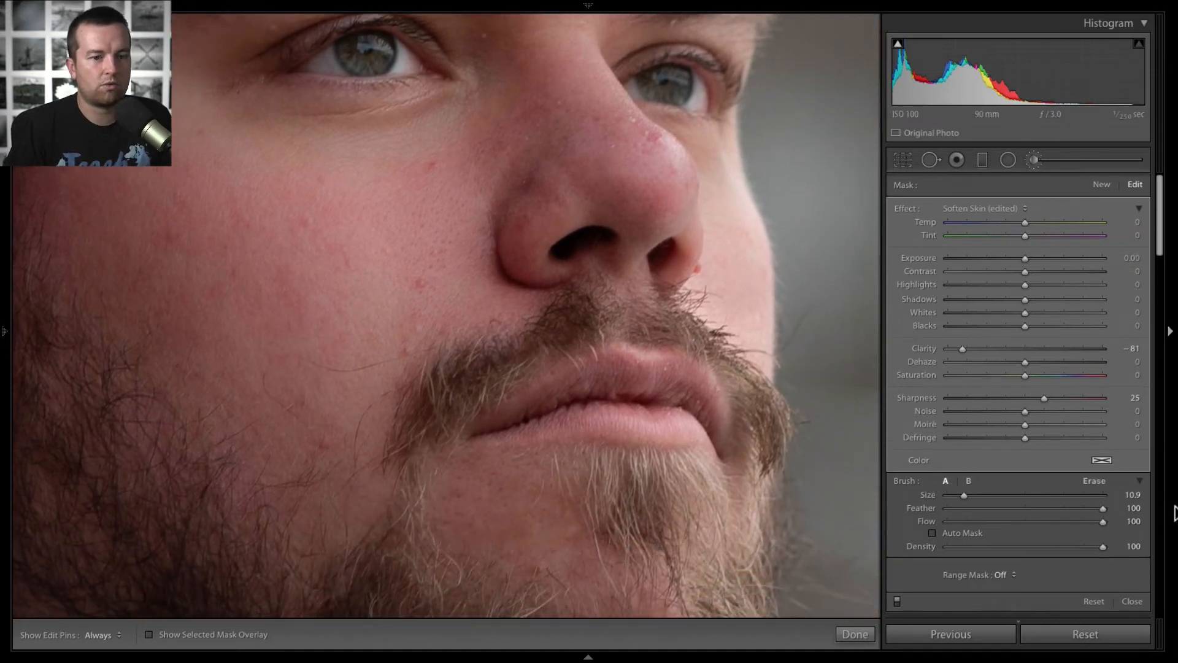
- Try lowering the HSL saturation of red to -26 and orange to -2, check the whole photo, and undo the change
left_click_drag(1161, 239, 1158, 387)
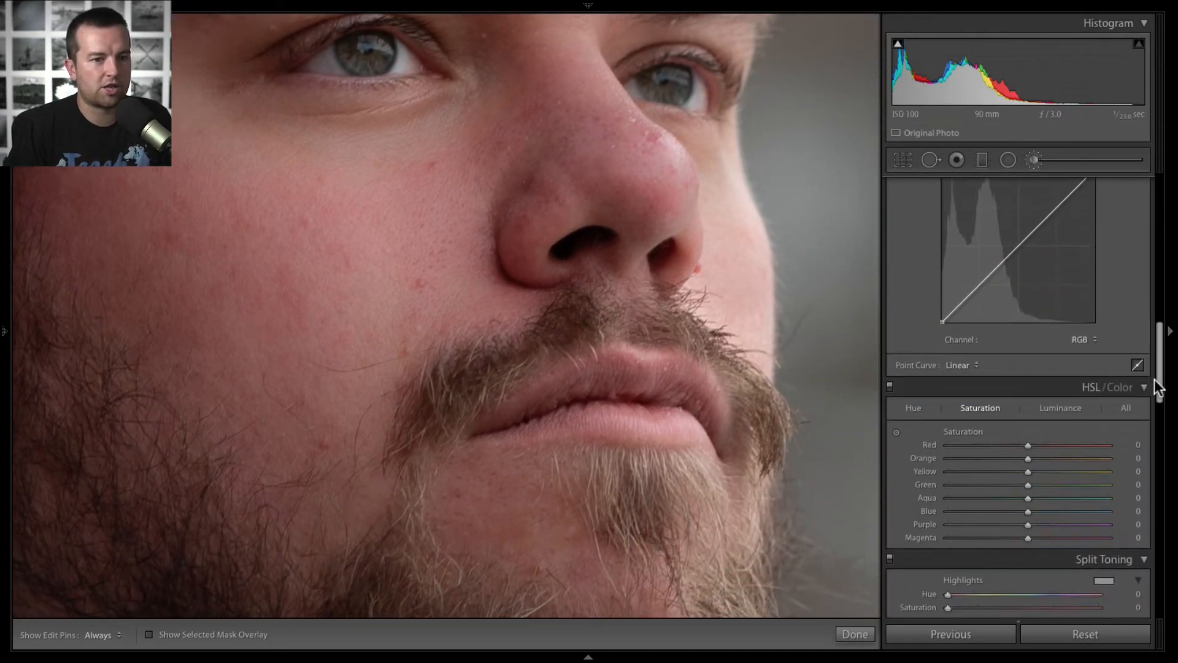
left_click(896, 430)
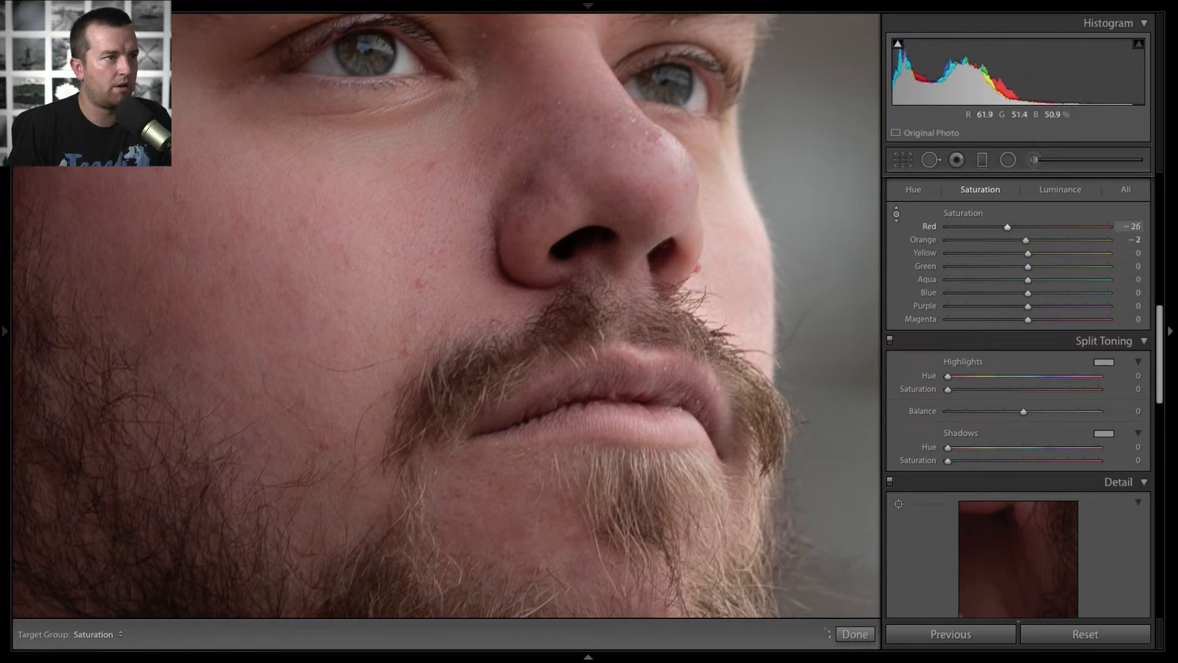
key("z")
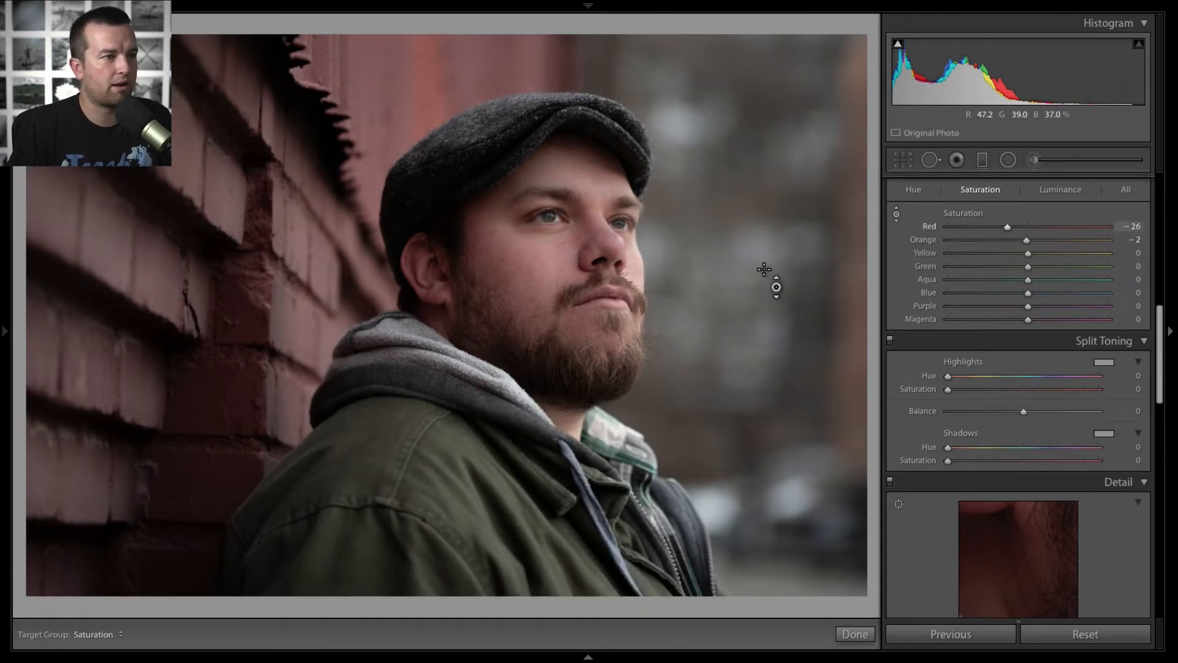
key("super+z")
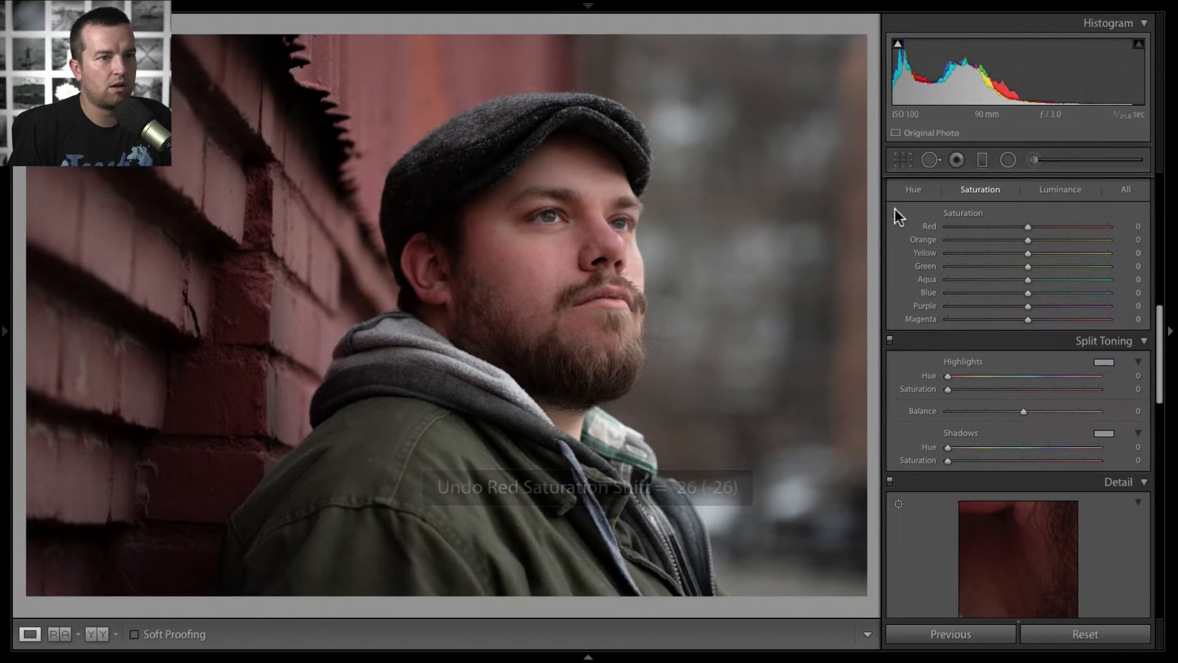
- Reduce the skin's redness with targeted saturation on the nose, set red to -12 and reset orange to 0
left_click(897, 214)
left_click_drag(614, 243, 616, 253)
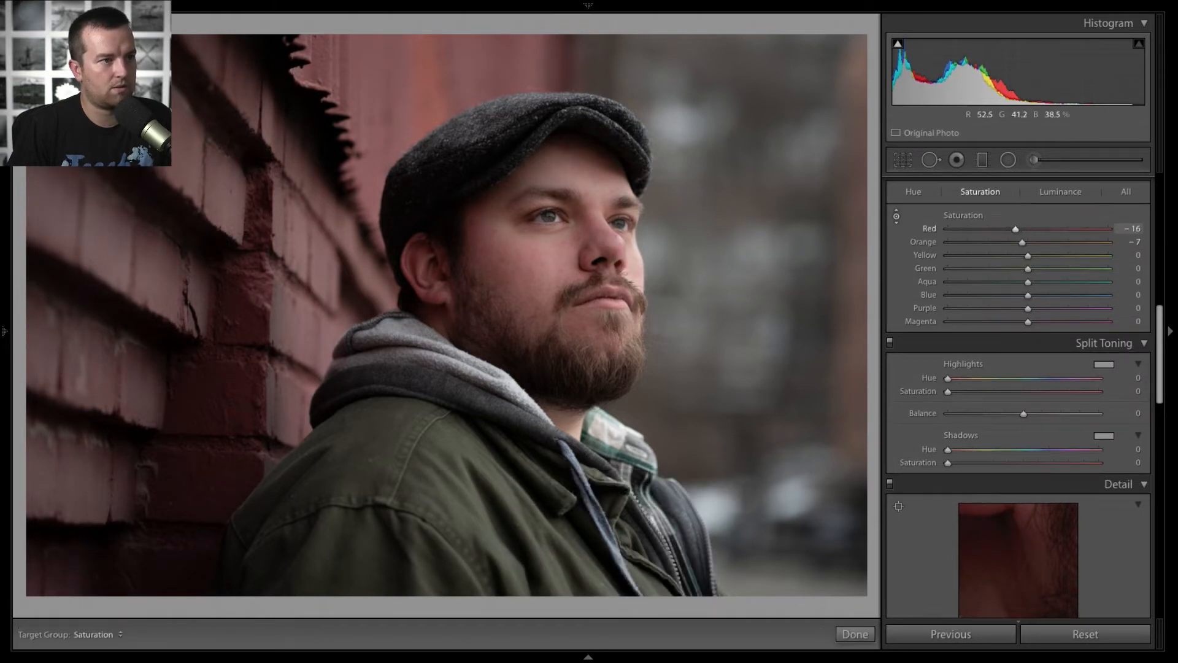
left_click_drag(614, 253, 613, 248)
left_click_drag(1015, 229, 1012, 228)
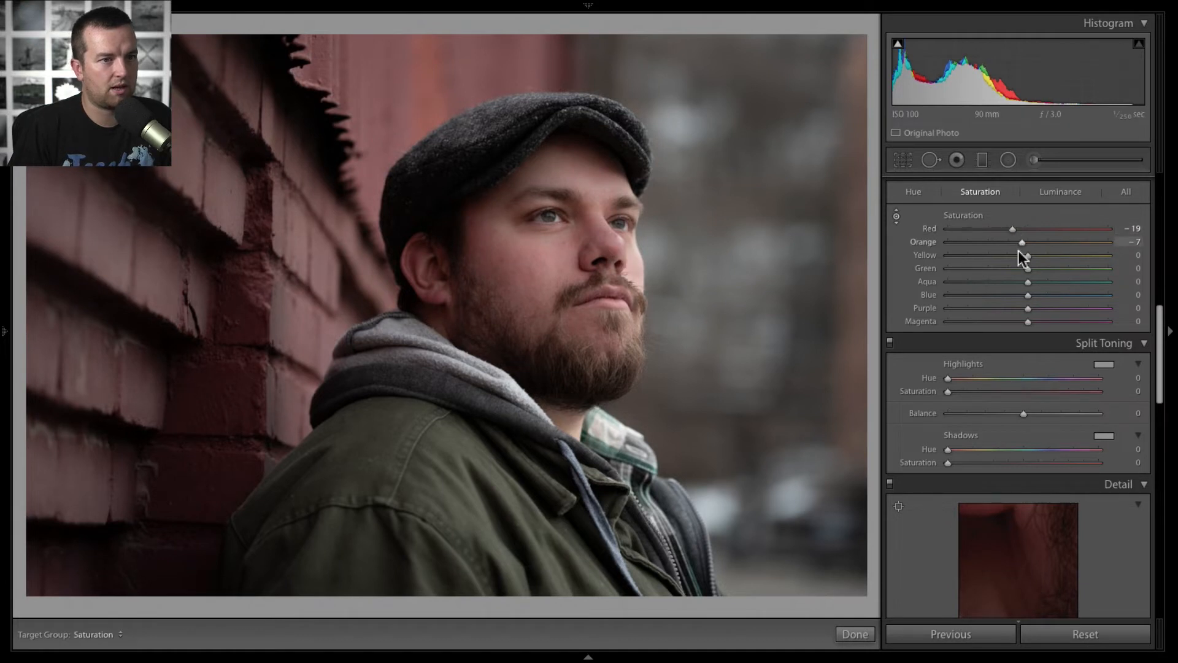
double_click(1022, 241)
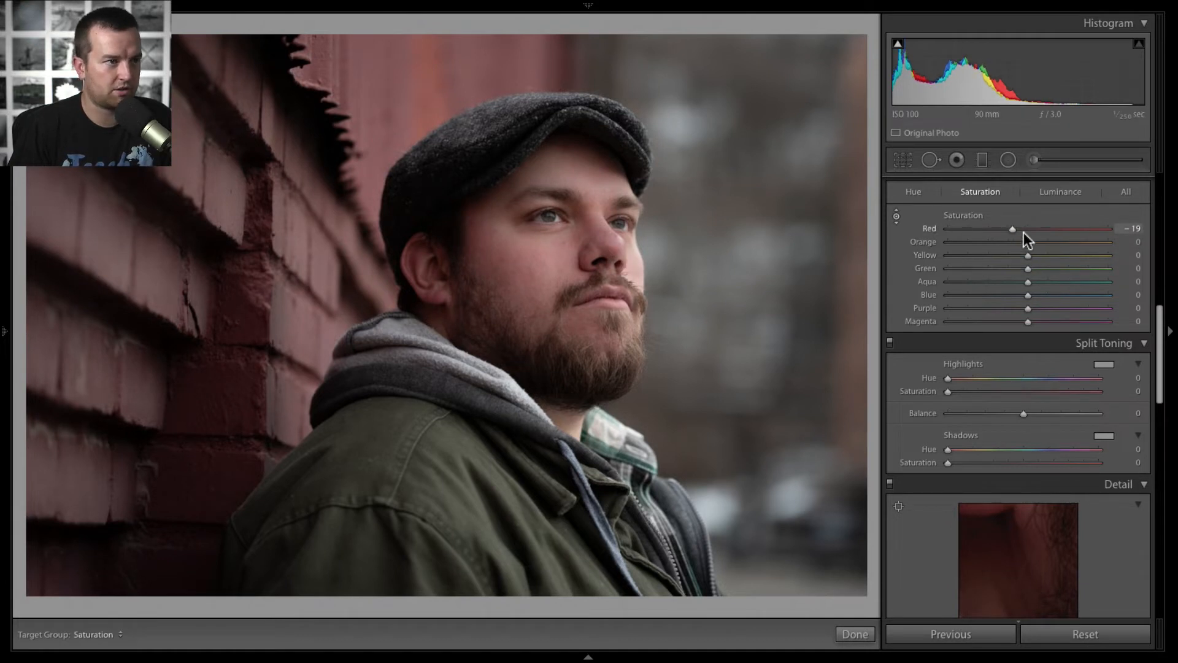
mouse_move(1013, 229)
left_mouse_down()
mouse_move(983, 229)
mouse_move(1018, 231)
left_mouse_up()
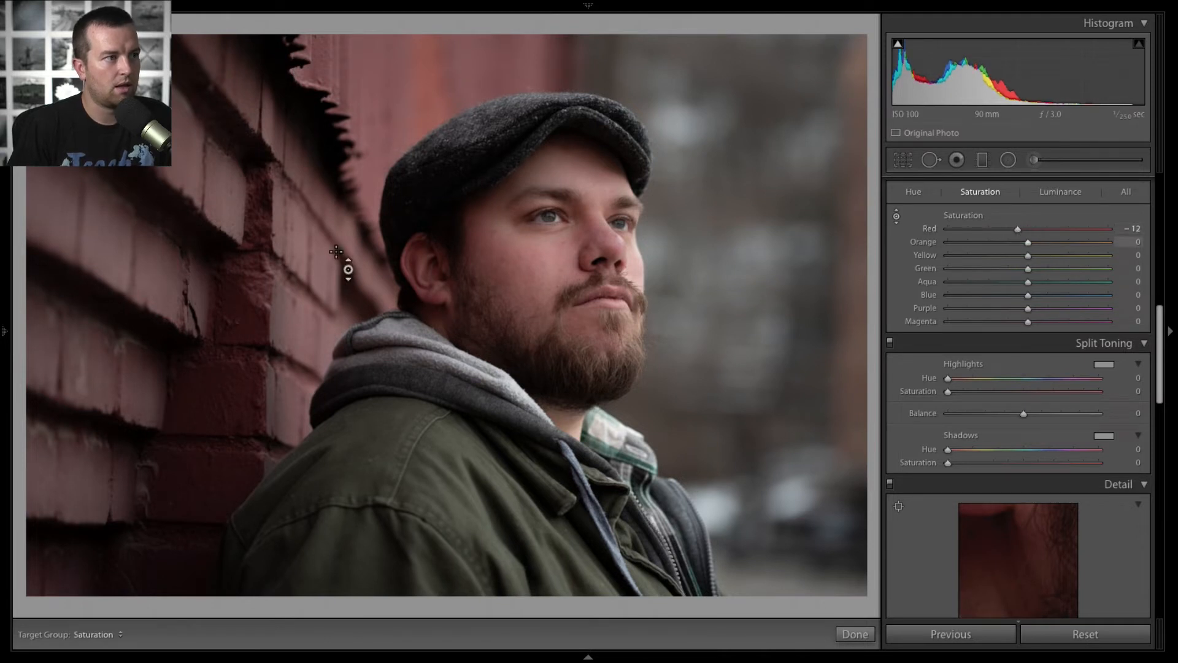
- Draw a Radial Filter ellipse around the man's head with all effect values reset, undoing the first ellipse made with Soften Skin
left_click(1008, 160)
left_click_drag(545, 252, 703, 439)
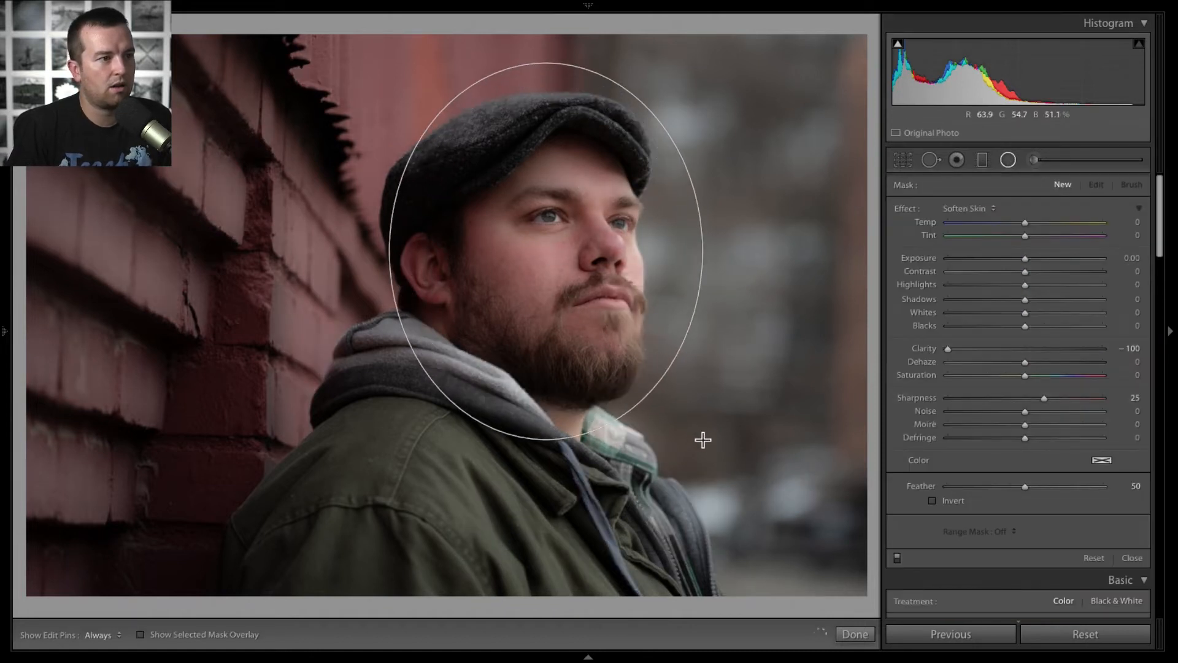
key("super+z")
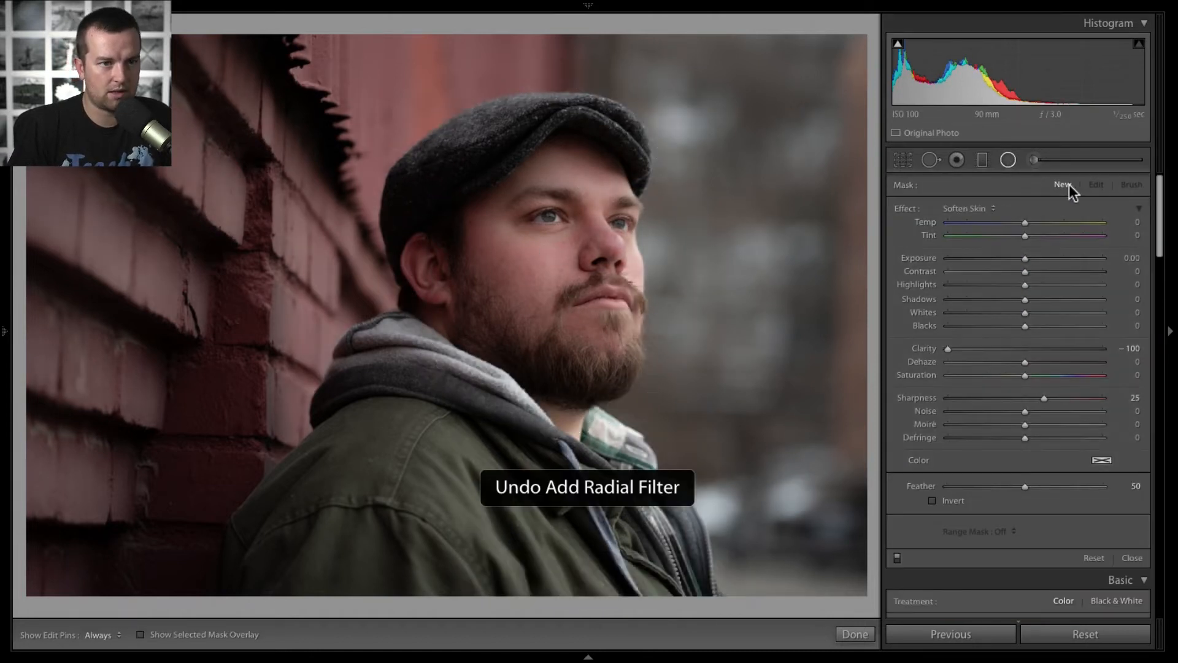
double_click(903, 208)
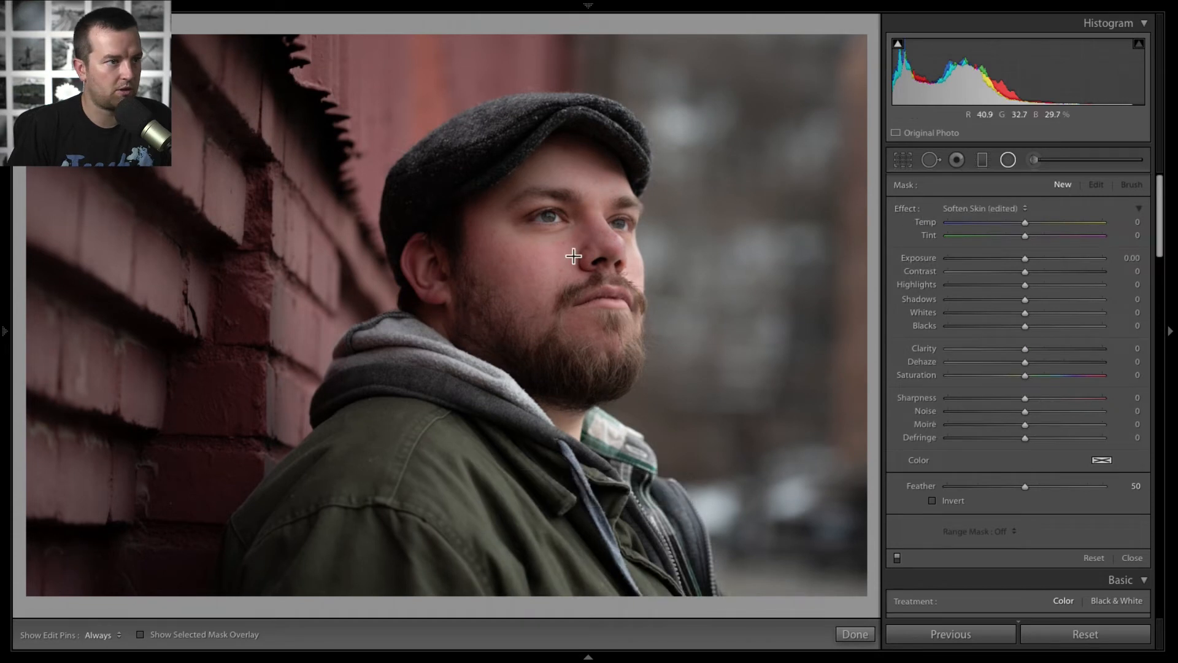
left_click_drag(552, 256, 705, 448)
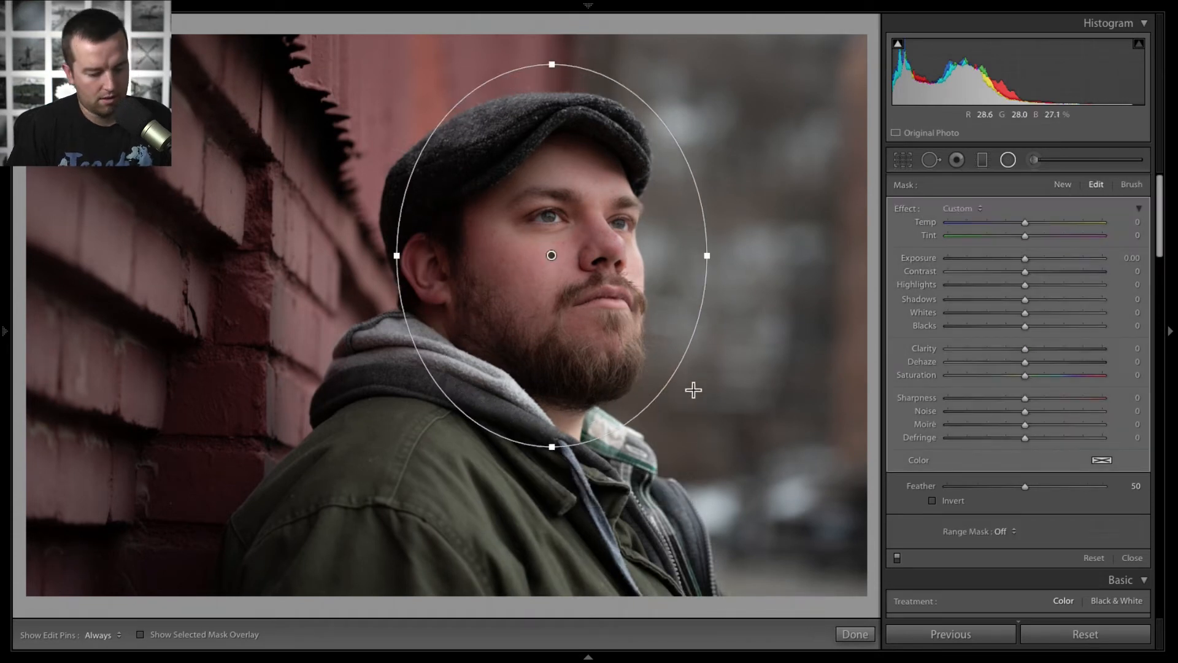
- Show the radial mask overlay, then widen, lengthen and recenter the ellipse to surround the head and upper chest
key("o")
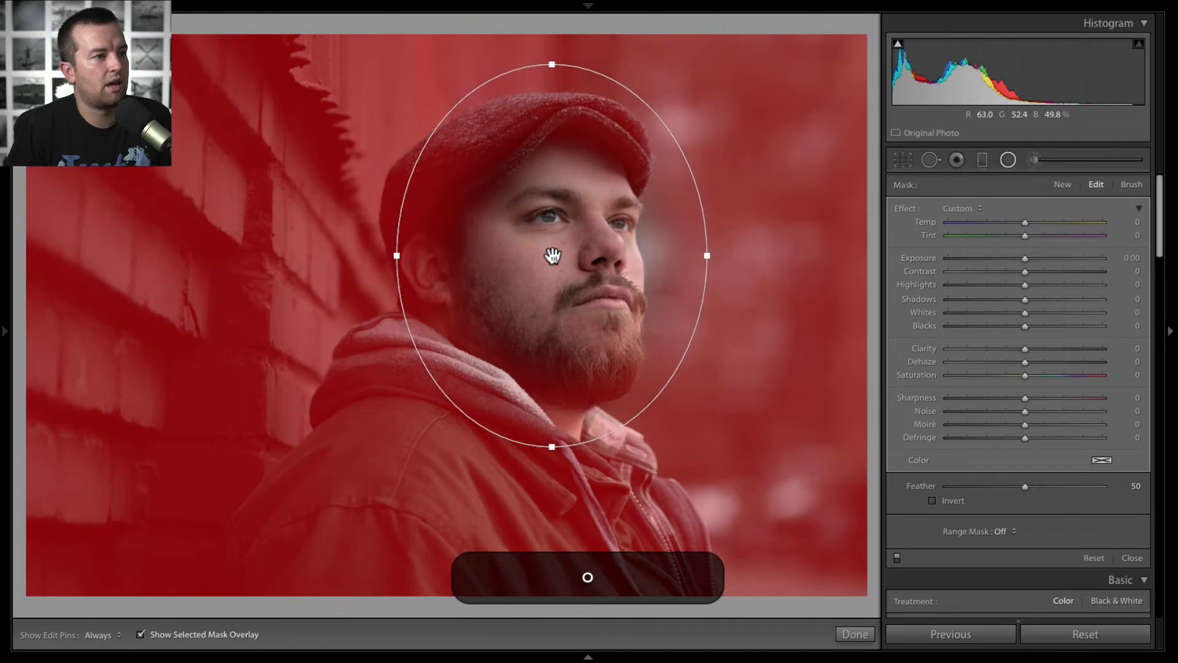
left_click_drag(552, 256, 538, 272)
left_click_drag(693, 272, 739, 272)
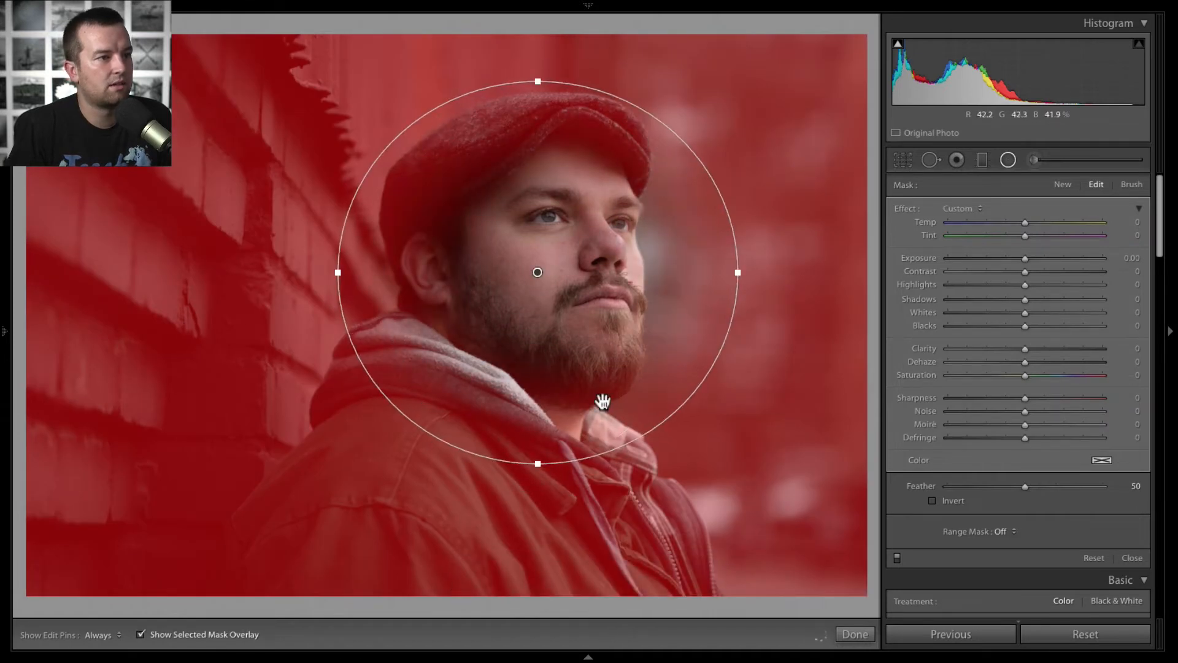
left_click_drag(538, 465, 555, 538)
left_click_drag(543, 274, 542, 313)
- Hide the mask overlay and set the Radial Filter's saturation to 44
key("o")
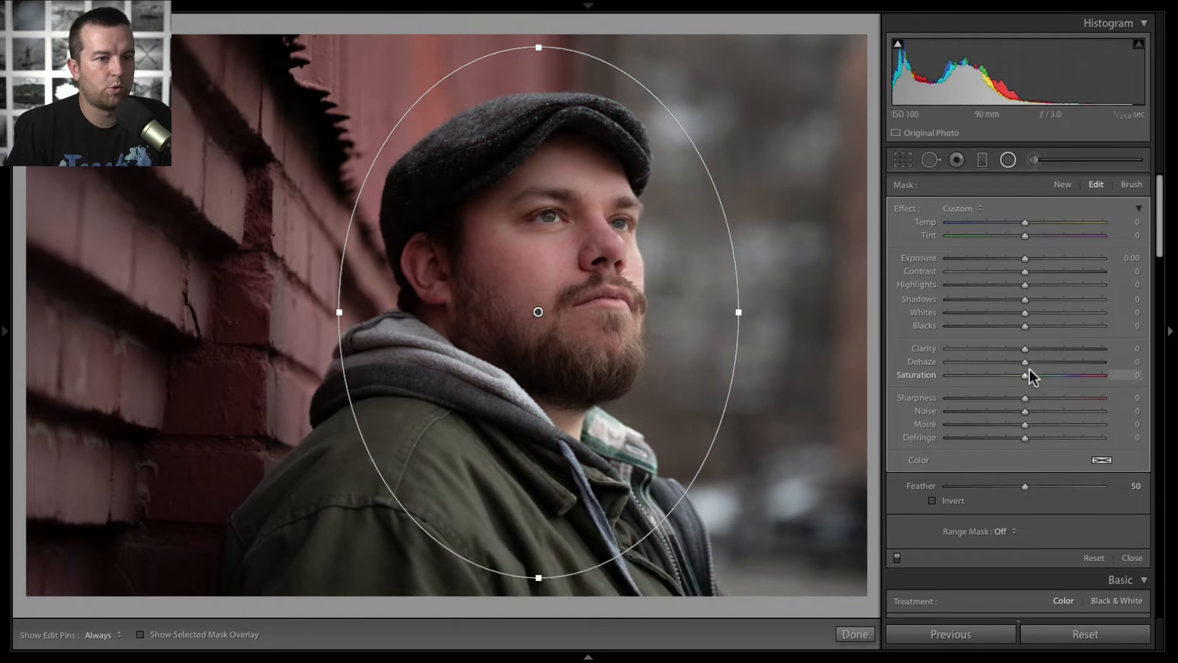
left_click_drag(1032, 375, 1044, 376)
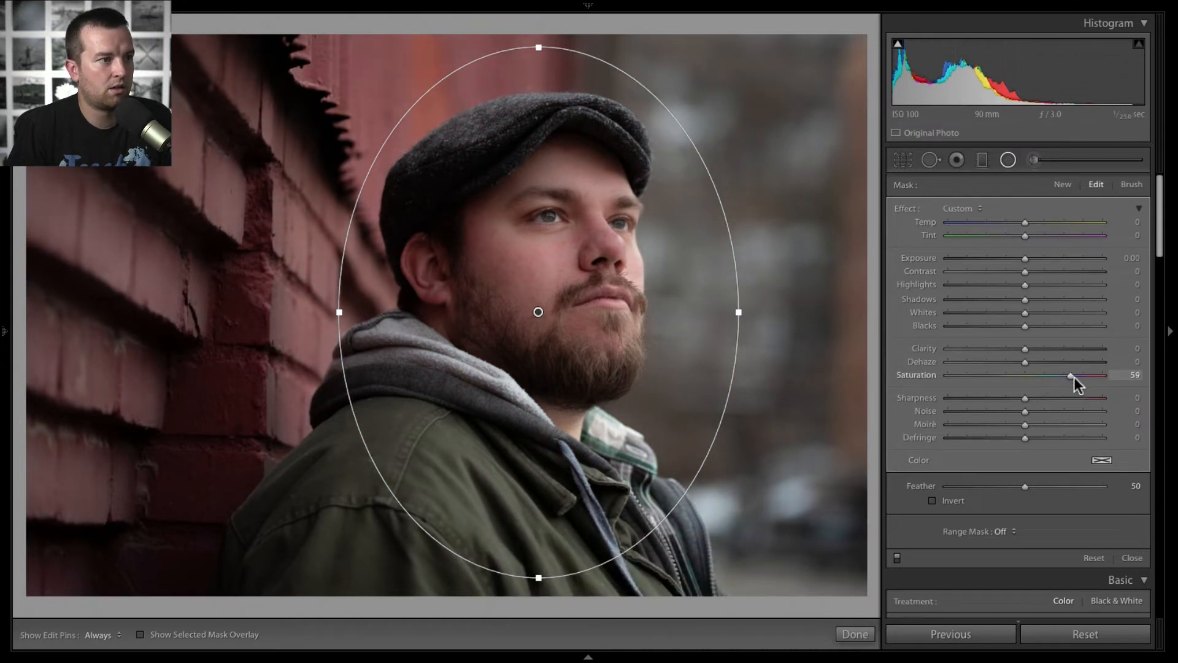
left_click_drag(1058, 374, 1054, 374)
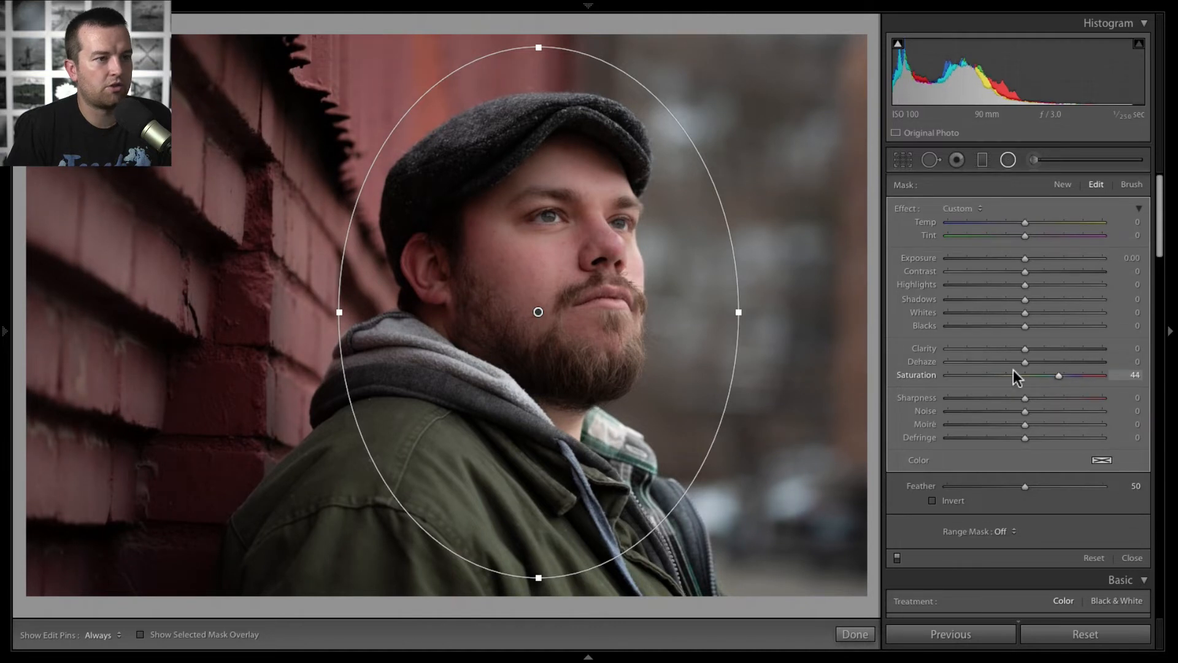
- Delete the Radial Filter and draw a slanted Graduated Filter covering the brick wall, with its mask overlay shown
key("BackSpace")
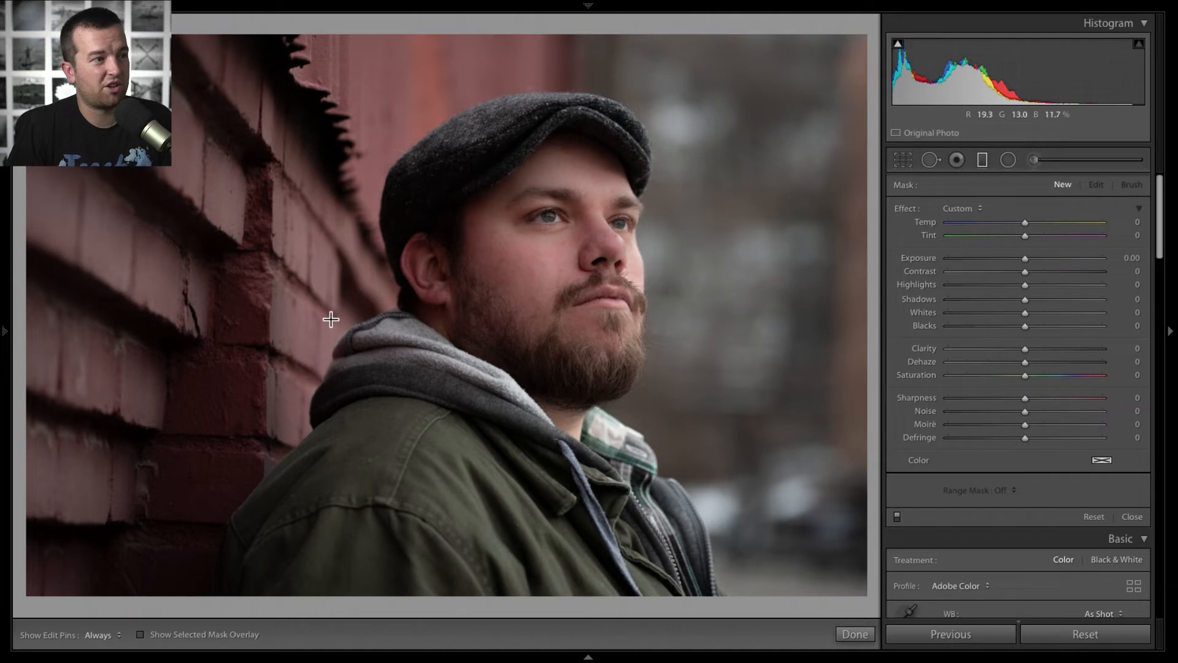
left_click_drag(347, 290, 478, 341)
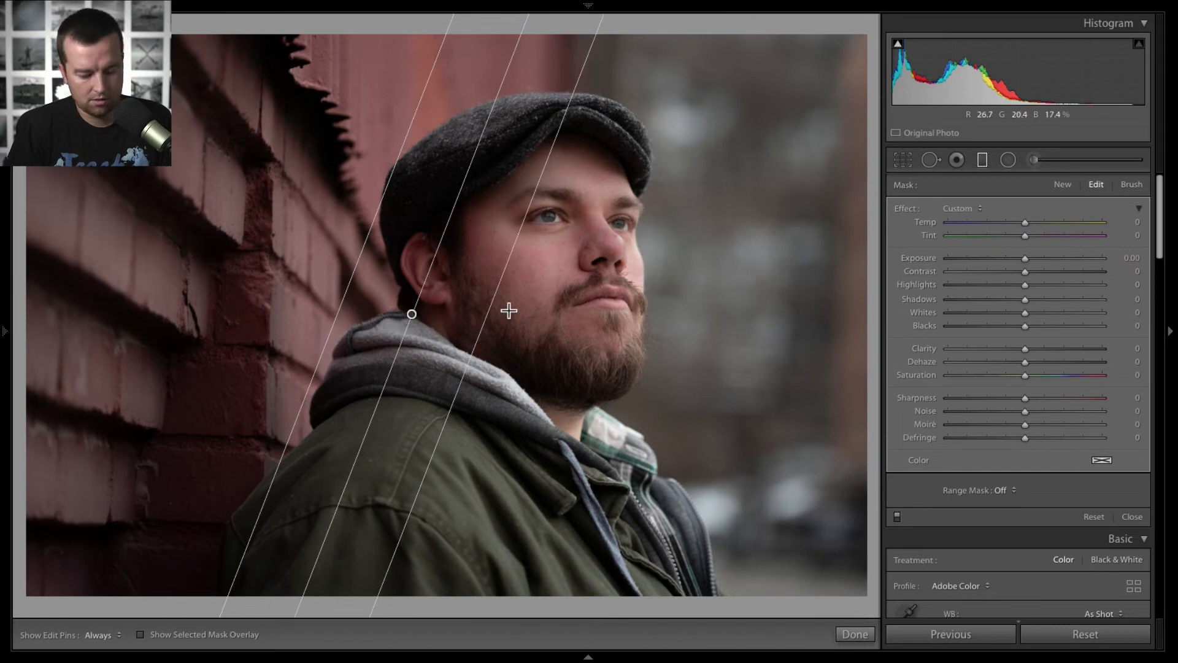
key("o")
- Limit the graduated mask to the wall with a Color Range Mask sampled from the red bricks
left_click(1006, 490)
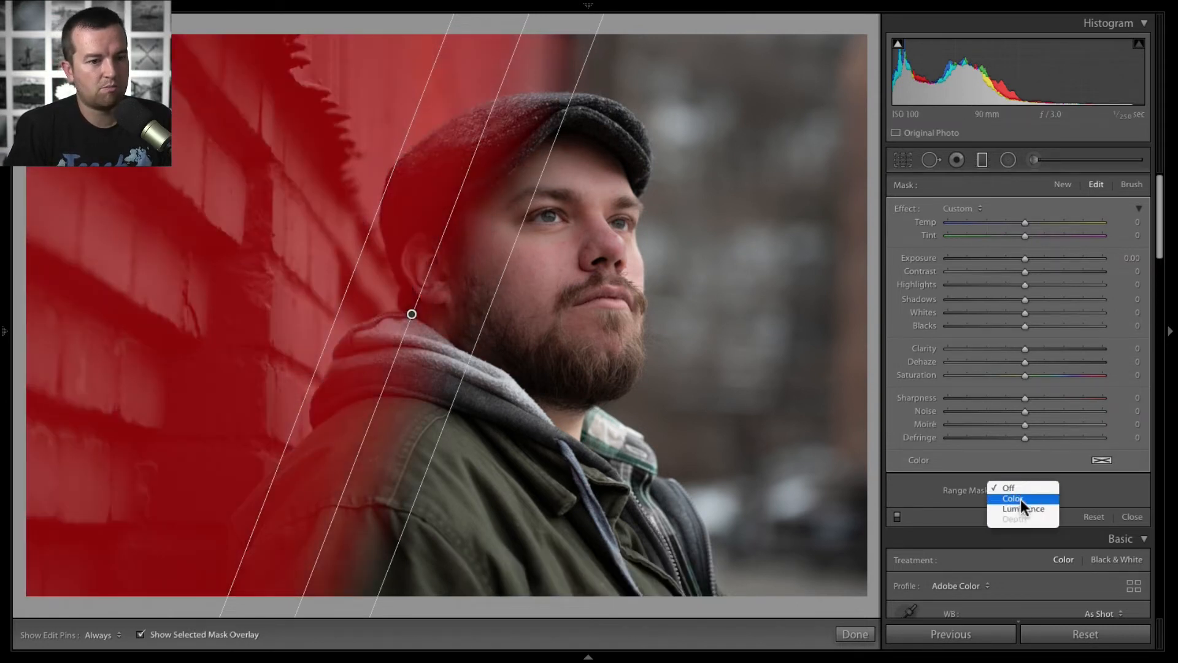
left_click(1021, 499)
left_click(905, 491)
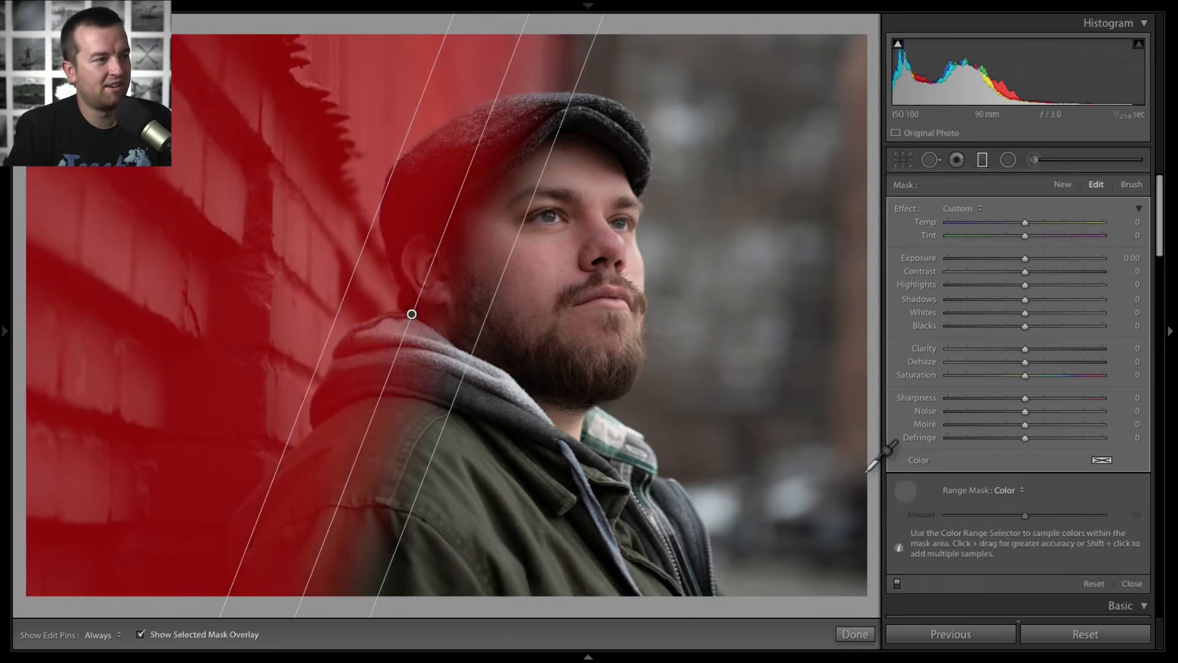
left_click(170, 273)
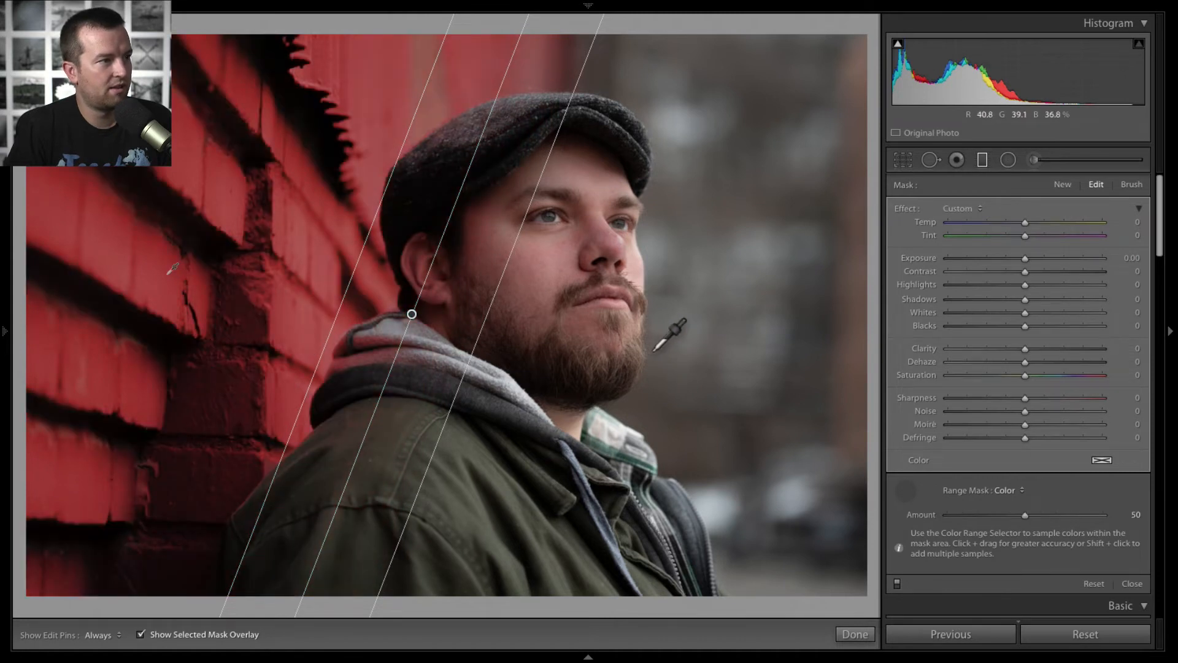
- Erase the graduated mask's spill from the man with a size 15.4 erase brush, and hide the mask overlay
left_click(1131, 184)
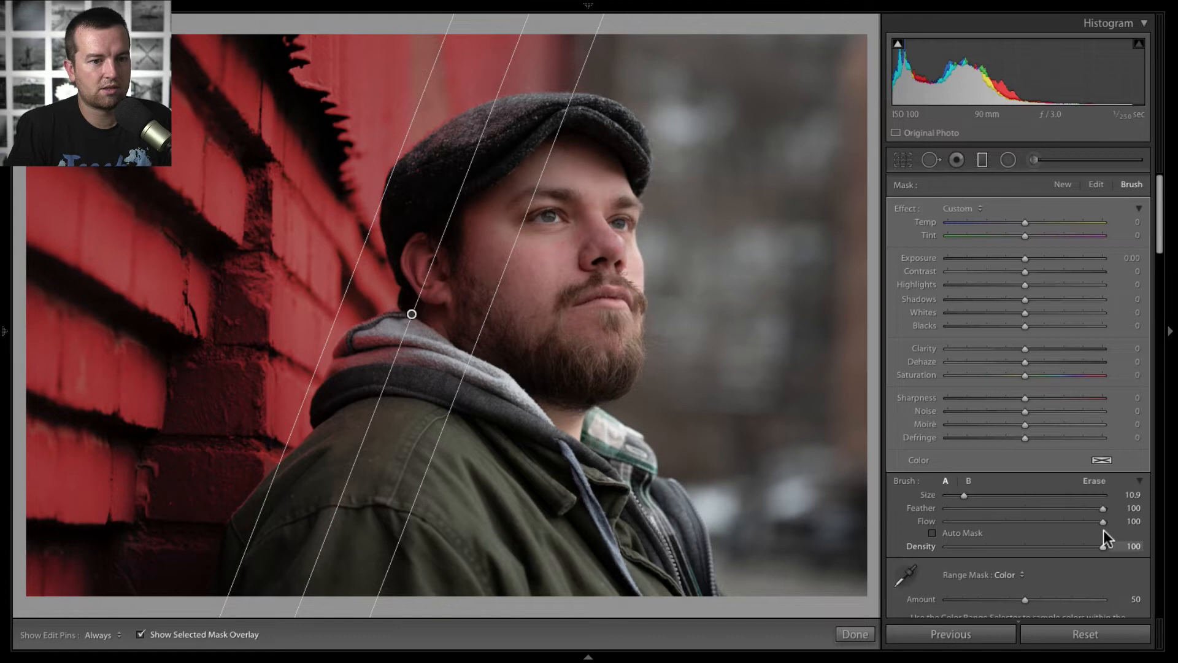
left_click(1094, 481)
key("h")
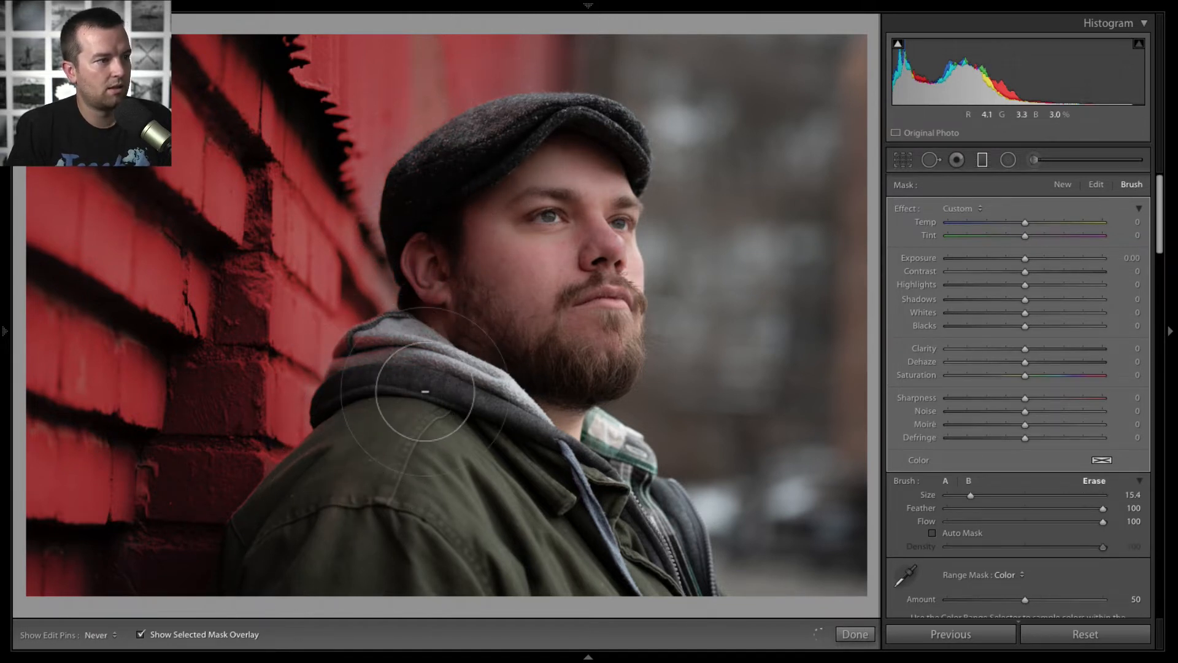
key("h")
key("o")
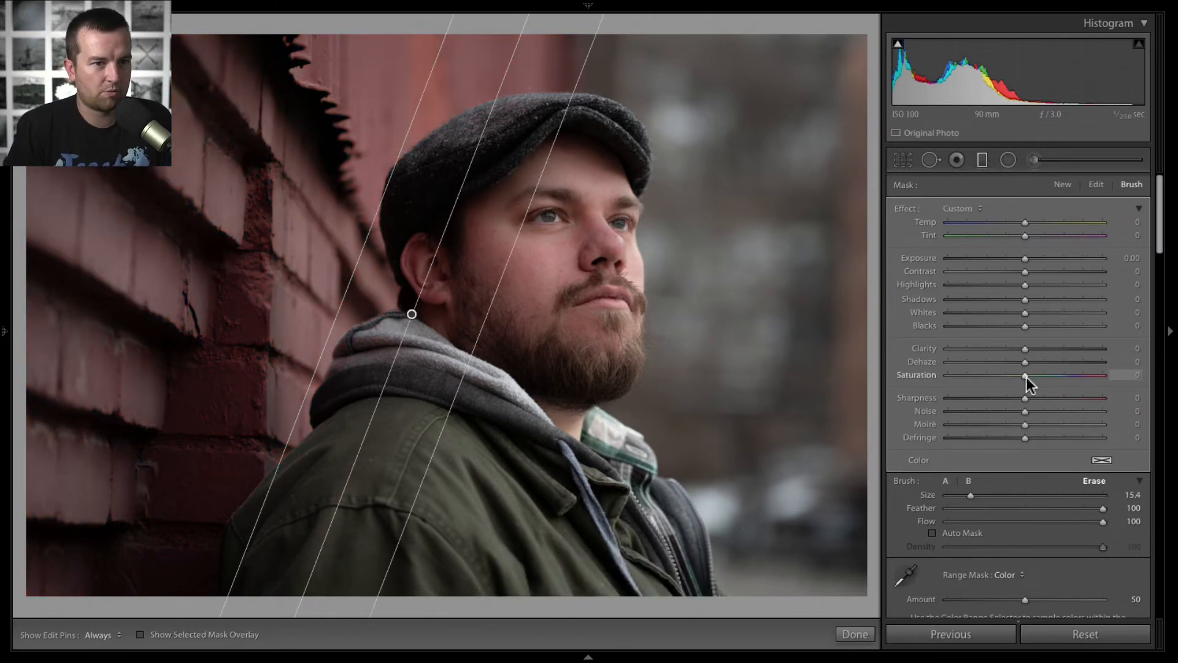
- Set the wall filter's saturation to 55 and tint it red with hue 0 and color saturation 18%
left_click_drag(1025, 375, 1068, 376)
left_click(1101, 459)
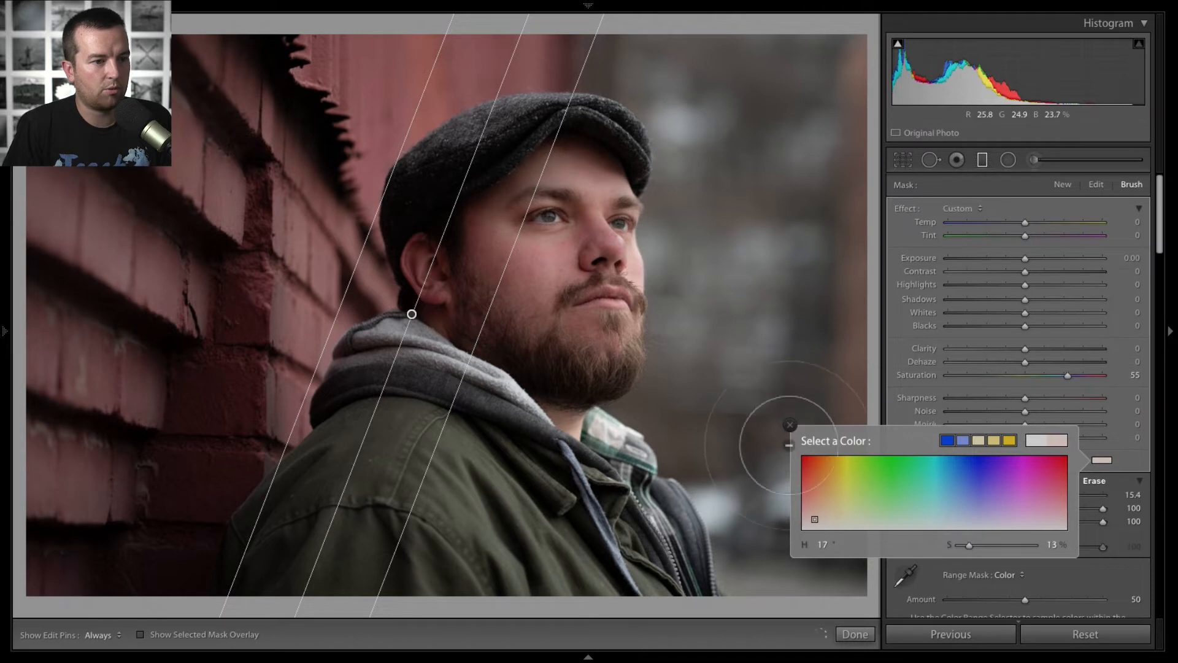
left_click(801, 466)
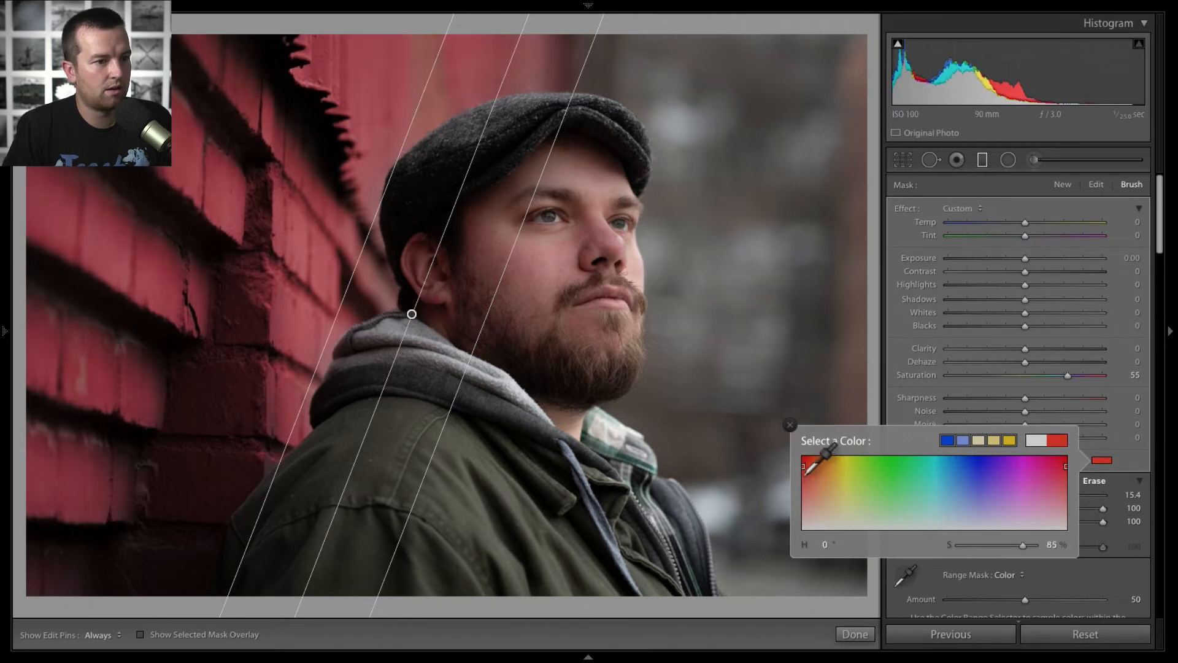
left_click_drag(1017, 545, 972, 546)
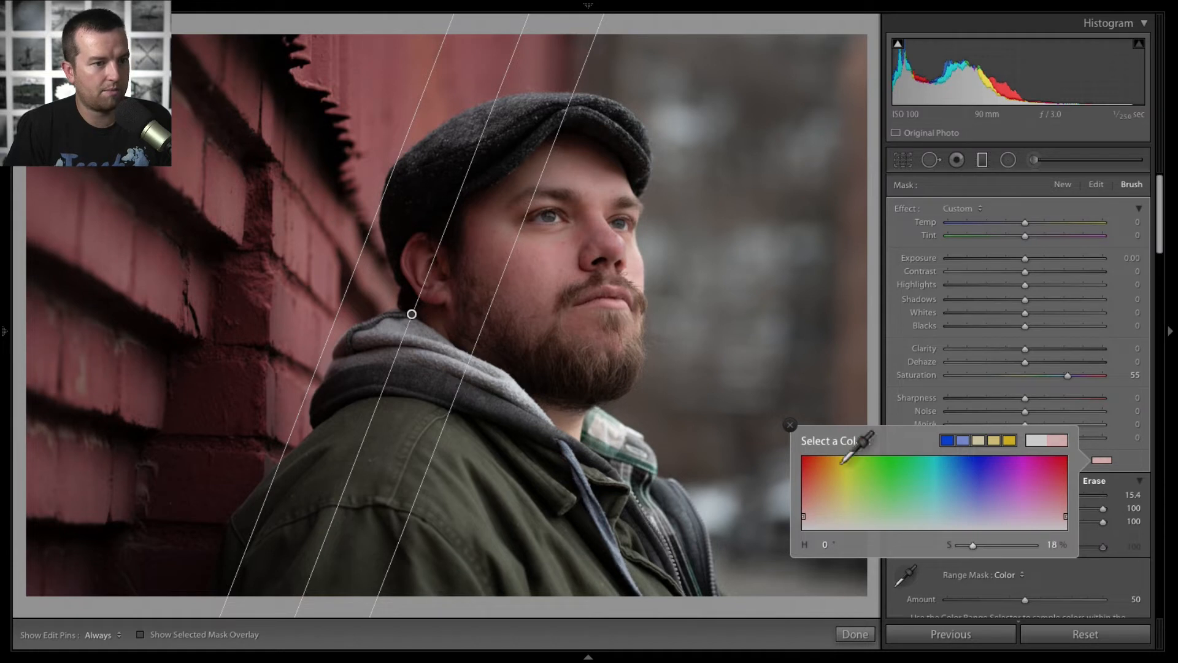
left_click(790, 424)
- Compare the wall with the Graduated Filter's effect off and on, and finish editing the filter
scroll(888, 509, "down", 3)
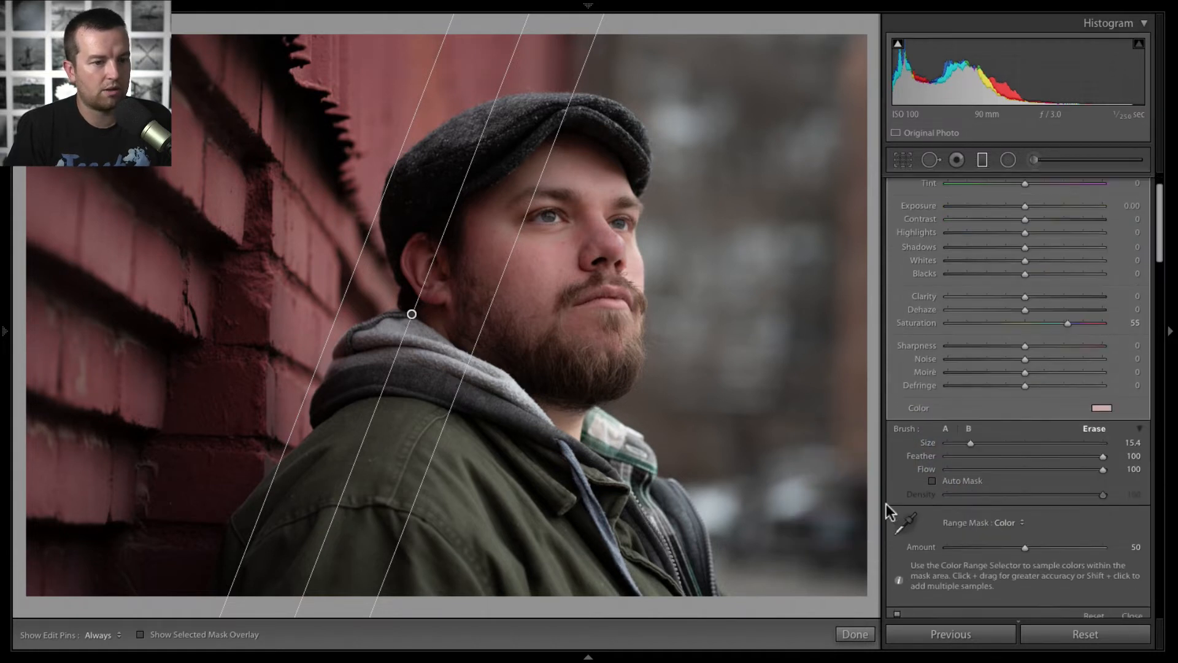
left_click(899, 583)
left_click(899, 583)
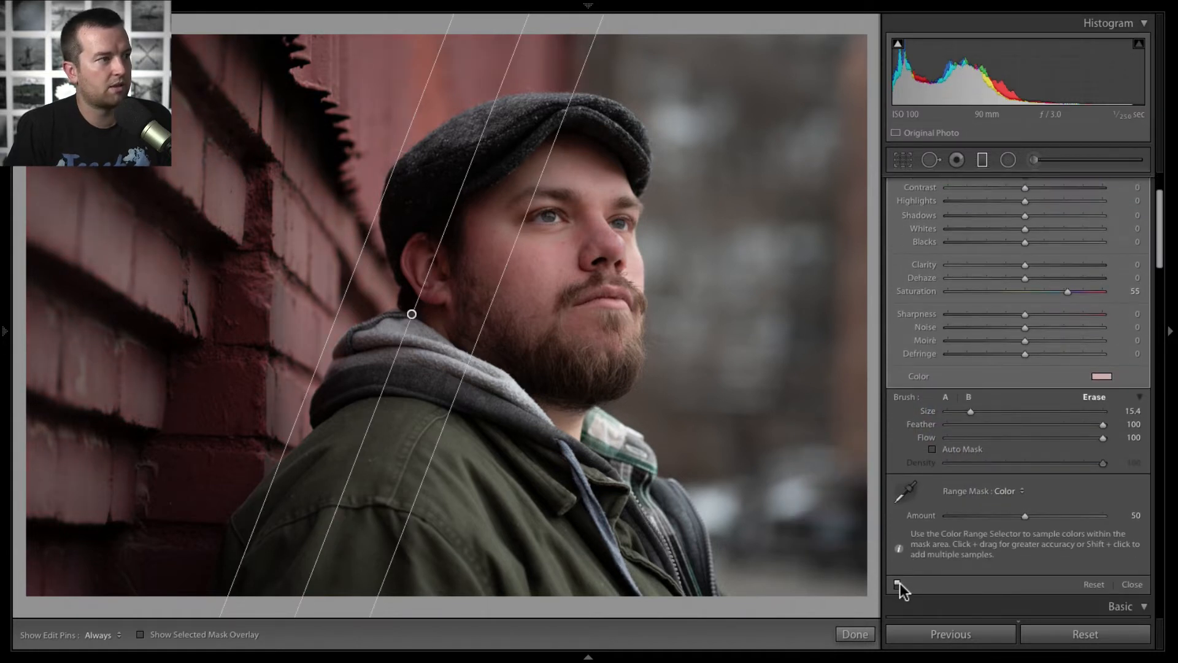
left_click(899, 583)
left_click(899, 584)
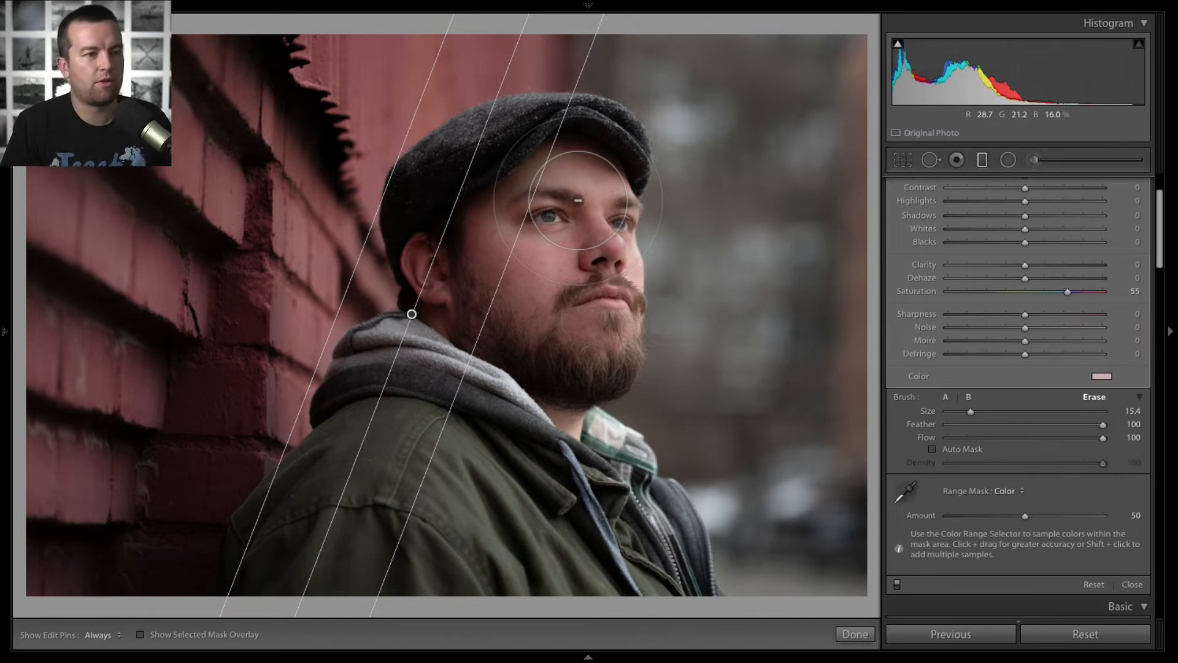
left_click(853, 633)
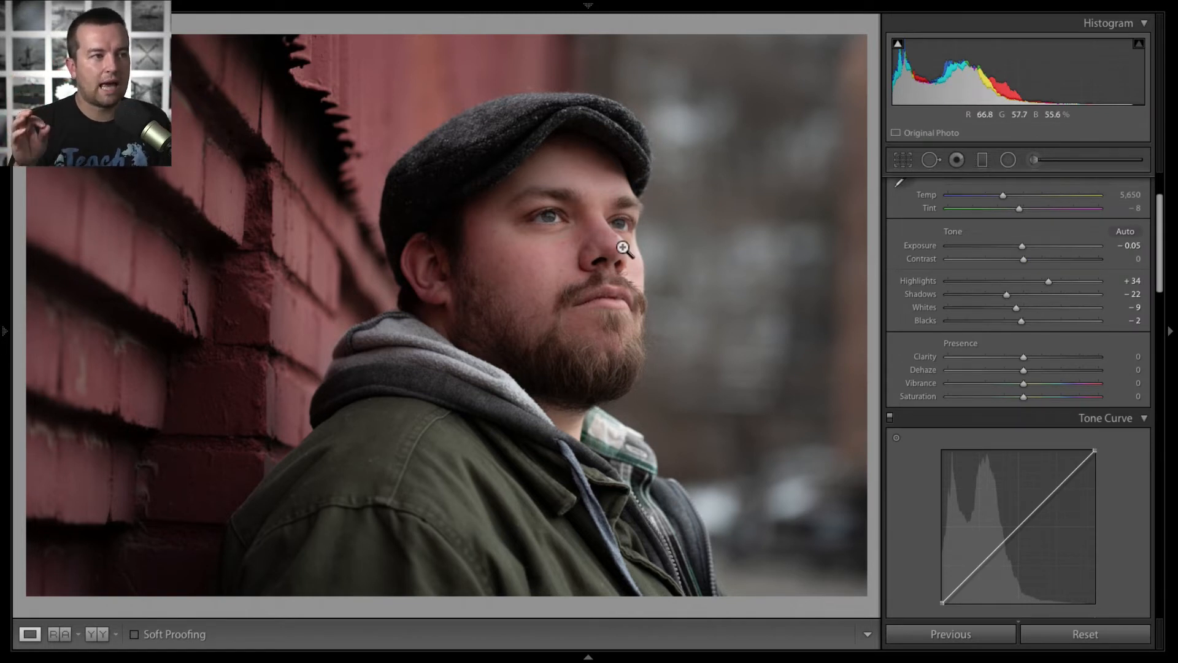
- Set up an Adjustment Brush for the eyes with the Iris Enhance preset, Auto Mask on and size 6.8
left_click(623, 210)
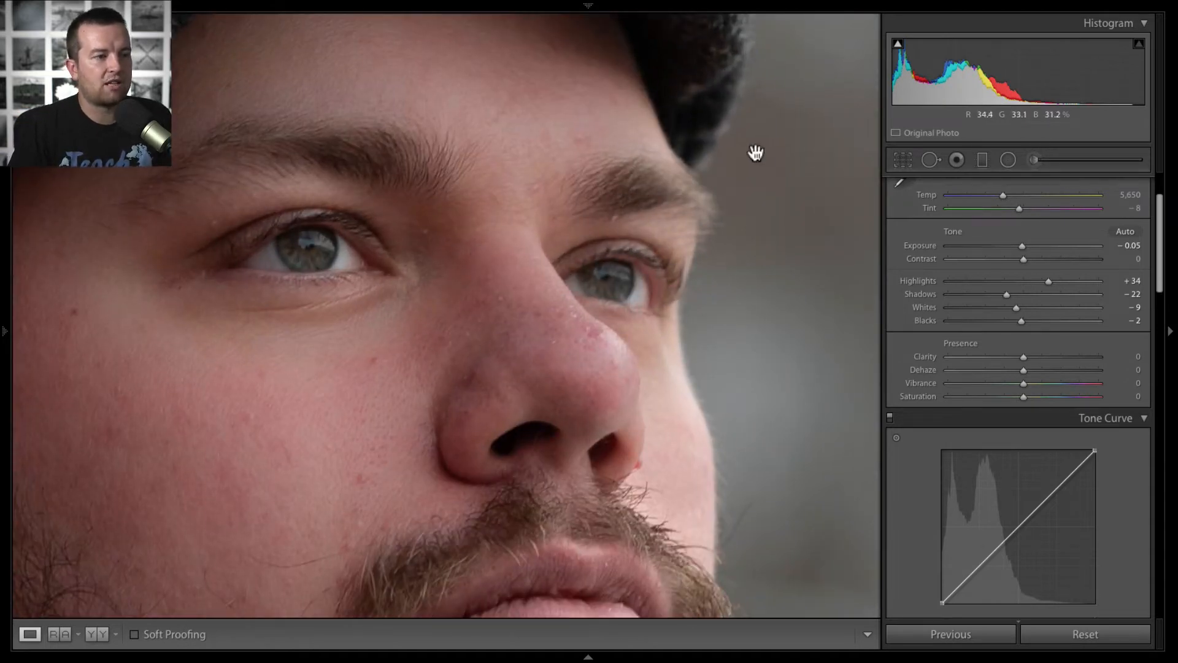
left_click(1036, 160)
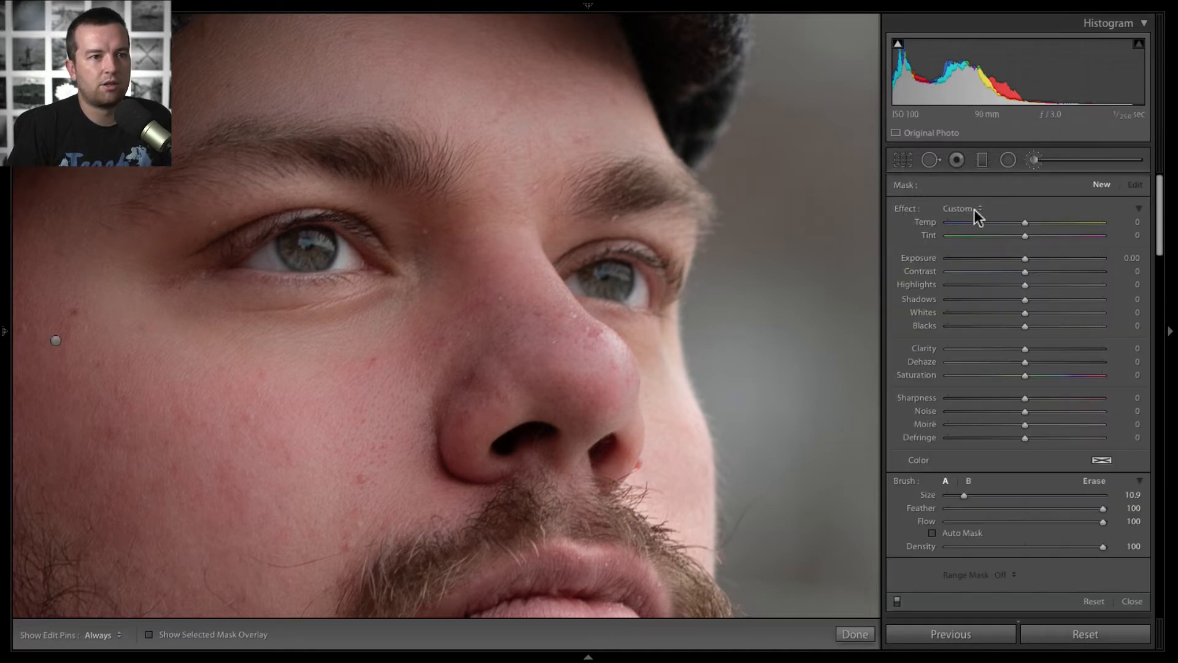
left_click(977, 207)
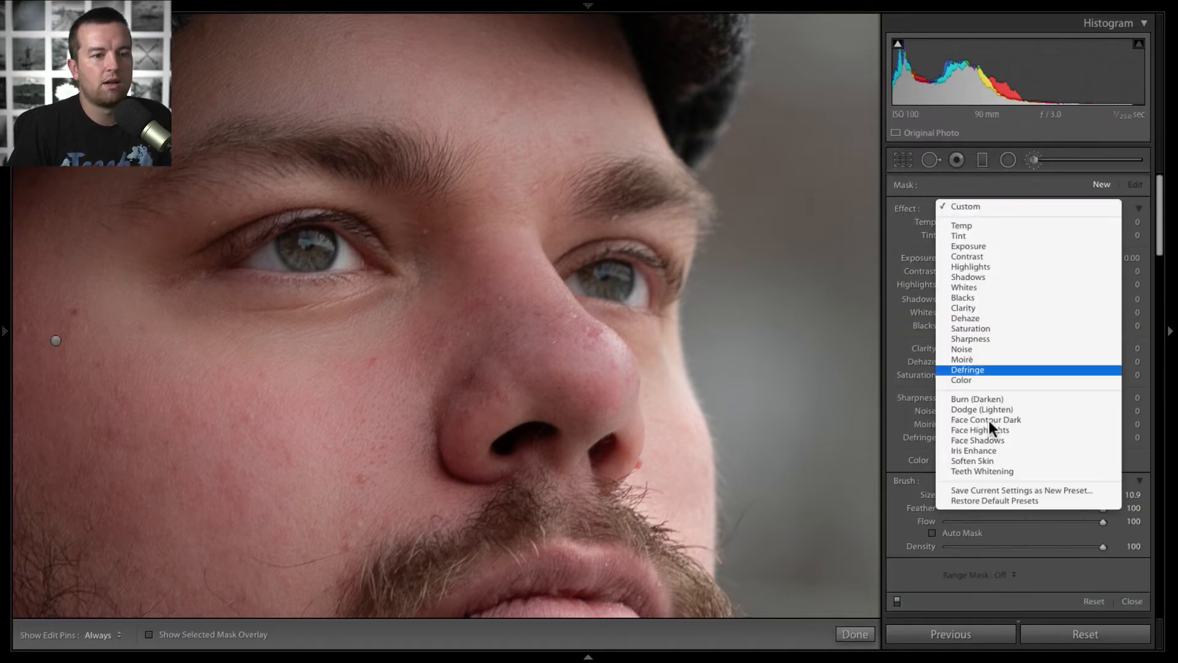
left_click(992, 450)
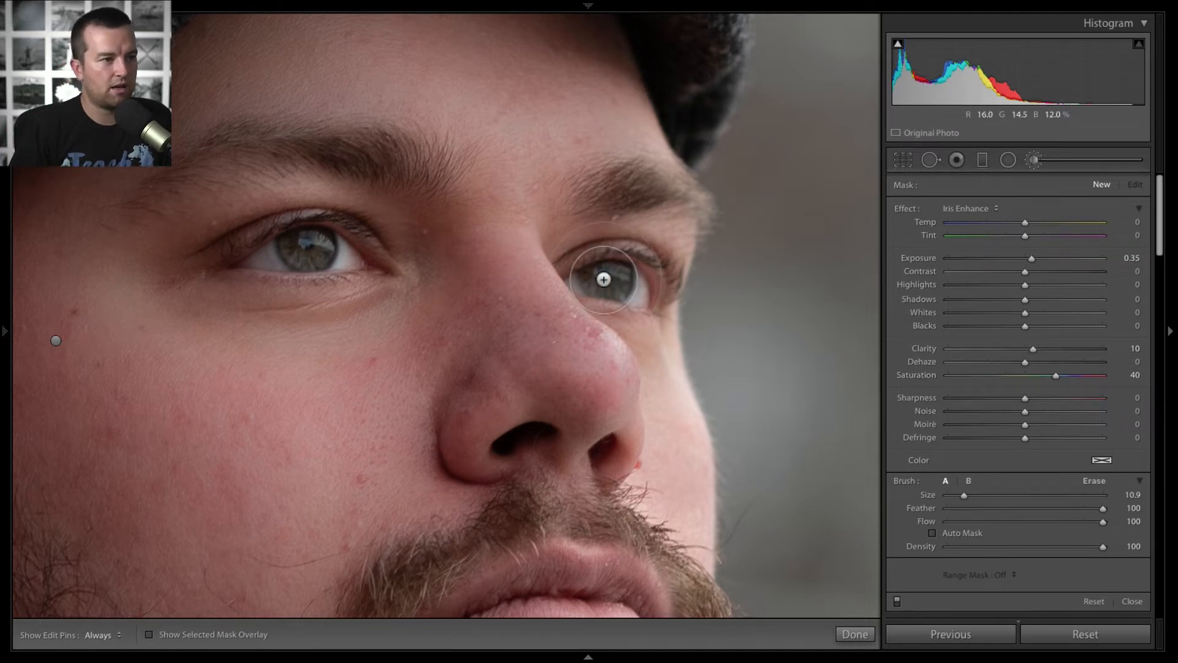
left_click(977, 537)
left_click_drag(964, 494, 957, 491)
- Paint the Iris Enhance mask over both irises with the overlay shown, hide the overlay and set sharpness to 45
key("o")
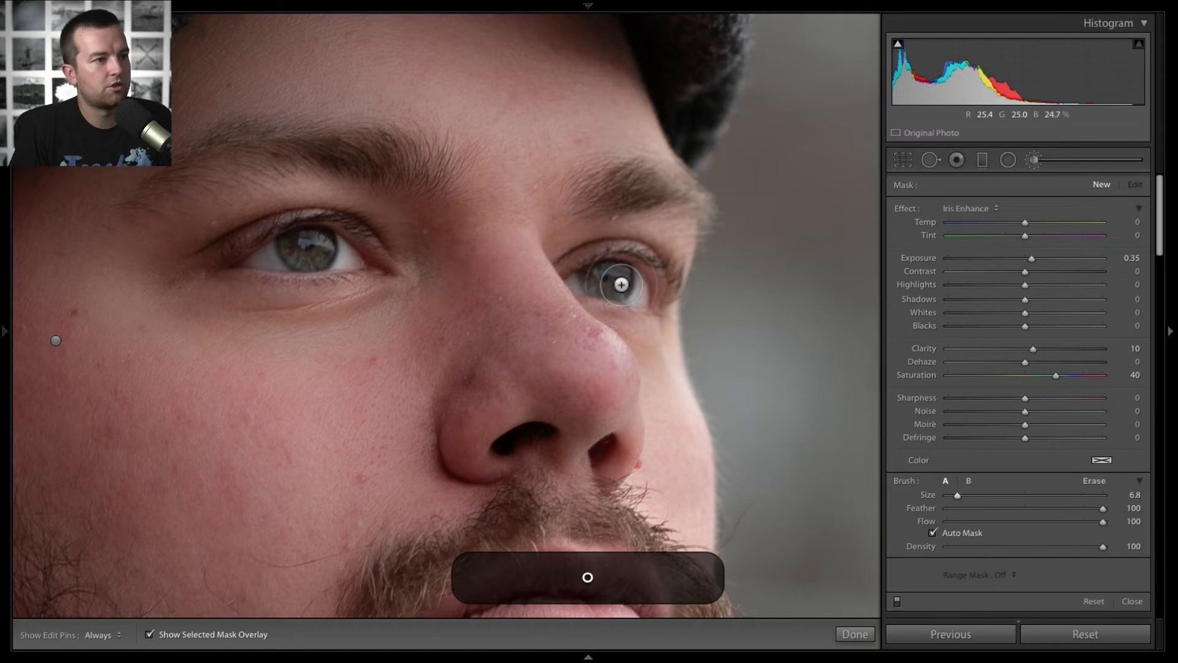
key("h")
mouse_move(605, 287)
left_mouse_down()
mouse_move(607, 277)
mouse_move(592, 283)
left_mouse_up()
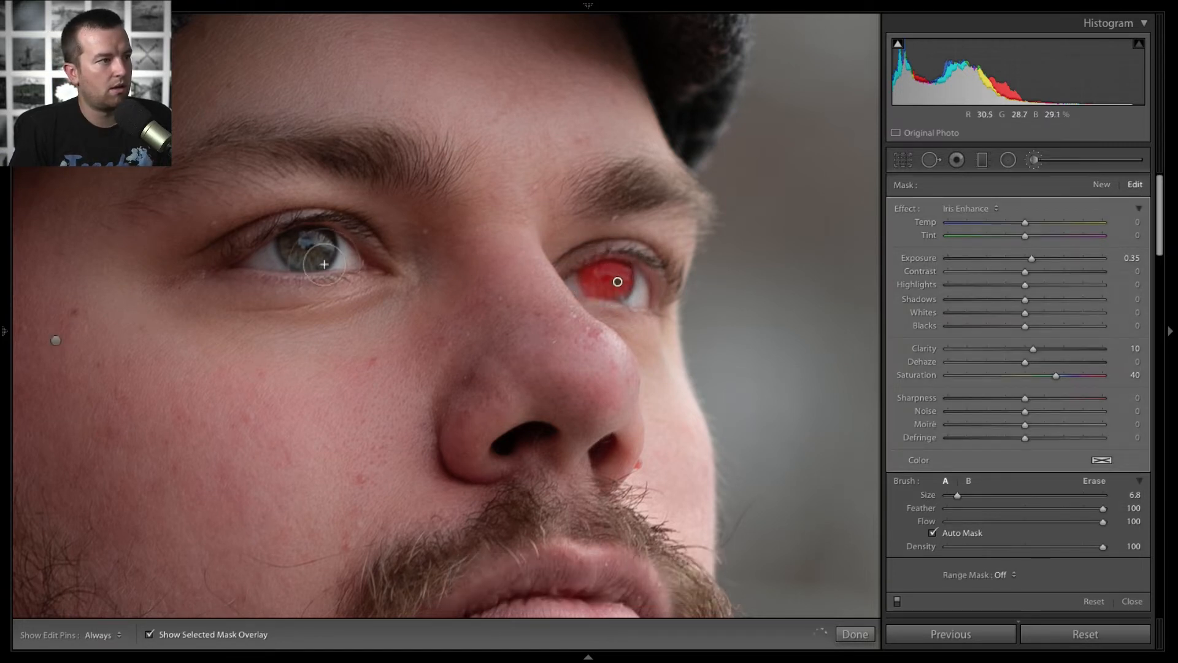
left_click_drag(324, 264, 301, 247)
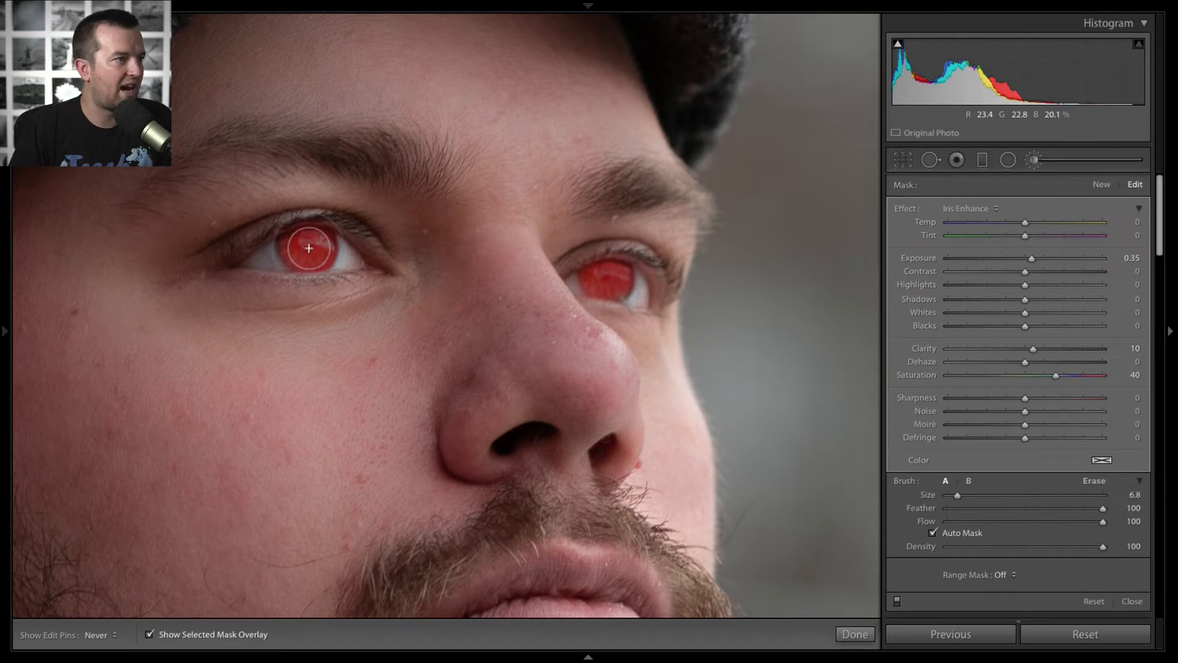
key("h")
key("o")
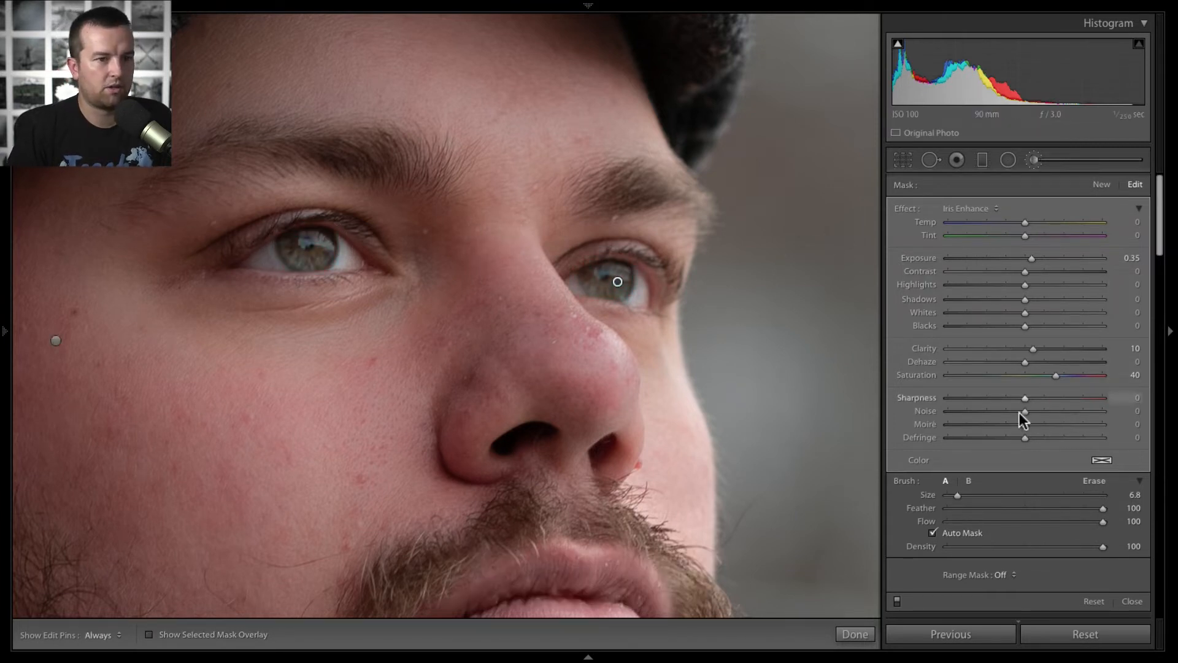
left_click(1058, 397)
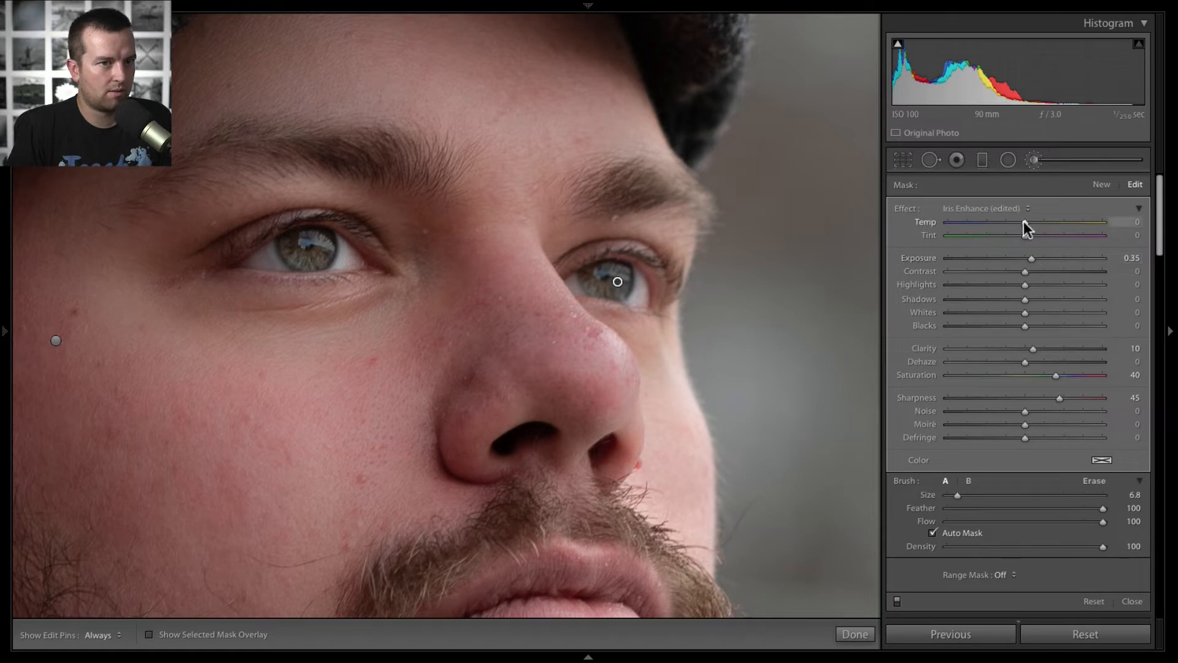
- Try recoloring the irises with Temp -35 and Tint -27, try a warmer Temp of 43, and reset both to 0
mouse_move(1021, 222)
left_mouse_down()
mouse_move(1008, 223)
mouse_move(1010, 236)
left_mouse_up()
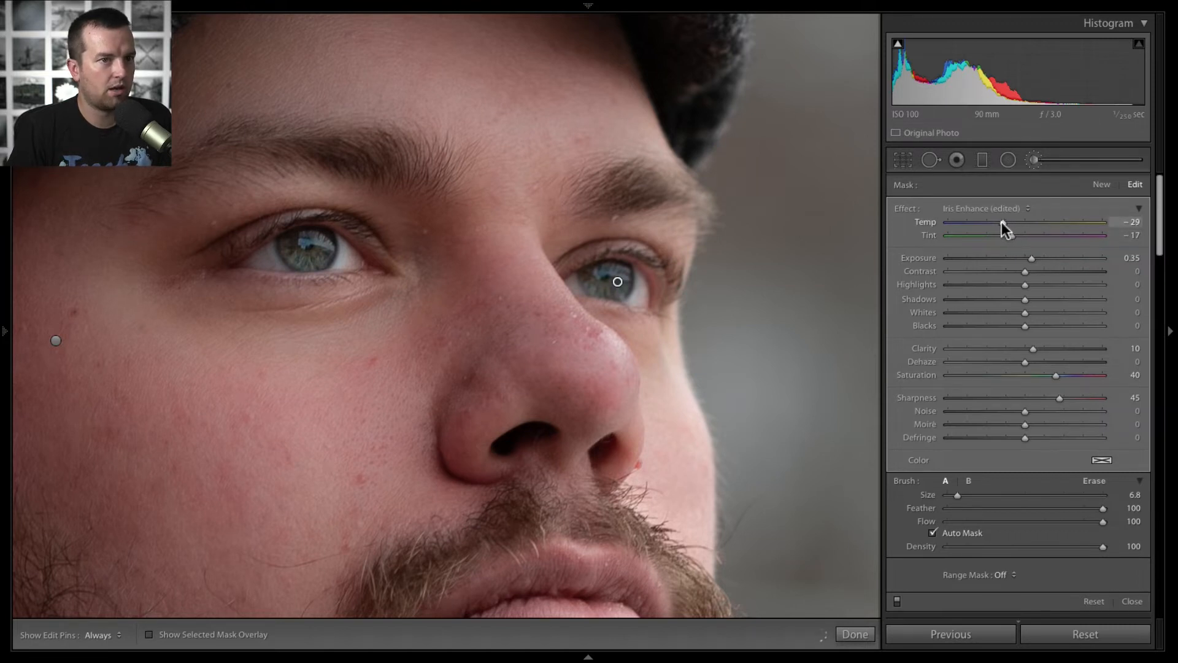
left_click_drag(999, 222, 997, 222)
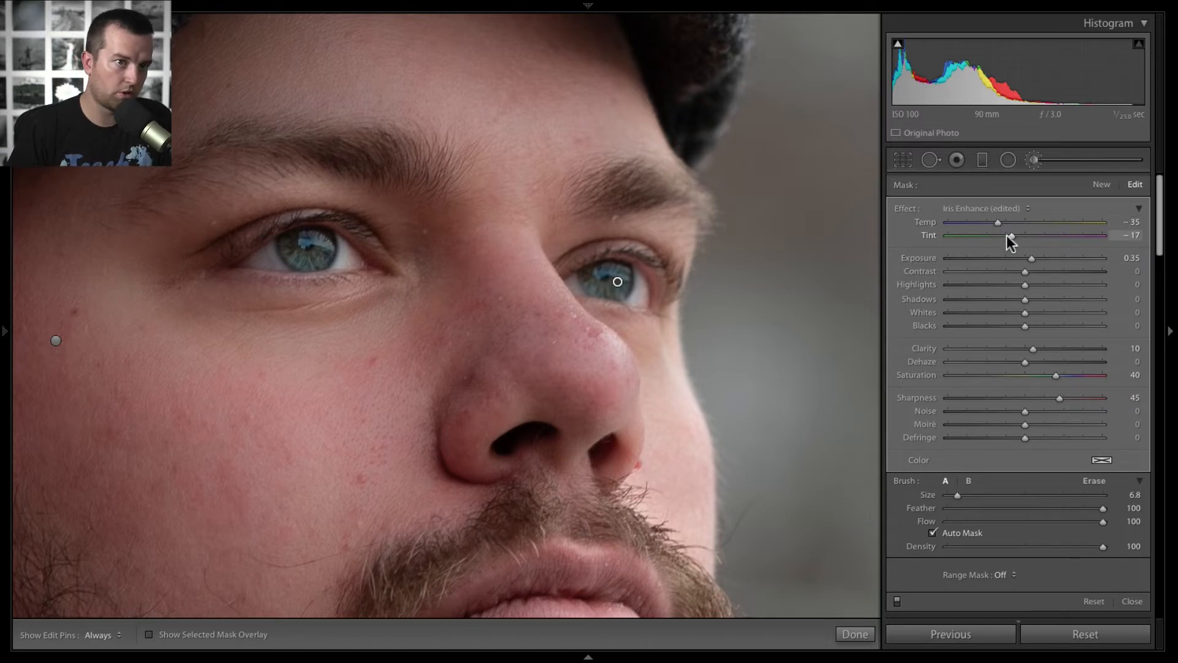
left_click_drag(1008, 234, 998, 235)
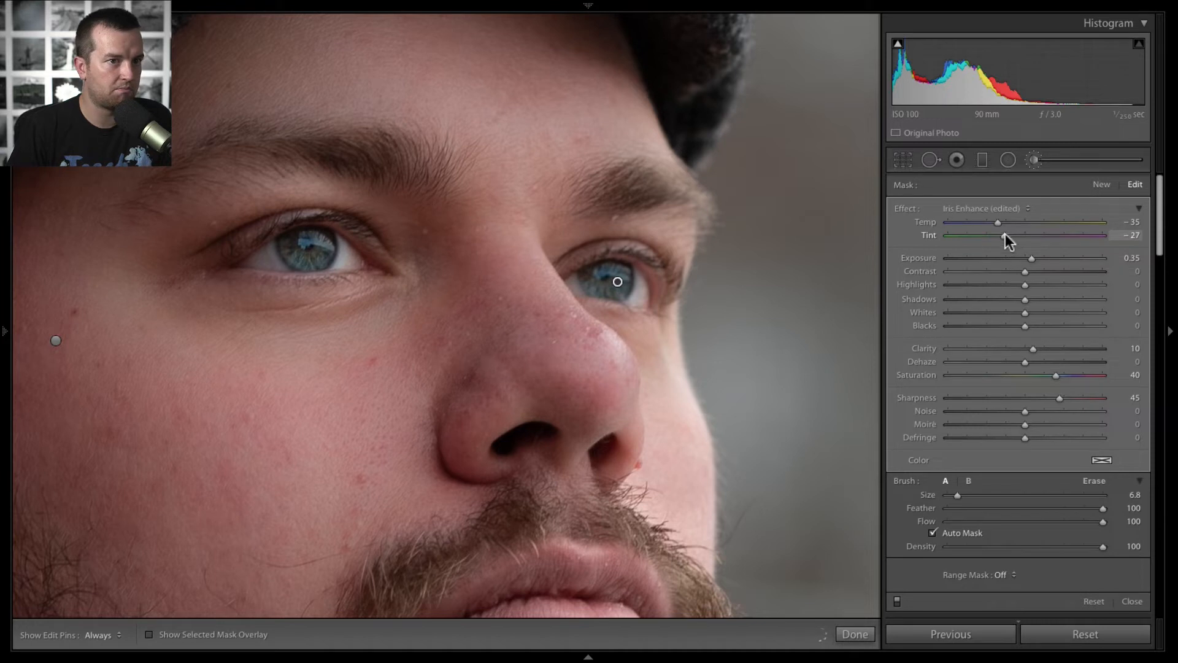
left_click(1005, 234)
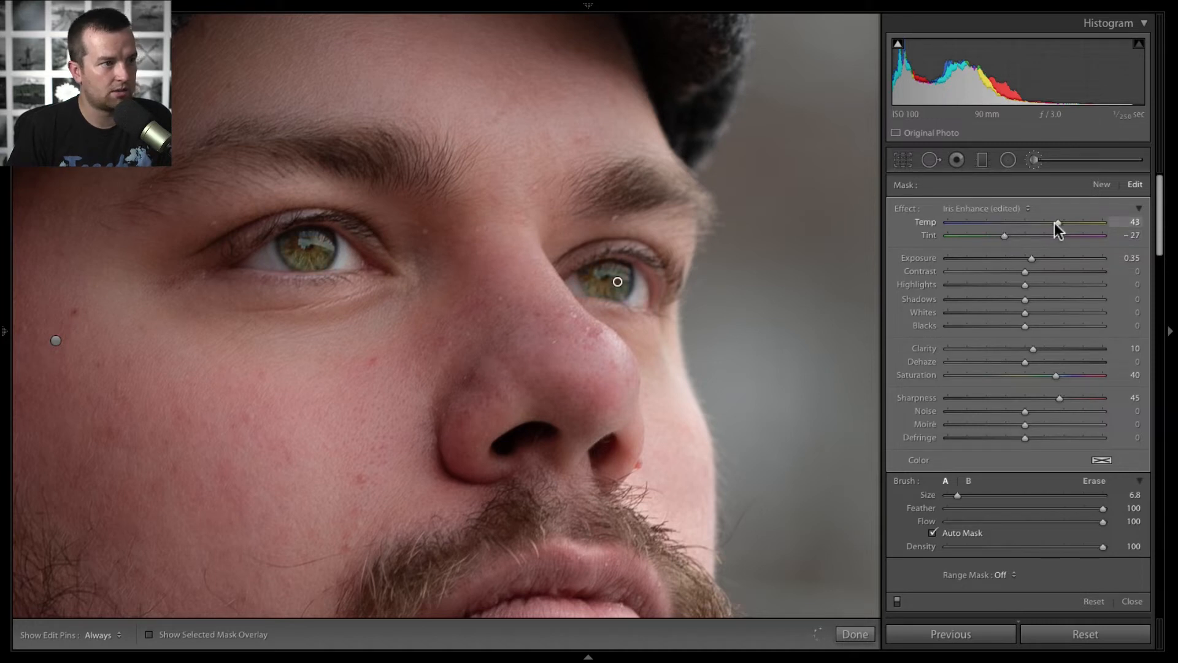
left_click_drag(1002, 224, 992, 226)
double_click(993, 223)
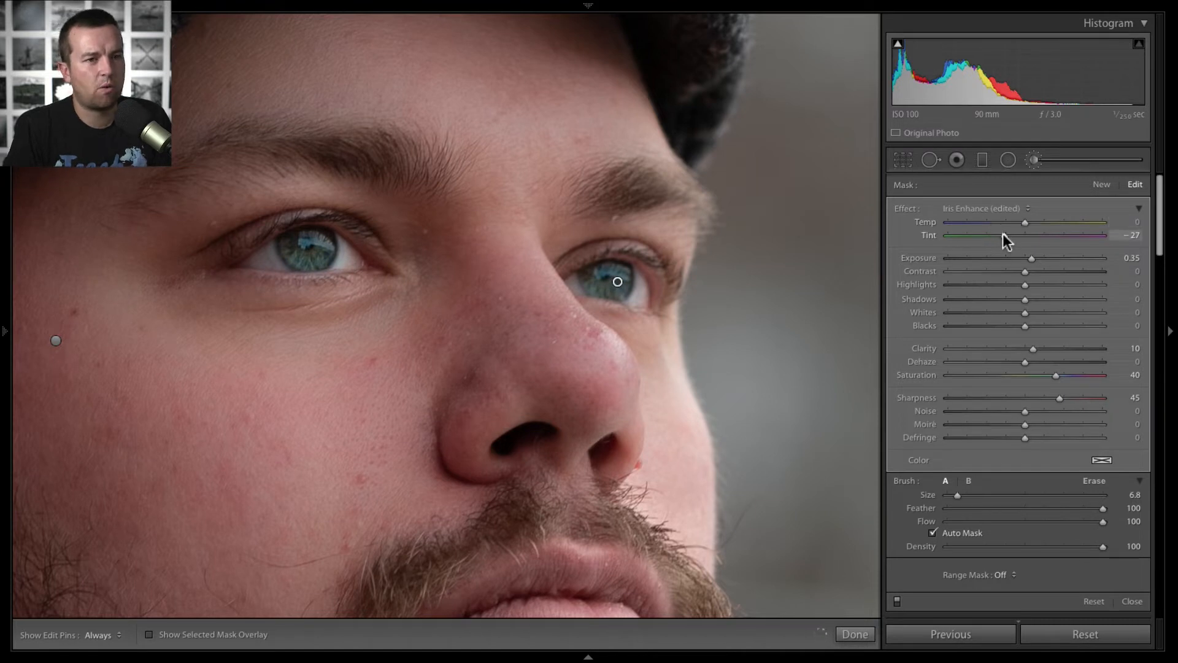
double_click(1003, 233)
- Tint the irises green with a color overlay of hue 86 and saturation 21%
left_click(1104, 460)
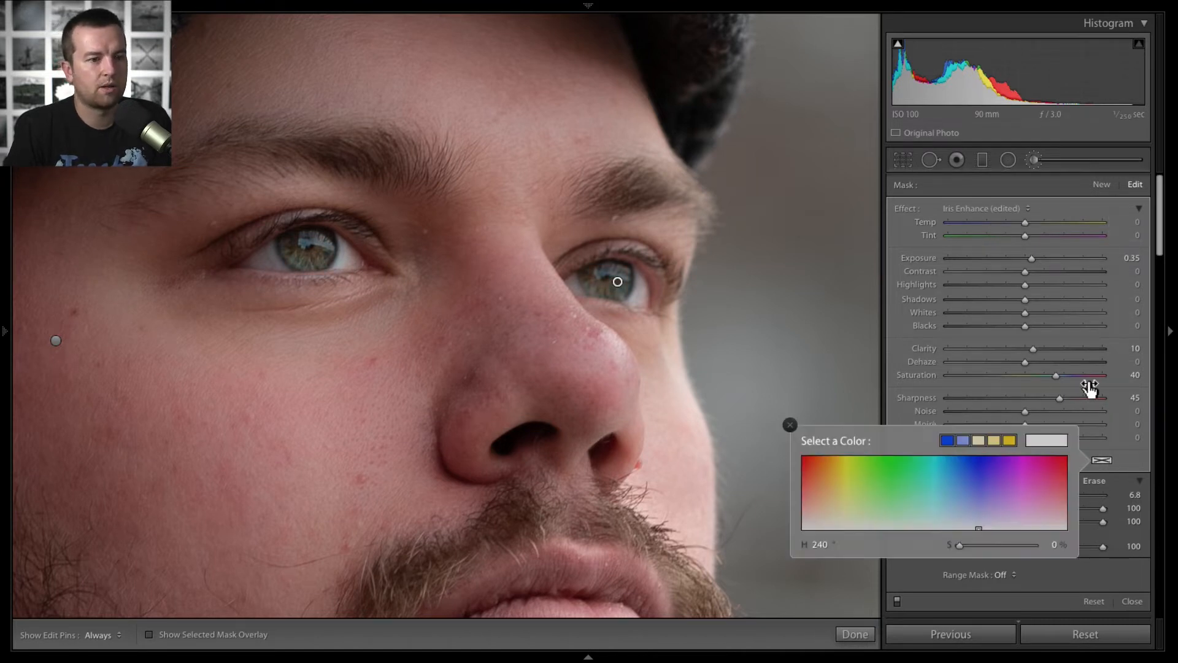
mouse_move(919, 508)
left_mouse_down()
mouse_move(886, 502)
mouse_move(874, 478)
mouse_move(882, 500)
mouse_move(864, 500)
left_mouse_up()
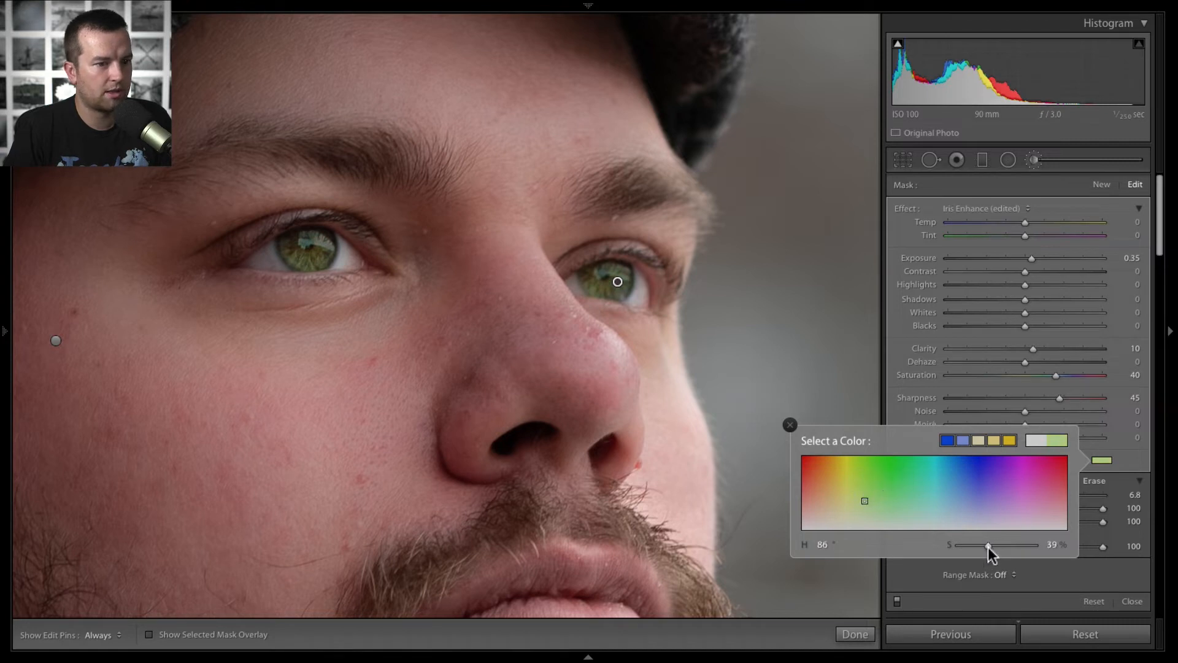
left_click_drag(988, 545, 977, 546)
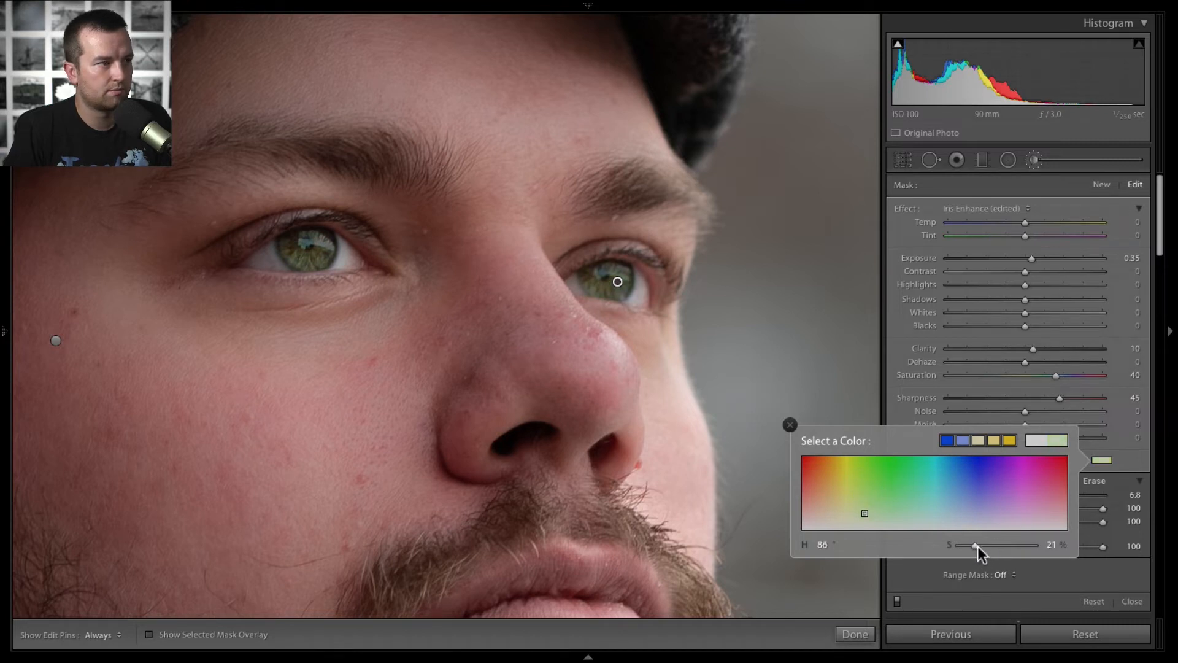
left_click(789, 425)
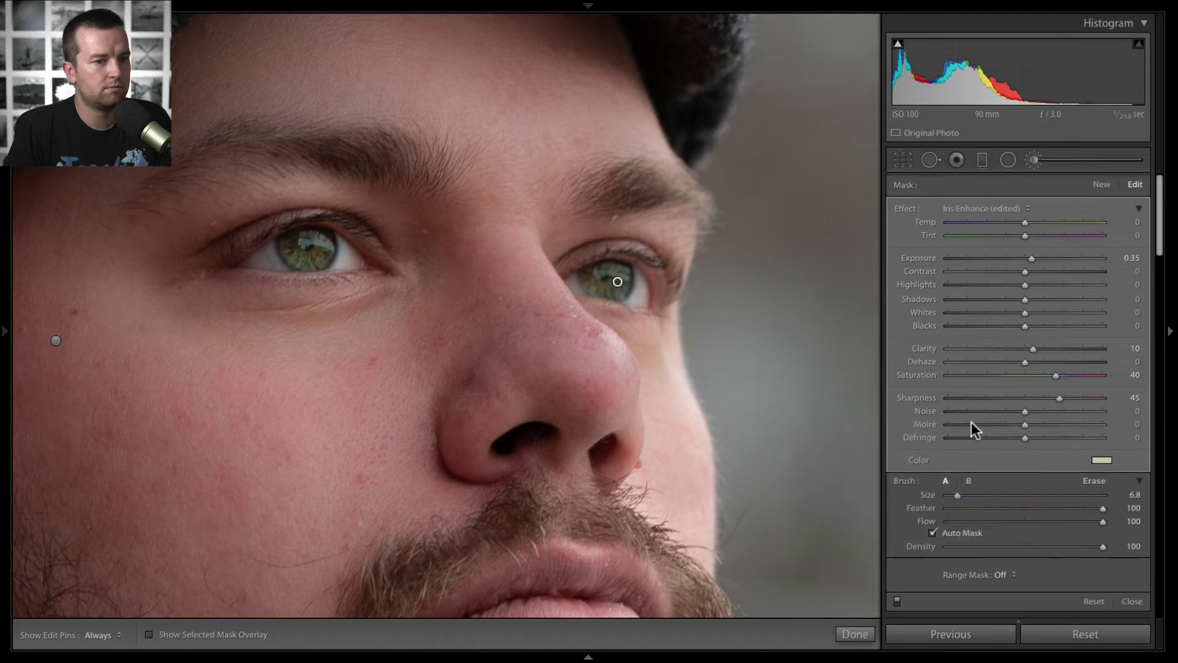
- Compare the eyes with the Adjustment Brush effect switched off and on
left_click(897, 598)
left_click(896, 599)
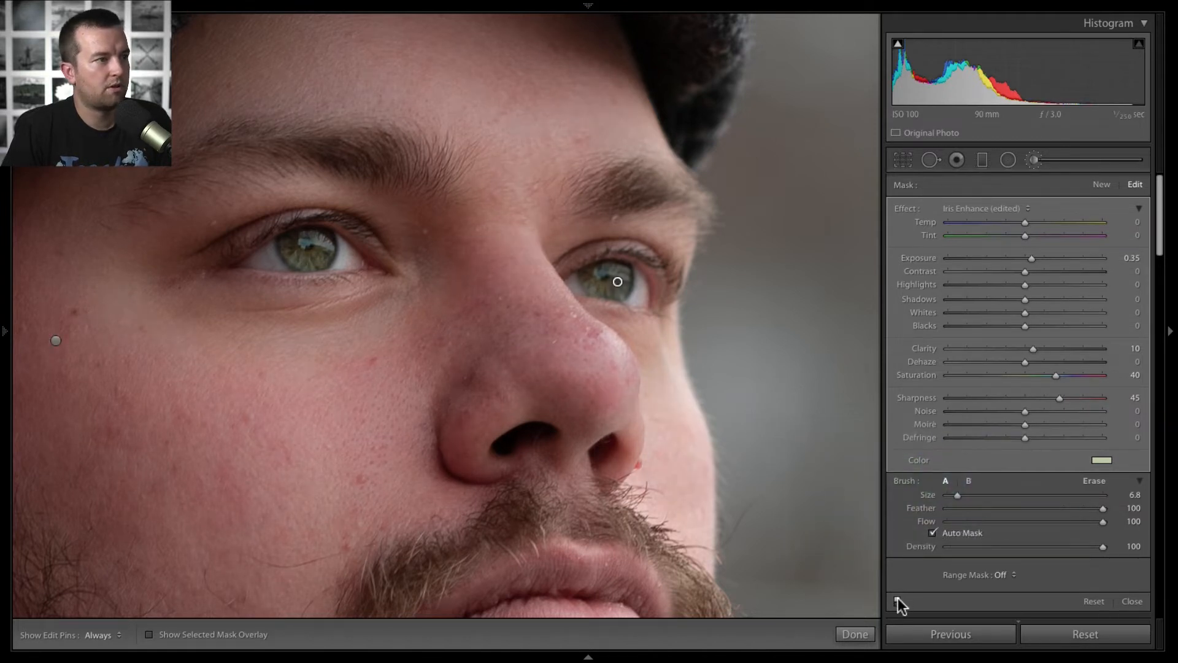
left_click(897, 598)
left_click(897, 598)
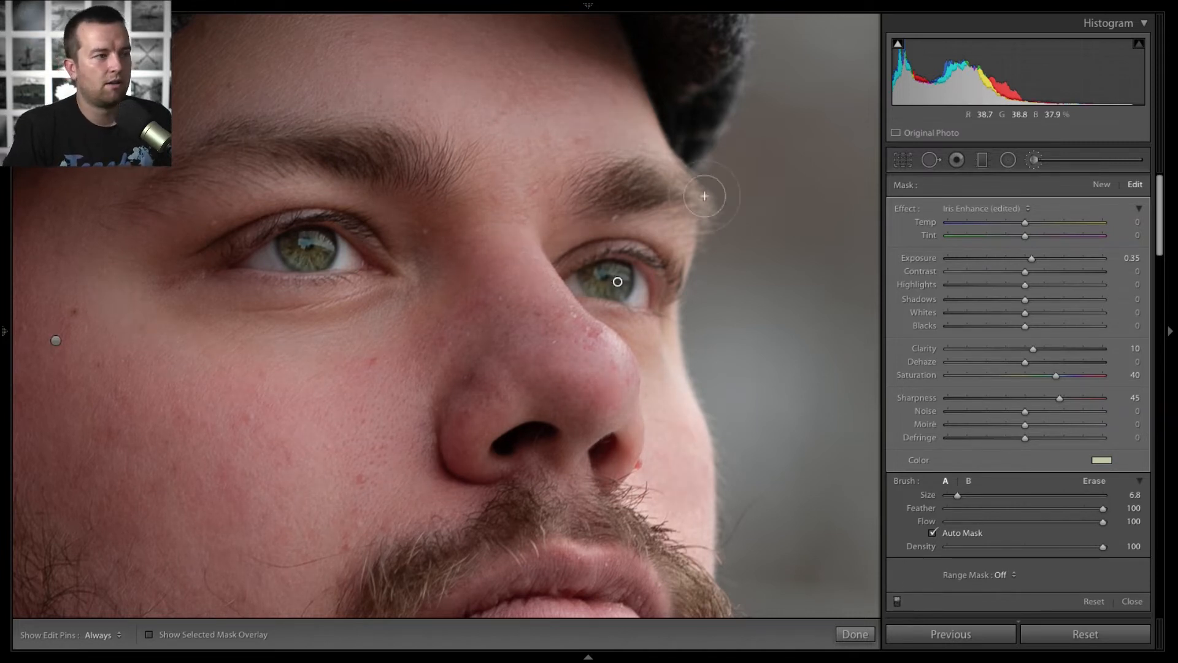
- Add a radial filter with all effect sliders reset to 0, and fit its ellipse around the man's head and upper chest using the mask overlay
key("z")
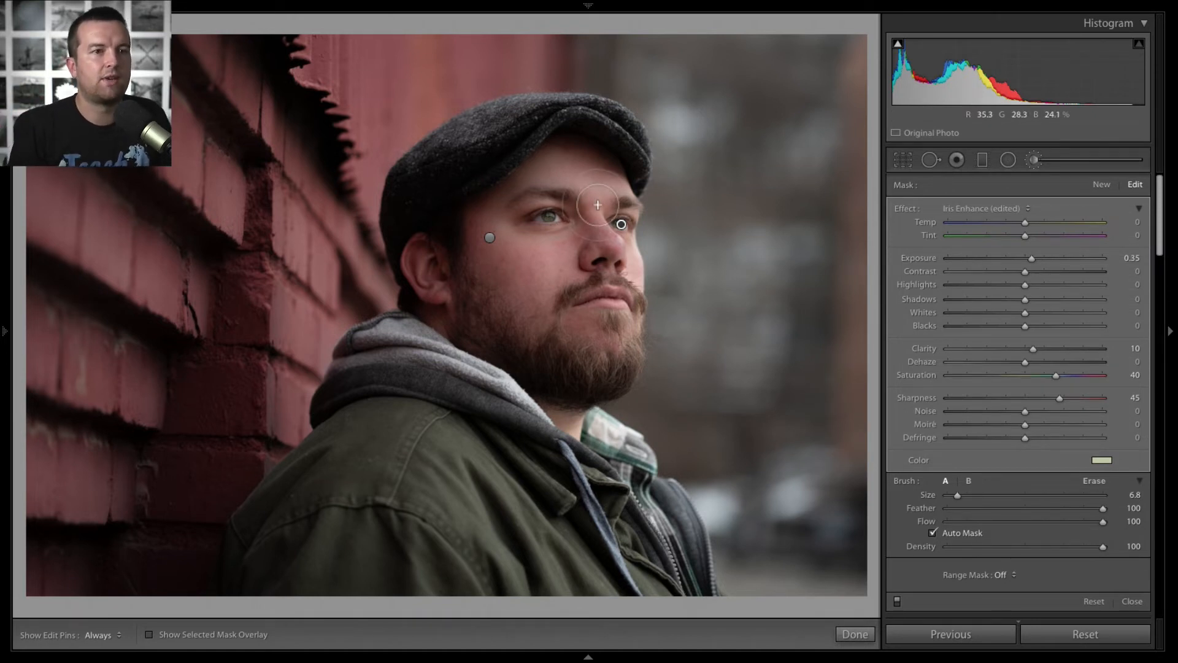
left_click(1011, 159)
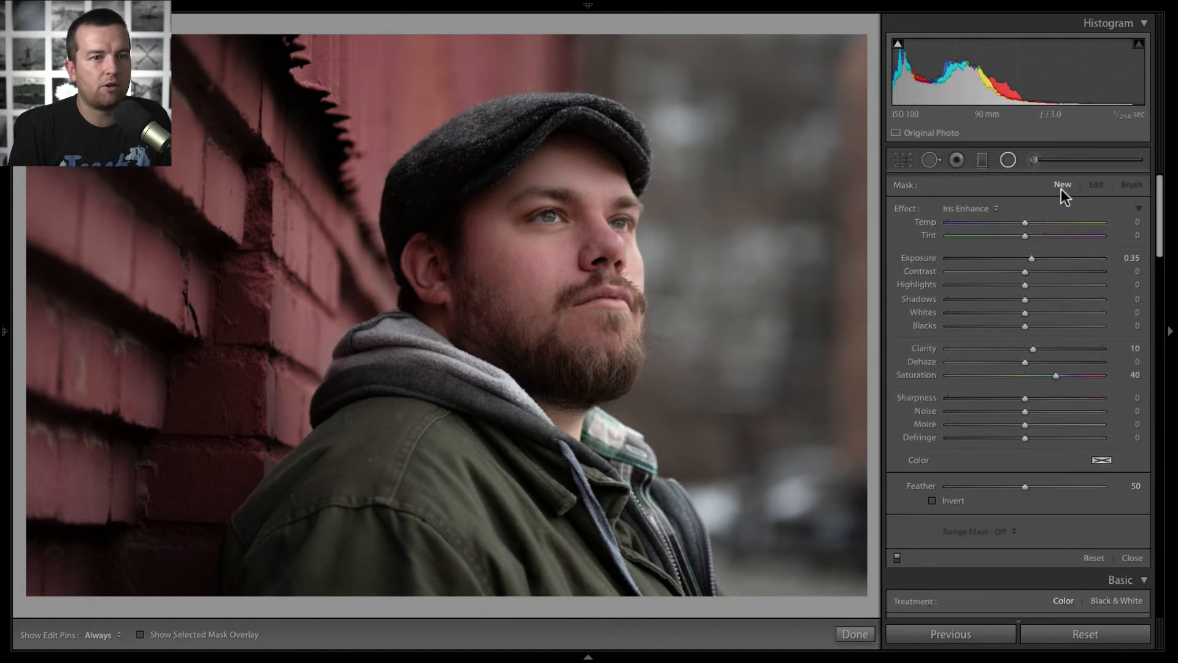
double_click(902, 209)
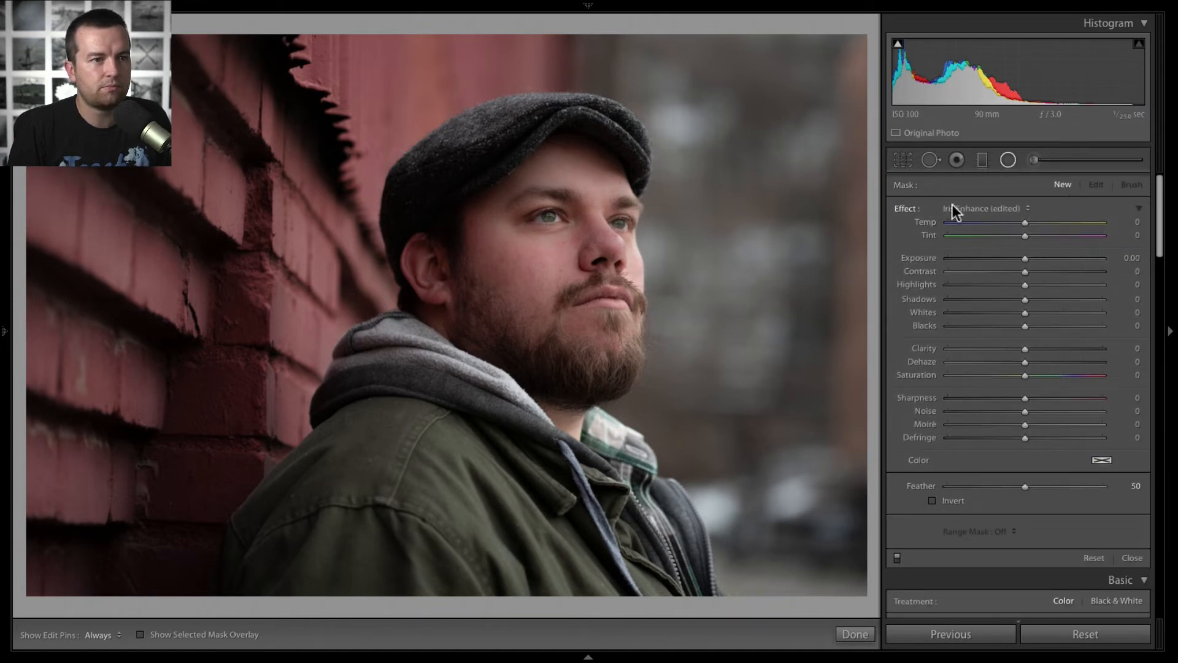
left_click_drag(539, 251, 711, 454)
left_click_drag(536, 253, 543, 275)
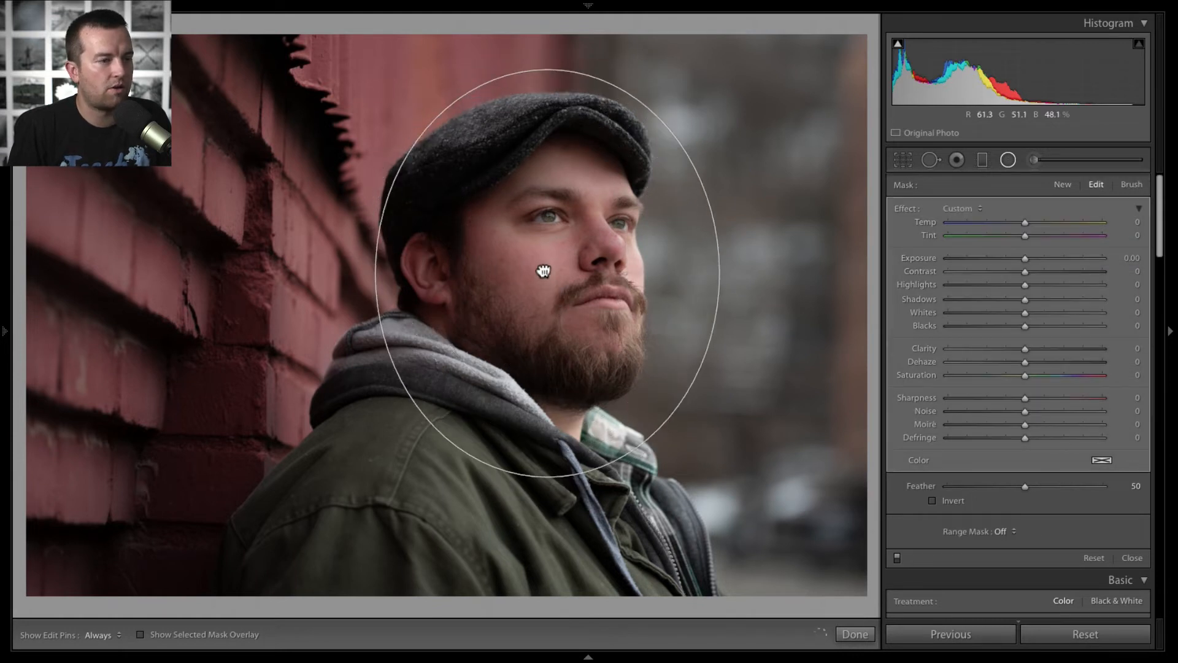
key("o")
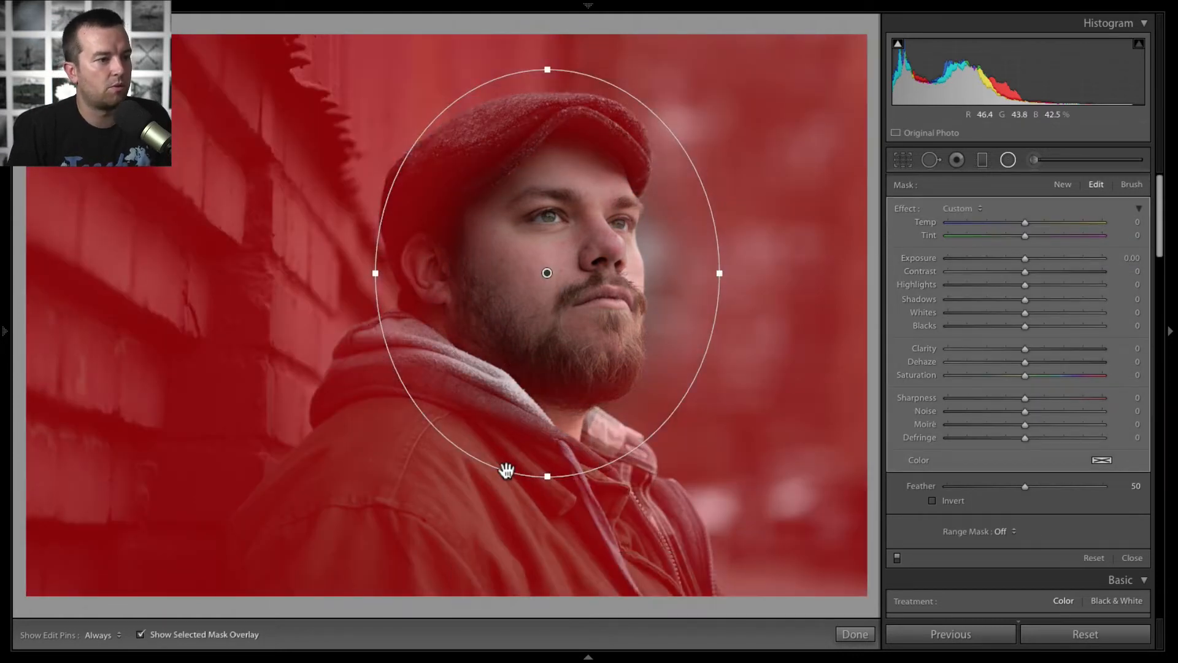
left_click_drag(545, 475, 547, 529)
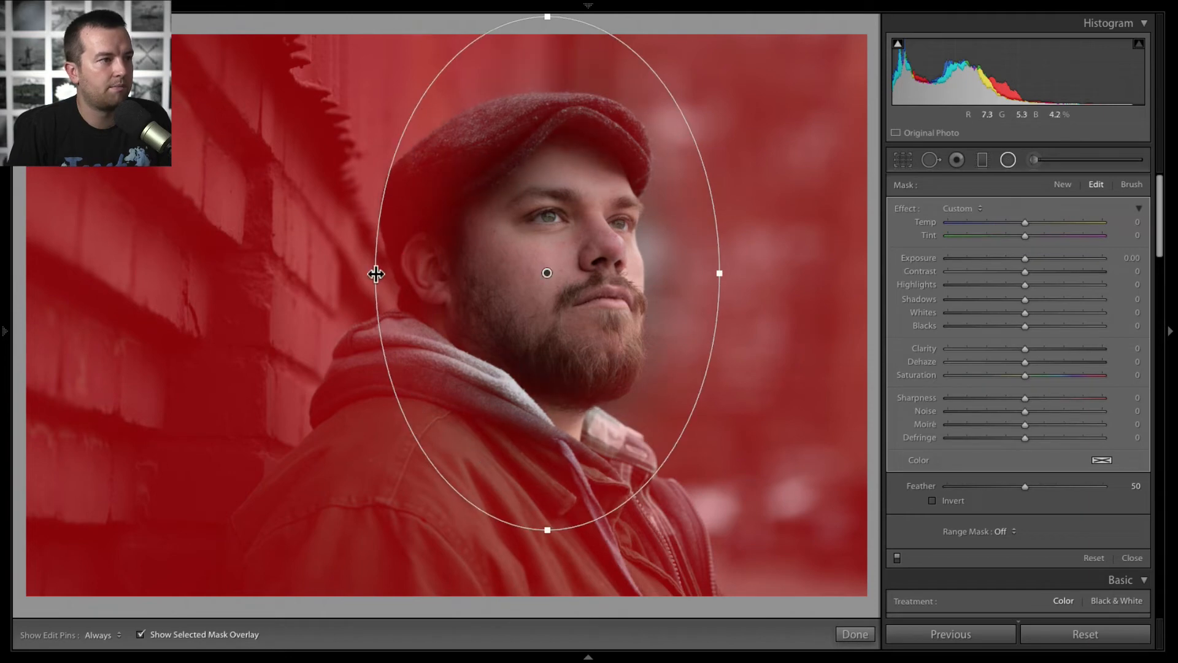
left_click_drag(374, 273, 353, 272)
key("o")
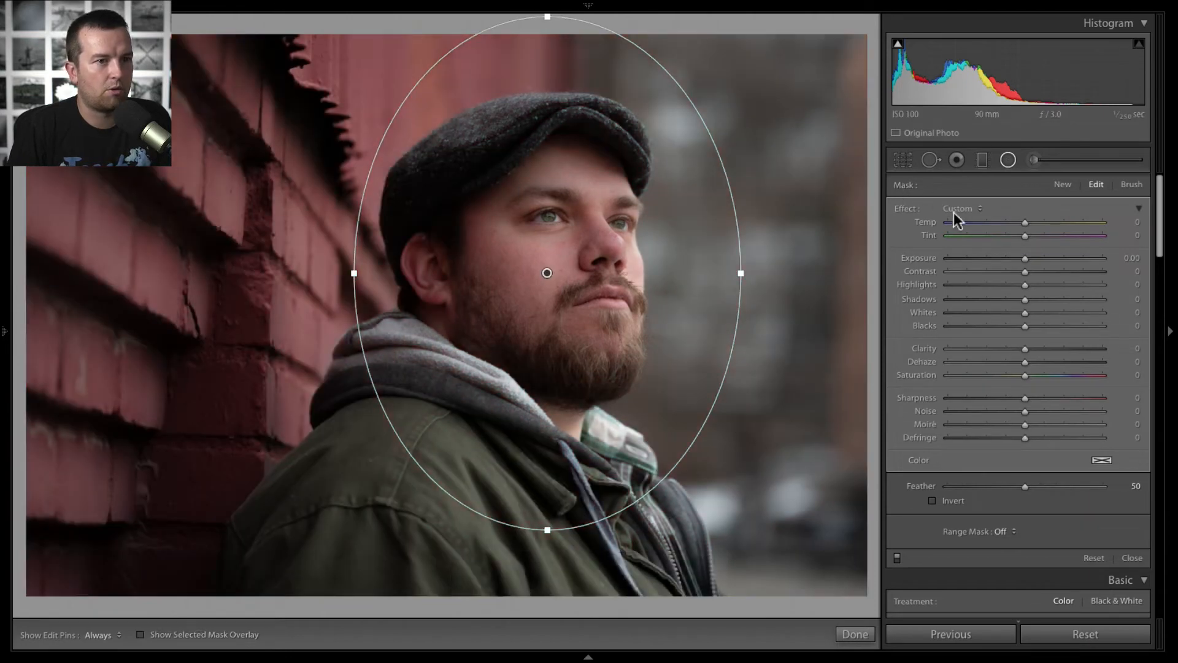
- Darken the area outside the radial filter with Exposure -0.64, Shadows -56 and Highlights 38, and check the mask overlay
left_click_drag(1023, 258, 1014, 259)
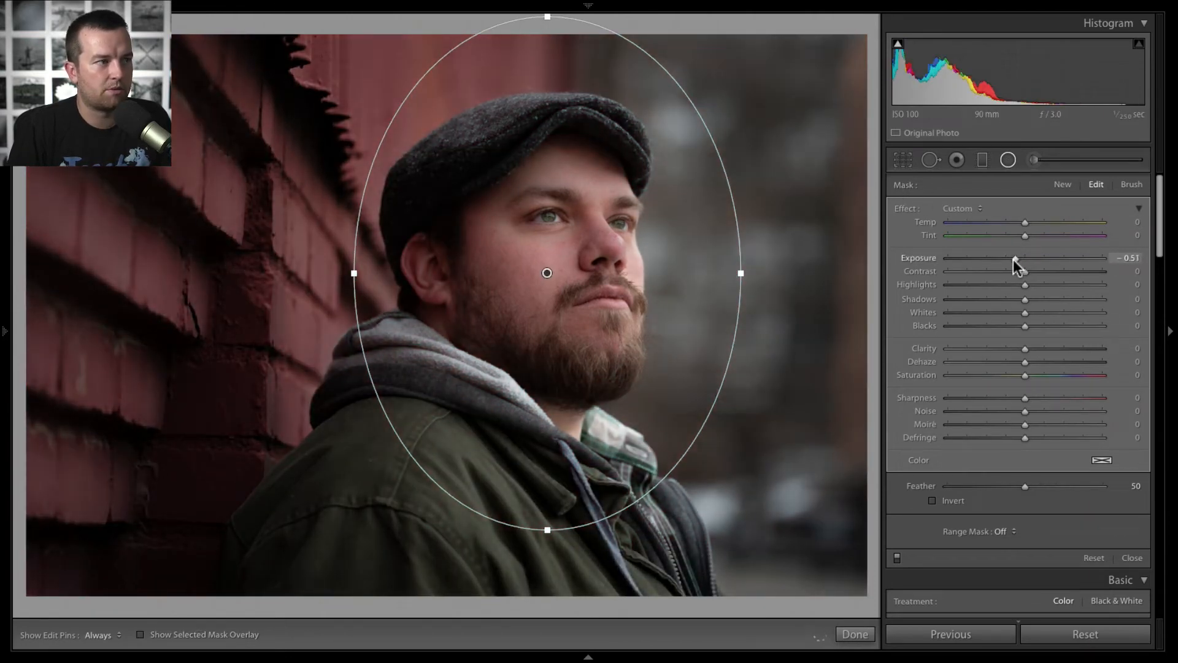
left_click_drag(1001, 299, 987, 299)
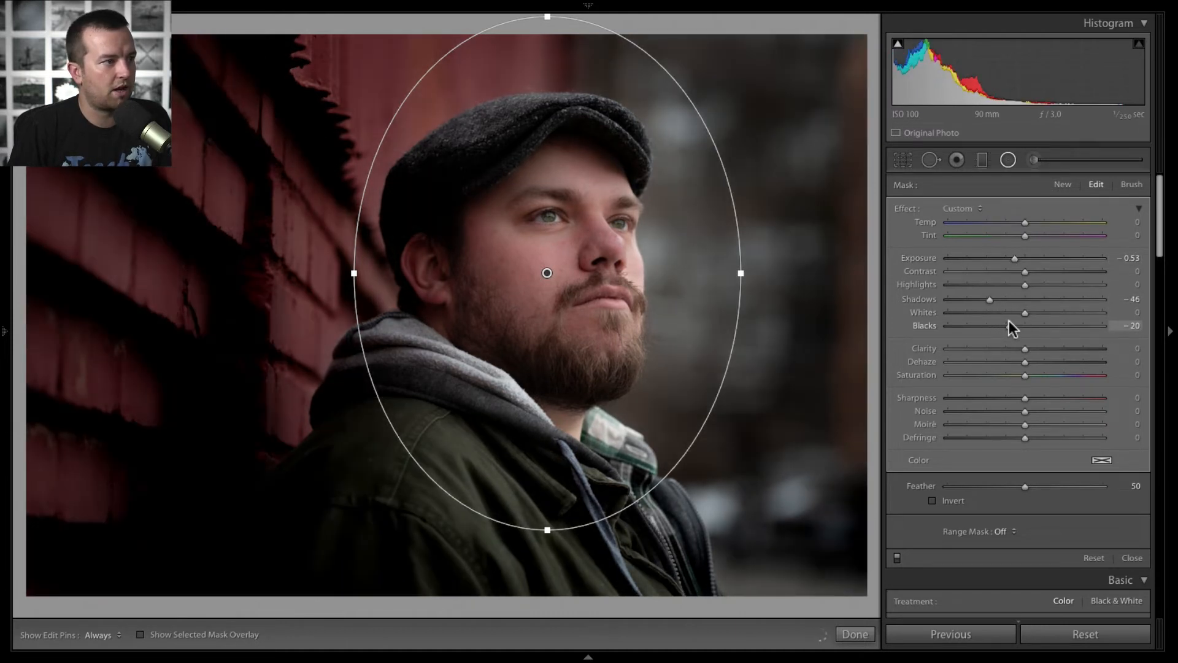
left_click_drag(1008, 320, 981, 298)
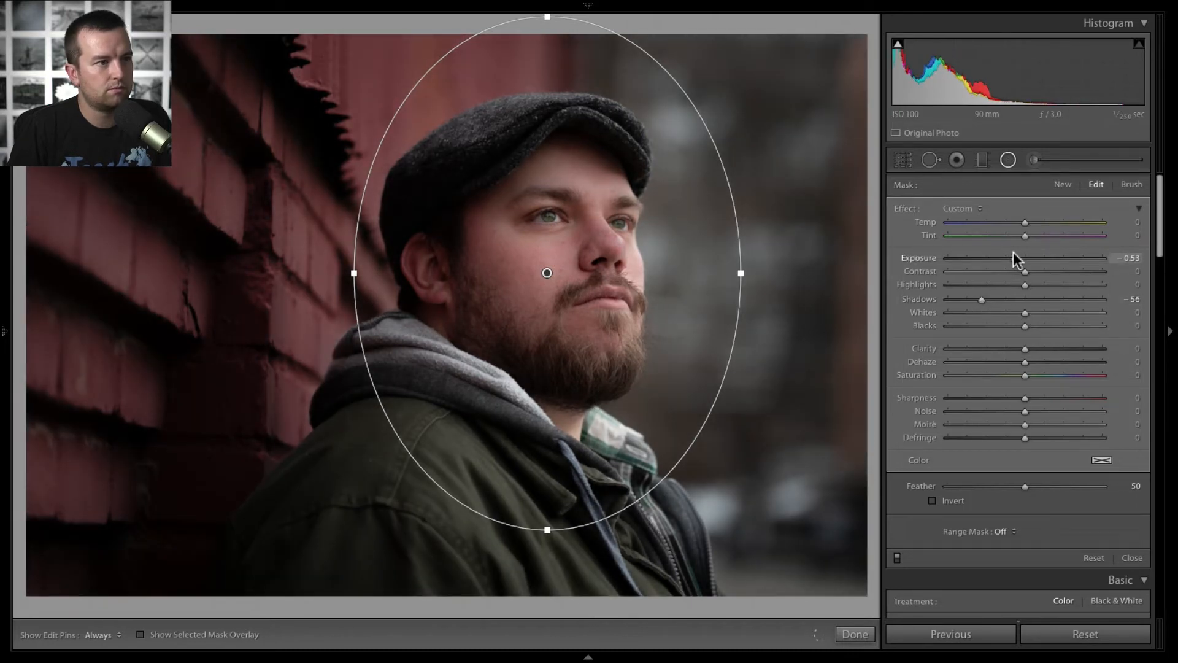
left_click_drag(1014, 253, 1012, 253)
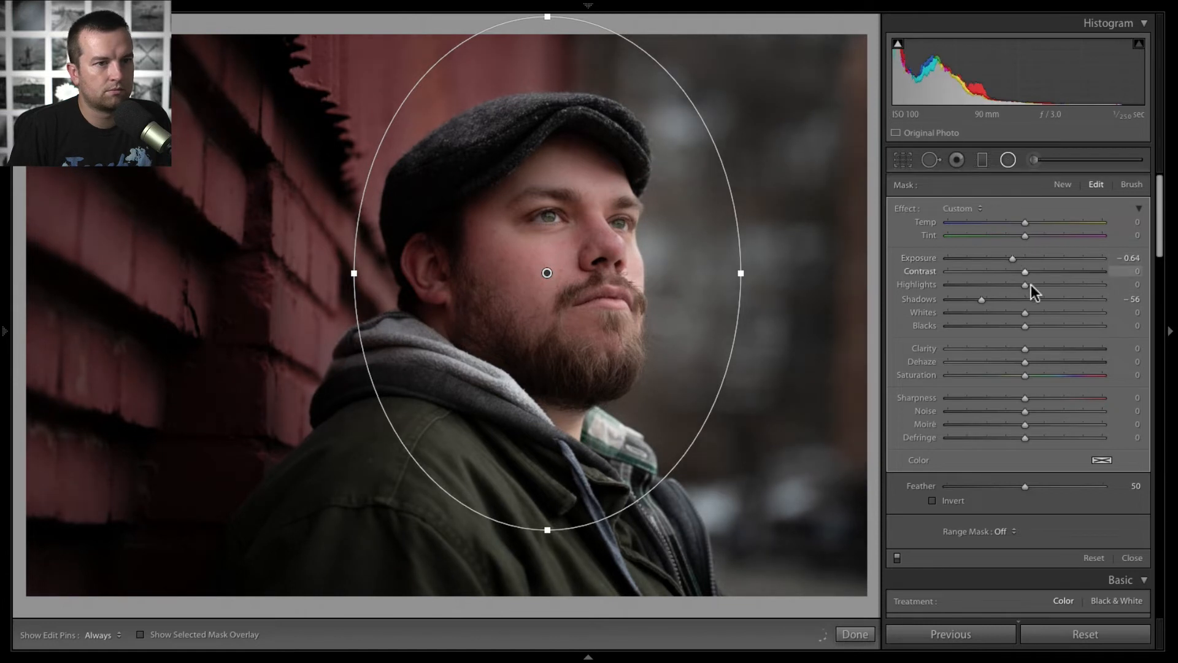
left_click(1047, 284)
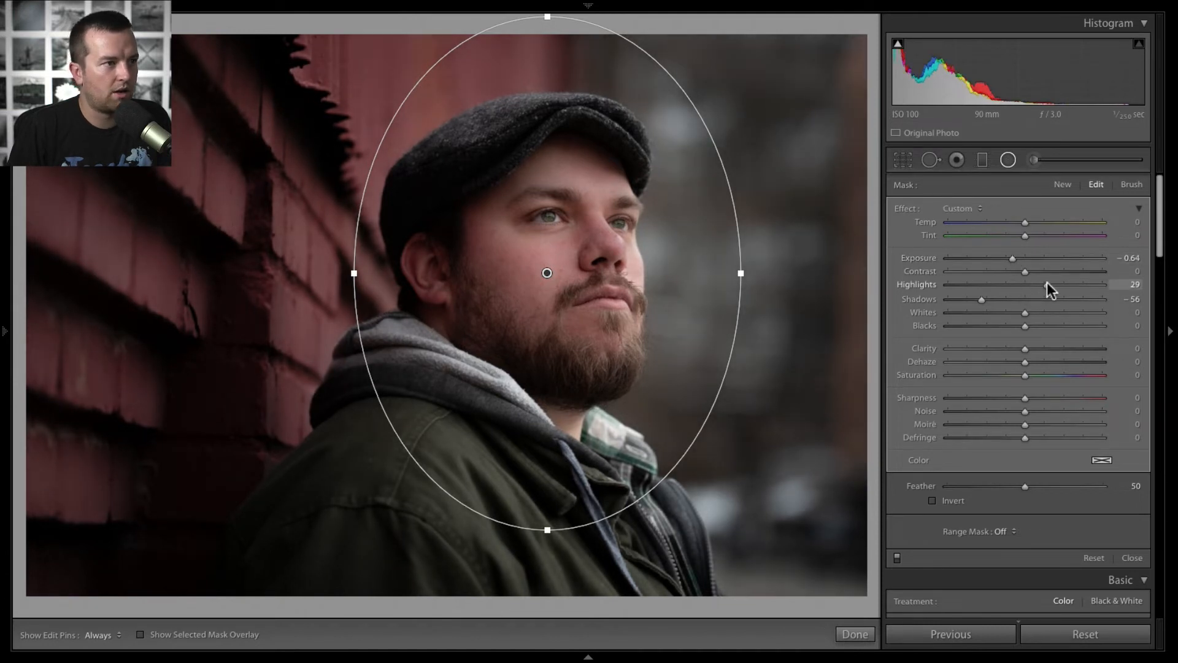
left_click_drag(1065, 285, 1053, 285)
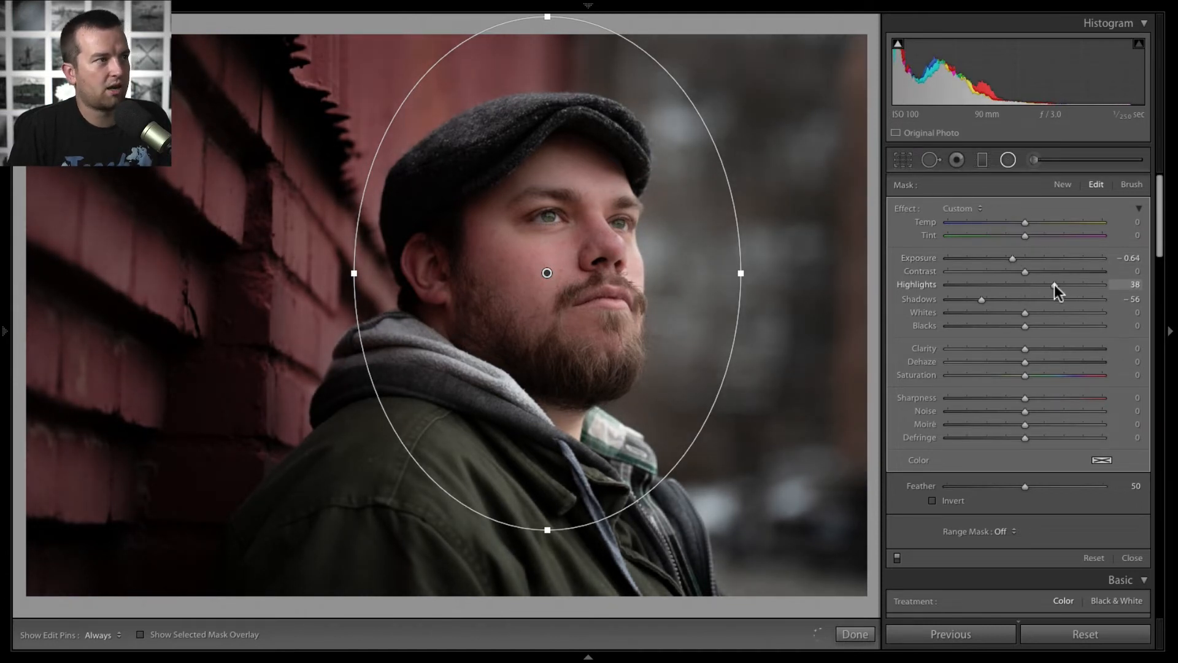
key("o")
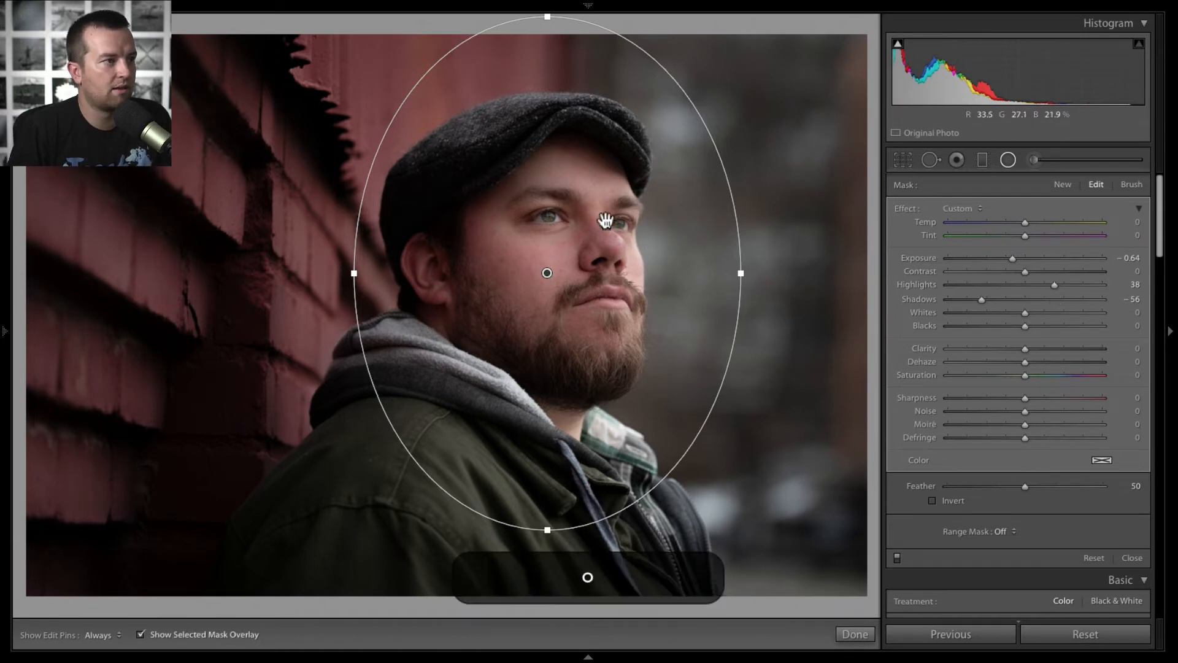
key("o")
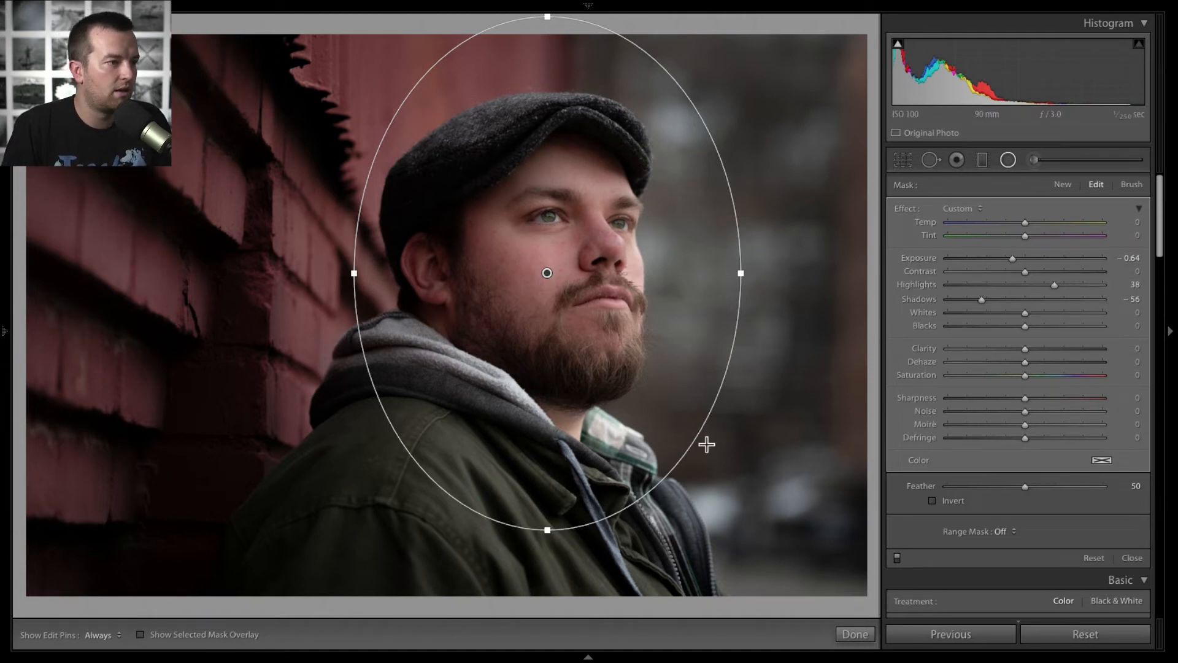
- Set up the radial filter's erase brush with flow 60 and size 25.7, with the mask overlay shown
left_click(1131, 185)
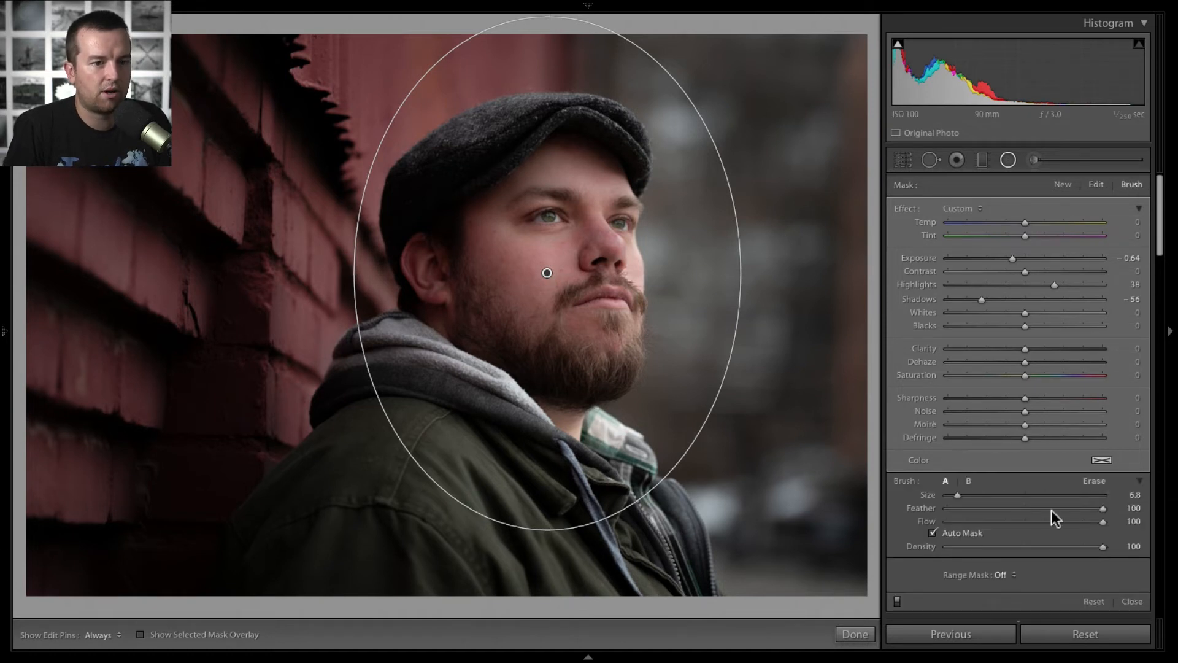
left_click(1093, 481)
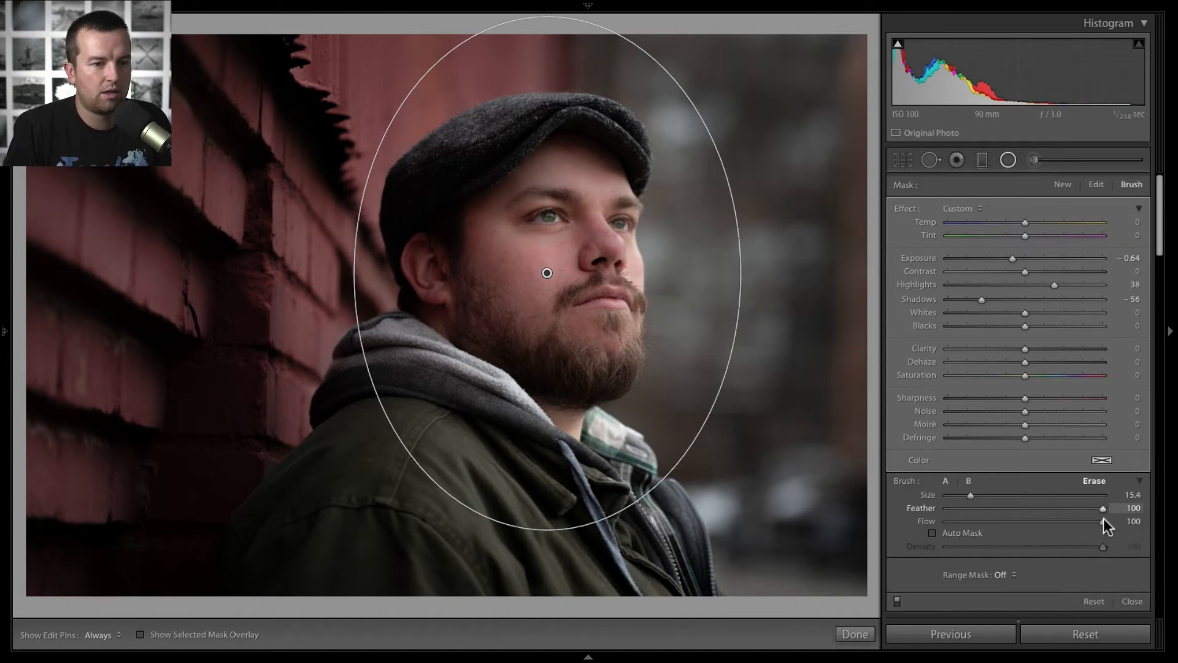
left_click_drag(1103, 521, 1031, 521)
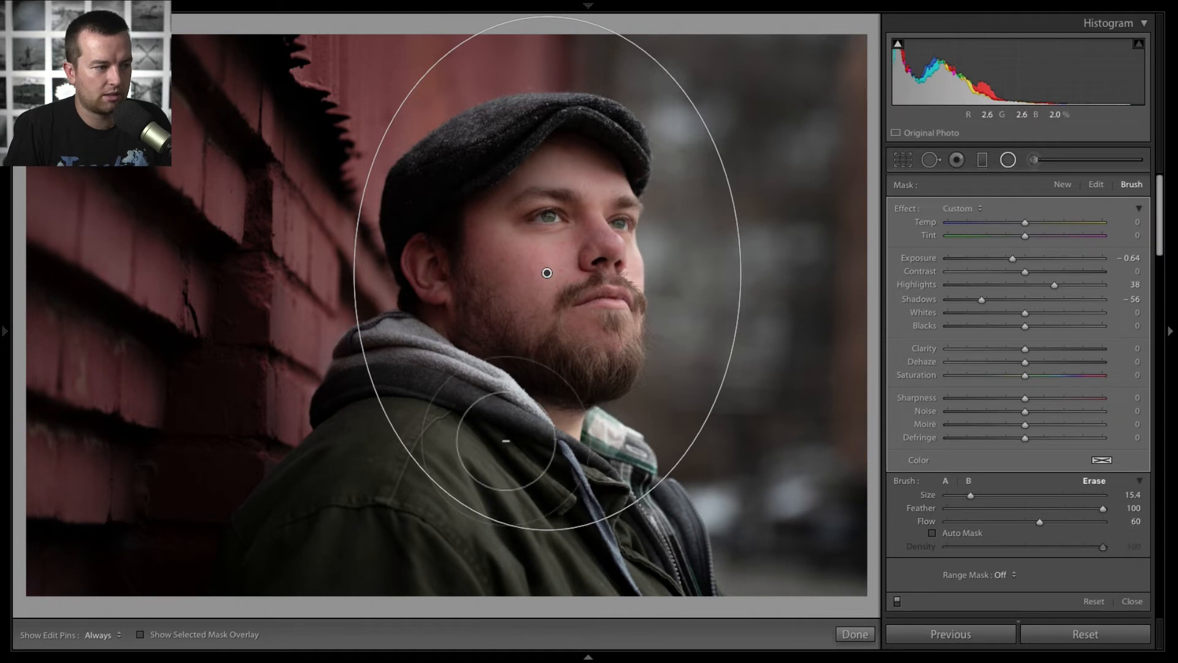
key("o")
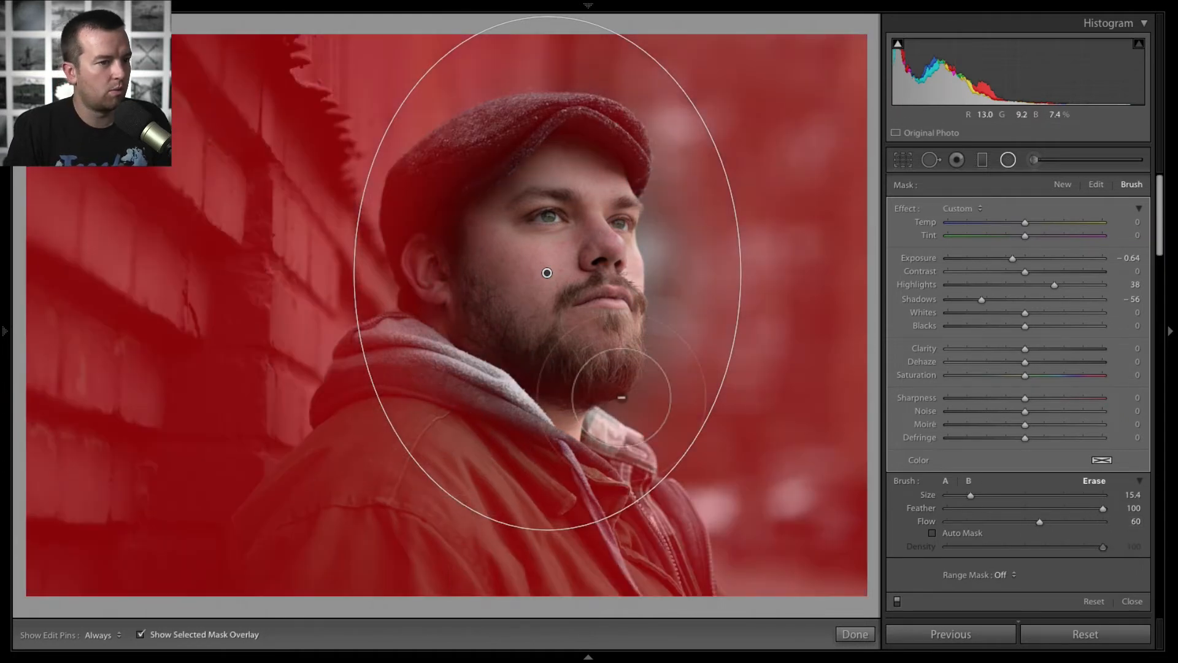
left_click_drag(981, 497, 976, 496)
left_click_drag(985, 497, 986, 498)
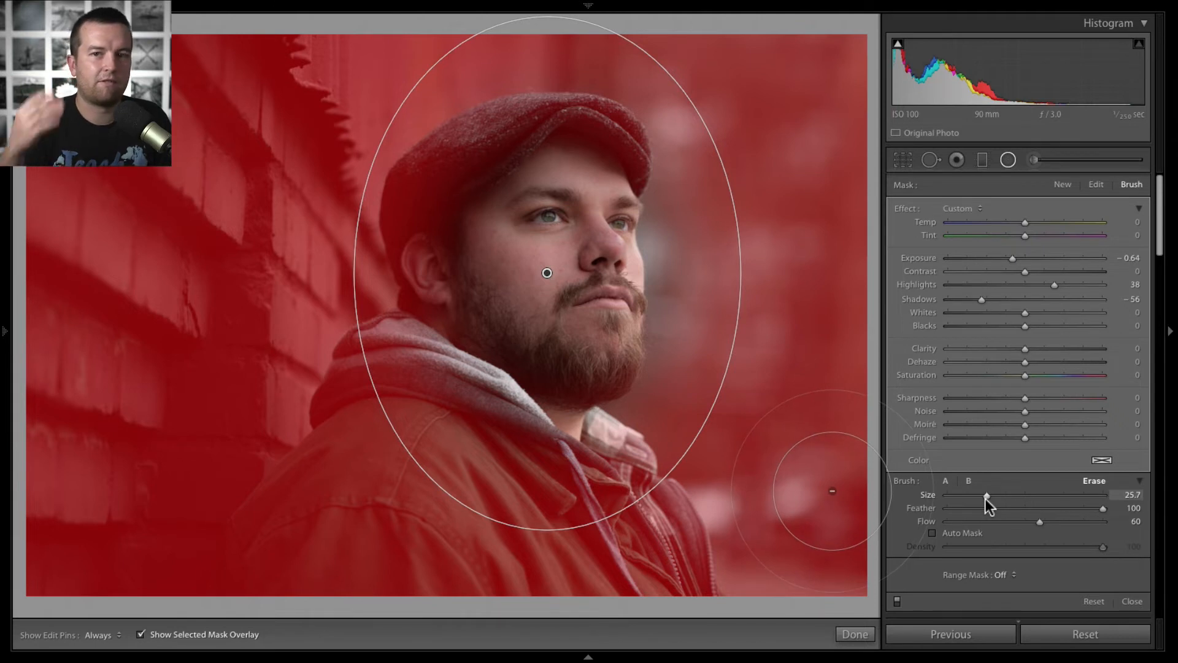
- Erase part of the radial filter mask over the jacket's shoulder and front, and hide the mask overlay
key("h")
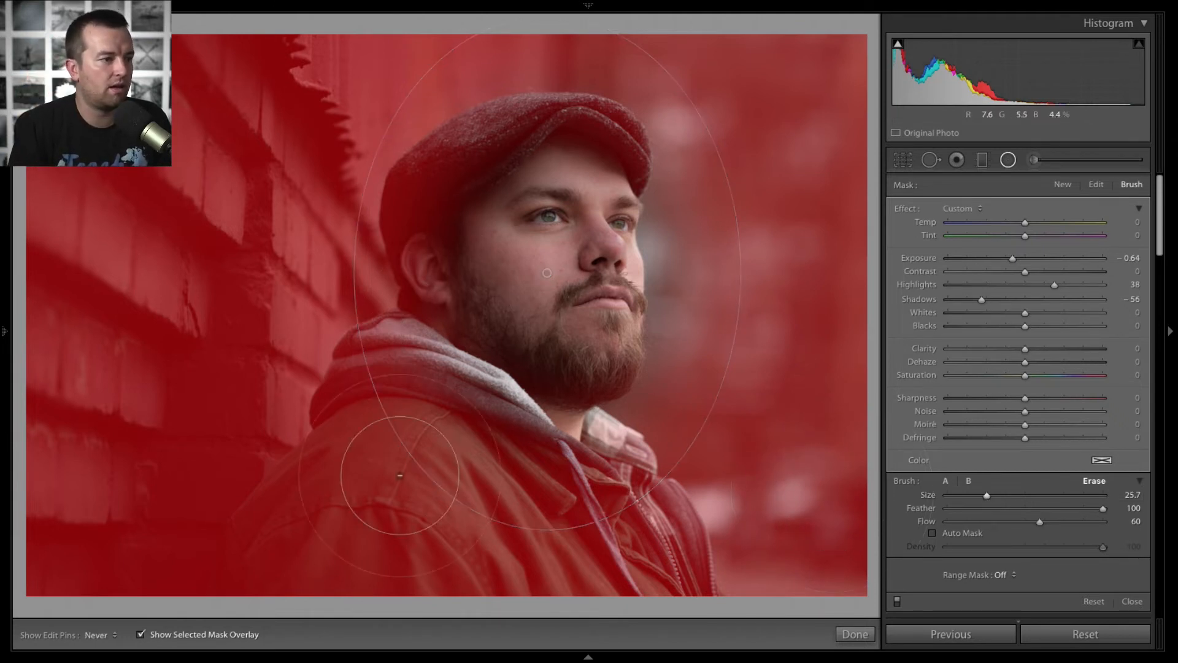
key("h")
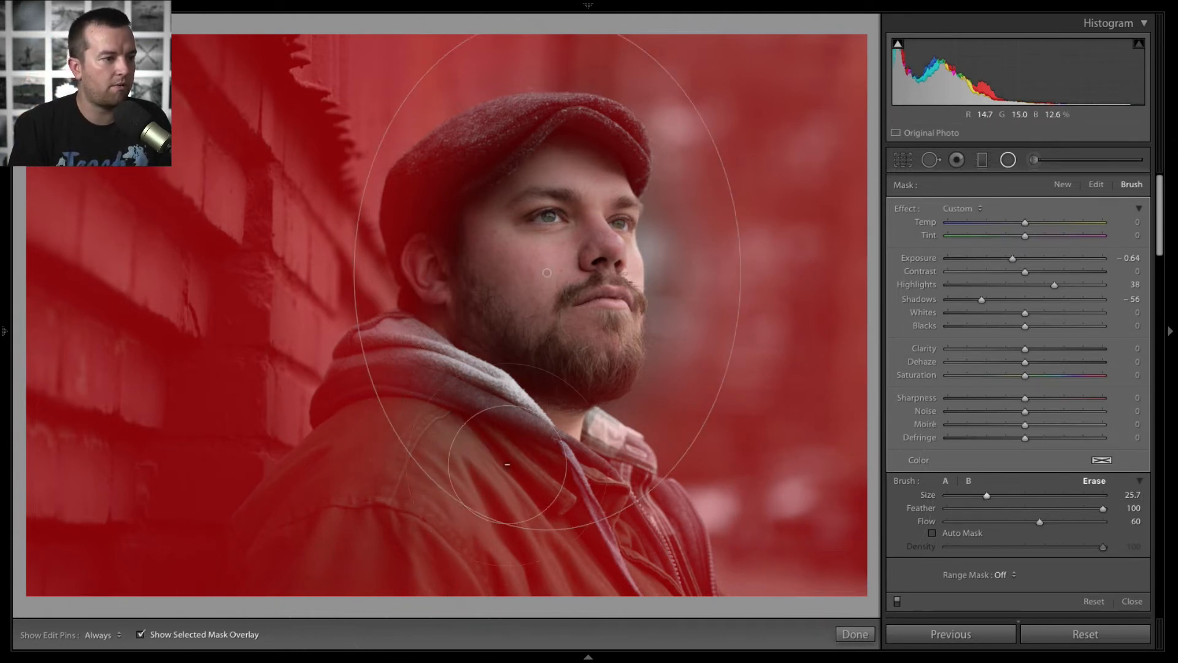
key("h")
key("h")
key("h")
key("h")
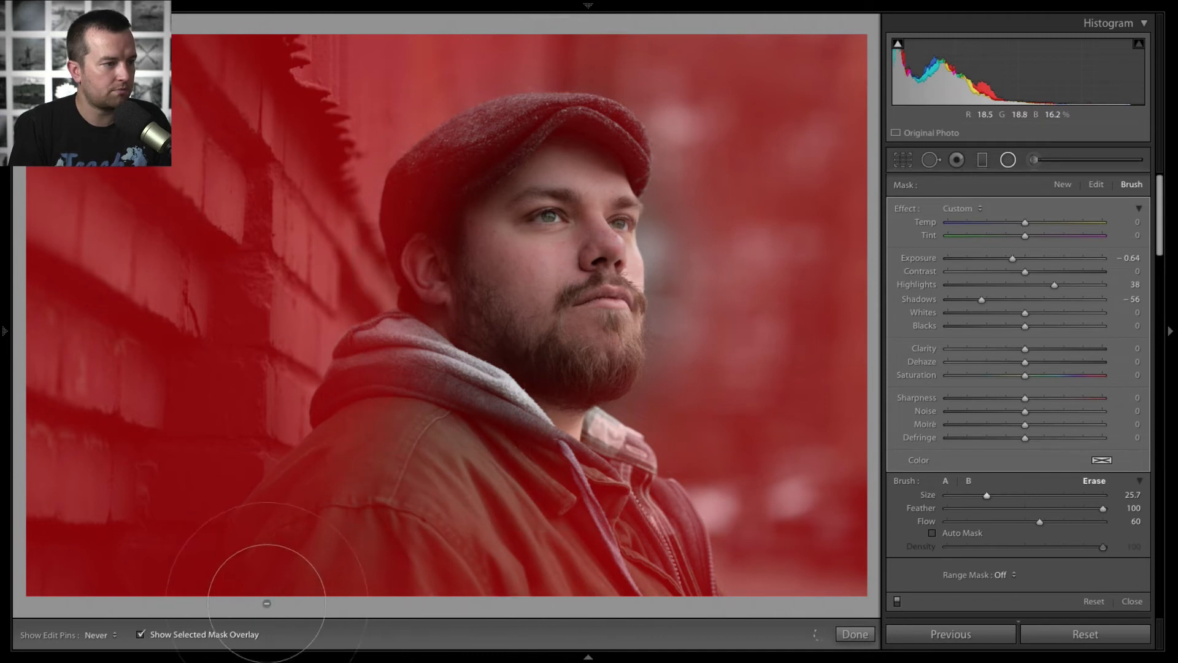
mouse_move(299, 526)
left_mouse_down()
mouse_move(412, 469)
mouse_move(387, 570)
mouse_move(427, 512)
mouse_move(502, 659)
mouse_move(531, 555)
mouse_move(546, 612)
left_mouse_up()
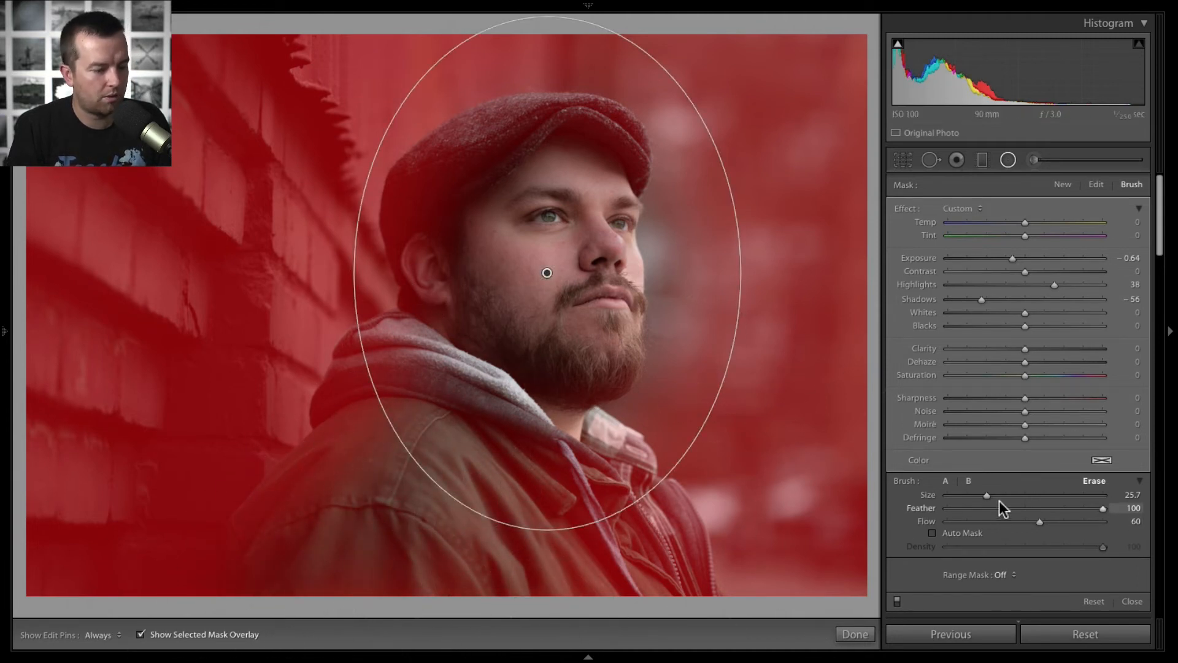
key("o")
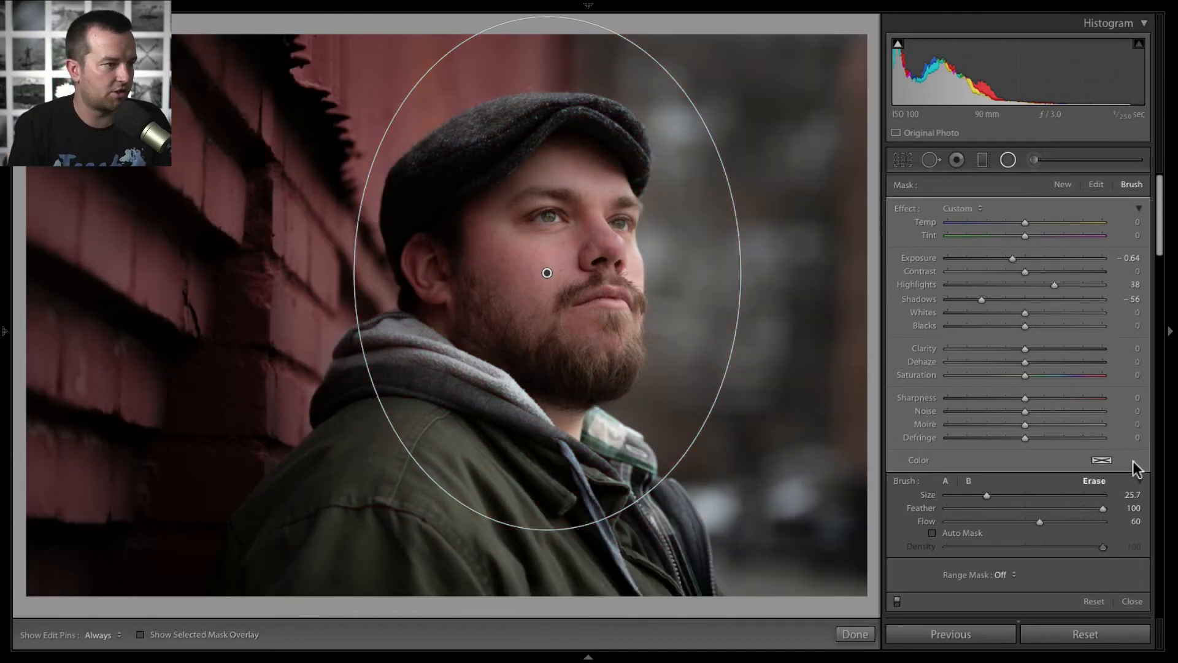
- Compare the photo with the radial filter effect off and on, and set the filter's sharpness to -50
left_click(896, 601)
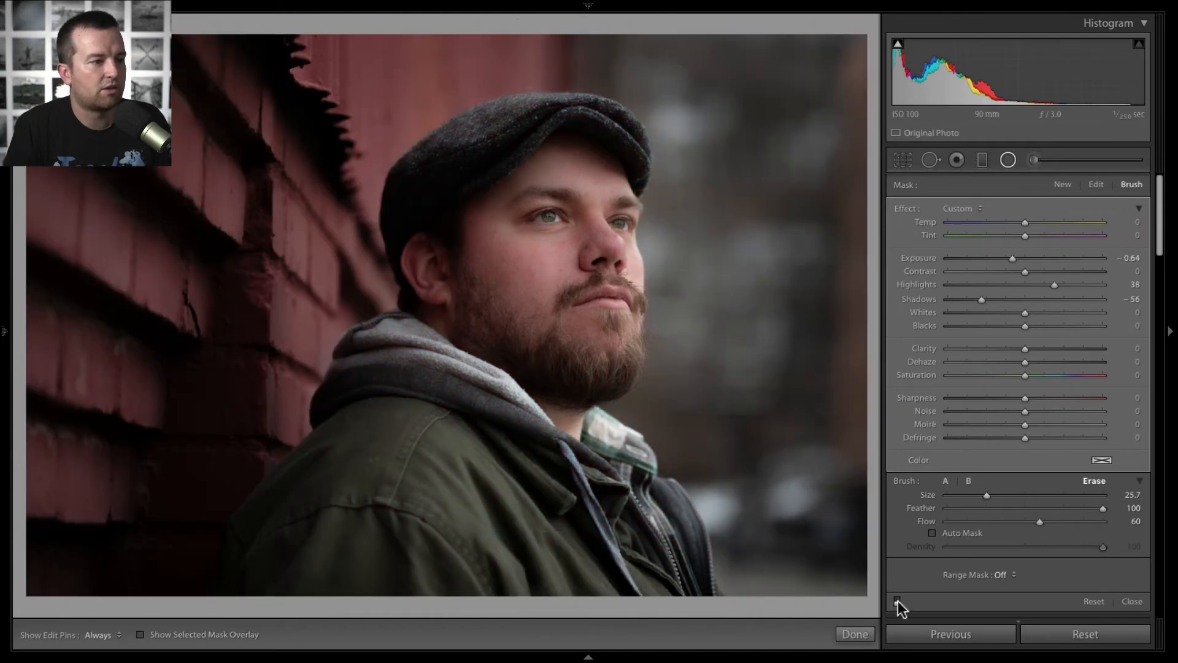
left_click(897, 601)
left_click(897, 601)
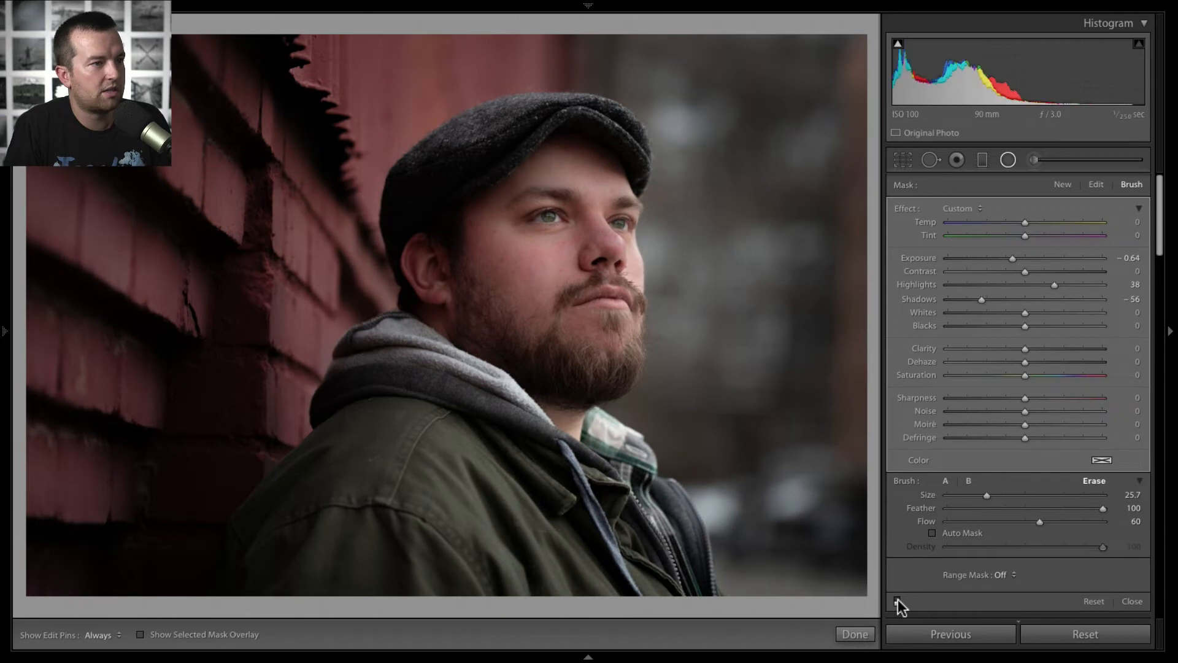
left_click(897, 602)
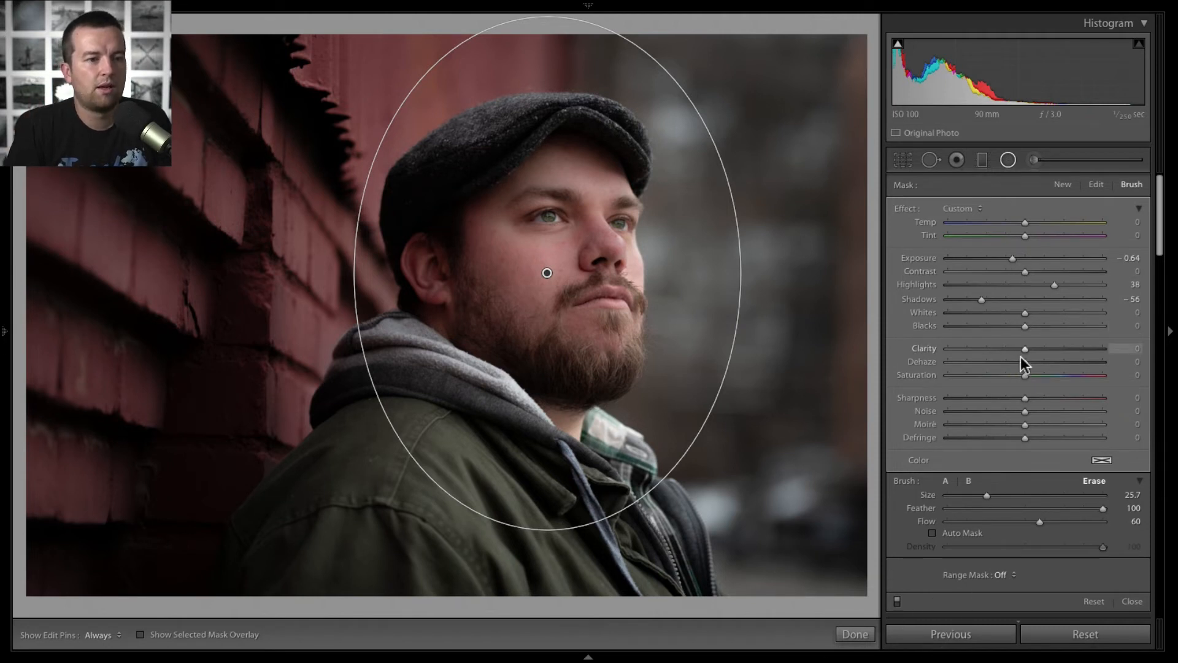
left_click_drag(1025, 397, 985, 398)
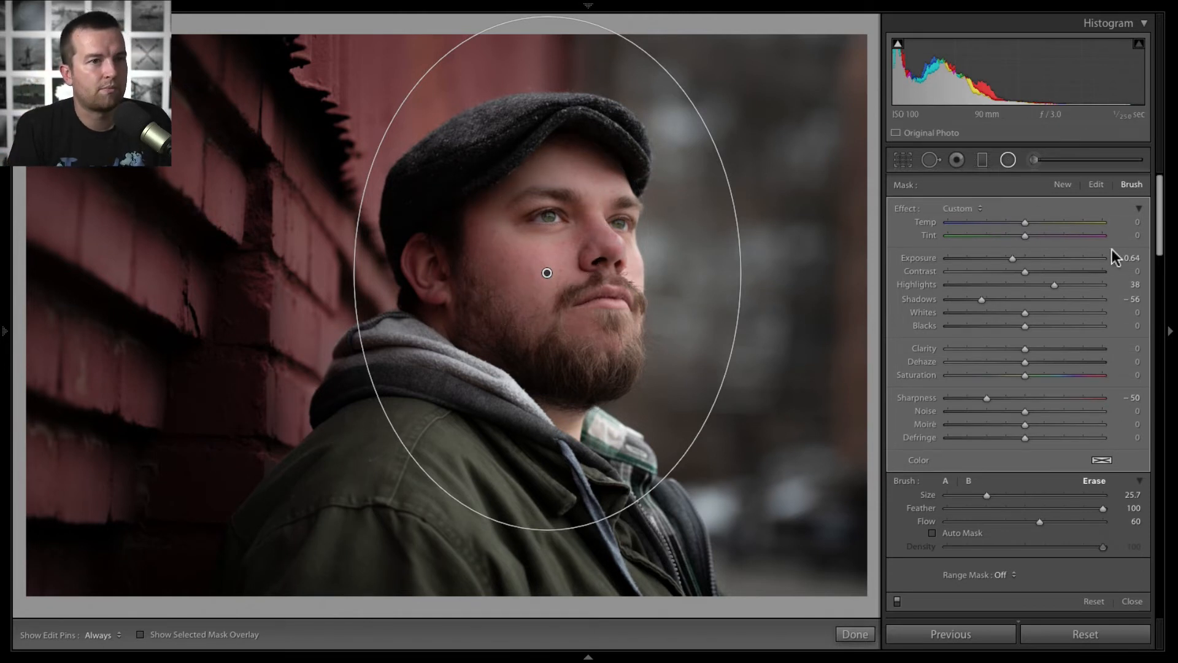
- Add a second radial filter as a wide ellipse around both eyes and set its sharpness to -100
left_click(1062, 184)
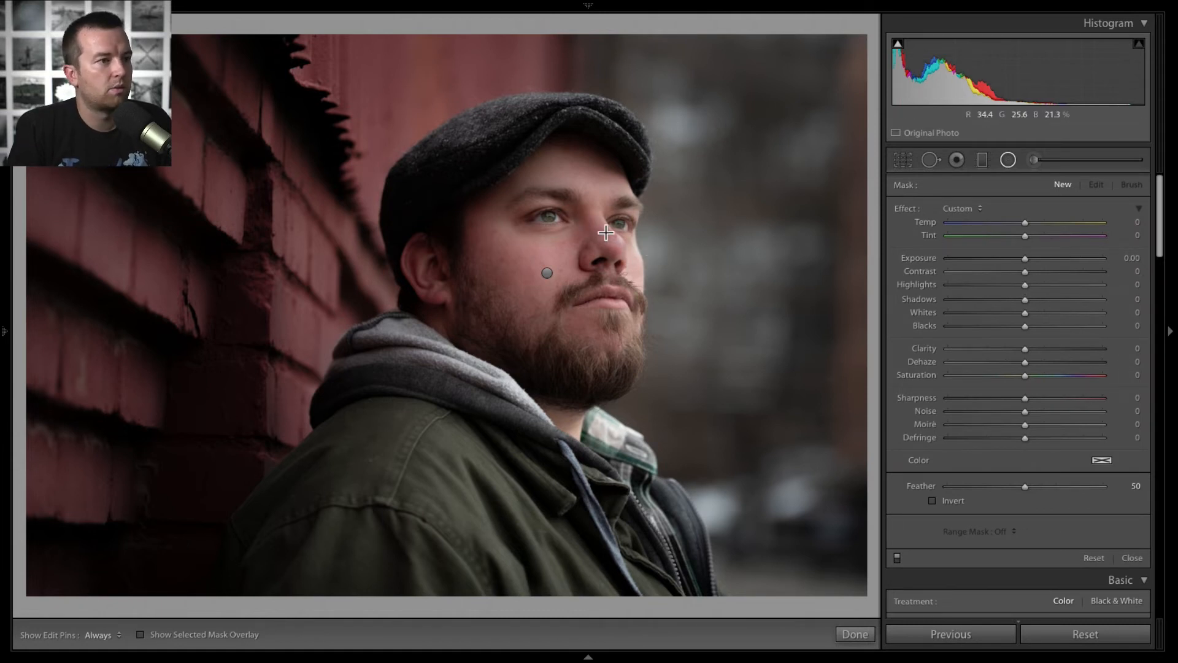
left_click_drag(606, 232, 570, 225)
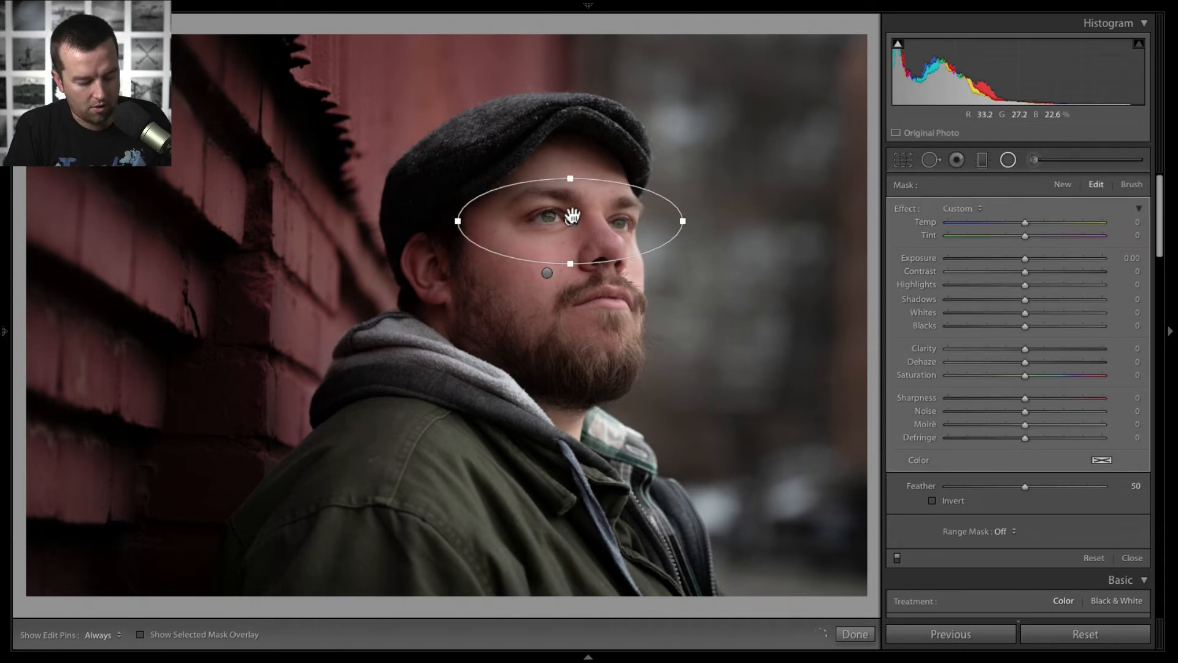
key("o")
key("o")
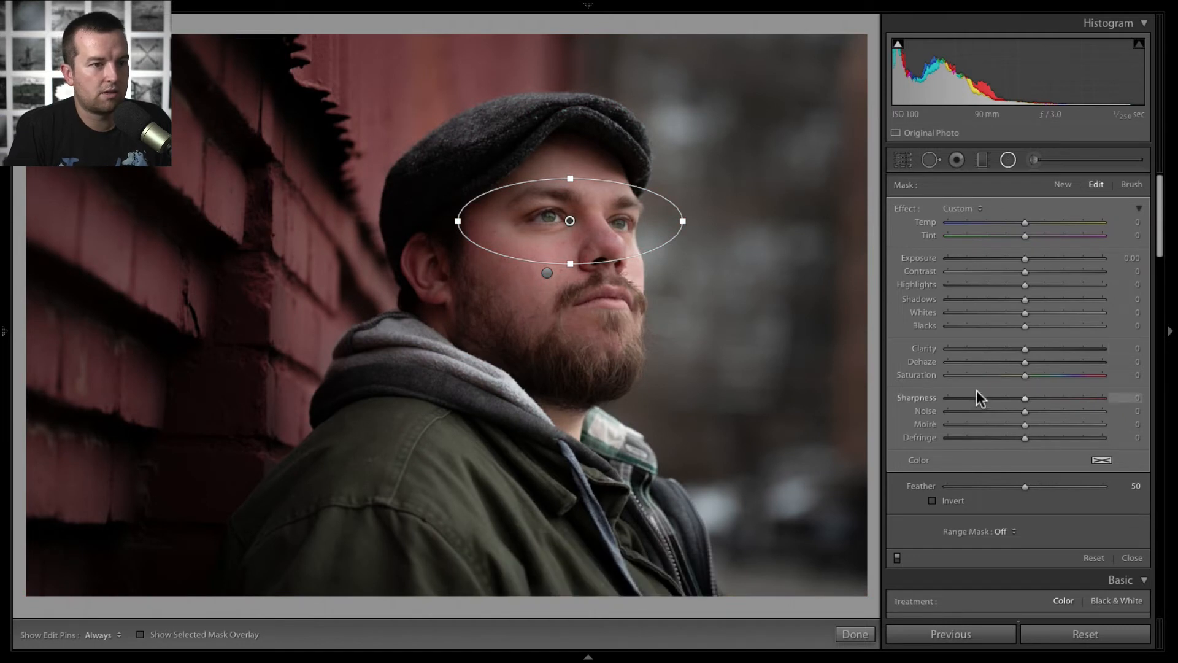
left_click_drag(992, 397, 930, 398)
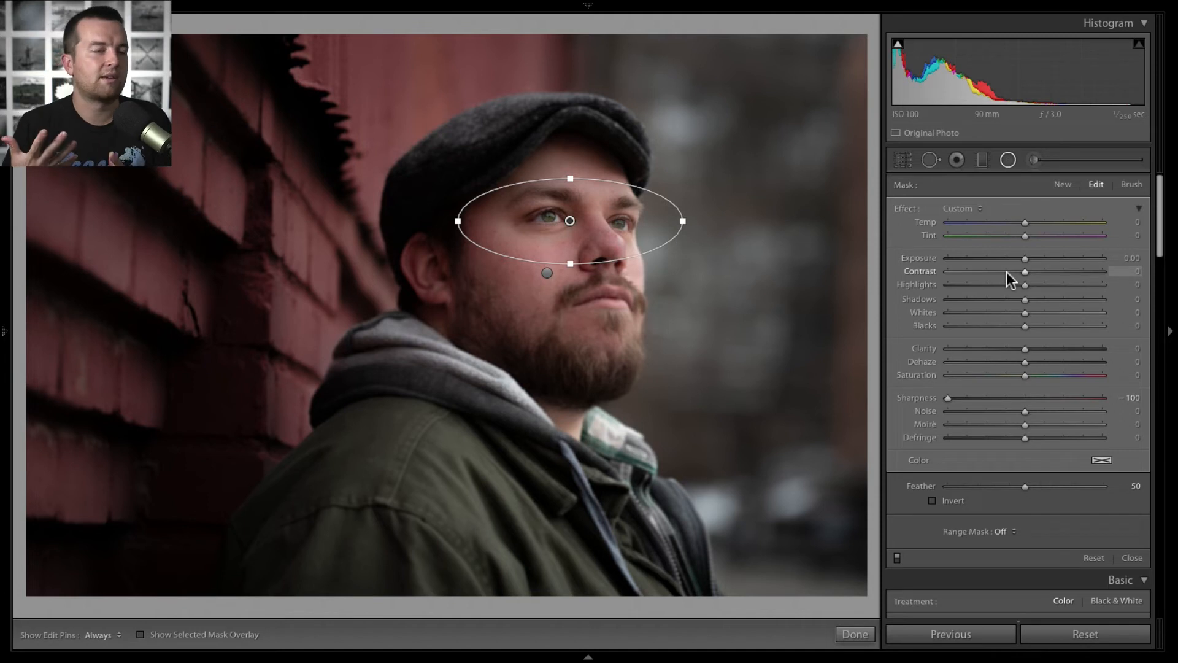
- Widen the second radial filter's ellipse slightly to both sides, checking its coverage with the mask overlay
key("o")
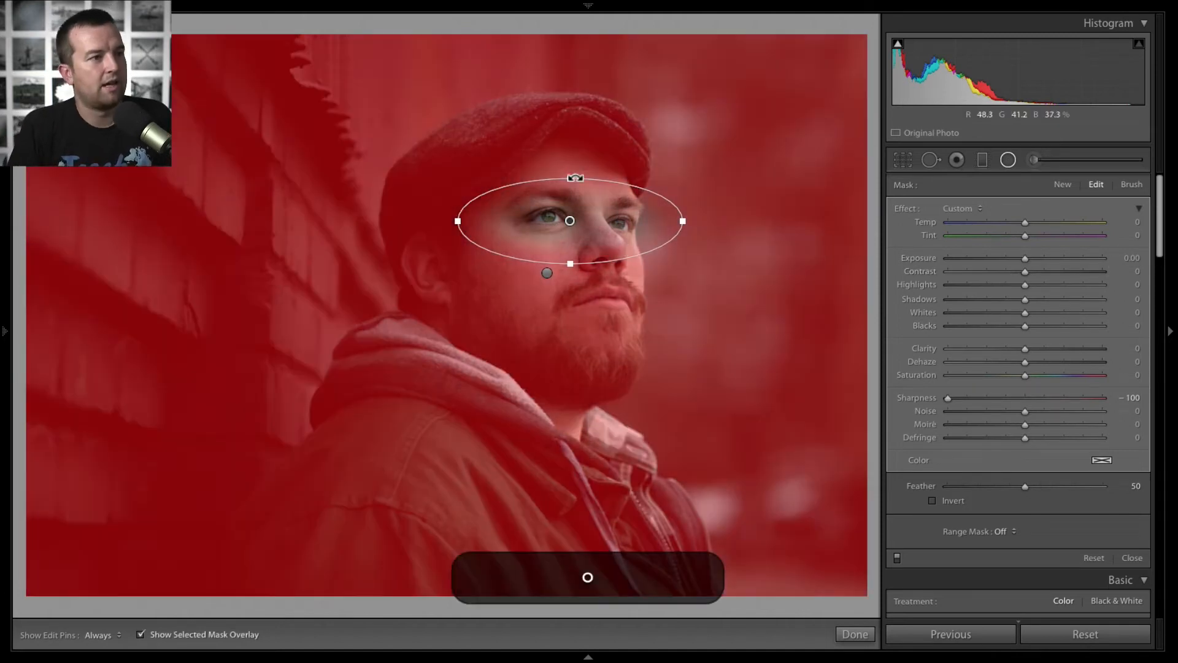
left_click_drag(683, 221, 695, 221)
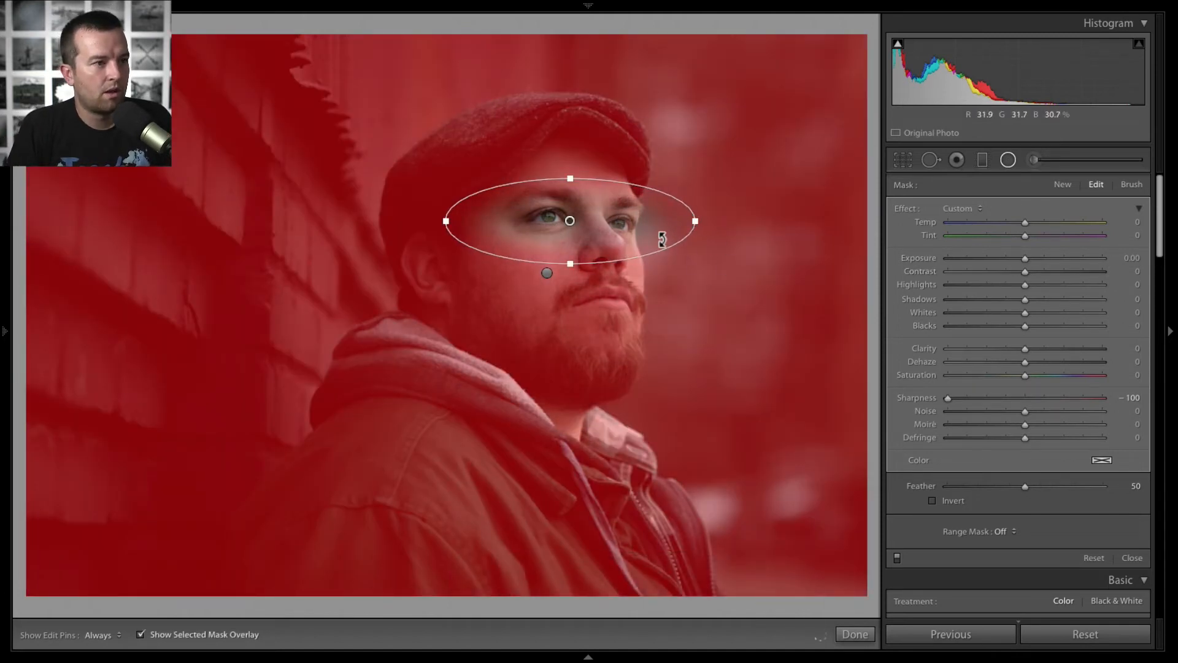
key("o")
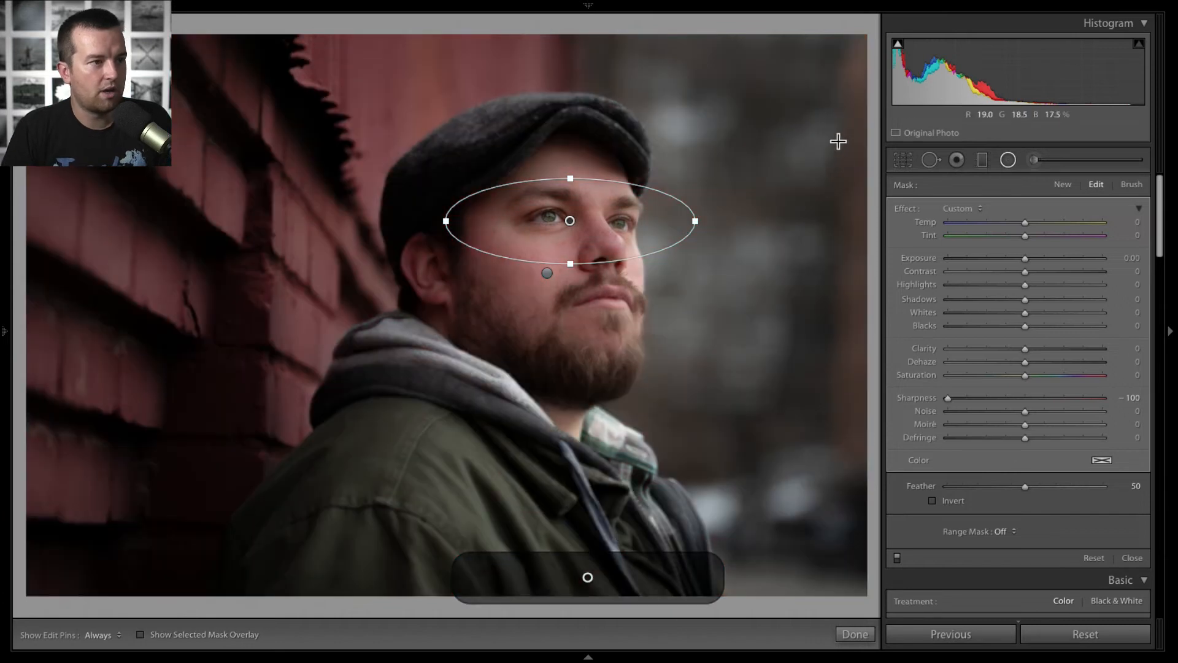
- Set the radial filter's erase brush size to 16.5 and erase the mask over the beard and ear
left_click(1131, 184)
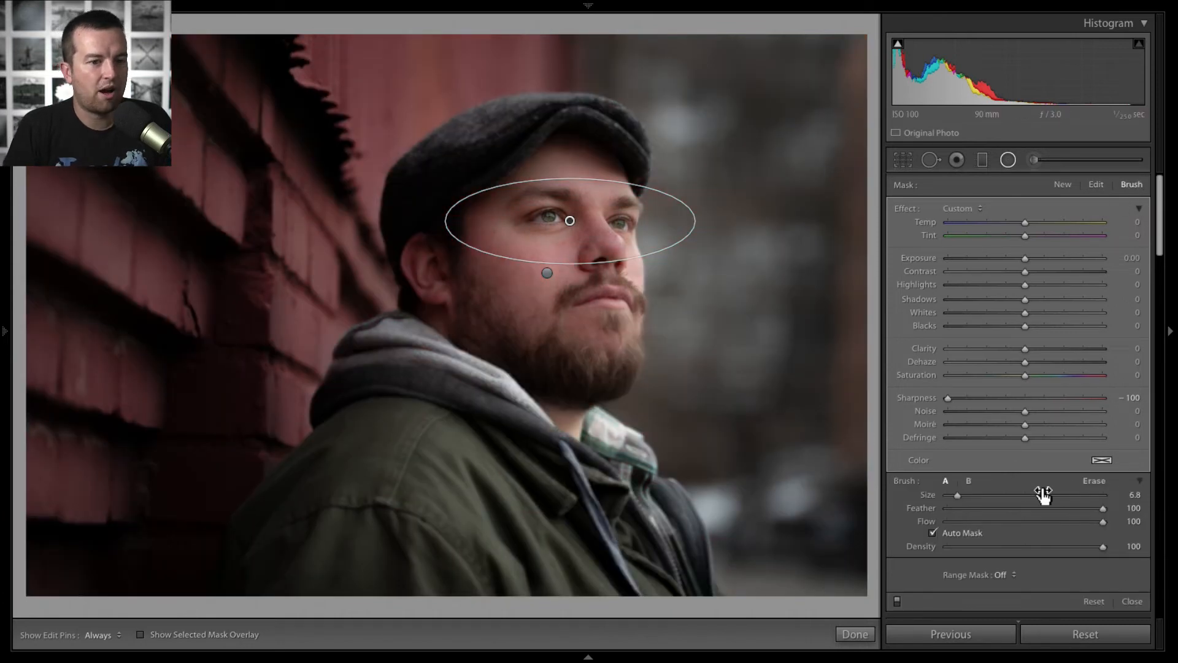
left_click(1093, 482)
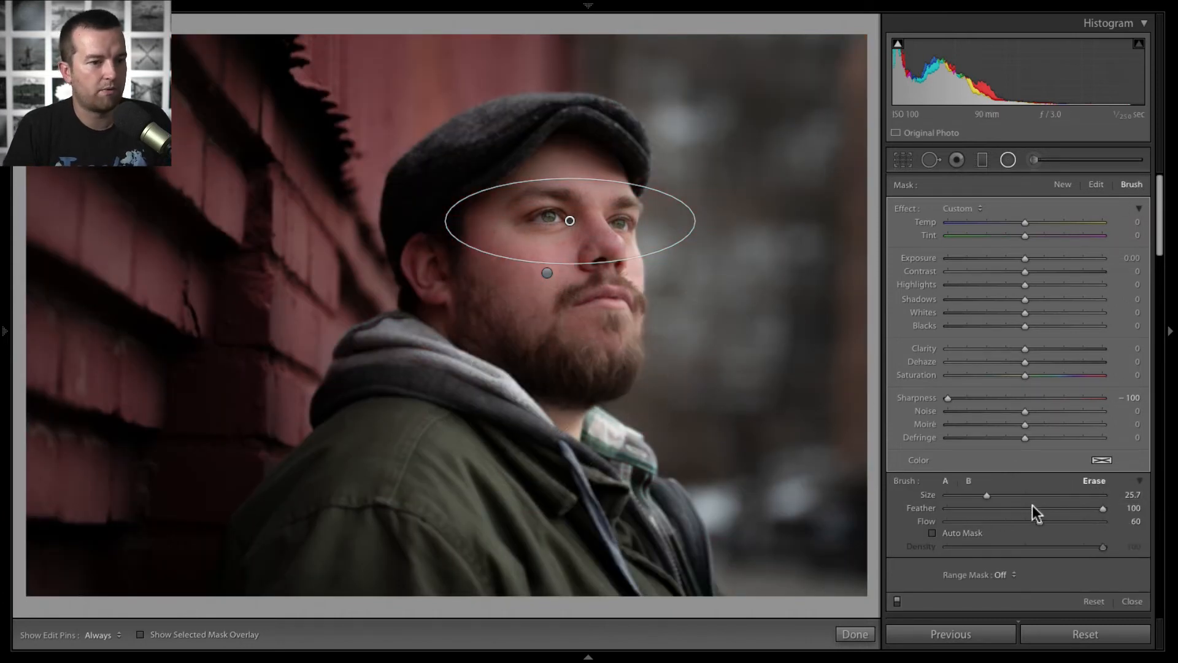
left_click_drag(987, 495, 973, 494)
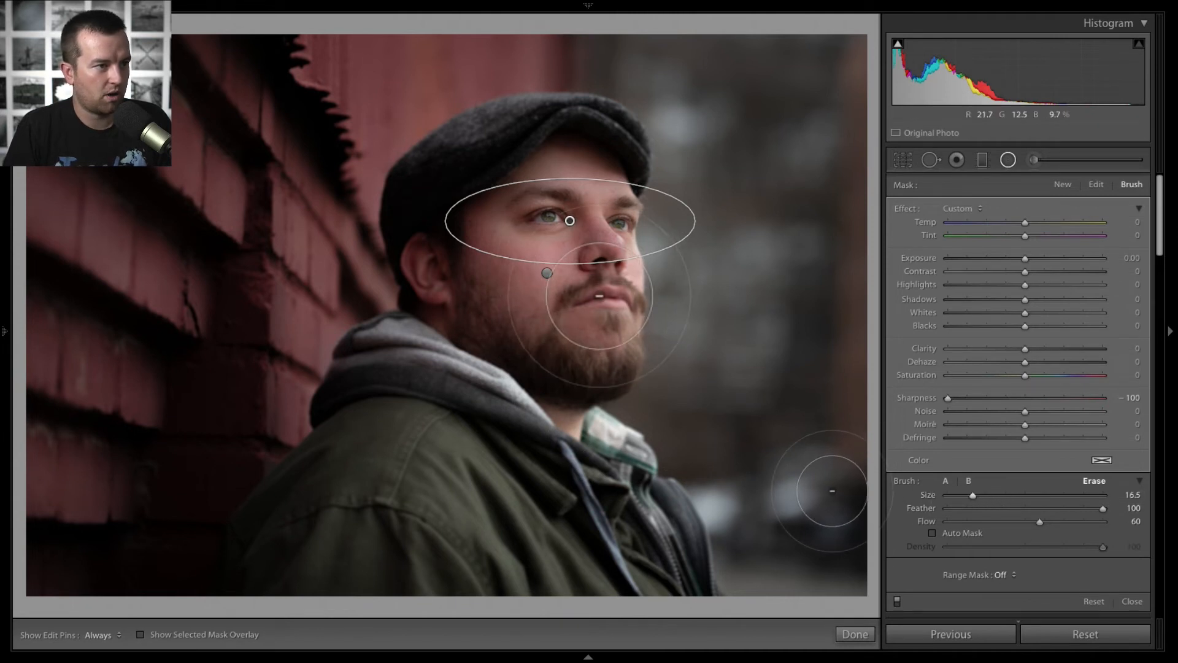
key("h")
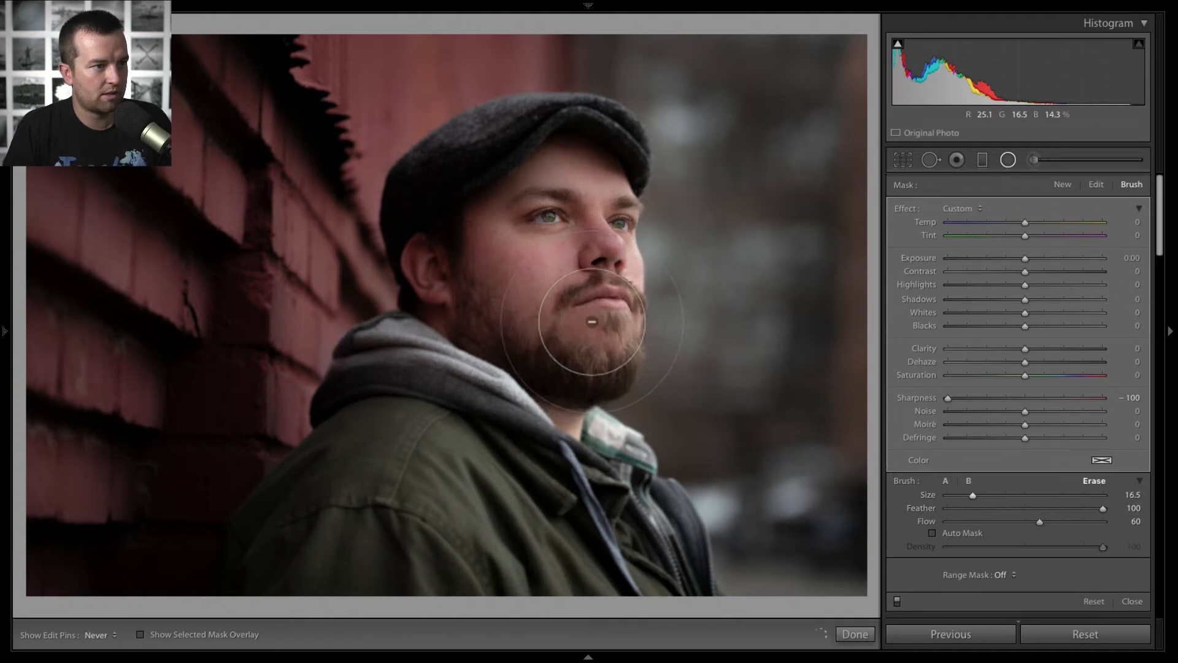
key("h")
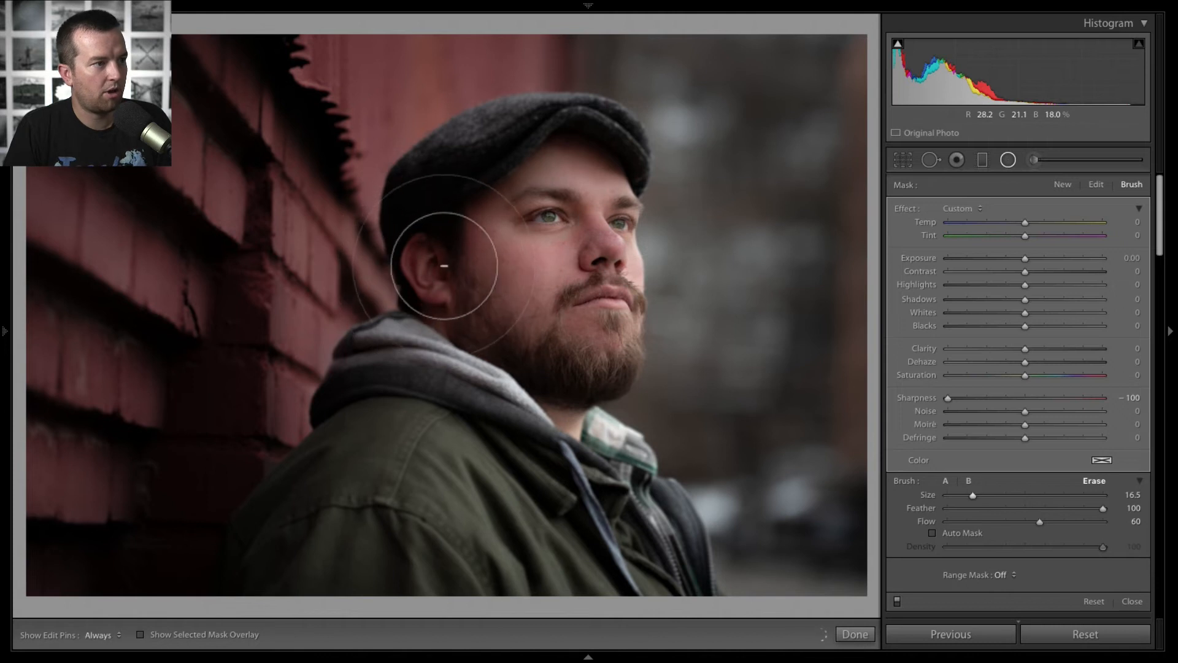
mouse_move(444, 266)
left_mouse_down()
mouse_move(424, 265)
mouse_move(489, 227)
mouse_move(424, 301)
left_mouse_up()
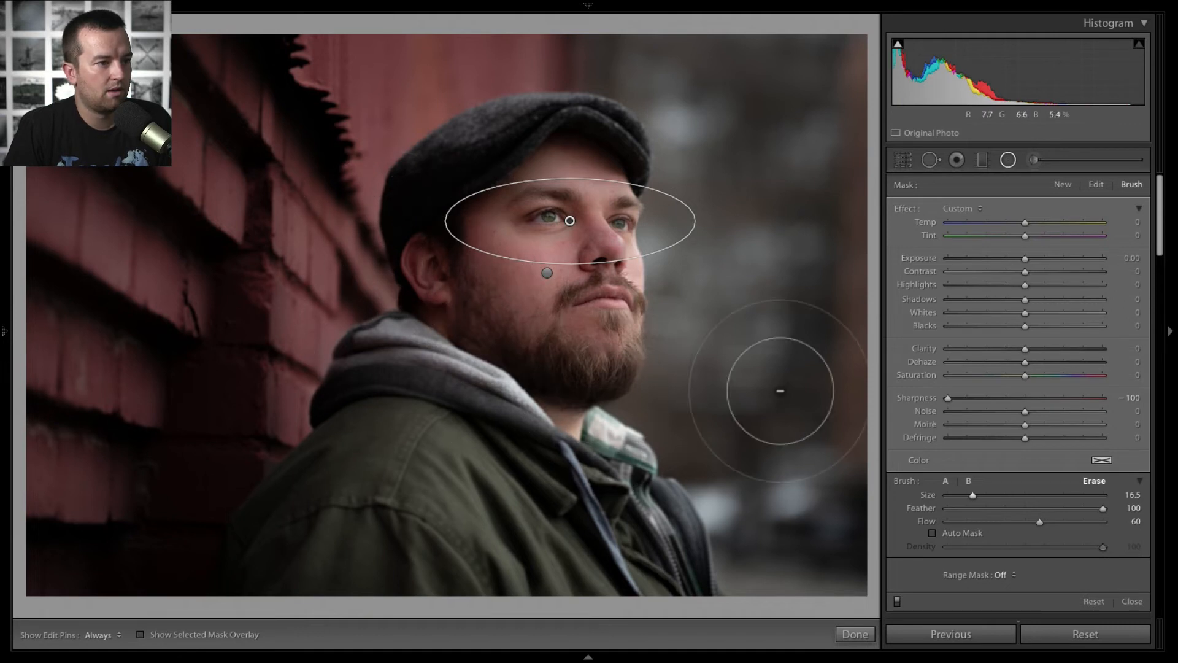
- Reduce the erase brush size to 10.9 and erase the filter's mask over the cap, checking the mask overlay
left_click_drag(973, 496, 963, 495)
key("h")
key("h")
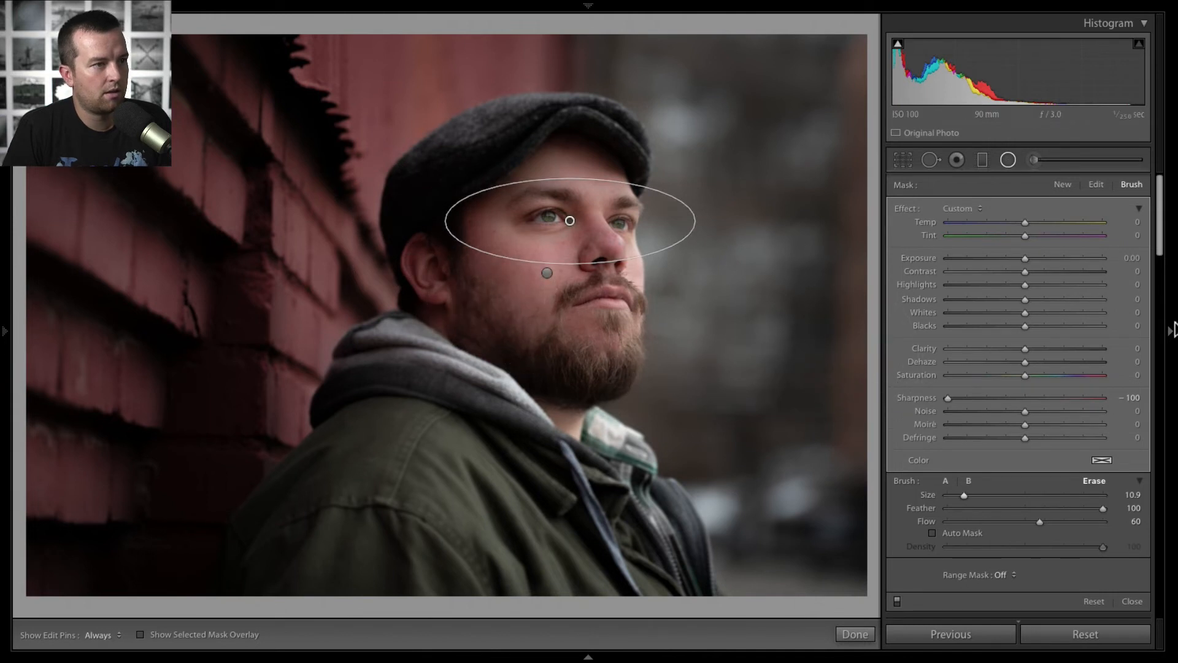
key("o")
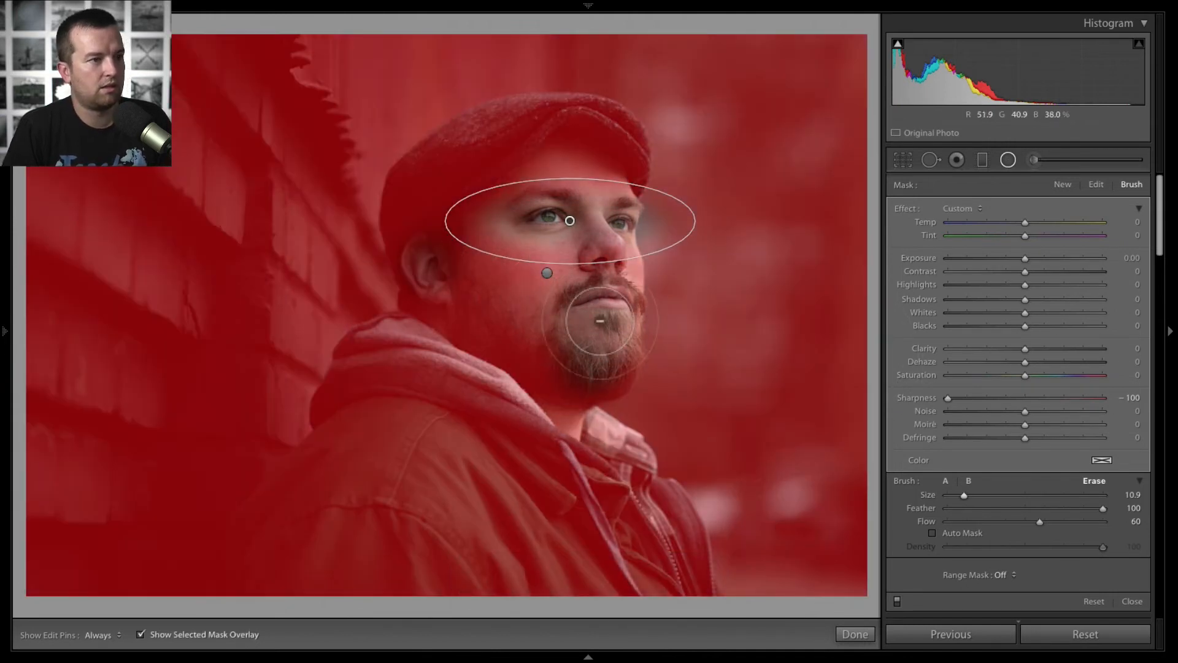
key("o")
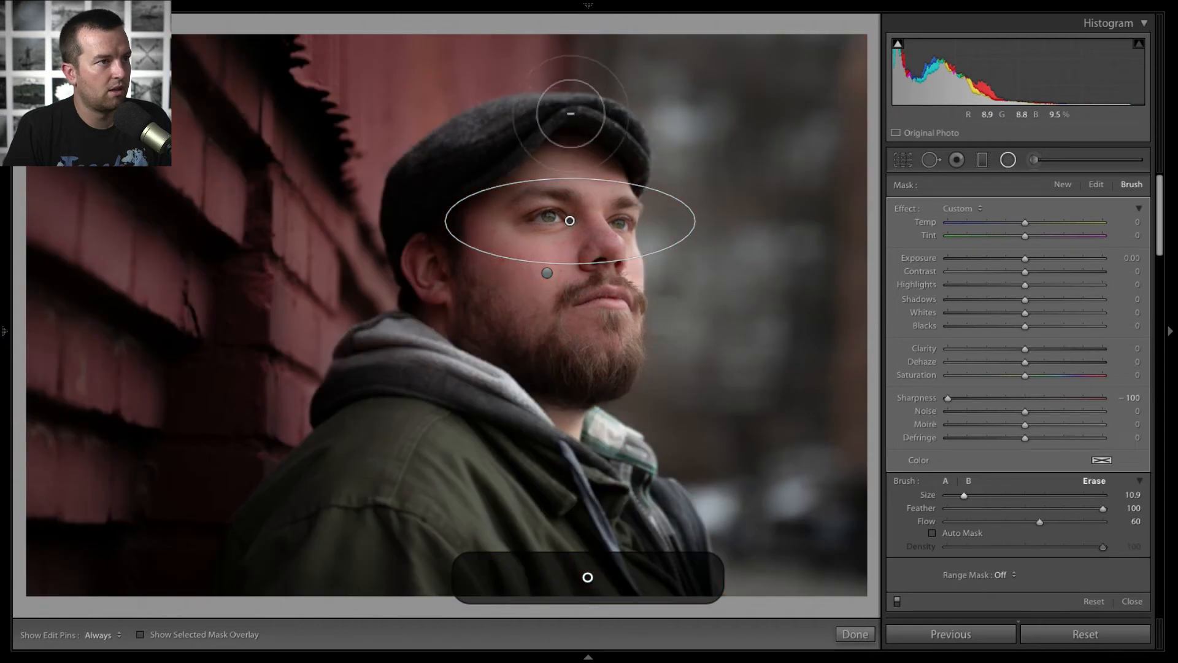
key("h")
key("h")
key("h")
key("h")
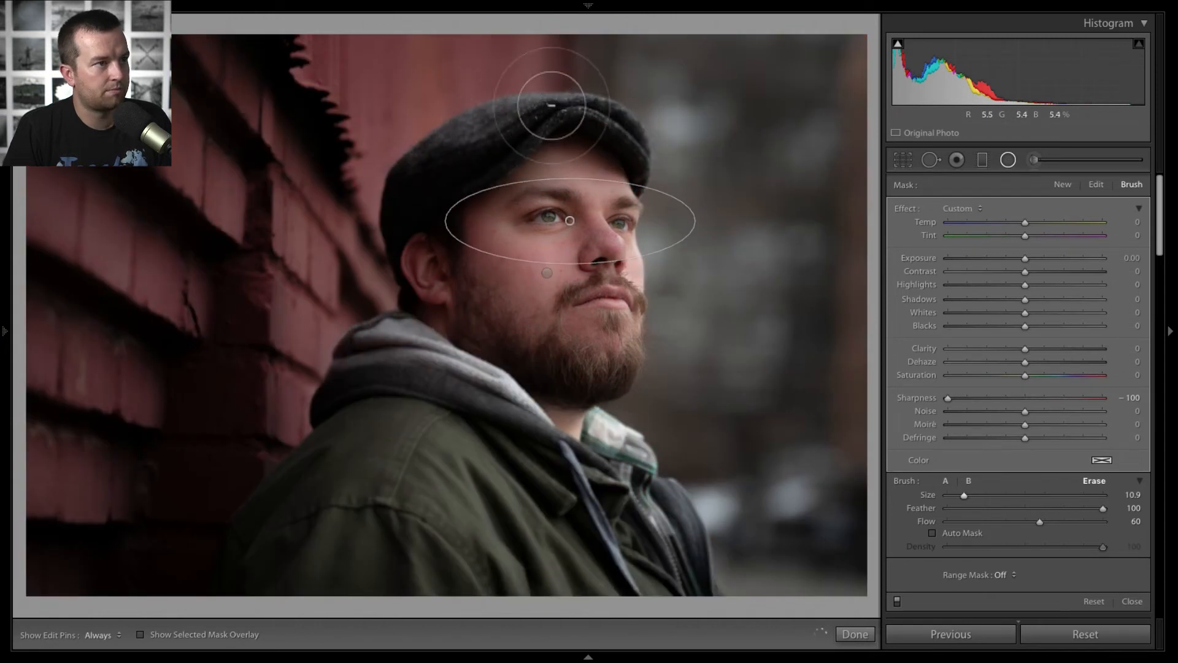
key("h")
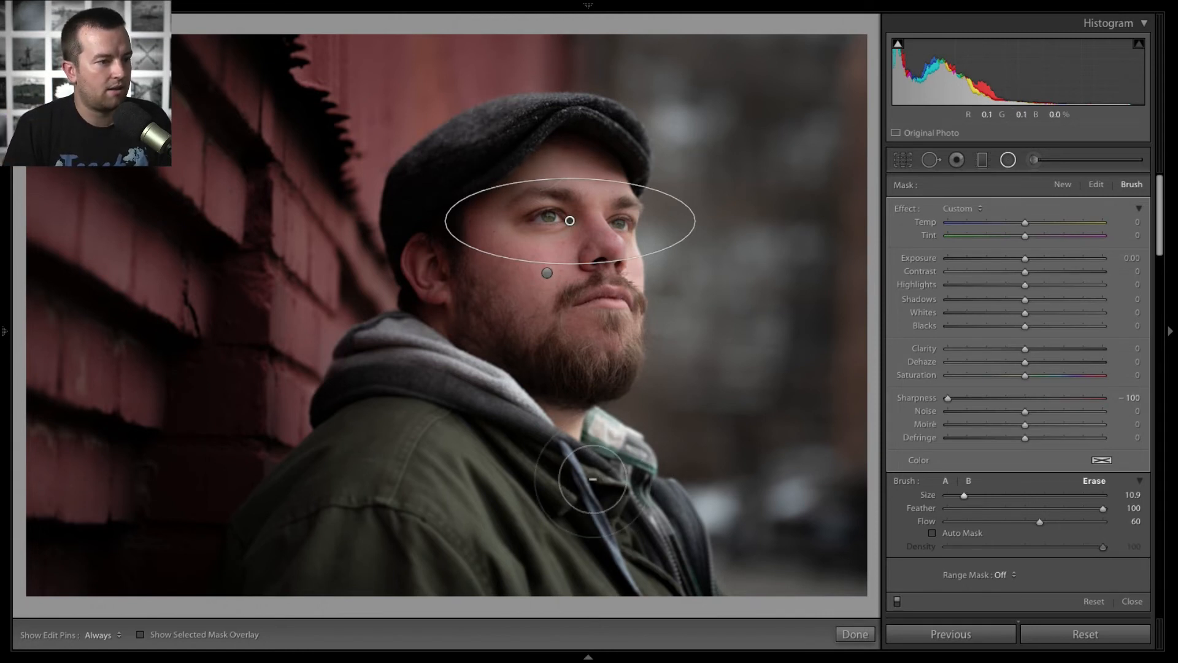
- Try erasing the filter's mask over the hood and jacket front, and undo those brush strokes
key("h")
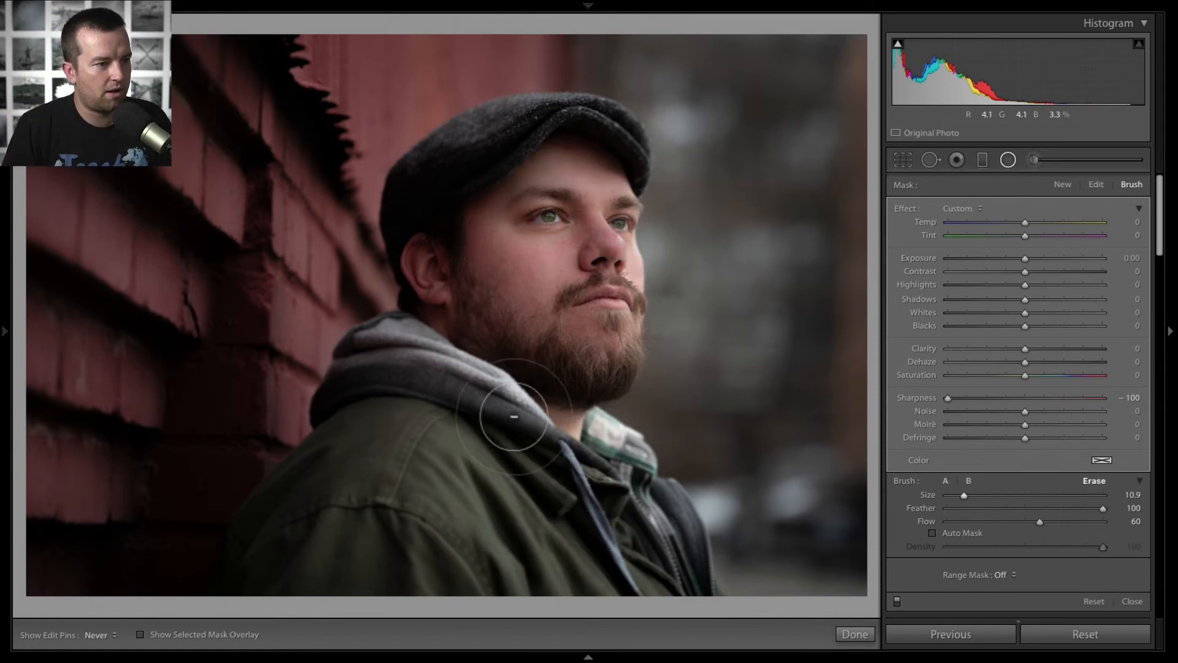
mouse_move(510, 396)
left_mouse_down()
mouse_move(624, 579)
mouse_move(608, 560)
mouse_move(613, 592)
mouse_move(571, 489)
mouse_move(507, 415)
mouse_move(629, 579)
mouse_move(486, 386)
mouse_move(593, 515)
mouse_move(440, 226)
left_mouse_up()
key("h")
key("o")
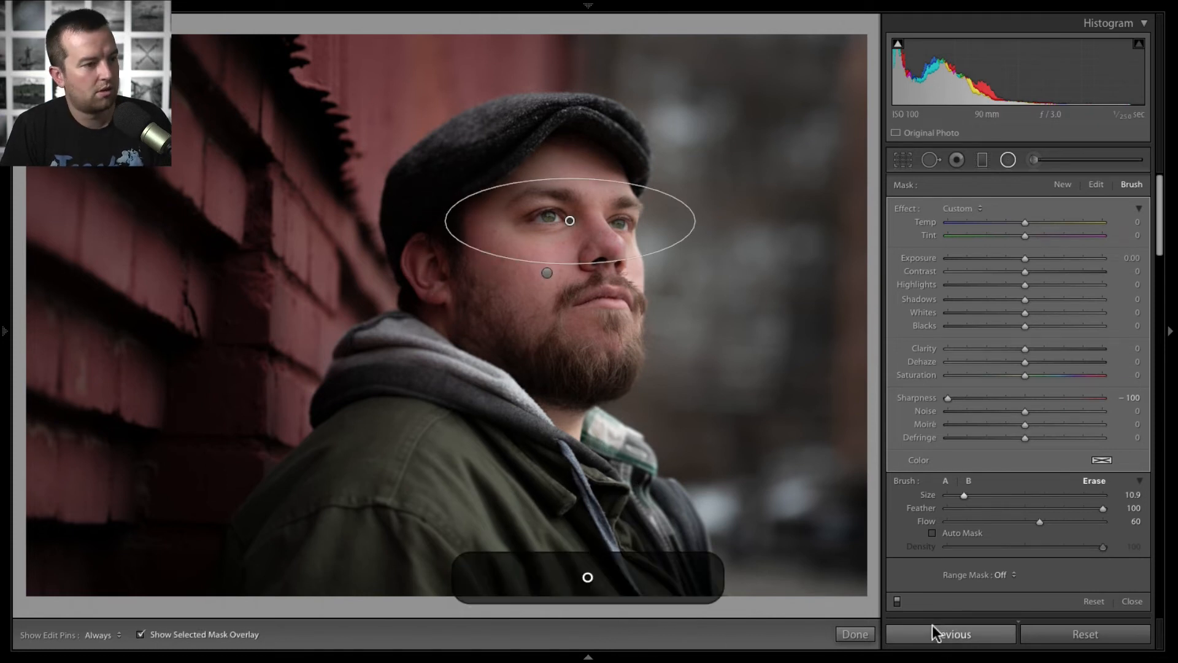
key("super+z")
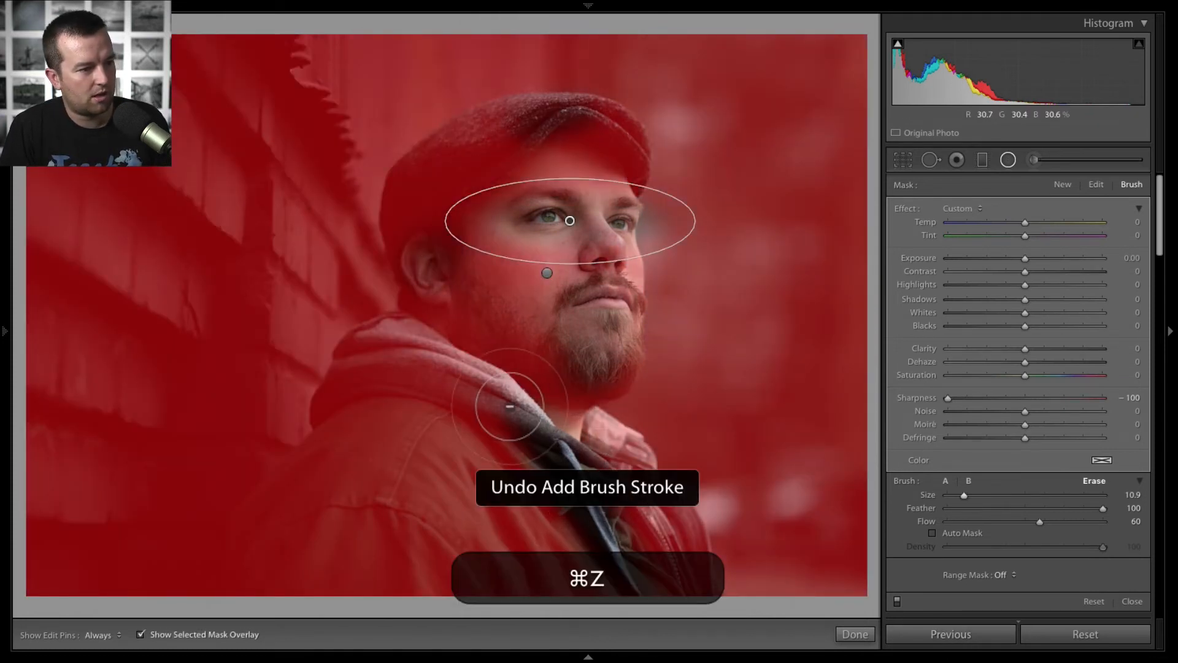
mouse_move(648, 586)
left_mouse_down()
mouse_move(587, 493)
mouse_move(577, 392)
left_mouse_up()
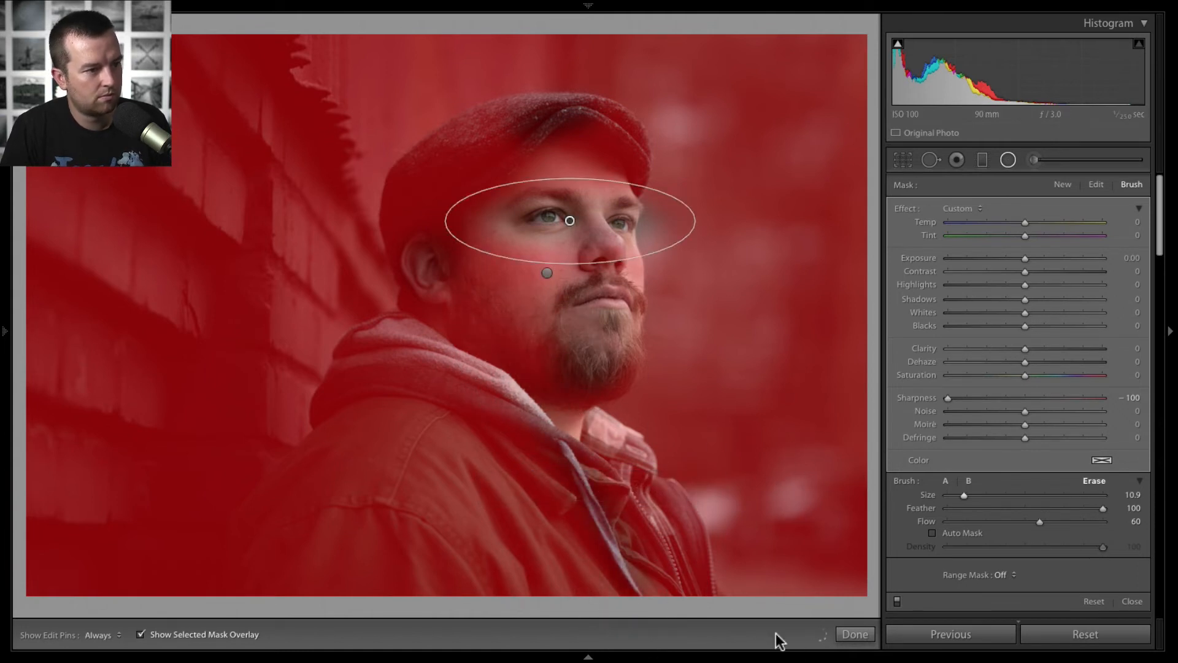
- Hide the mask overlay and finish editing the radial filter
key("o")
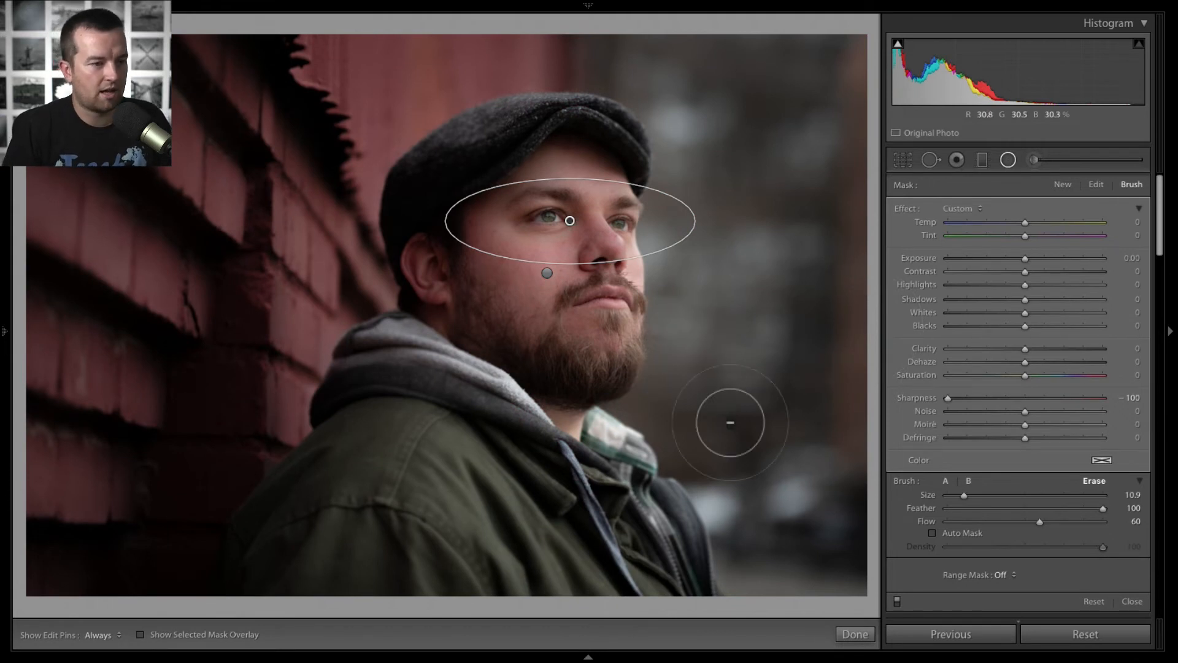
left_click(855, 633)
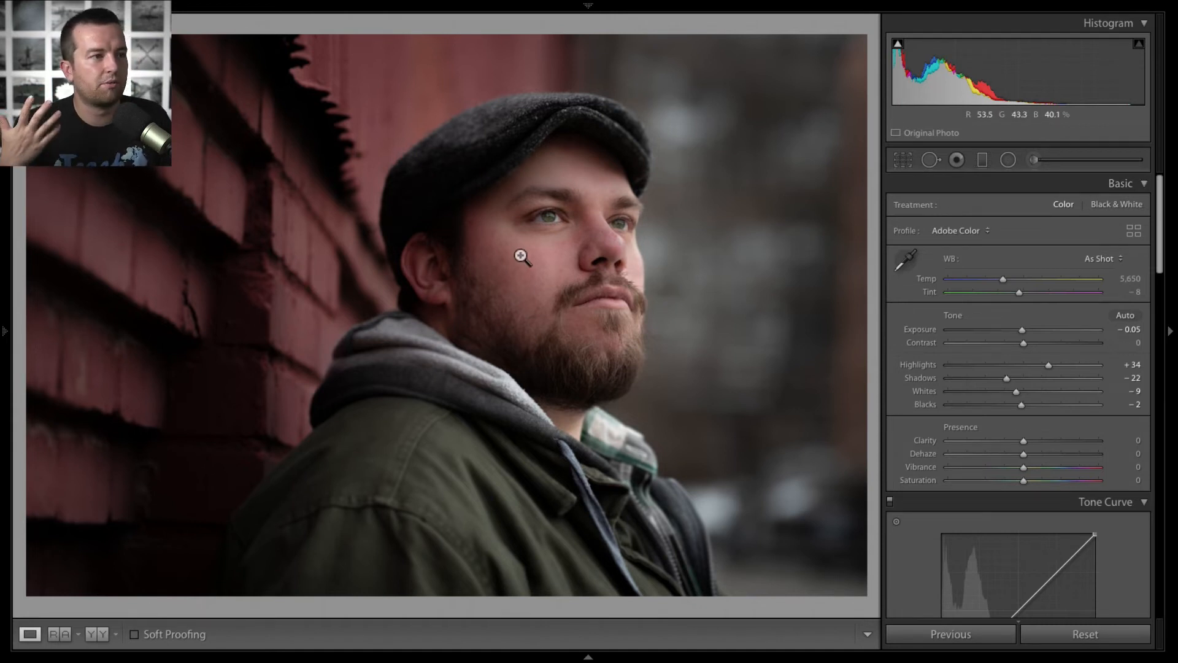
- Start a new adjustment brush close up on the eyes, with size 4.6 and the mask overlay shown
left_click_drag(563, 230, 626, 297)
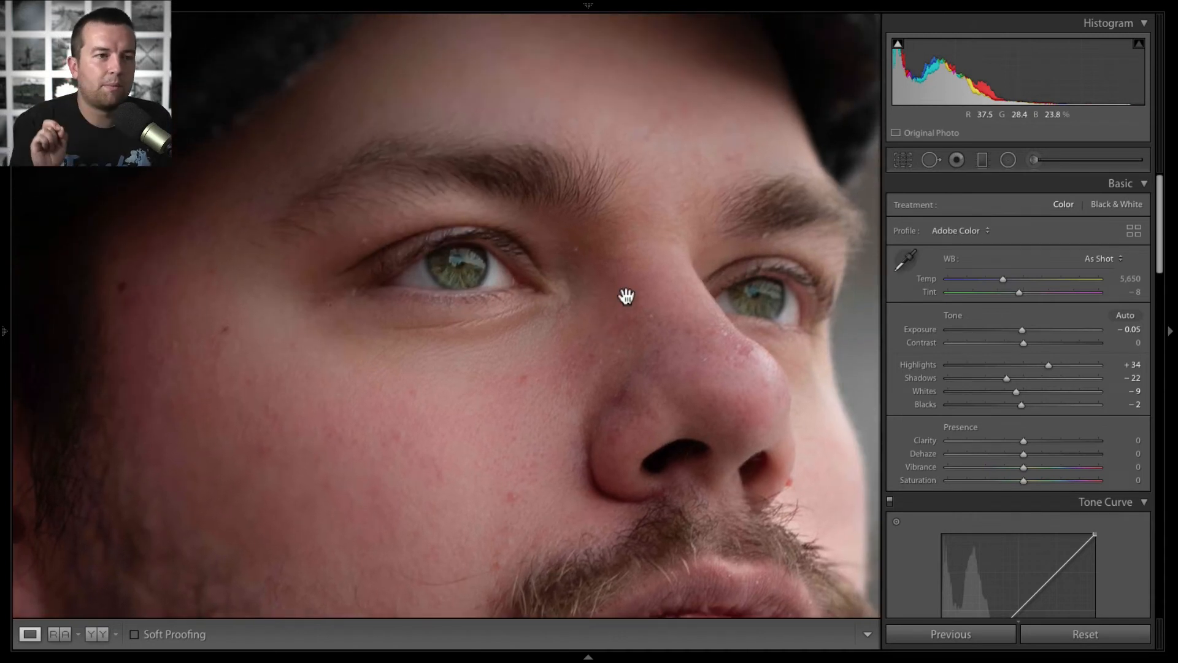
left_click(1032, 161)
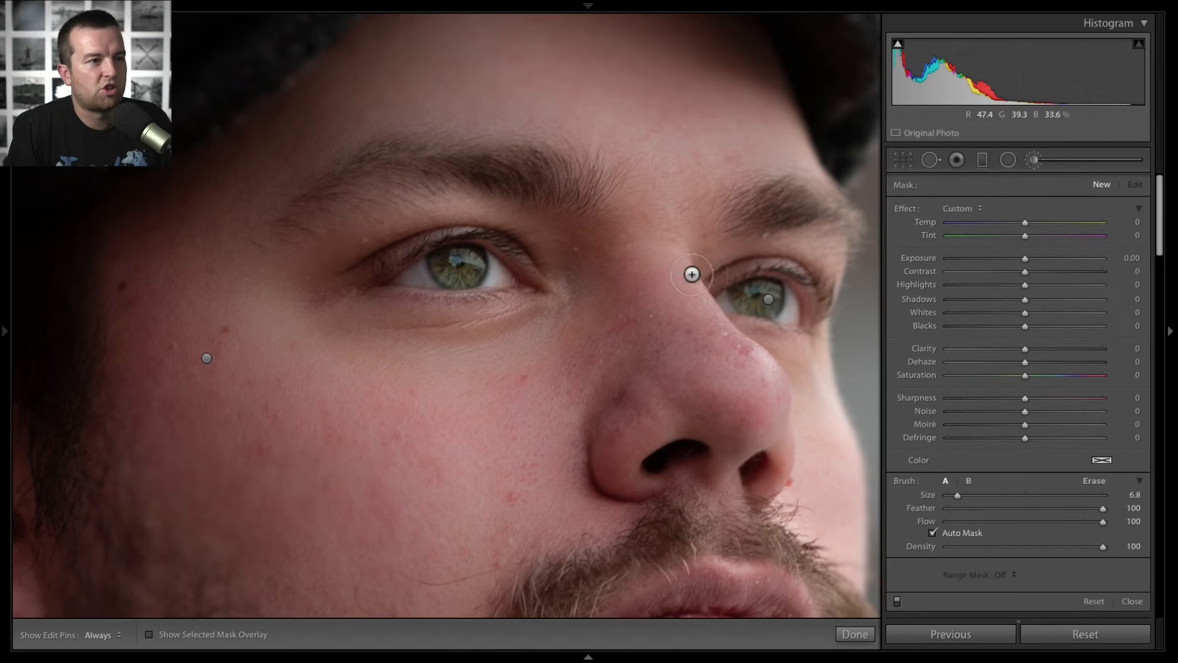
left_click_drag(957, 496, 954, 498)
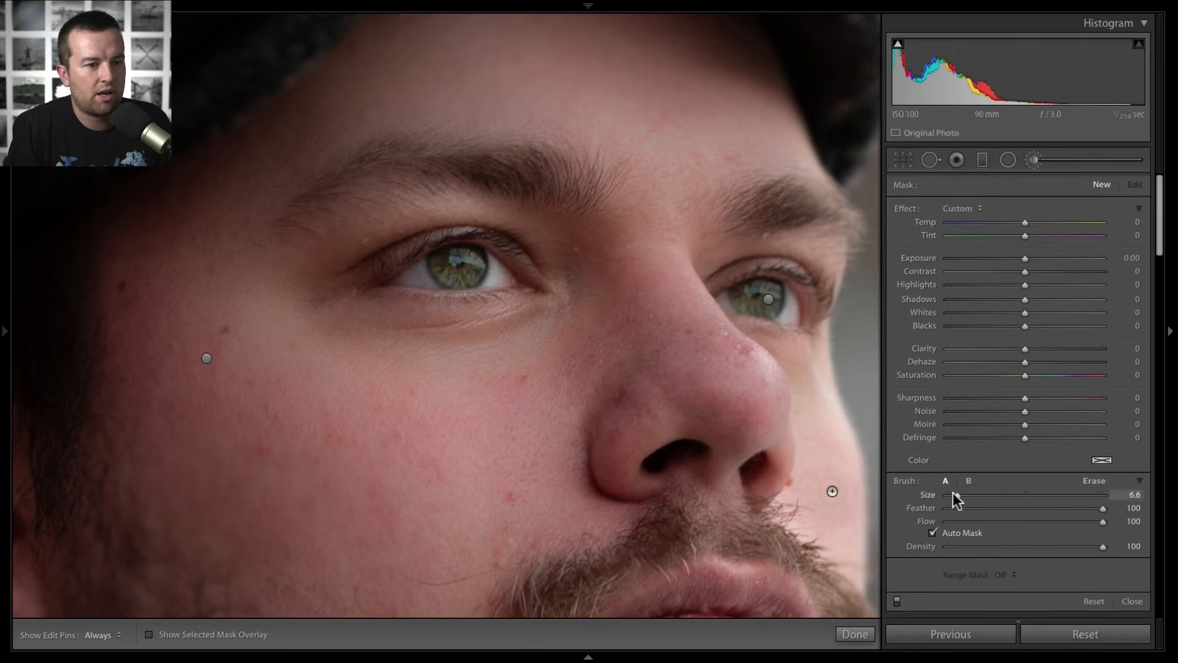
key("o")
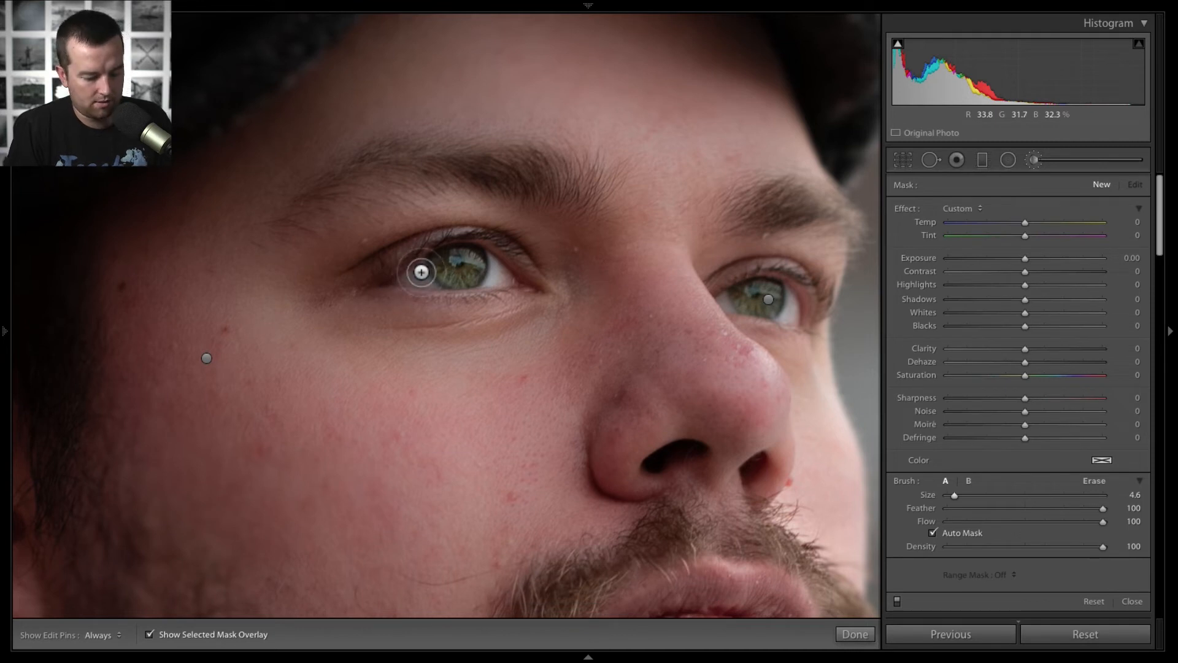
- Paint the adjustment brush mask over the whites of both eyes with Auto Mask on
key("h")
key("h")
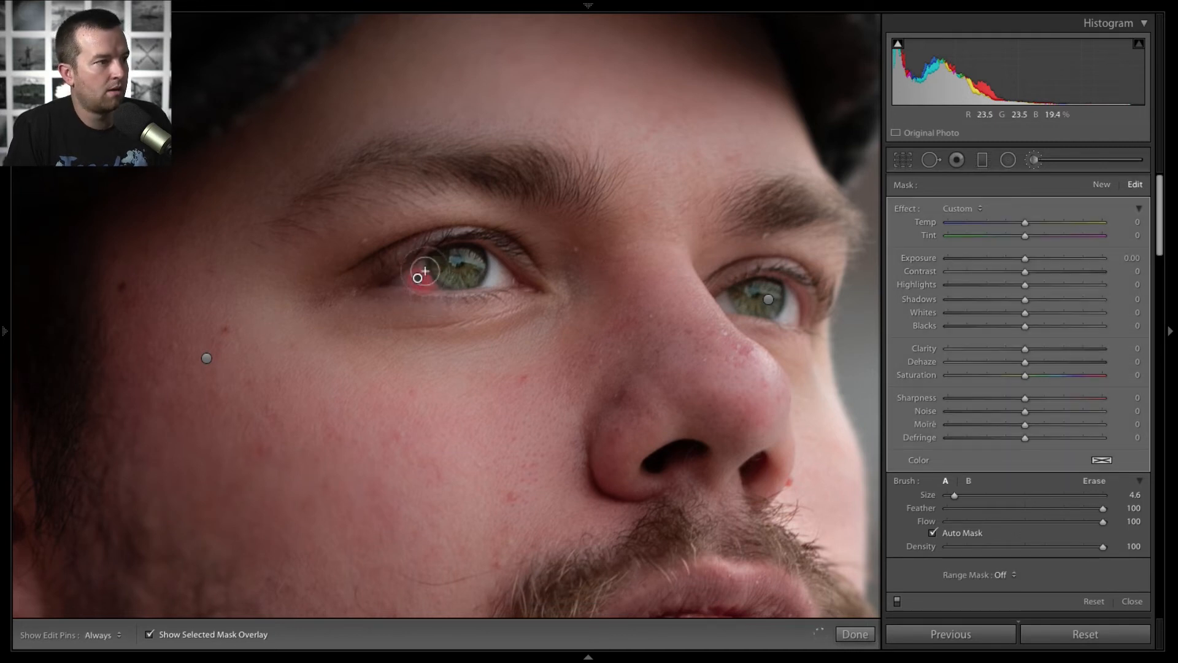
mouse_move(419, 266)
left_mouse_down()
mouse_move(395, 280)
mouse_move(503, 274)
left_mouse_up()
key("super+z")
left_click_drag(404, 277, 423, 277)
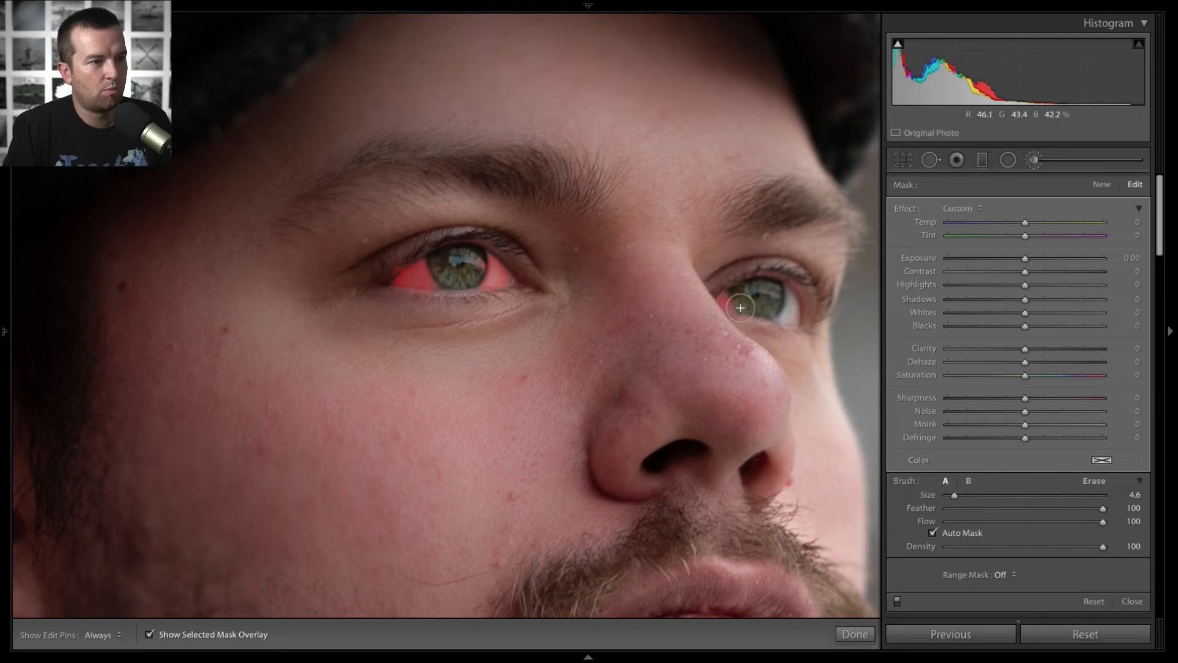
left_click_drag(740, 308, 789, 319)
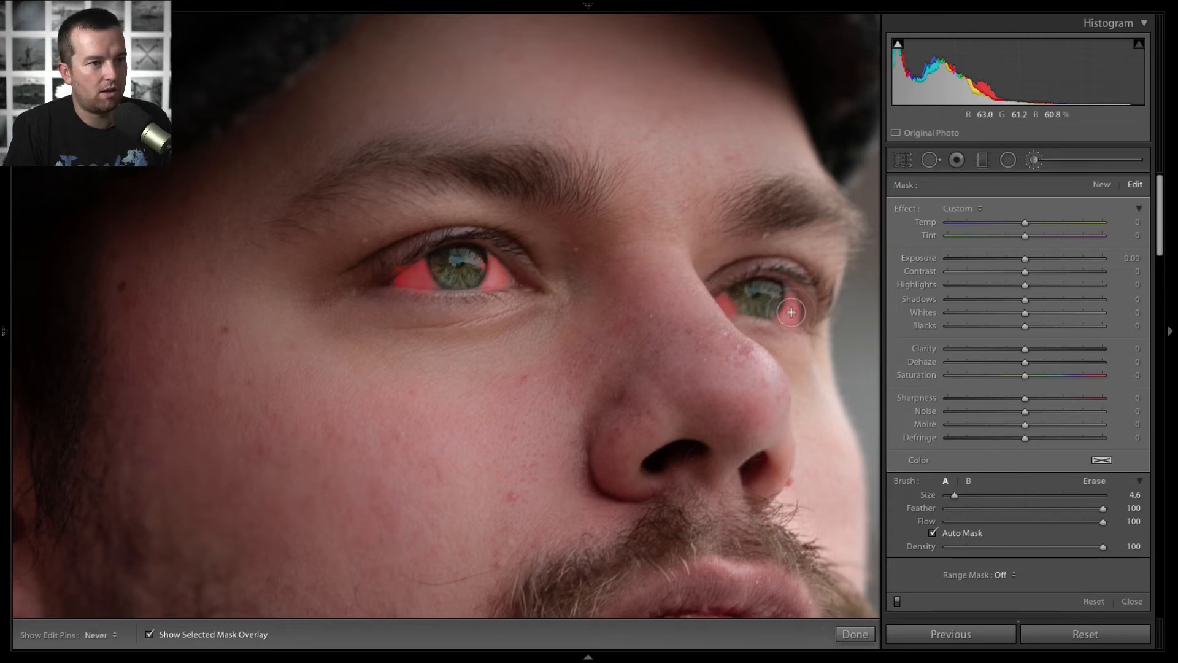
- Erase the brush mask from both irises with the erase brush at size 4.8, and hide the mask overlay
left_click(1098, 481)
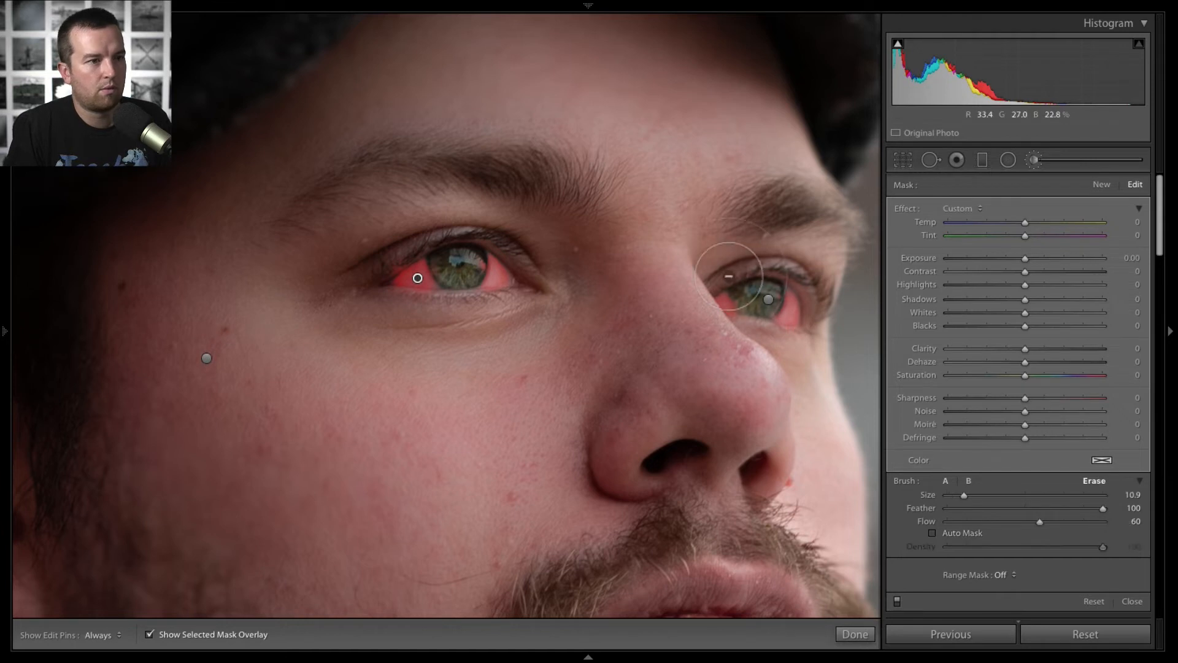
left_click_drag(958, 492, 954, 492)
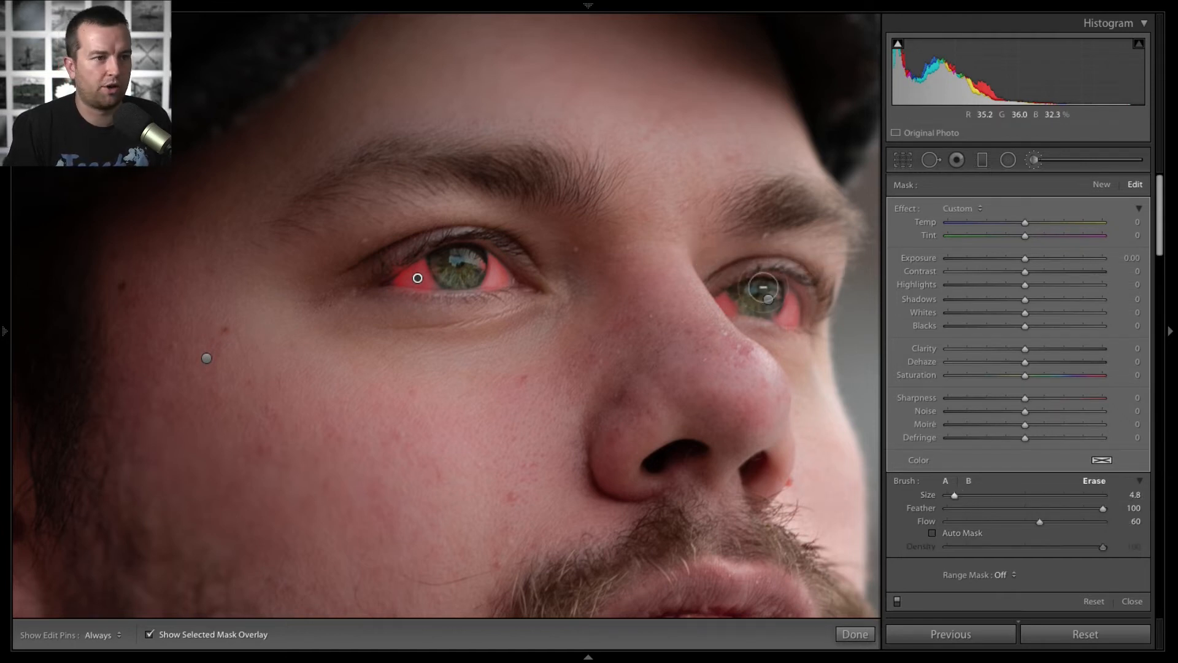
left_click_drag(762, 287, 760, 313)
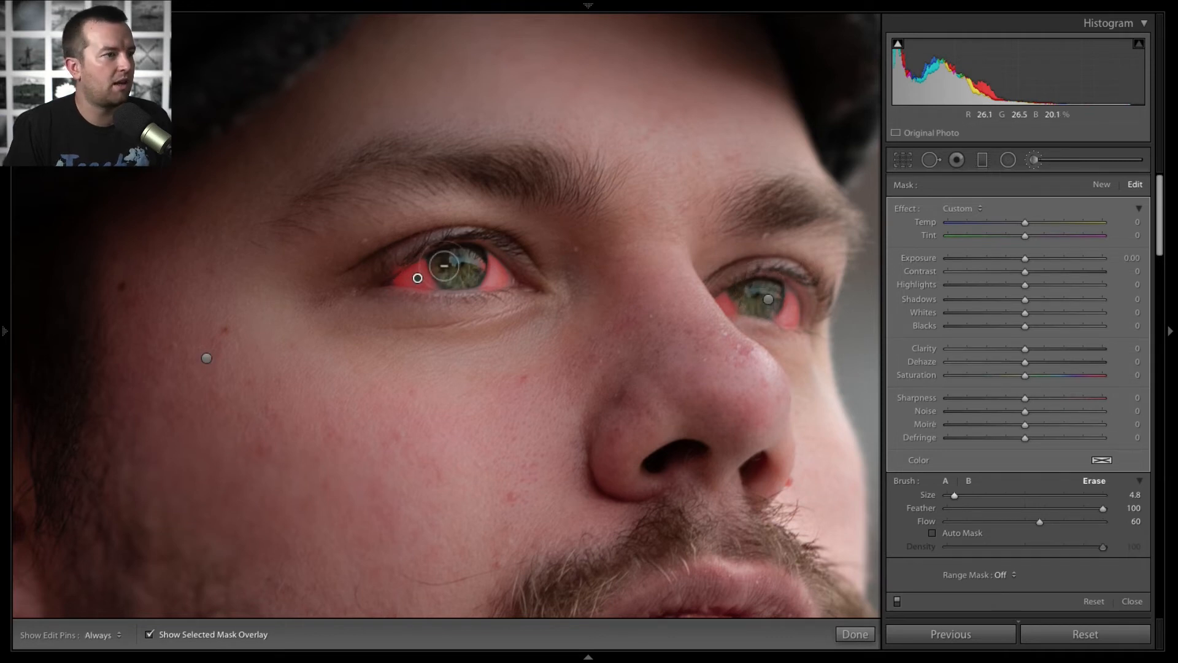
left_click_drag(443, 272, 472, 264)
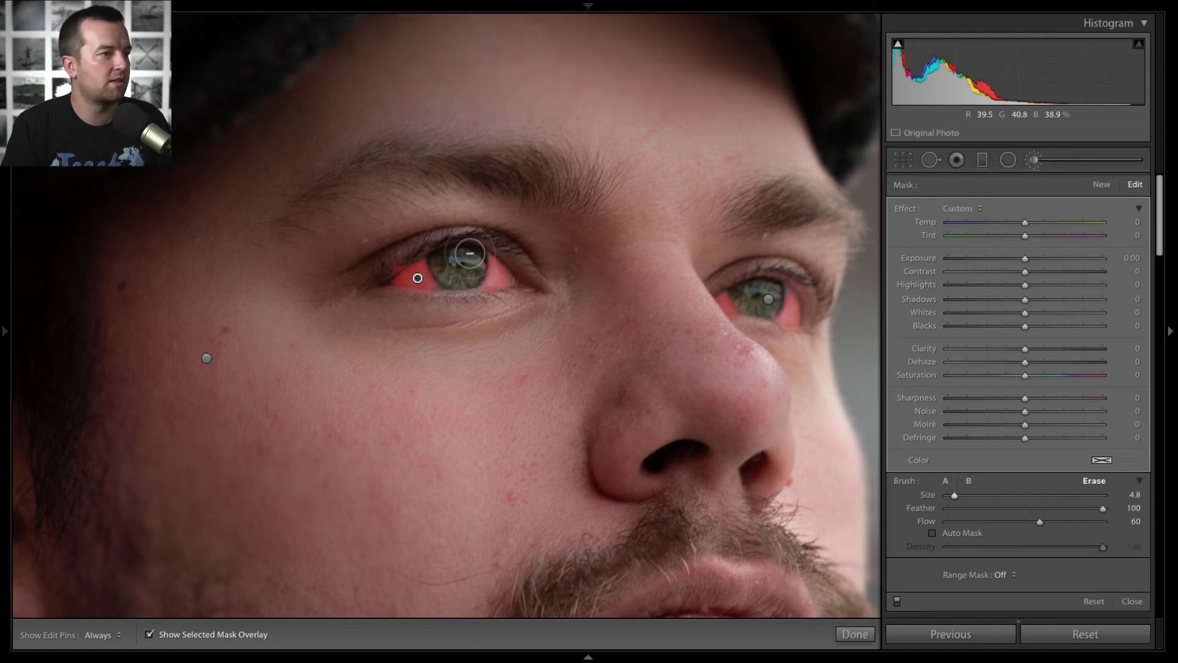
left_click_drag(475, 258, 624, 154)
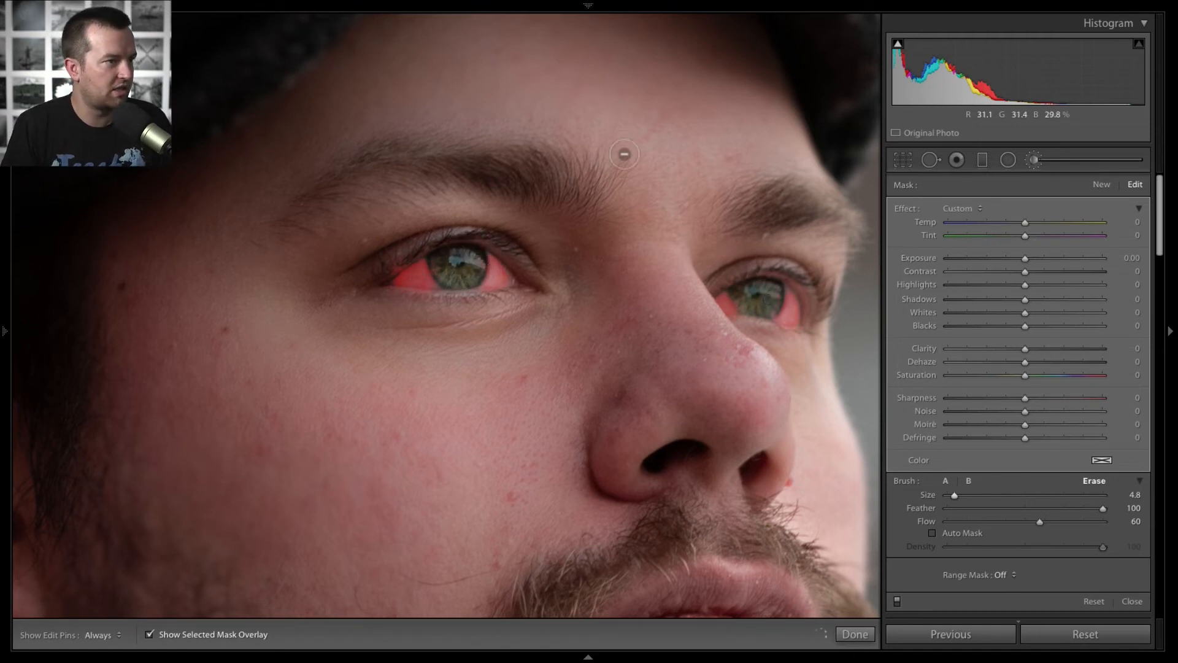
key("h")
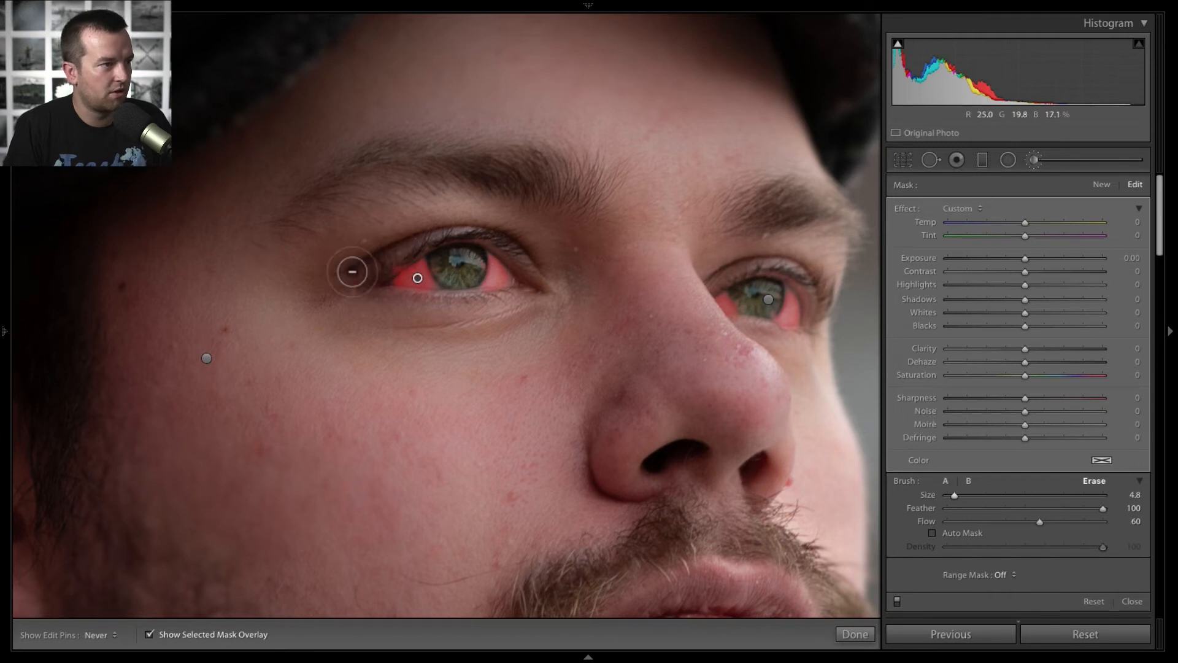
key("h")
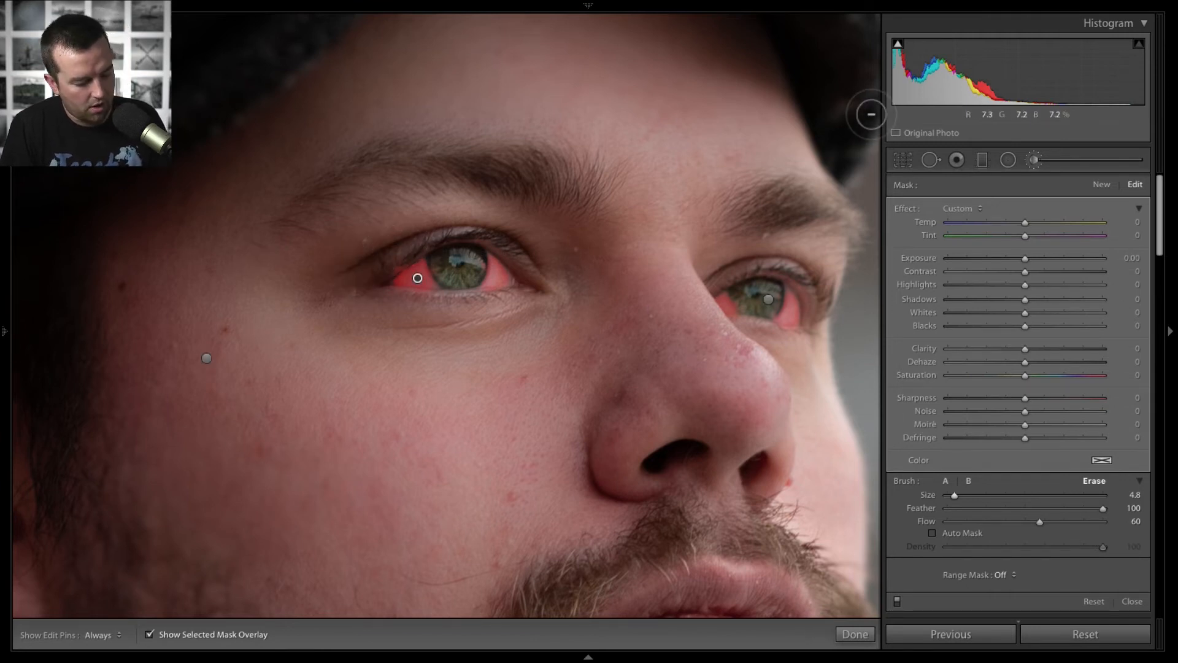
key("o")
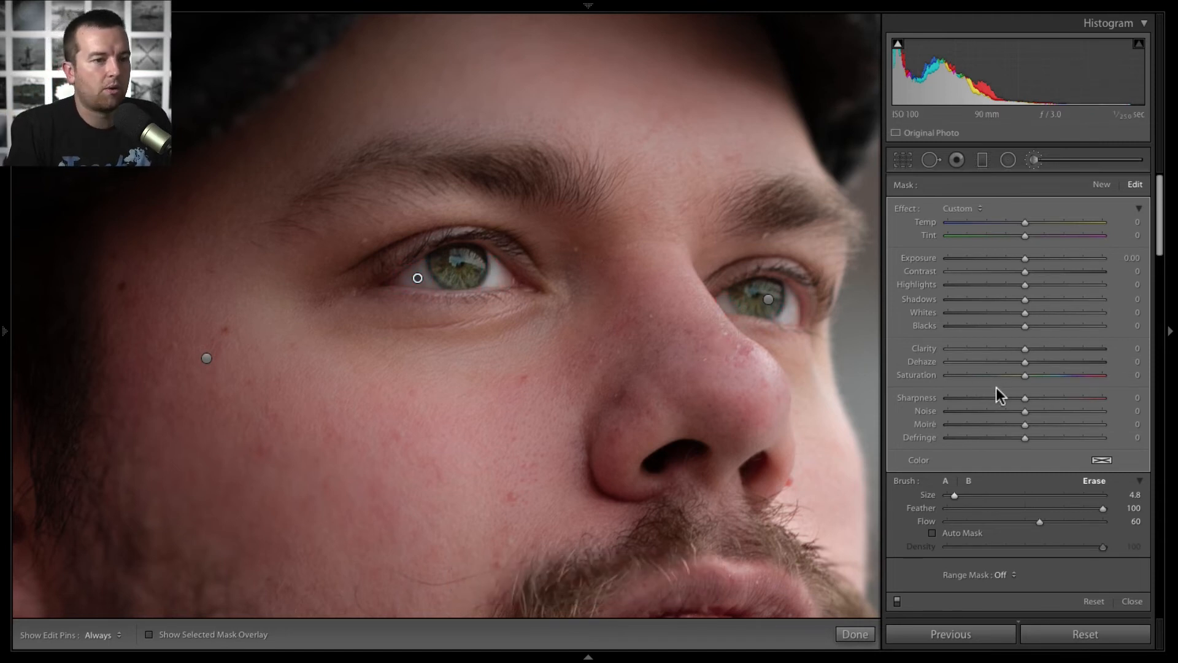
- Set the eye-white brush adjustment's exposure to 0.41 and its saturation to -43
mouse_move(1022, 258)
left_mouse_down()
mouse_move(1078, 263)
mouse_move(1032, 259)
left_mouse_up()
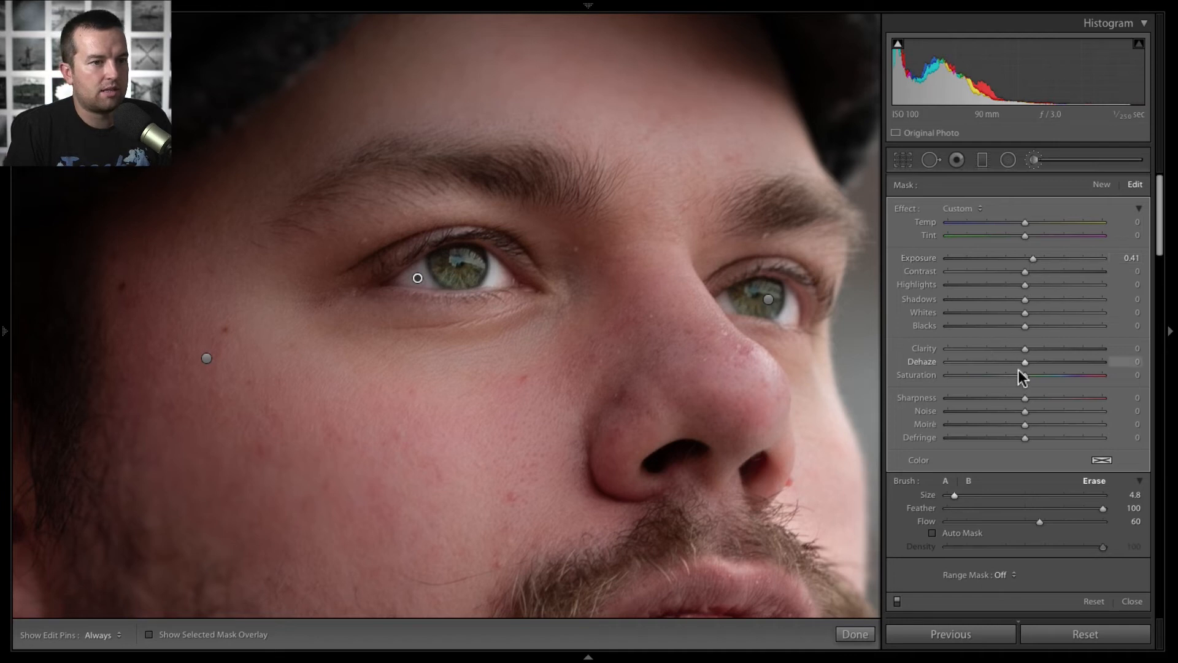
left_click_drag(1014, 380, 1006, 375)
left_click_drag(1005, 370, 993, 377)
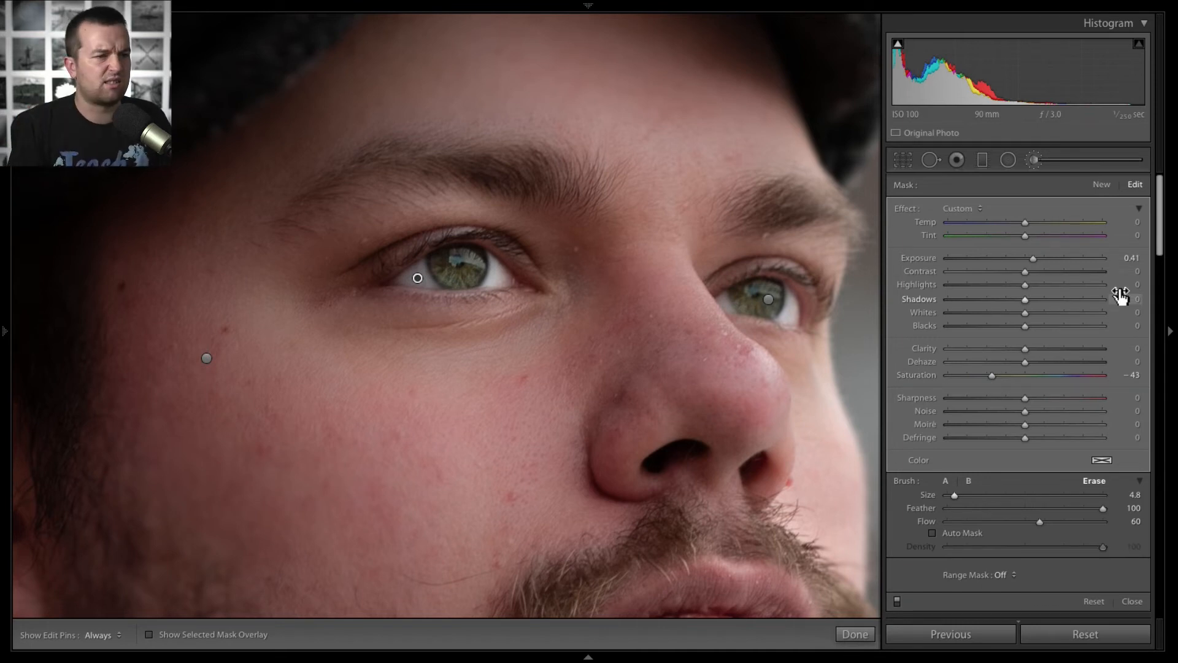
- Compare the close-up of the eyes with its unedited version and finish the brush adjustment
key("backslash")
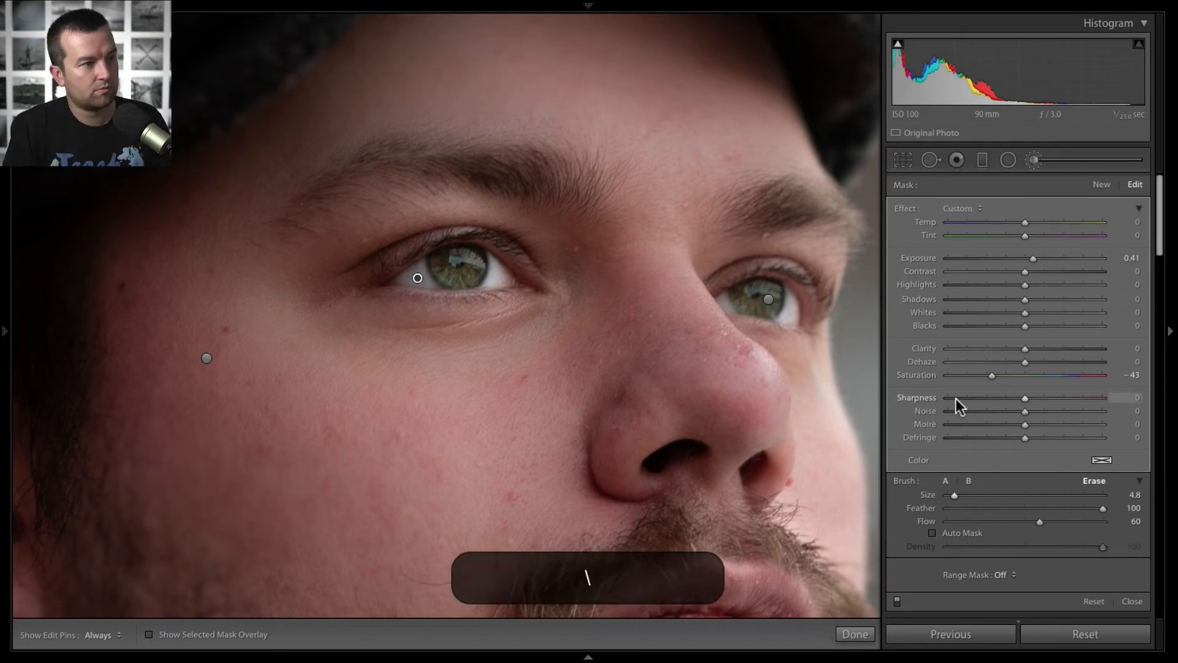
key("backslash")
key("backslash")
key("backslash")
key("backslash")
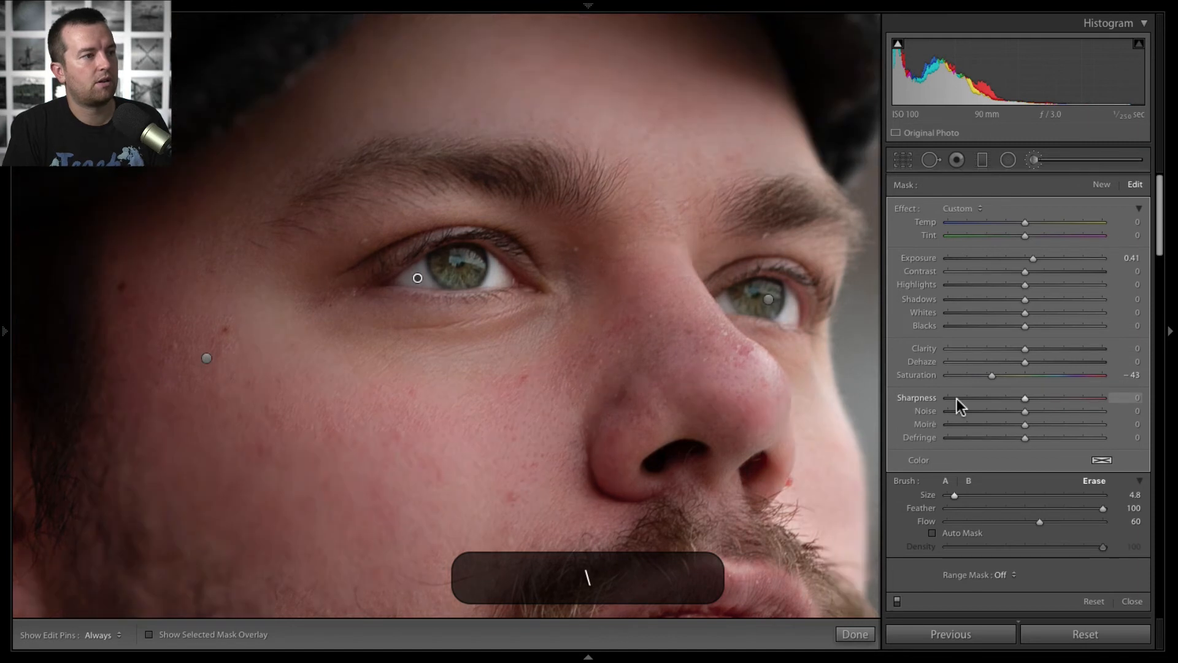
key("z")
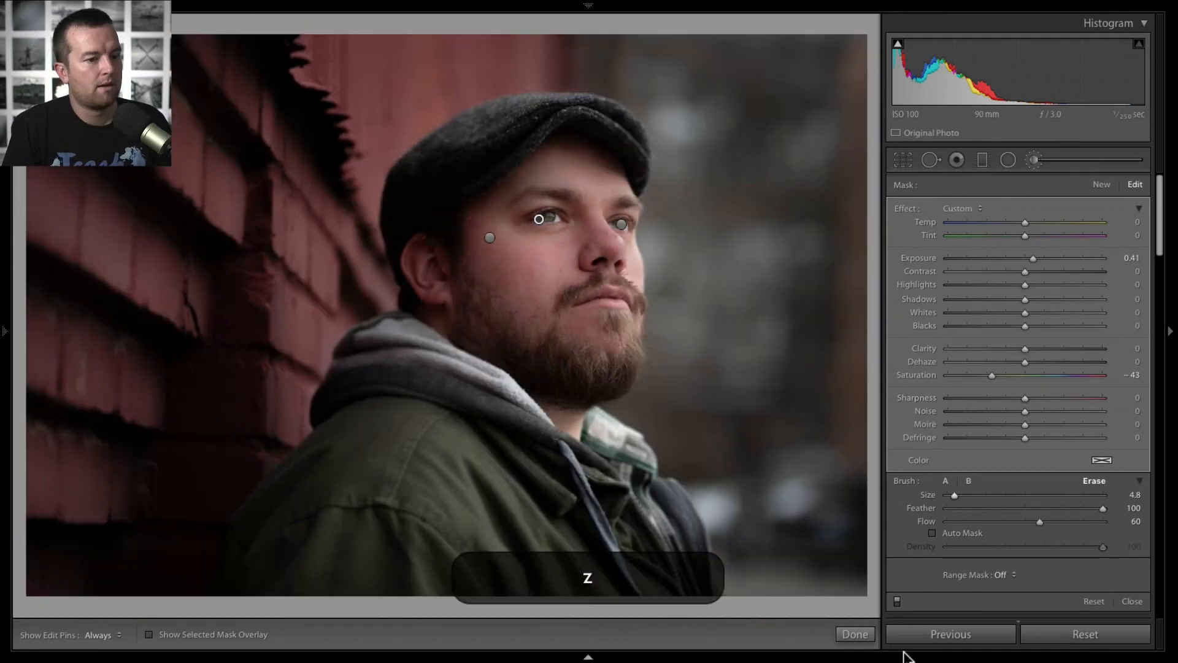
left_click(862, 634)
mouse_move(1065, 5)
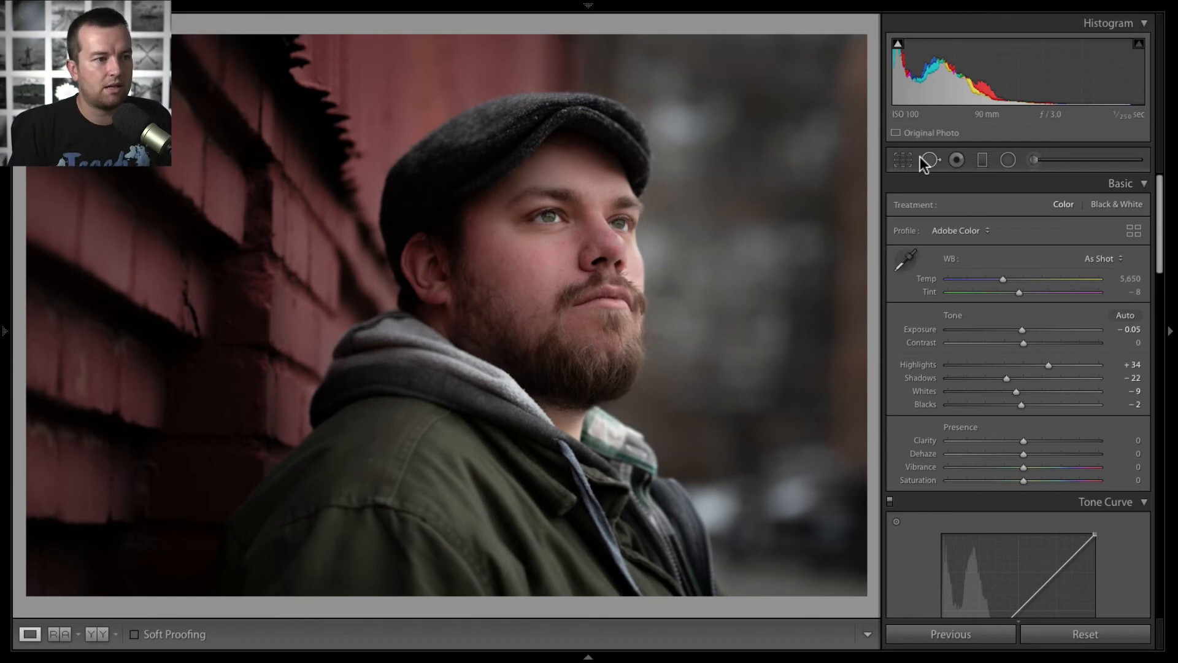
- Start a new adjustment brush close up on the mouth, with size 9.3 and the mask overlay shown
left_click(579, 311)
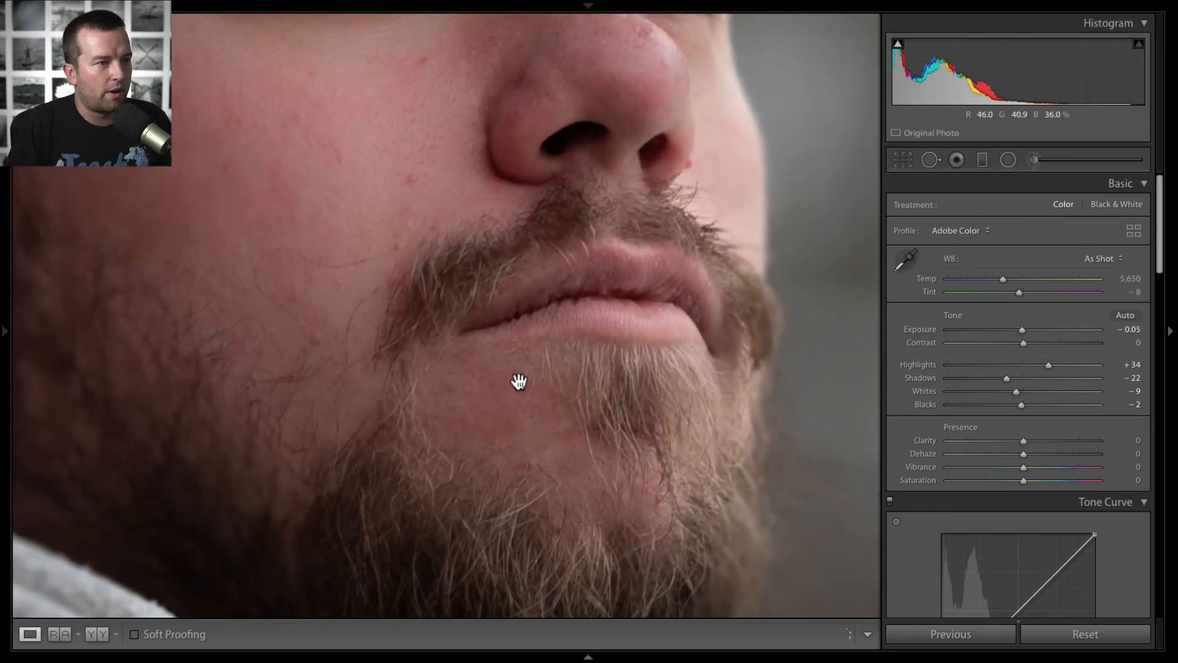
left_click(1034, 160)
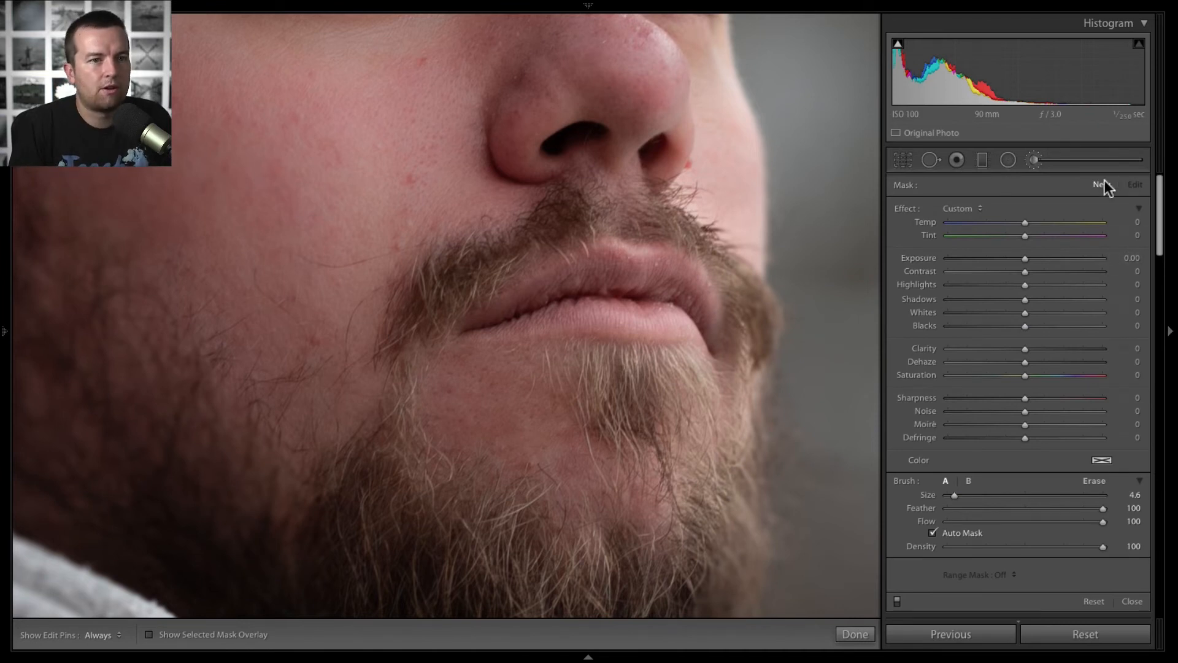
left_click_drag(954, 495, 961, 495)
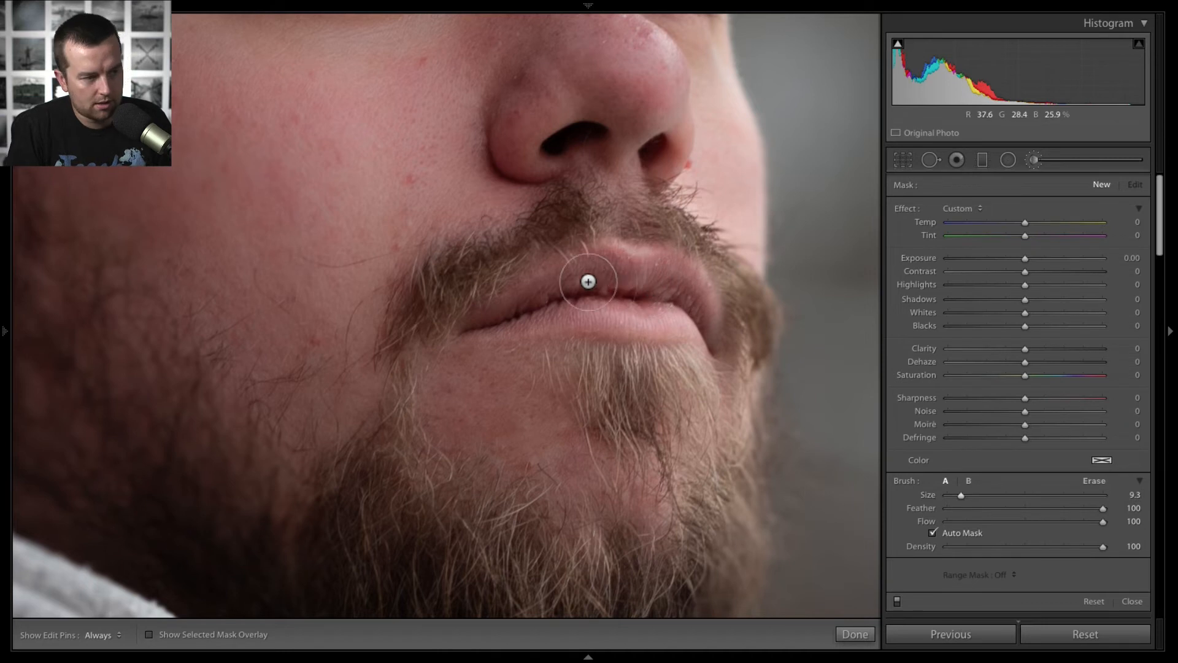
key("o")
- Paint the adjustment brush mask over both lips with Auto Mask on
left_click(639, 281)
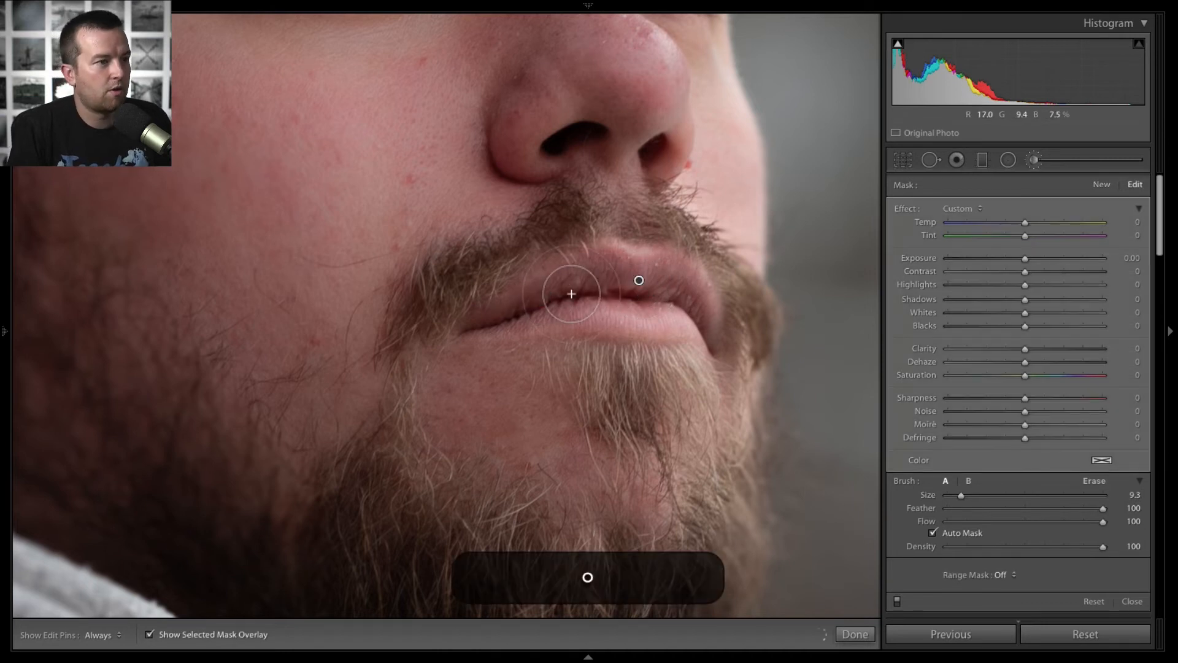
mouse_move(568, 295)
left_mouse_down()
mouse_move(490, 324)
mouse_move(580, 299)
mouse_move(634, 317)
mouse_move(662, 309)
mouse_move(606, 315)
mouse_move(688, 319)
mouse_move(669, 288)
mouse_move(605, 290)
mouse_move(593, 281)
mouse_move(606, 272)
mouse_move(588, 281)
mouse_move(688, 298)
mouse_move(646, 286)
mouse_move(564, 305)
left_mouse_up()
key("h")
key("h")
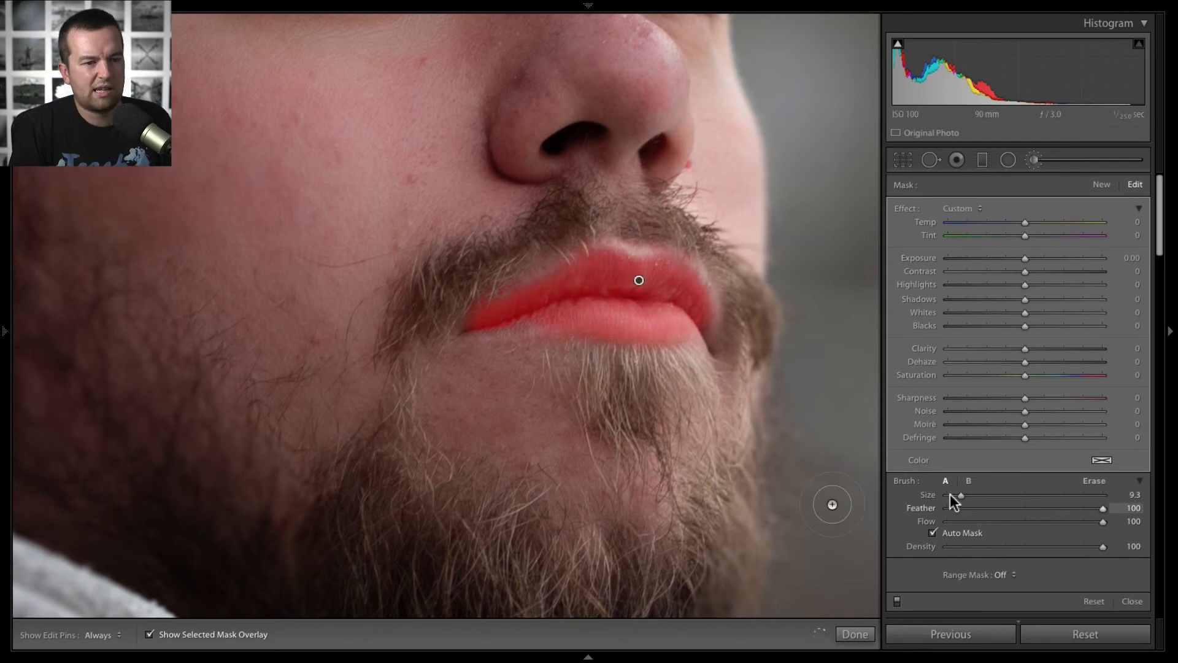
- Fill in the lip mask along the upper lip and mouth corners at brush size 5.2, and hide the mask overlay
left_click_drag(958, 487, 951, 492)
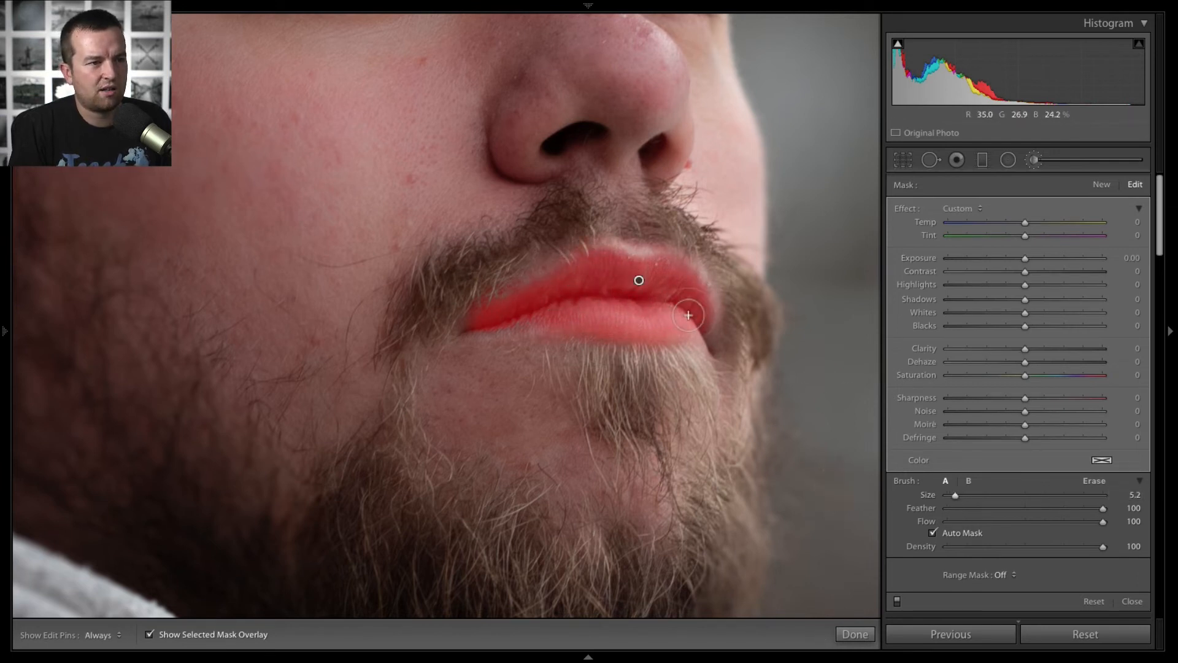
key("h")
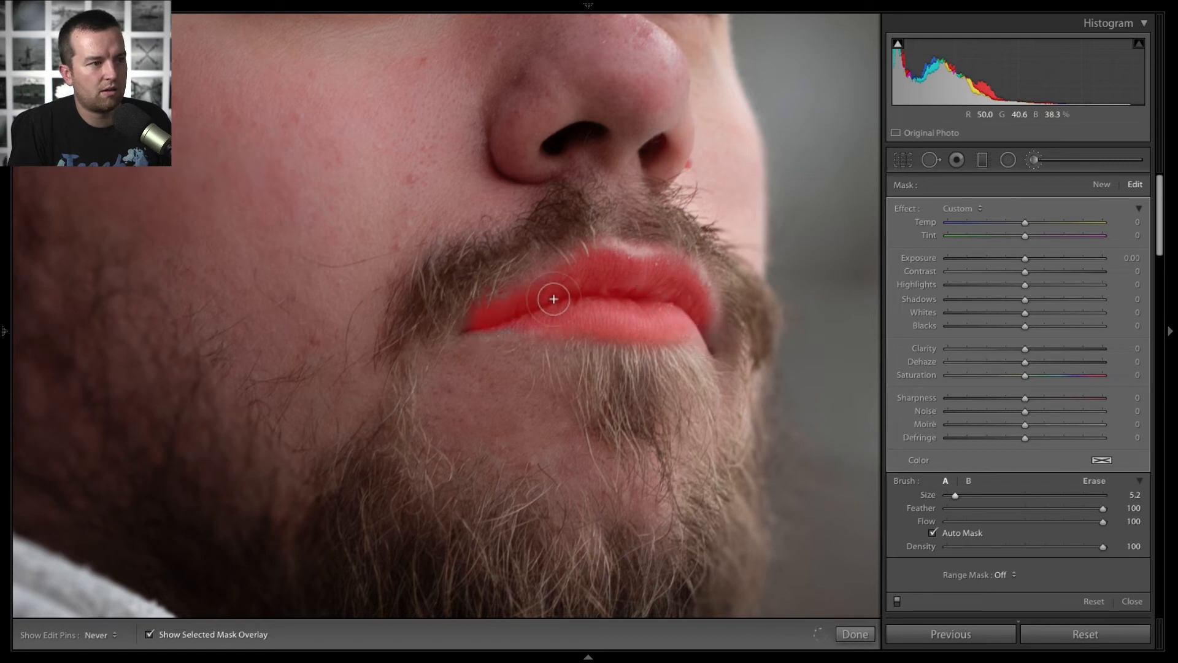
mouse_move(608, 288)
left_mouse_down()
mouse_move(650, 276)
mouse_move(556, 289)
mouse_move(590, 258)
mouse_move(638, 264)
mouse_move(738, 325)
left_mouse_up()
left_click_drag(503, 323, 568, 298)
key("o")
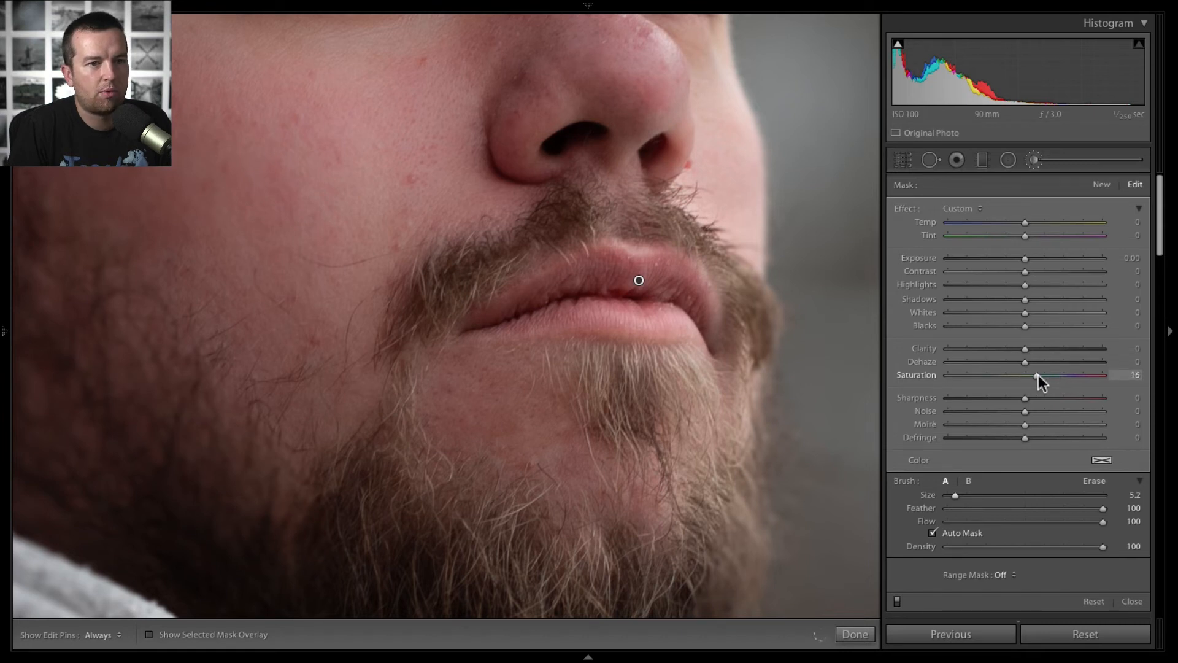
- Try a tint of 34 and a saturation of 16 on the lips, checking them in the full portrait
left_click_drag(1044, 235, 1043, 234)
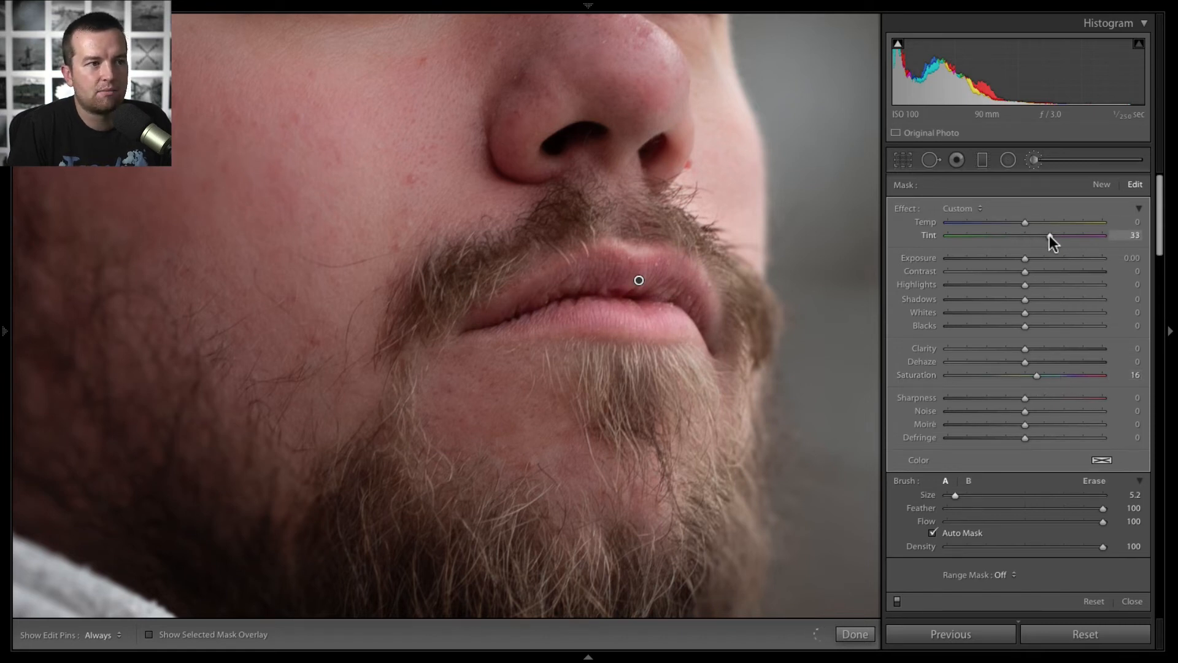
left_click_drag(1051, 237, 1049, 237)
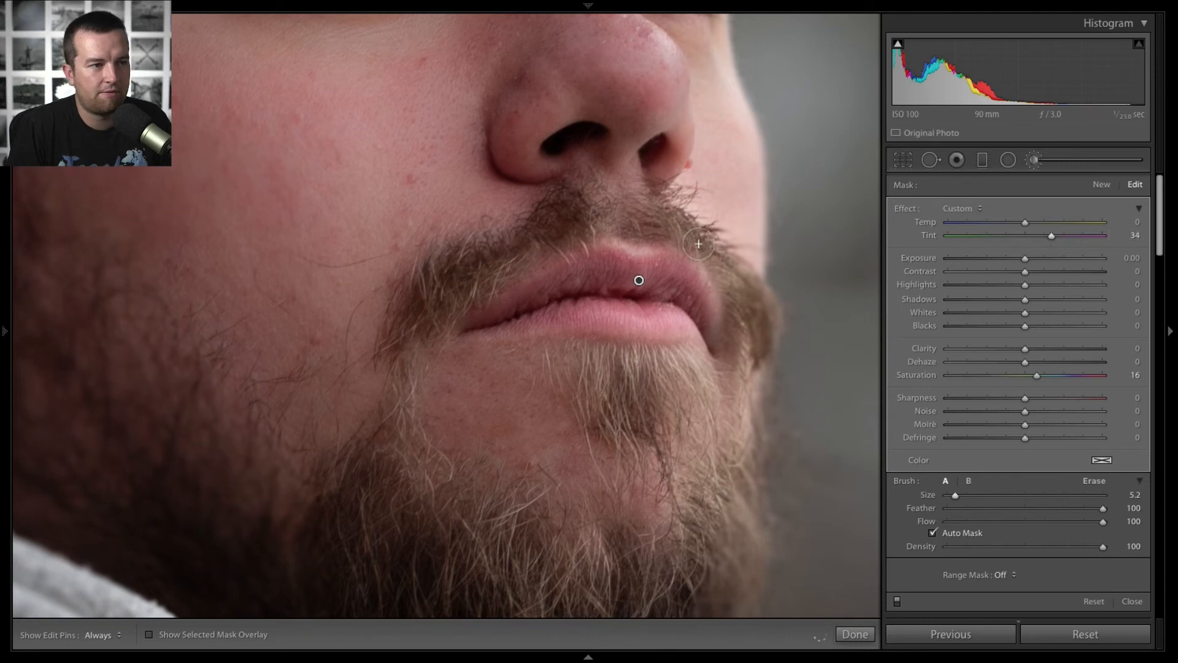
key("z")
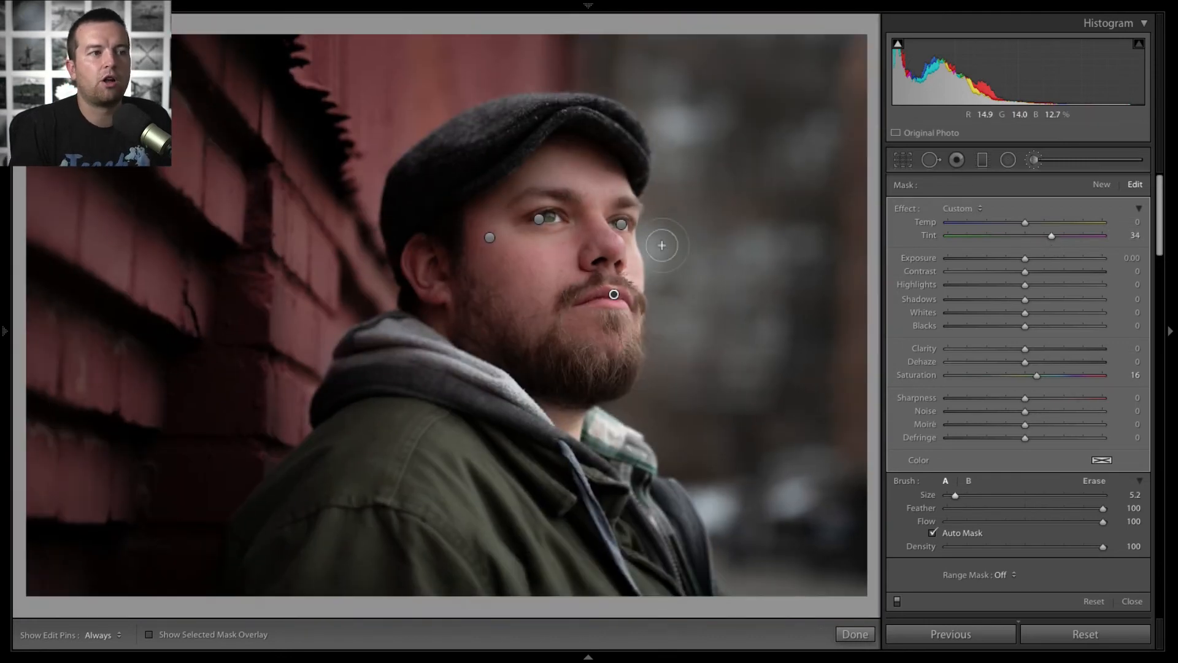
key("z")
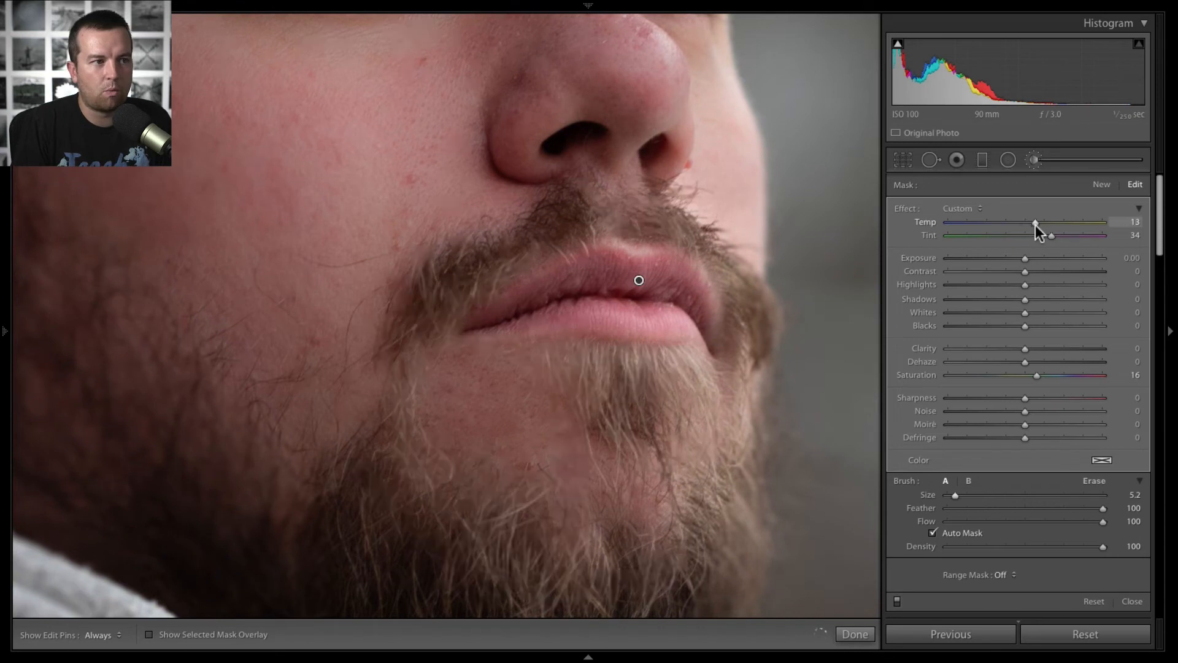
- Try temp 8, tint 40, saturation 12 and exposure -0.45 on the lips, and view the full portrait
left_click_drag(1030, 222, 1030, 226)
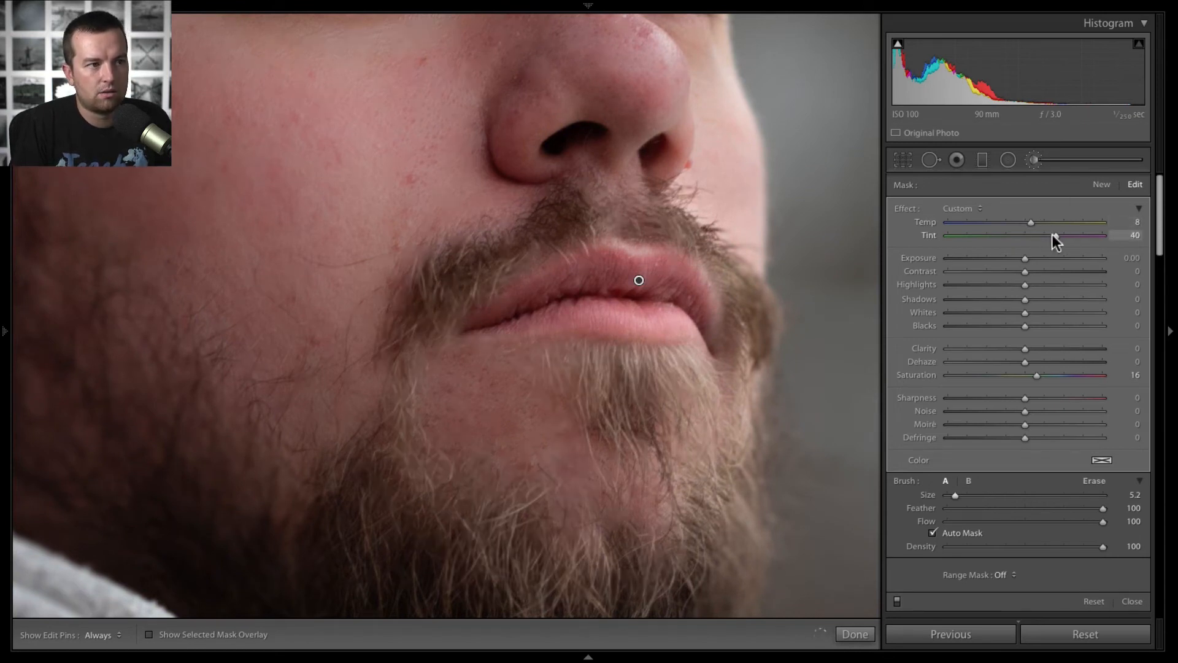
left_click(1032, 377)
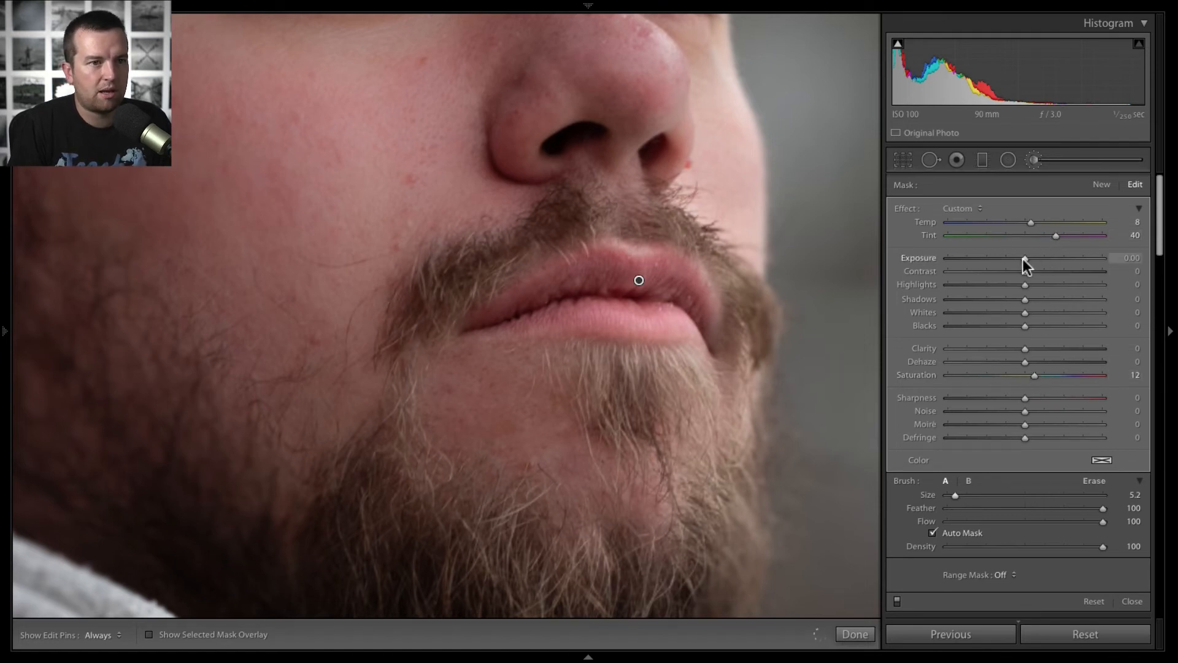
left_click_drag(1022, 259, 1015, 257)
key("z")
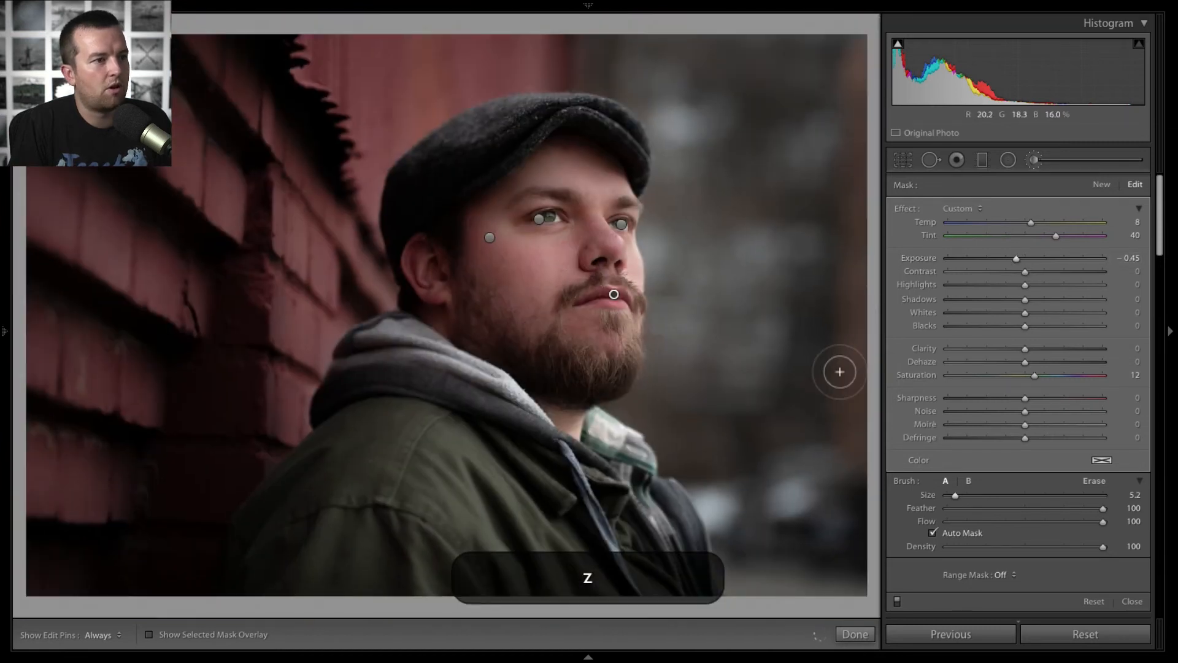
- Set the lip brush to temp 0, tint 23, exposure 0 and saturation 11, and finish the adjustment
double_click(992, 256)
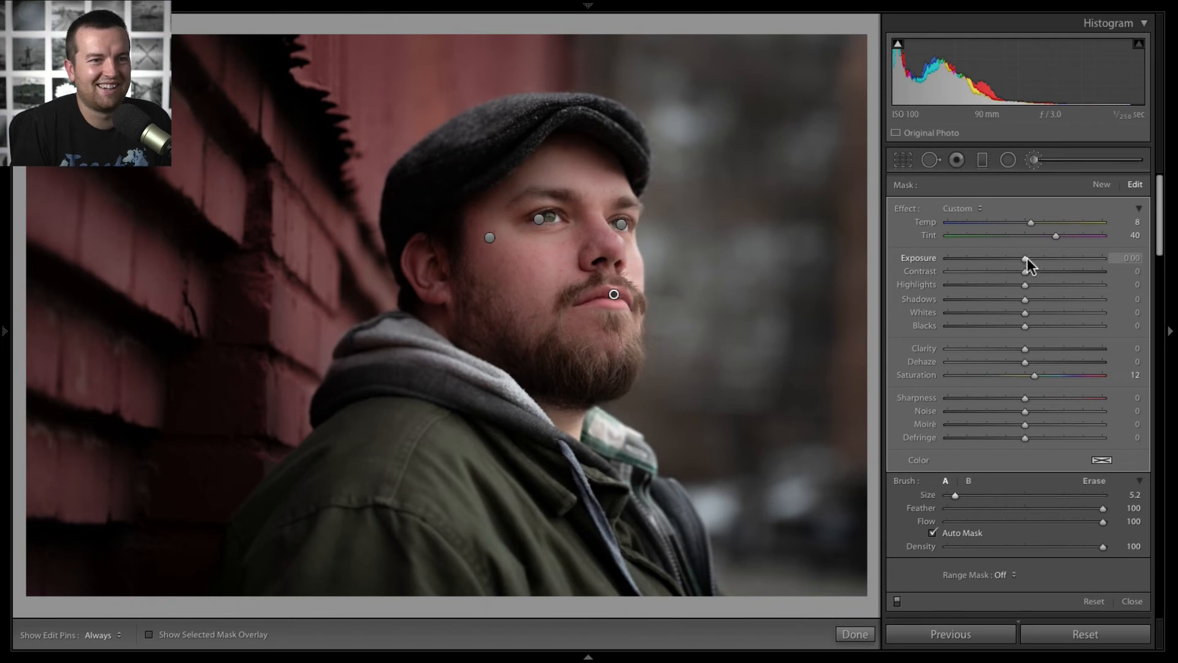
left_click_drag(1053, 235, 1047, 234)
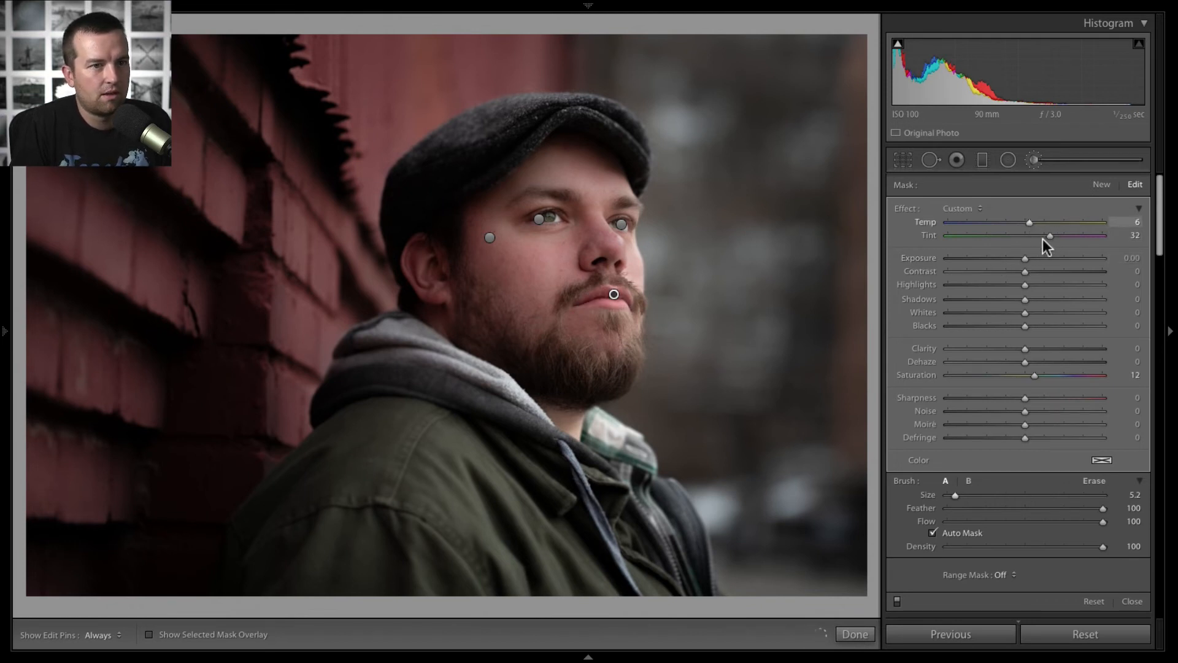
left_click_drag(1046, 235, 1041, 235)
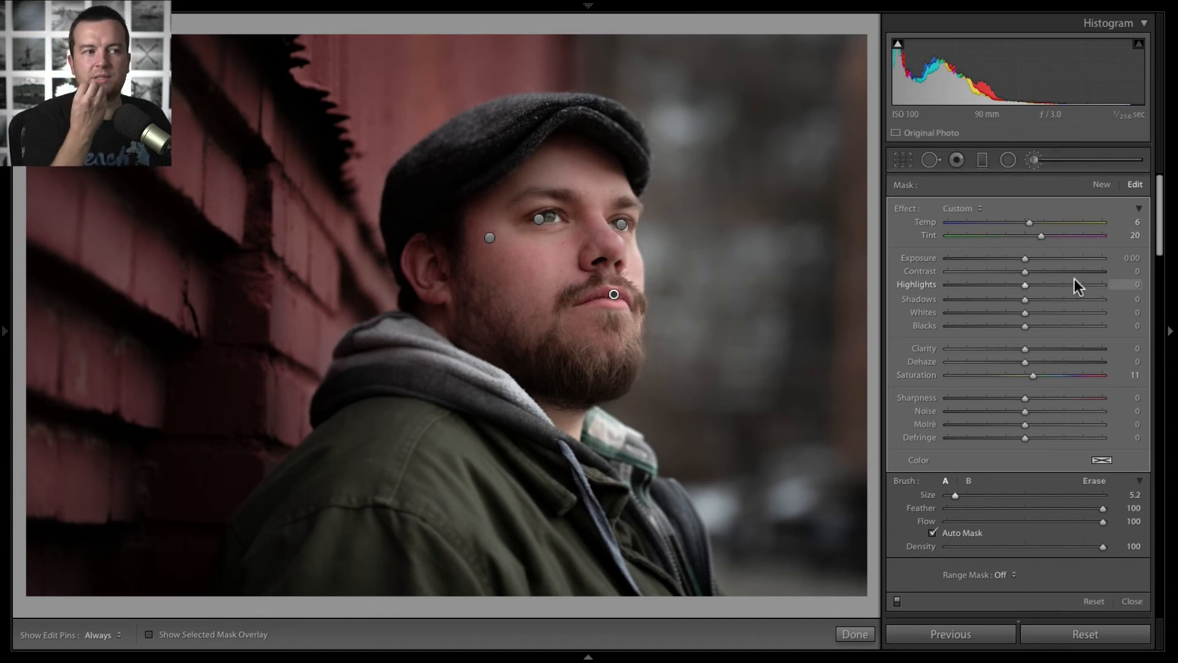
double_click(1029, 220)
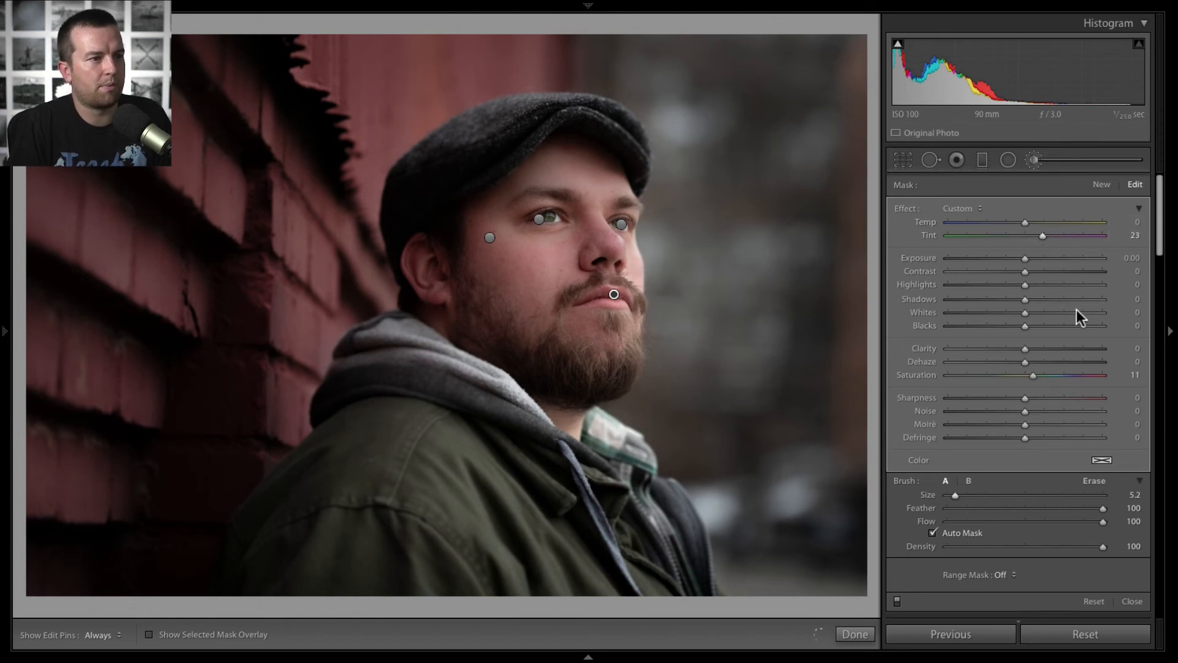
left_click(854, 635)
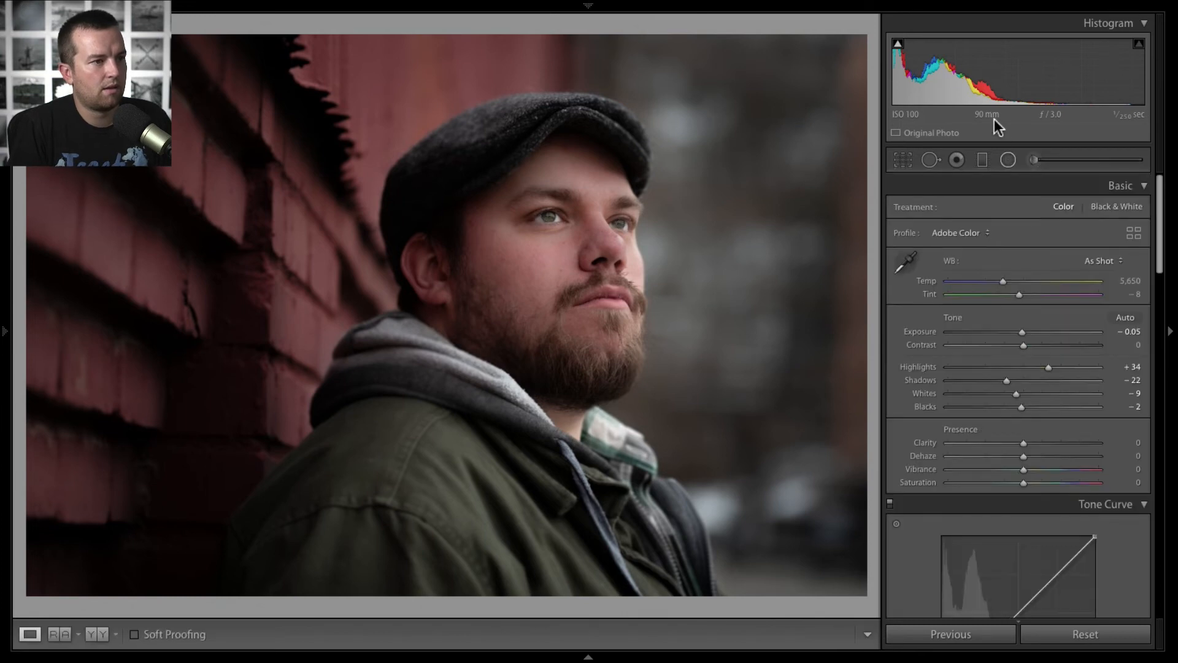
- Compare the full portrait before and after the local adjustments
key("backslash")
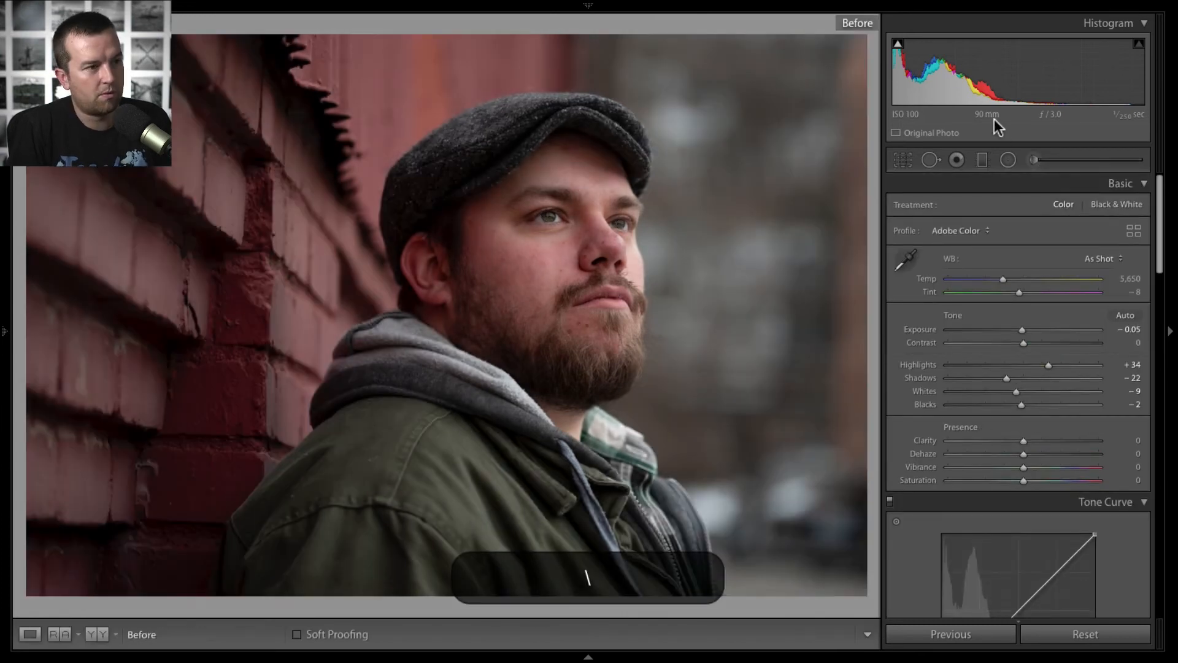
key("backslash")
key("backslash")
key("backslash")
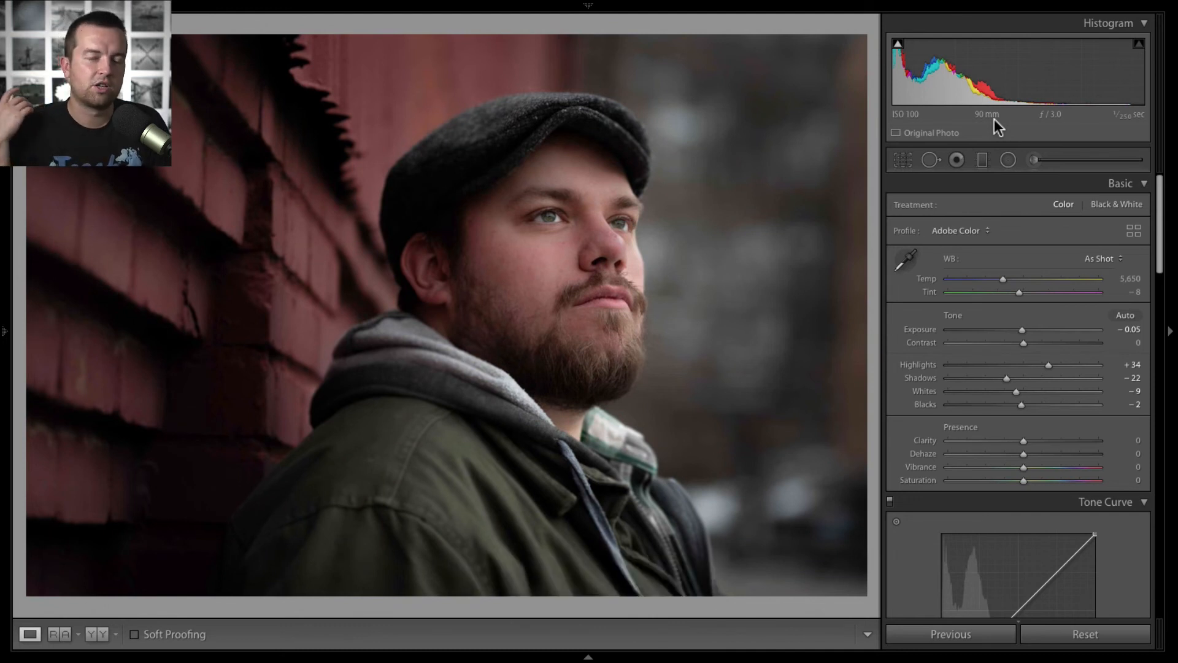
key("backslash")
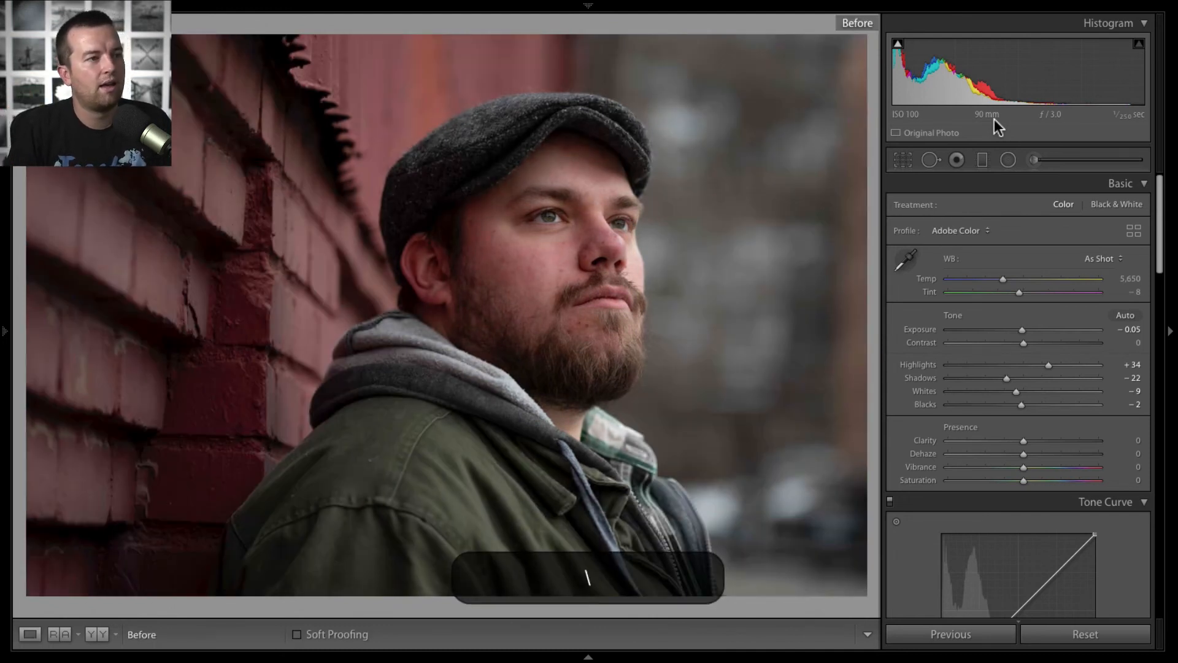
key("backslash")
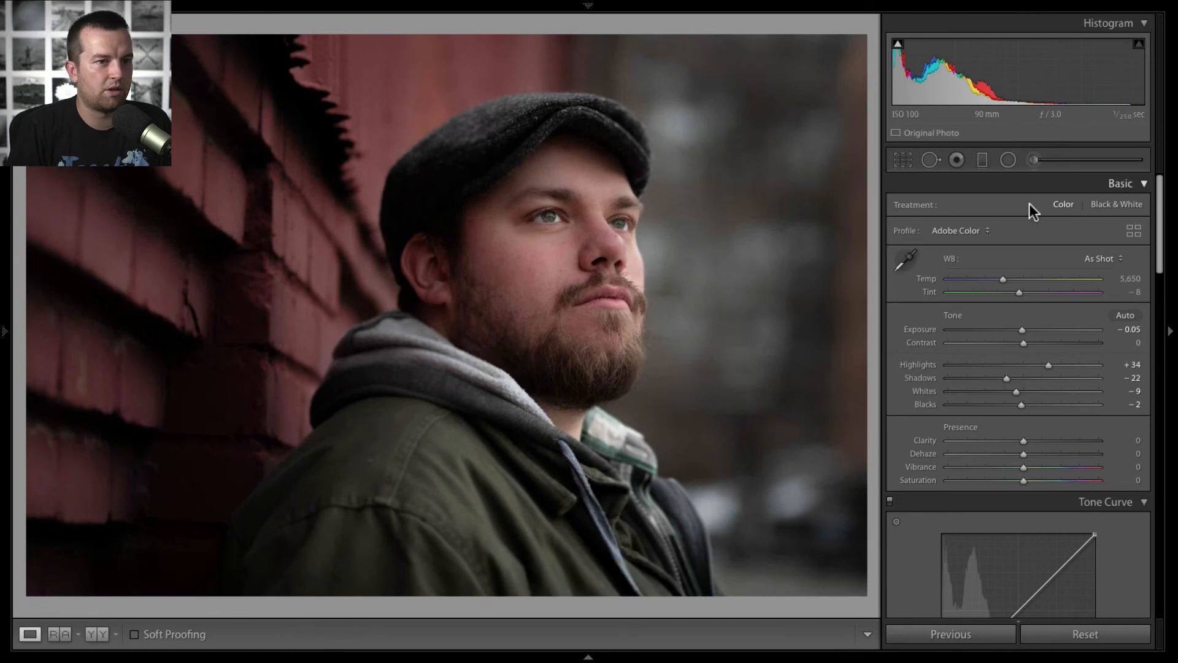
- Set the clarity of the cheek's skin-softening brush to -71 and compare the portrait with its before version
left_click(1036, 160)
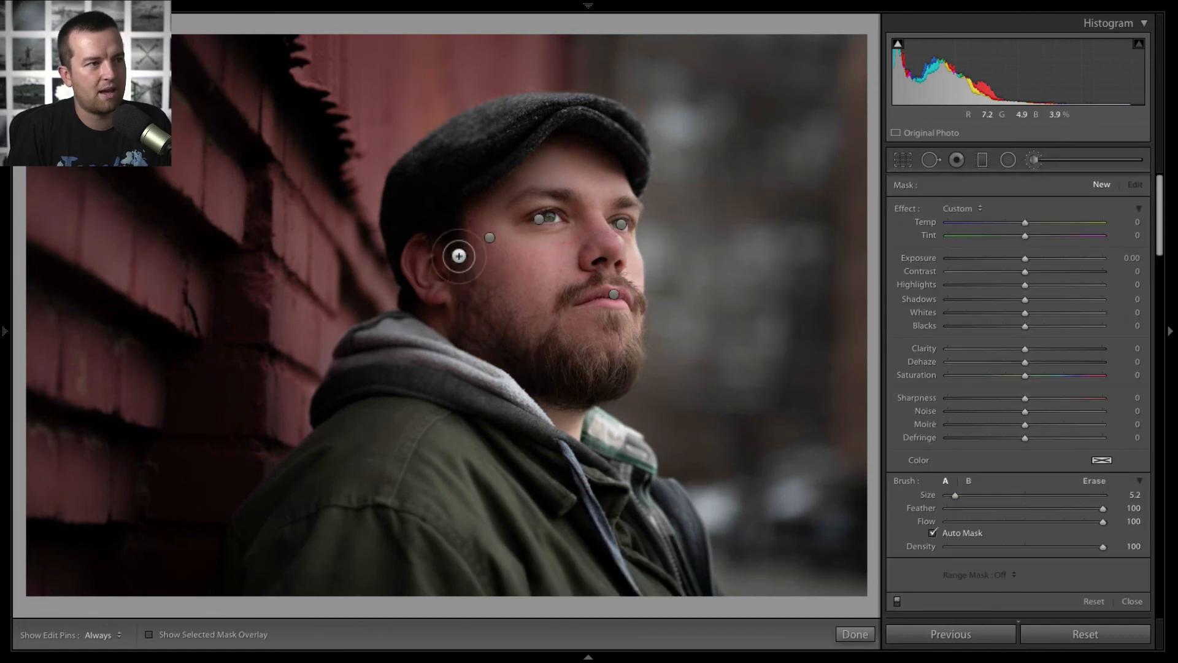
left_click(490, 238)
left_click(980, 348)
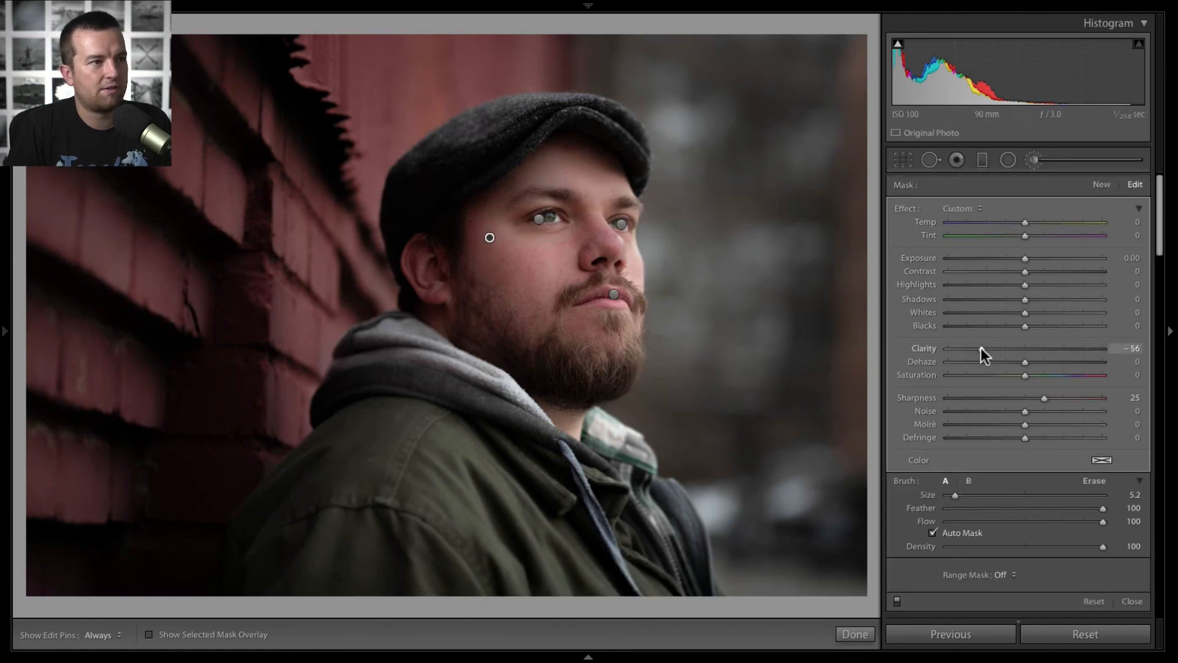
left_click_drag(978, 348, 969, 348)
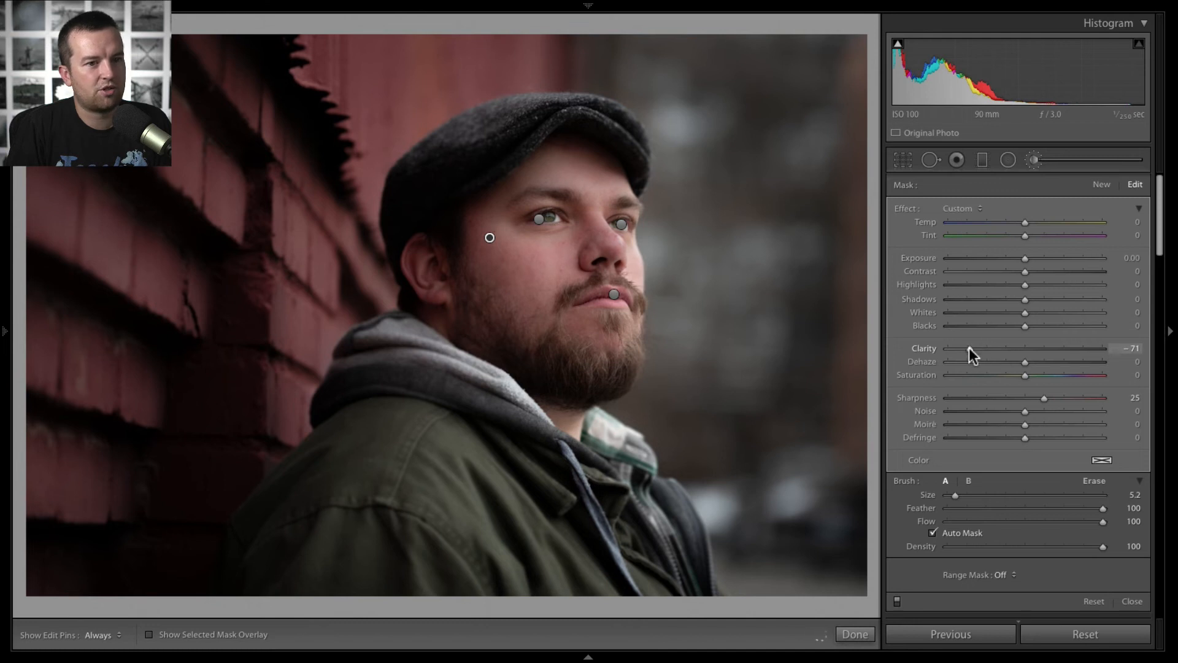
key("backslash")
key("backslash")
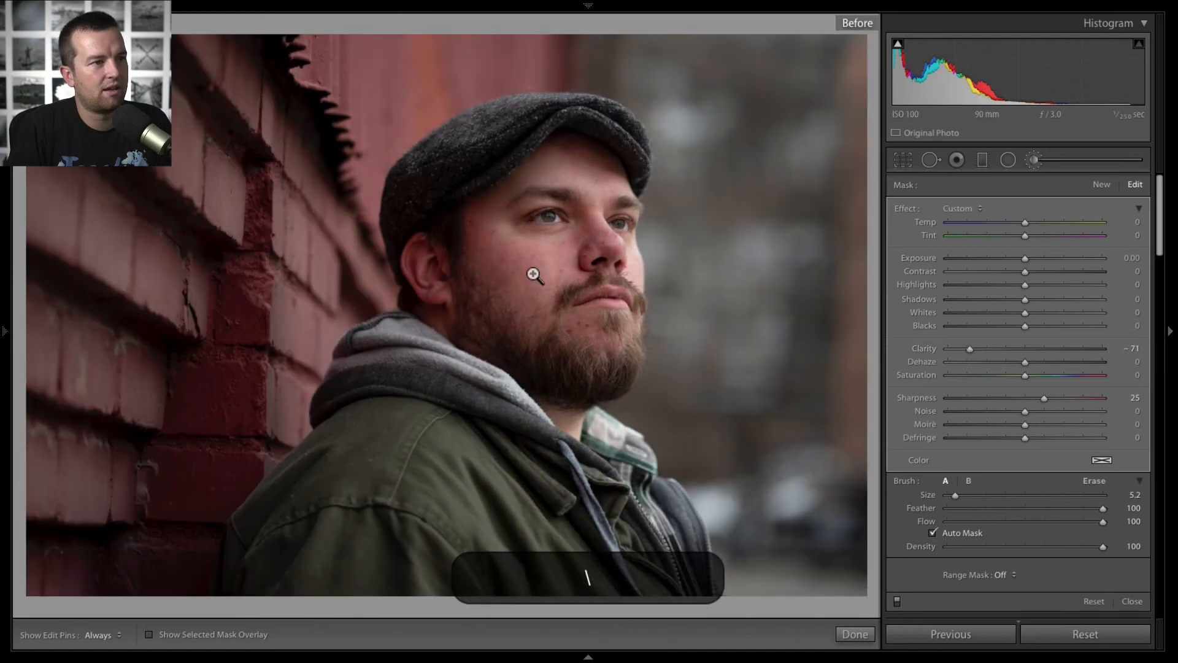
- Set the eye-white brush to exposure 0.16 and saturation -35, and compare the portrait with its before version
left_click(539, 219)
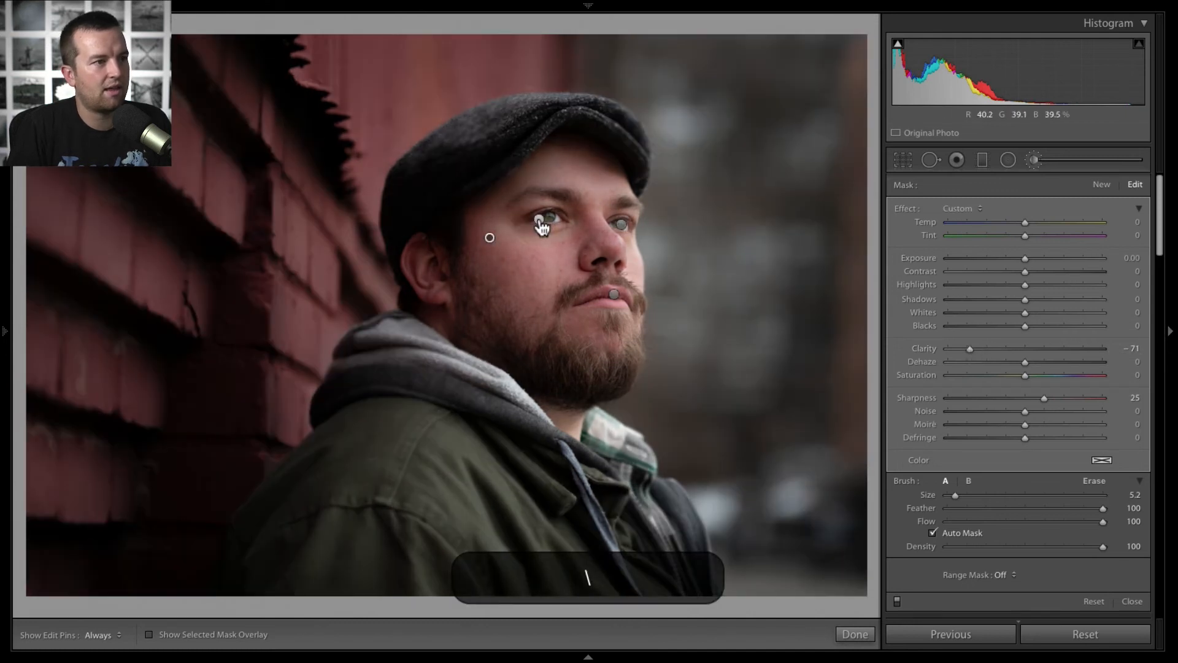
left_click(1032, 258)
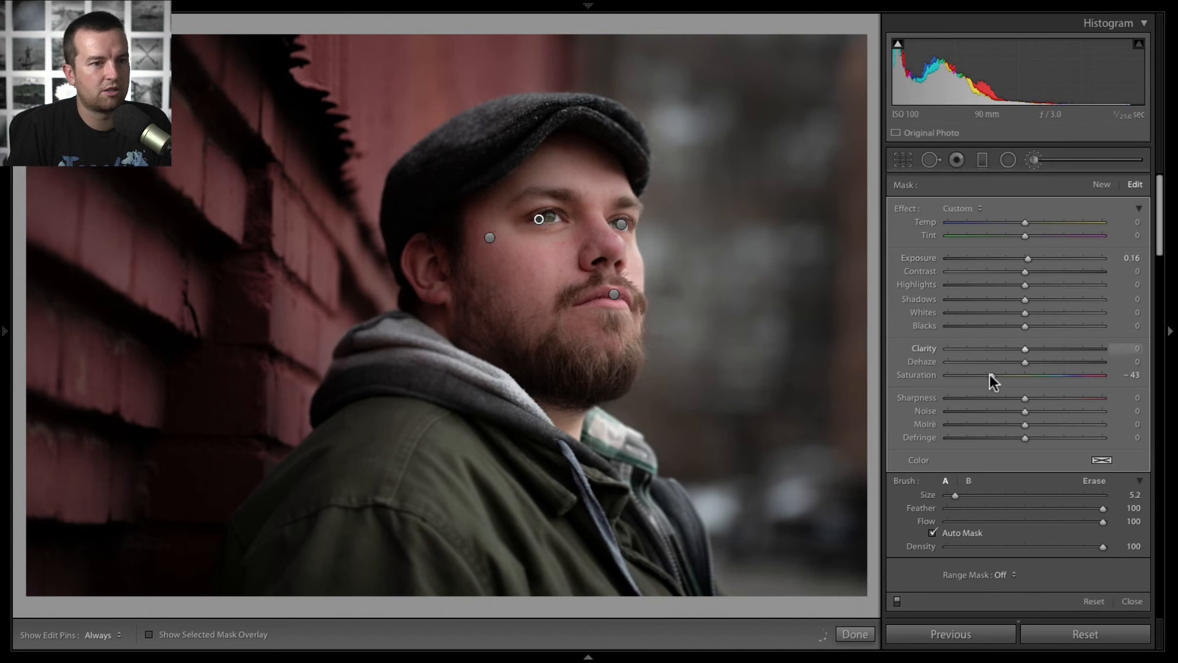
left_click_drag(992, 375, 998, 375)
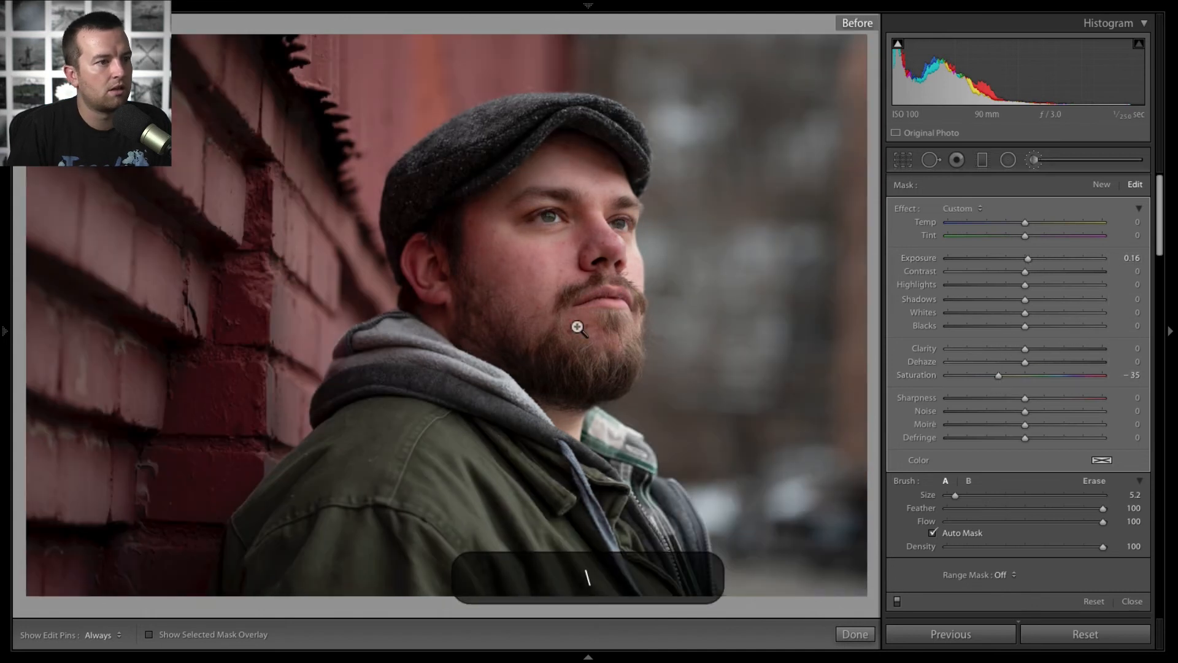
key("backslash")
key("backslash")
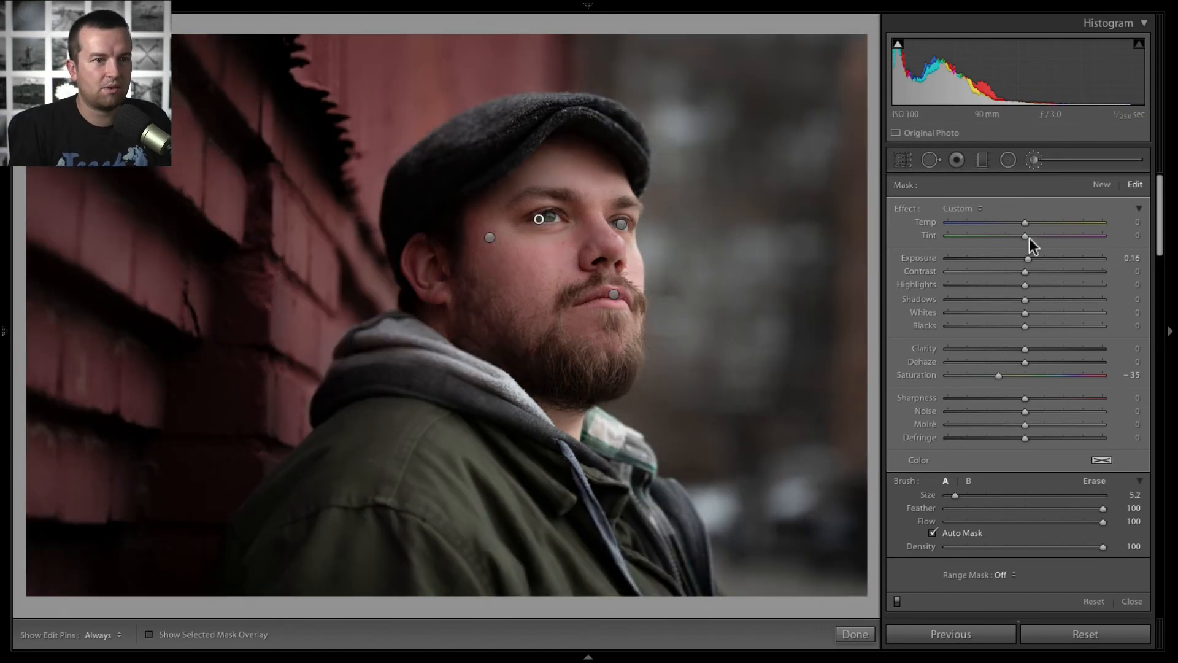
- Set the lip brush to tint 26, exposure -0.01 and shadows -13, finish the brush adjustments, and compare with the original
left_click(612, 293)
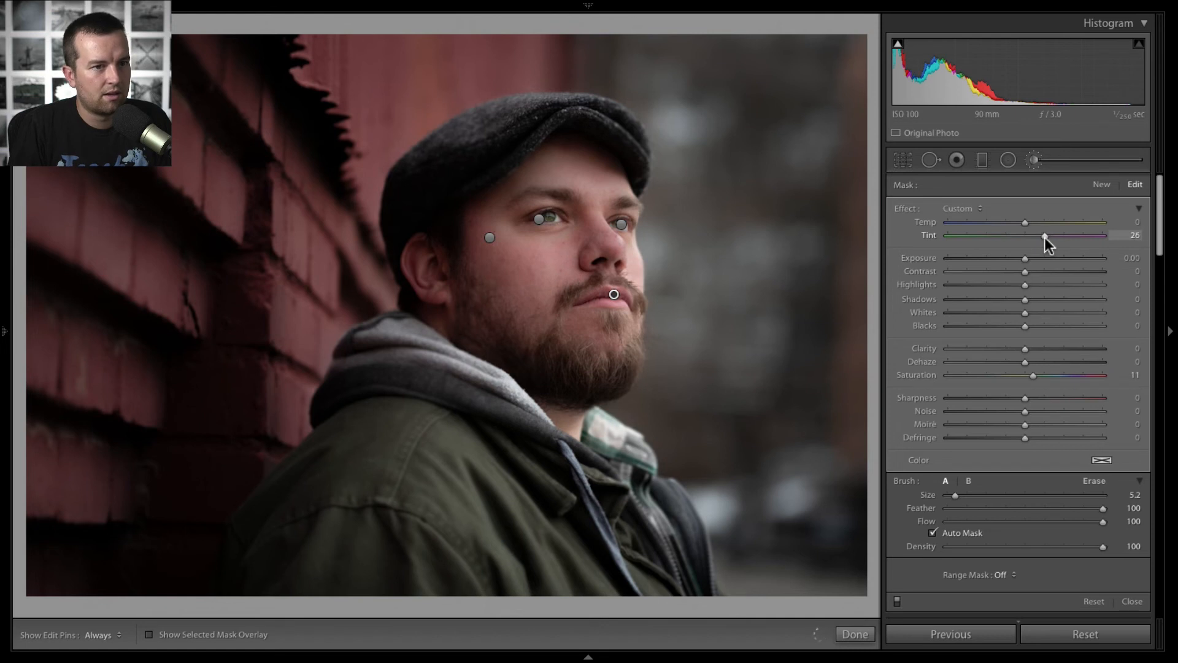
left_click(1026, 257)
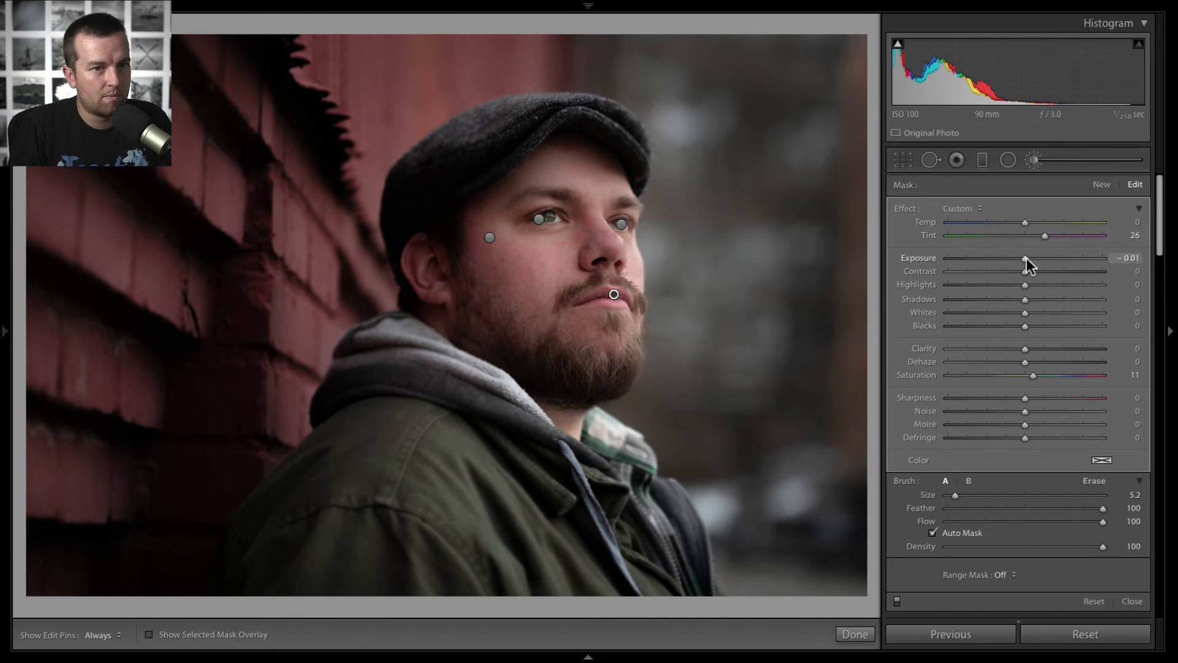
left_click(1013, 298)
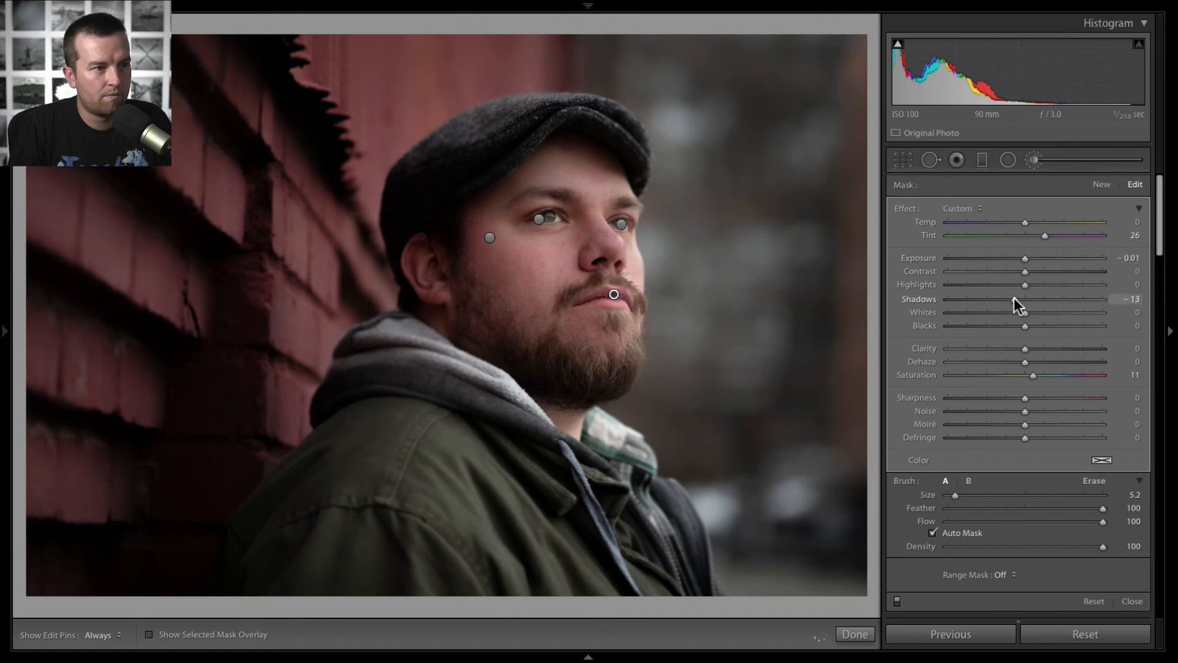
left_click(854, 633)
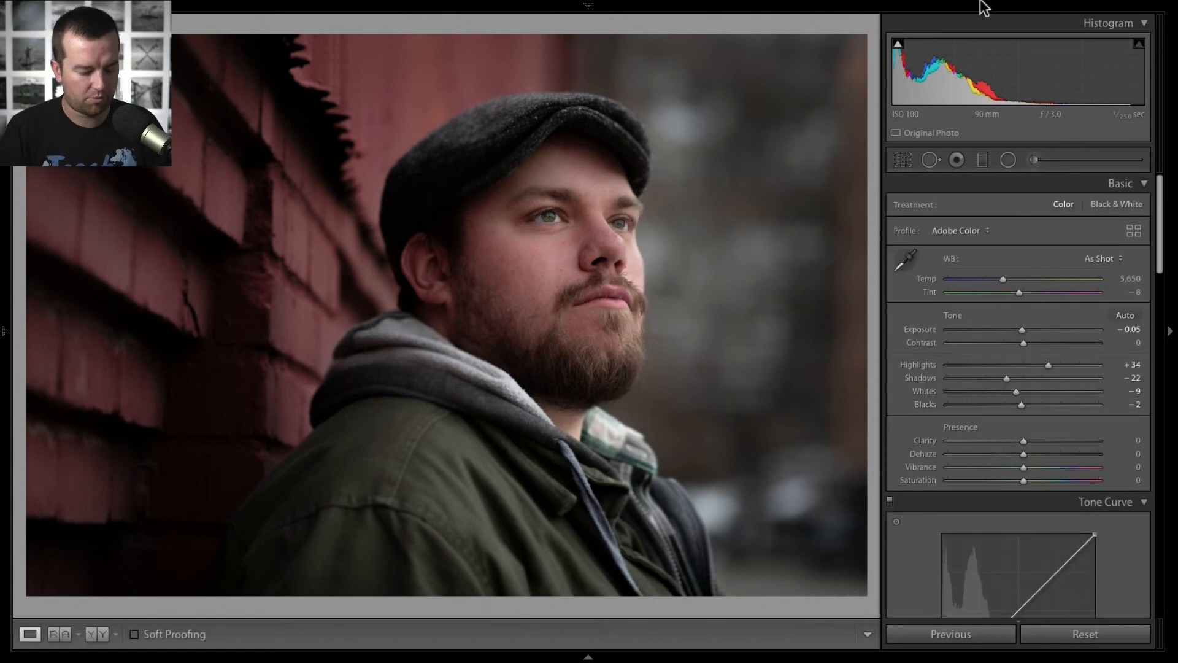
key("backslash")
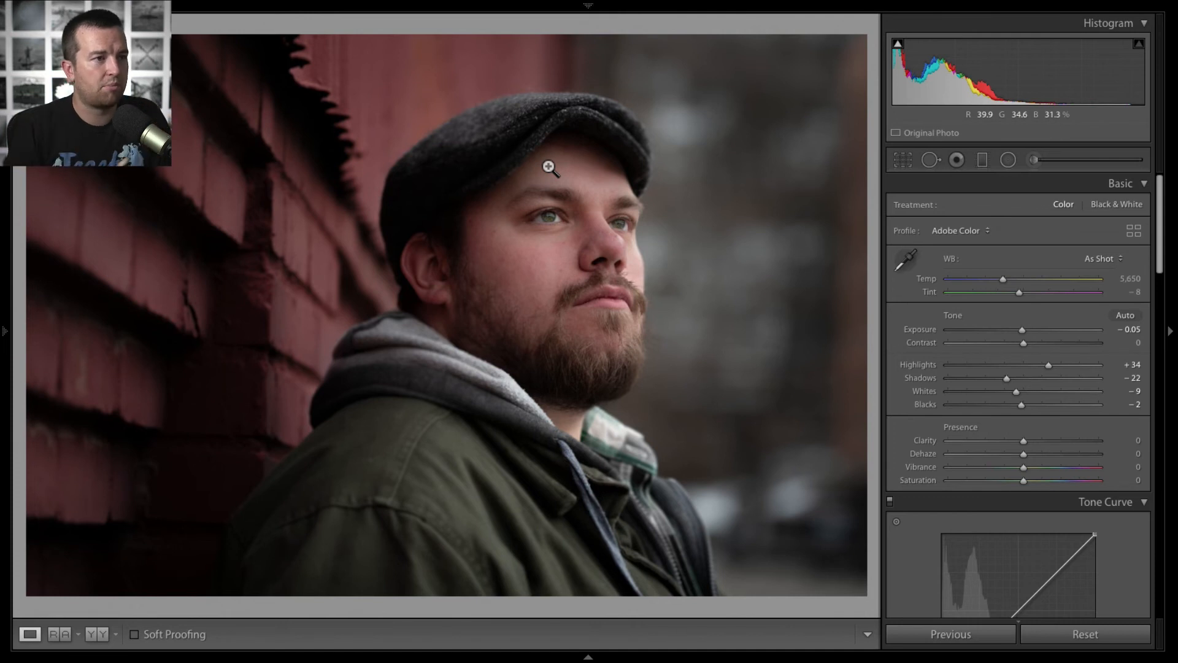
- Give the split-toning highlights a yellow tint with hue 51 and saturation 98
left_click_drag(1161, 193, 1148, 331)
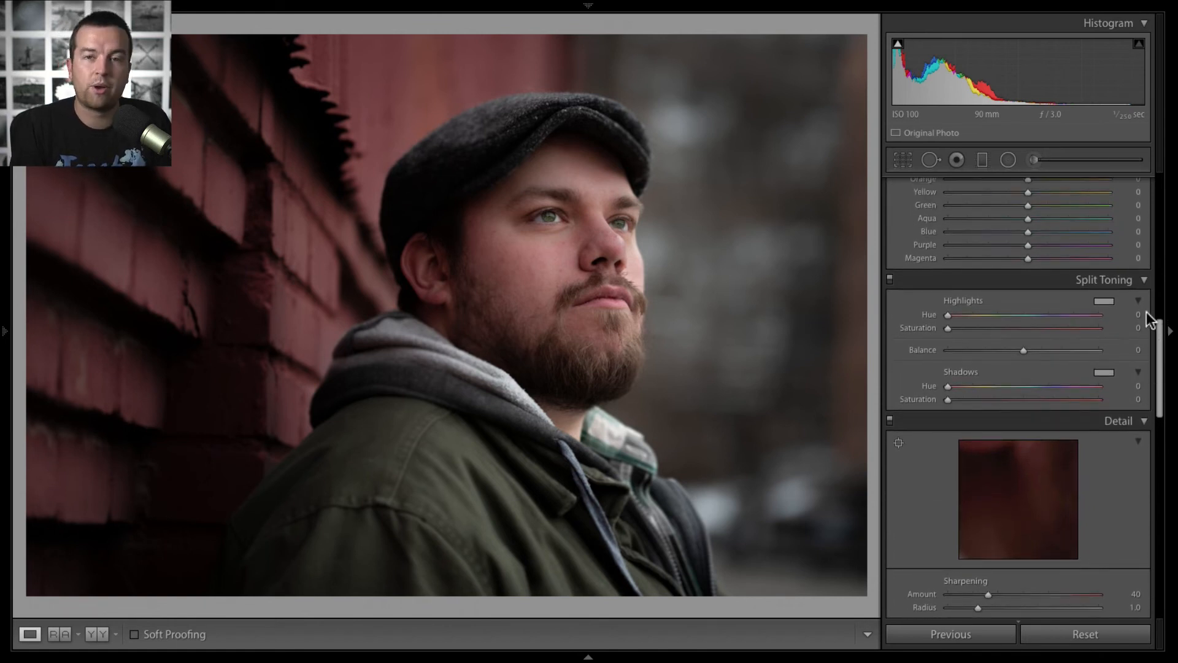
left_click(1103, 302)
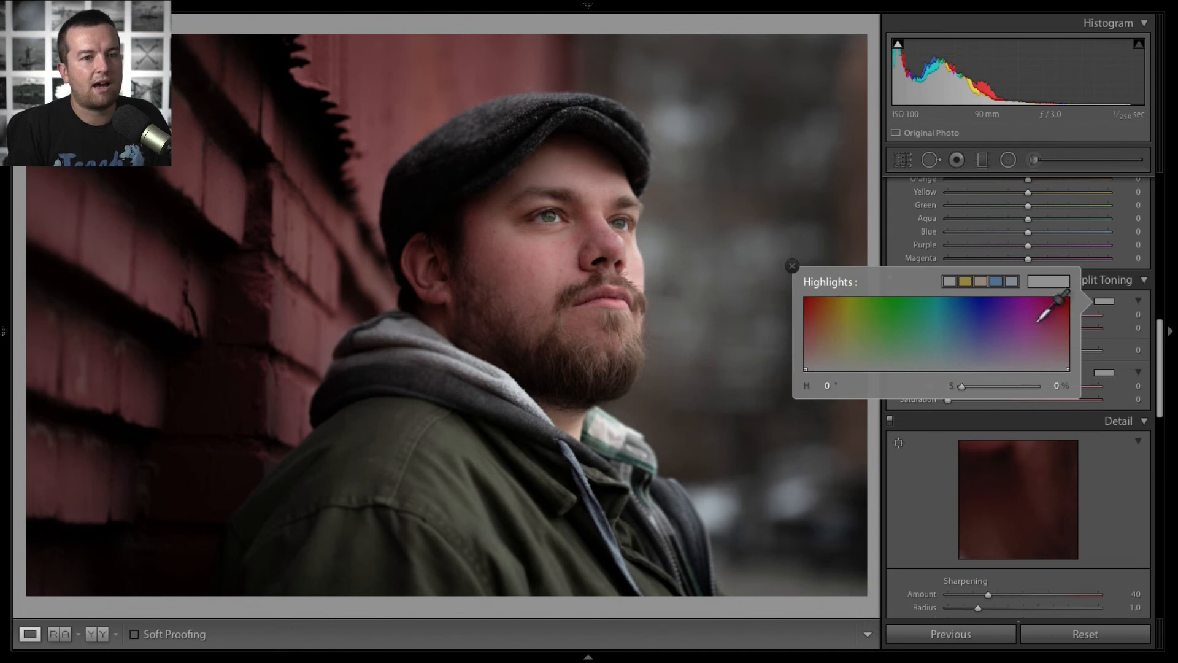
left_click_drag(816, 297, 843, 300)
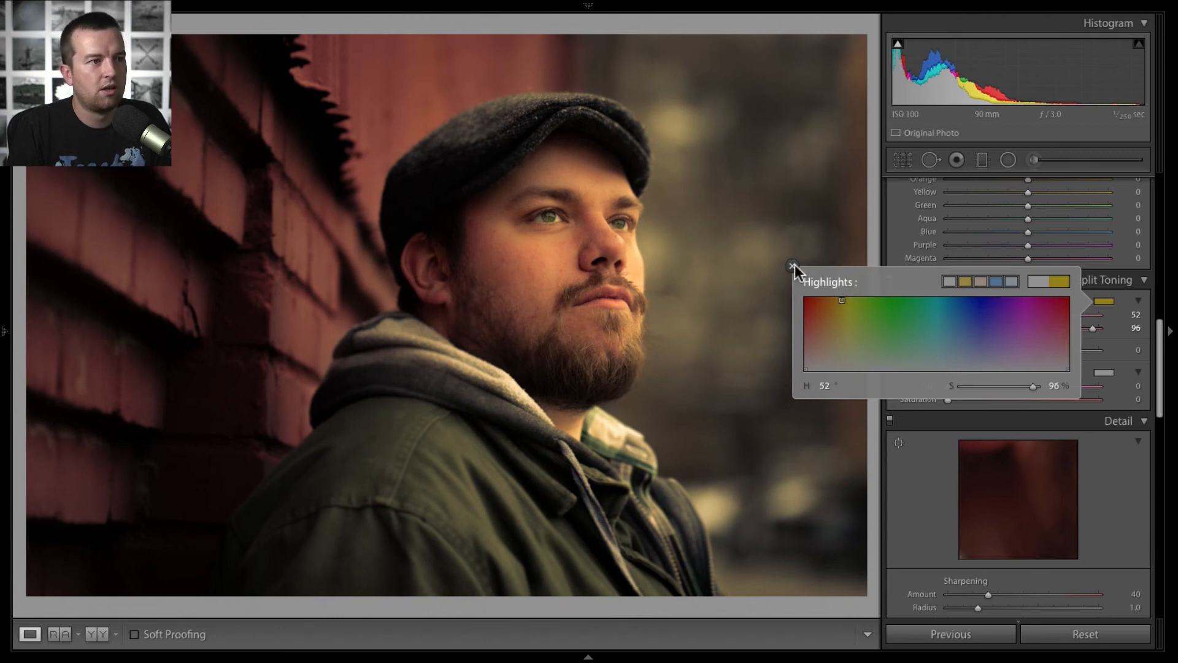
left_click_drag(842, 300, 843, 298)
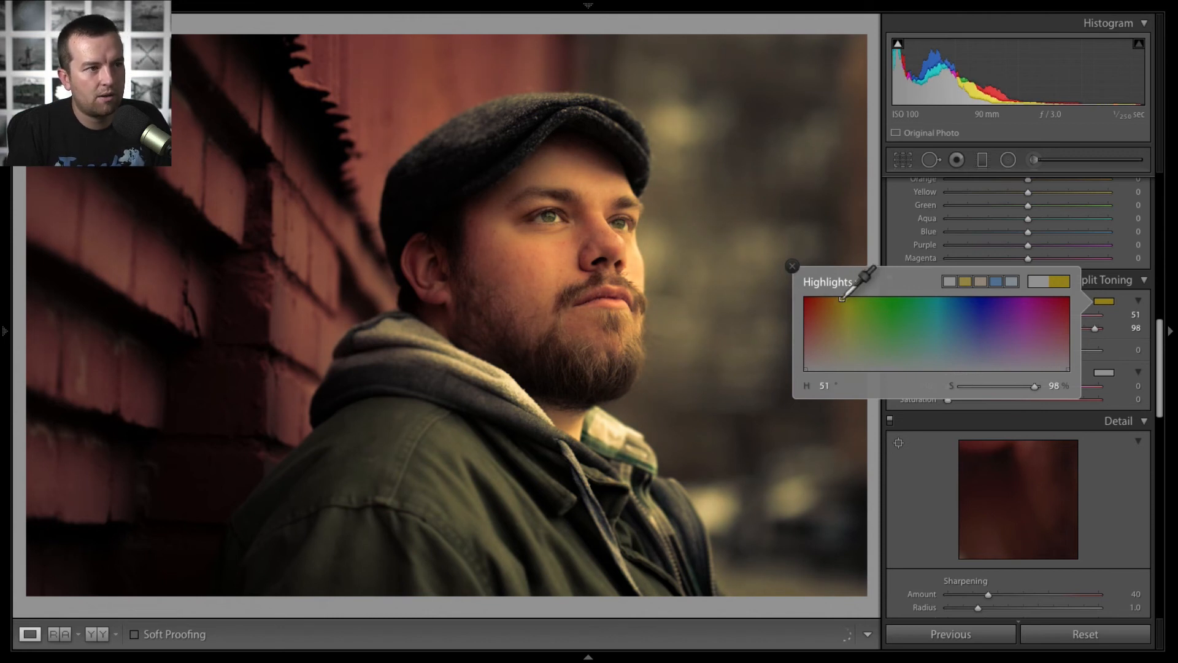
left_click(791, 267)
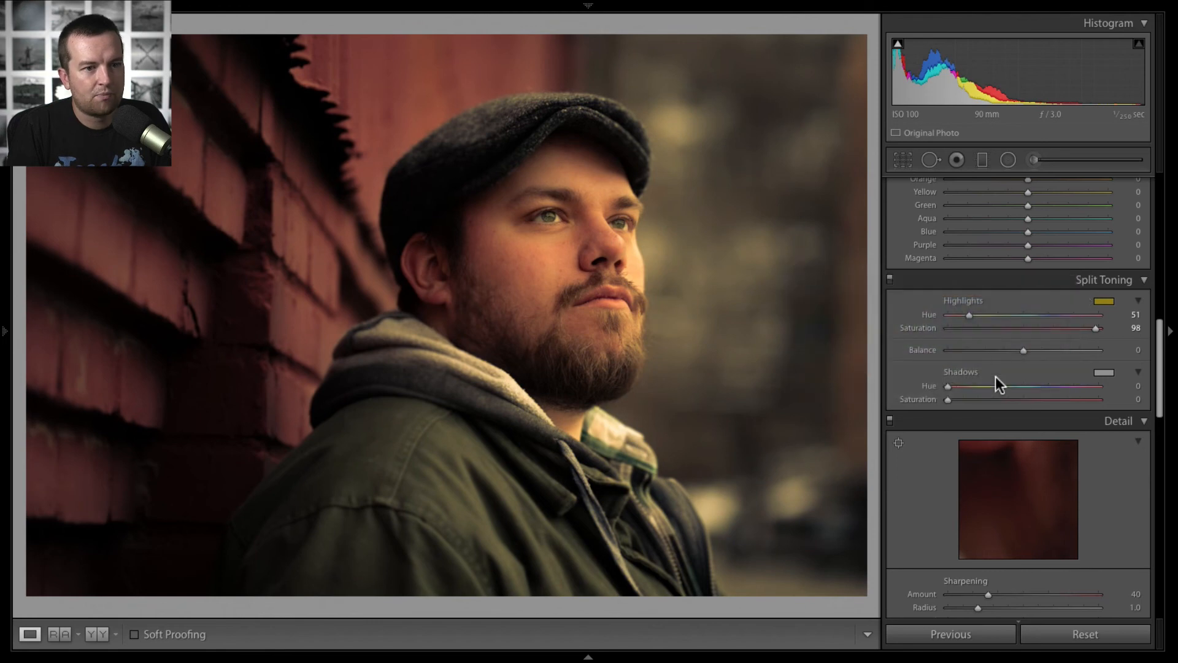
- Give the split-toning shadows a blue tint with hue 210 and saturation 94
left_click(1104, 372)
left_click(951, 372)
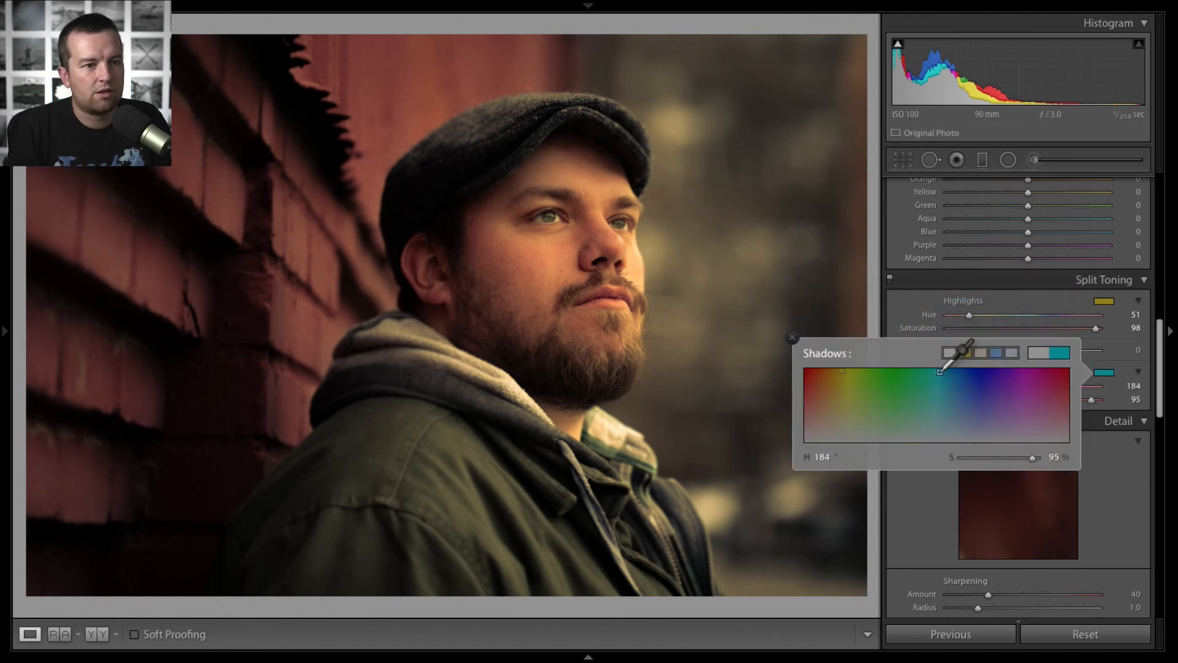
mouse_move(951, 371)
left_mouse_down()
mouse_move(809, 372)
mouse_move(961, 377)
left_mouse_up()
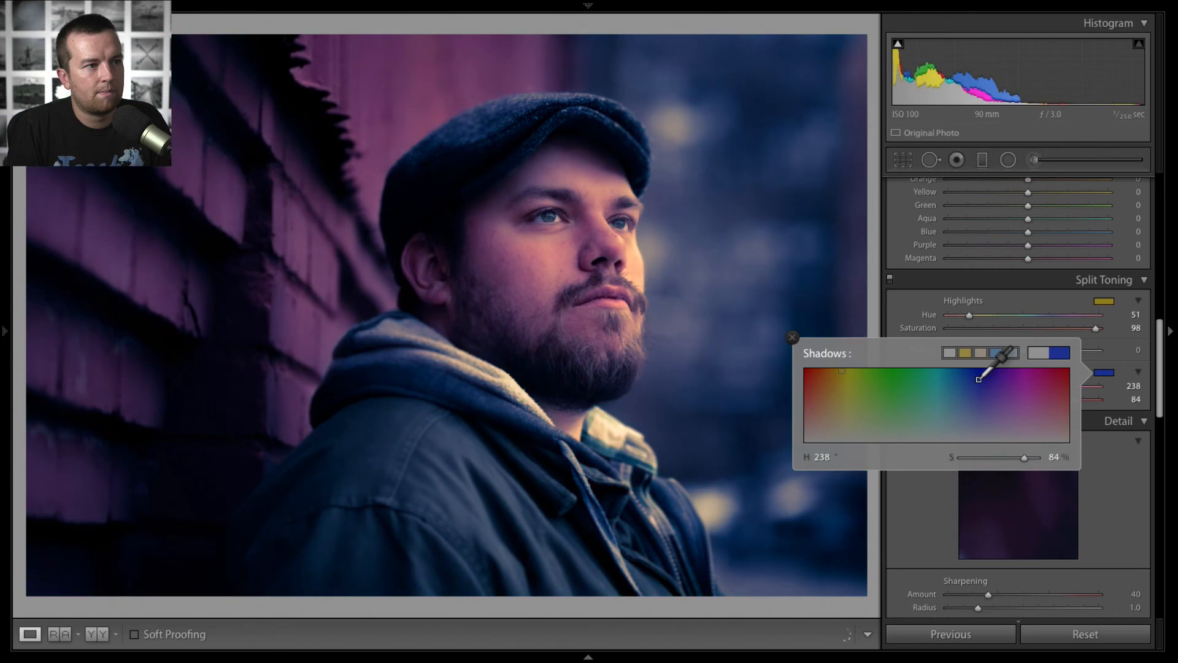
left_click(949, 374)
left_click_drag(949, 374, 959, 373)
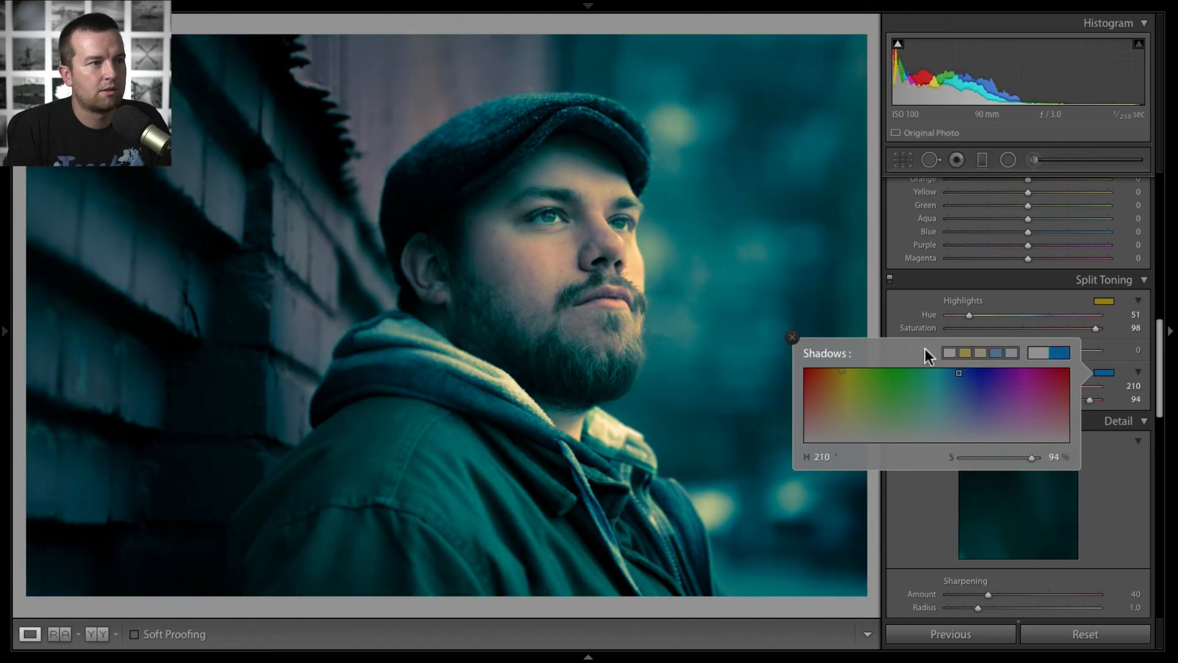
left_click(792, 337)
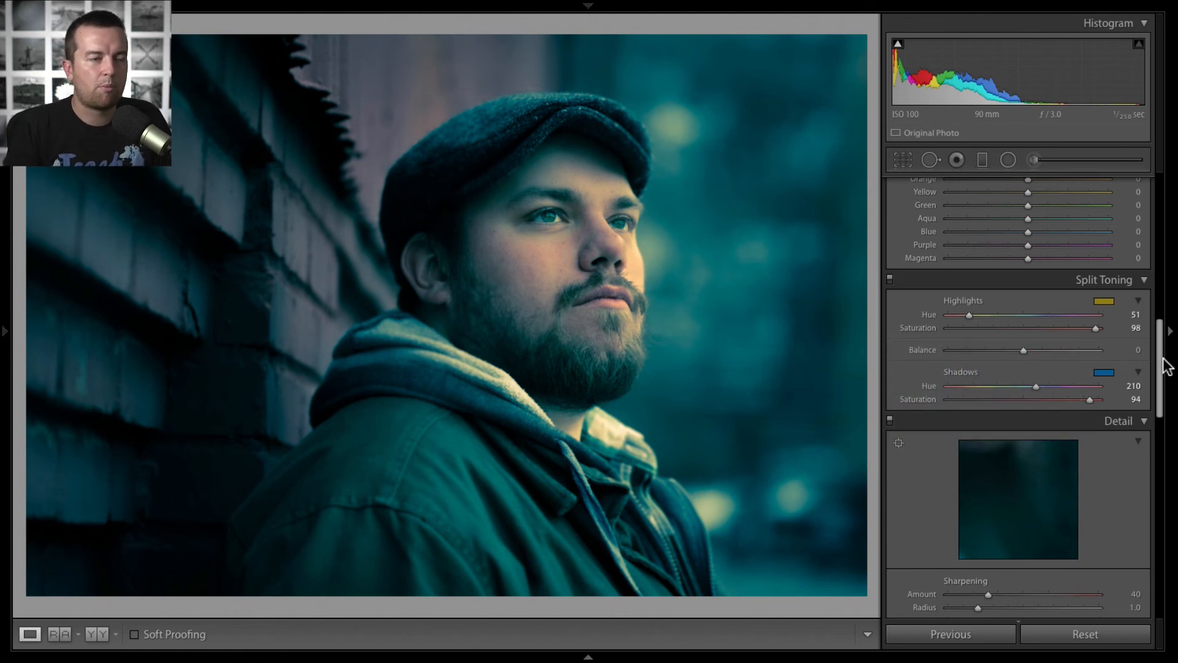
- Set the split-toning balance to +38, highlight saturation to 45 and shadow saturation to 34
left_click_drag(1014, 347, 1053, 361)
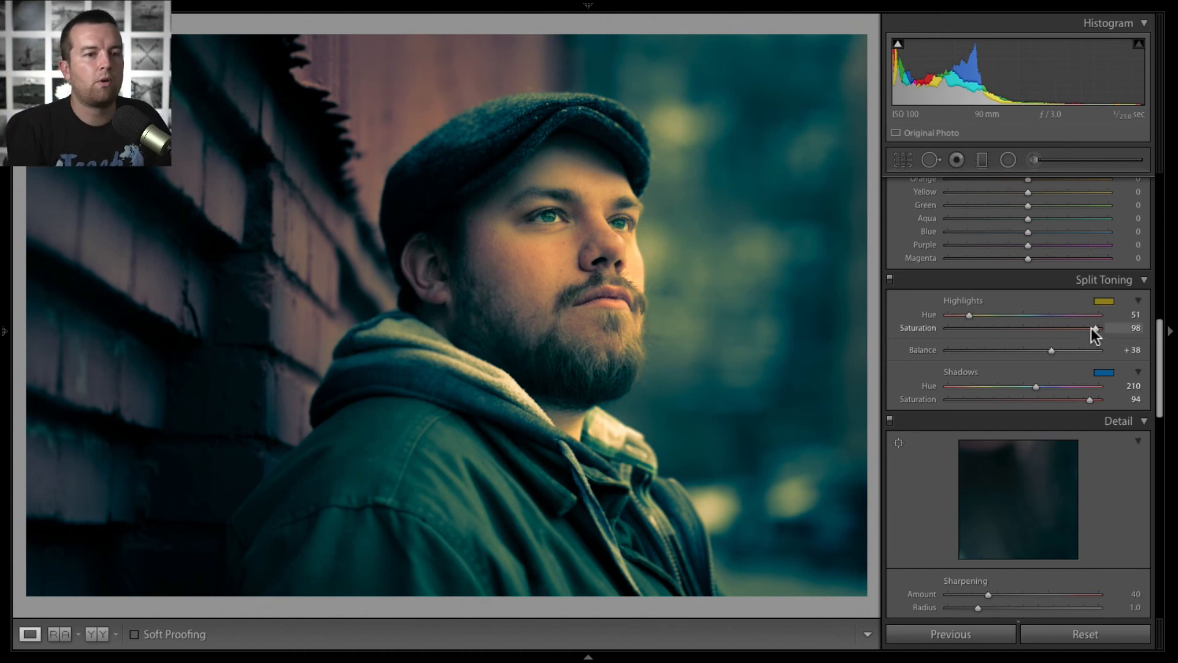
left_click_drag(1092, 328, 1040, 328)
left_click_drag(1086, 399, 1004, 399)
left_click_drag(1043, 328, 1014, 328)
mouse_move(1003, 400)
left_mouse_down()
mouse_move(978, 399)
mouse_move(999, 399)
left_mouse_up()
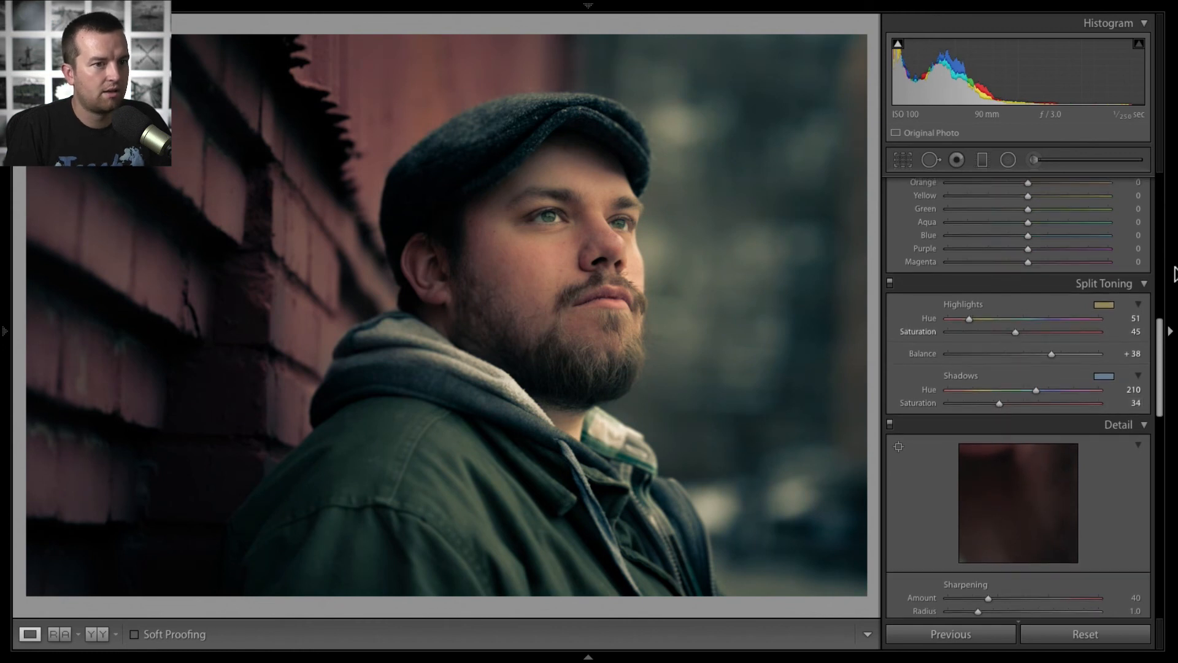
- Compare the split-toned portrait with the original, including side by side, and return to the single-image view
key("backslash")
key("backslash")
key("backslash")
key("backslash")
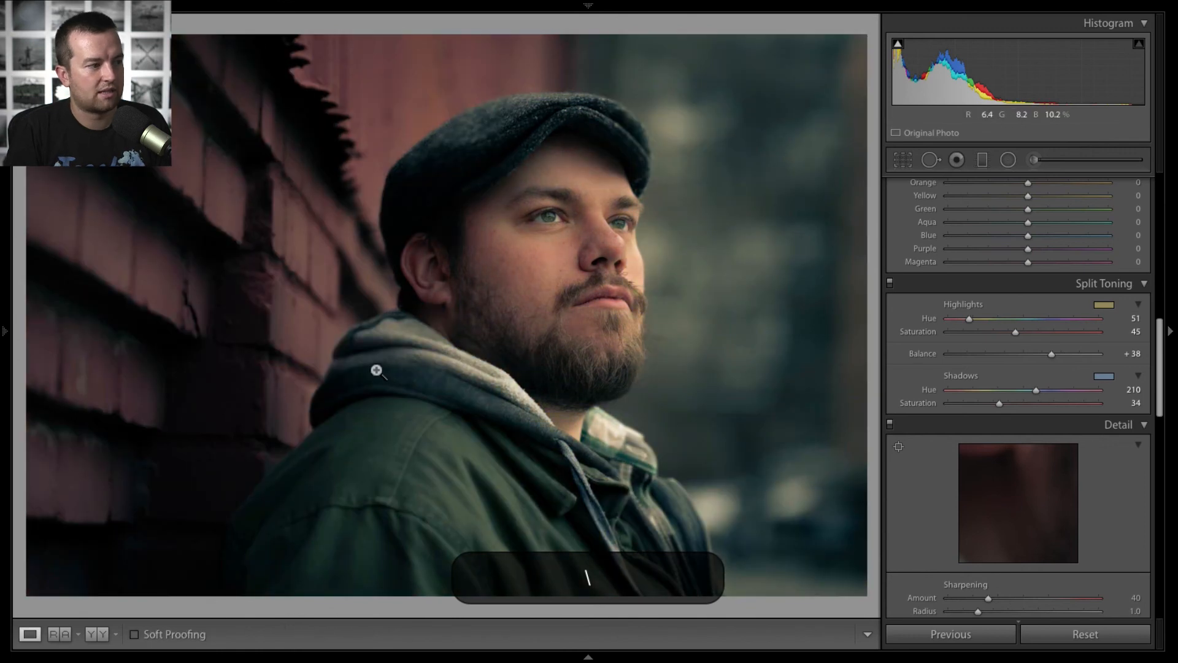
key("y")
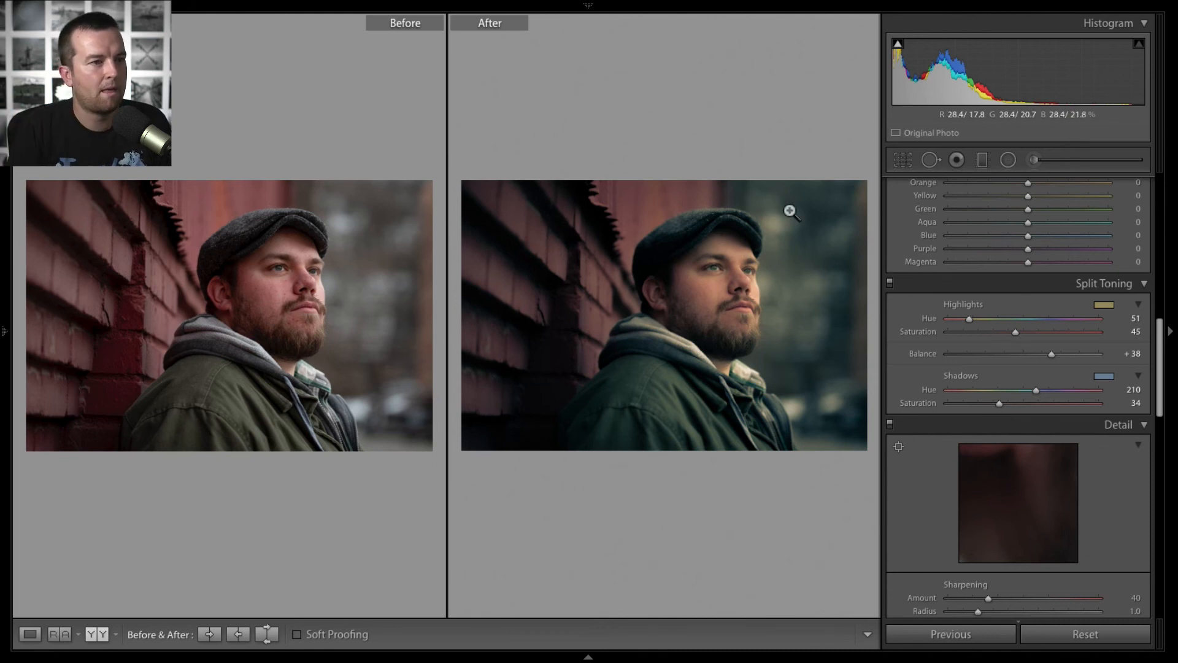
left_click(29, 634)
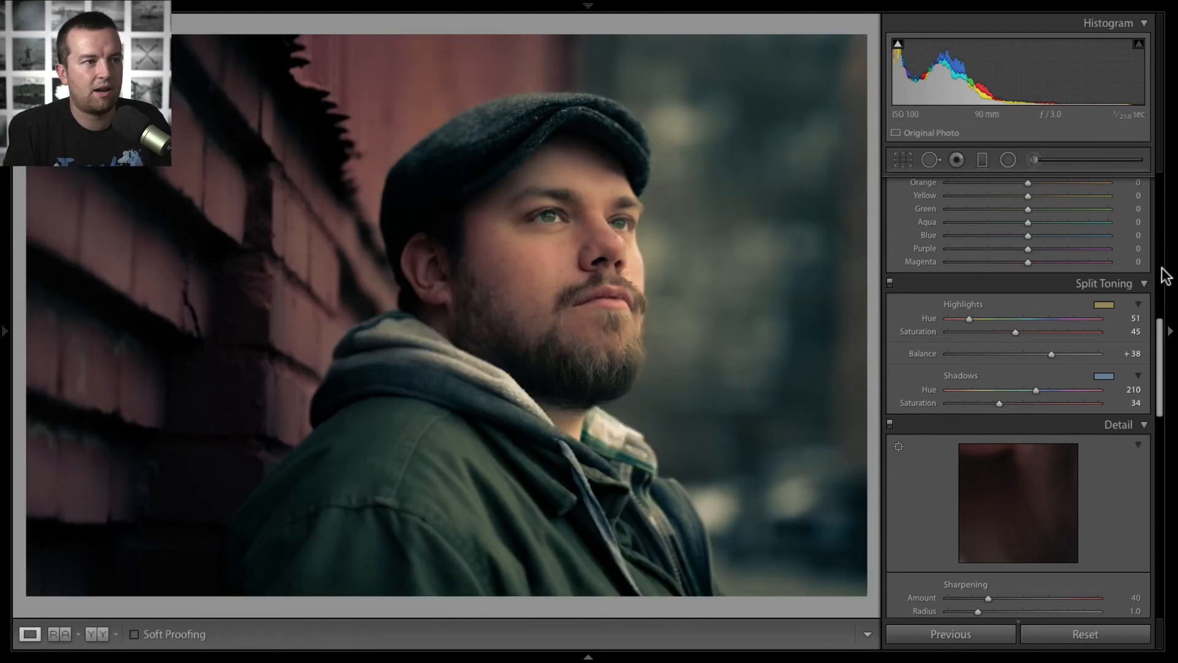
- Shape a gentle S-curve on the RGB tone curve, with a lower shadow point and an upper point at about 56.1 / 67.5 %
left_click_drag(1162, 329, 1160, 114)
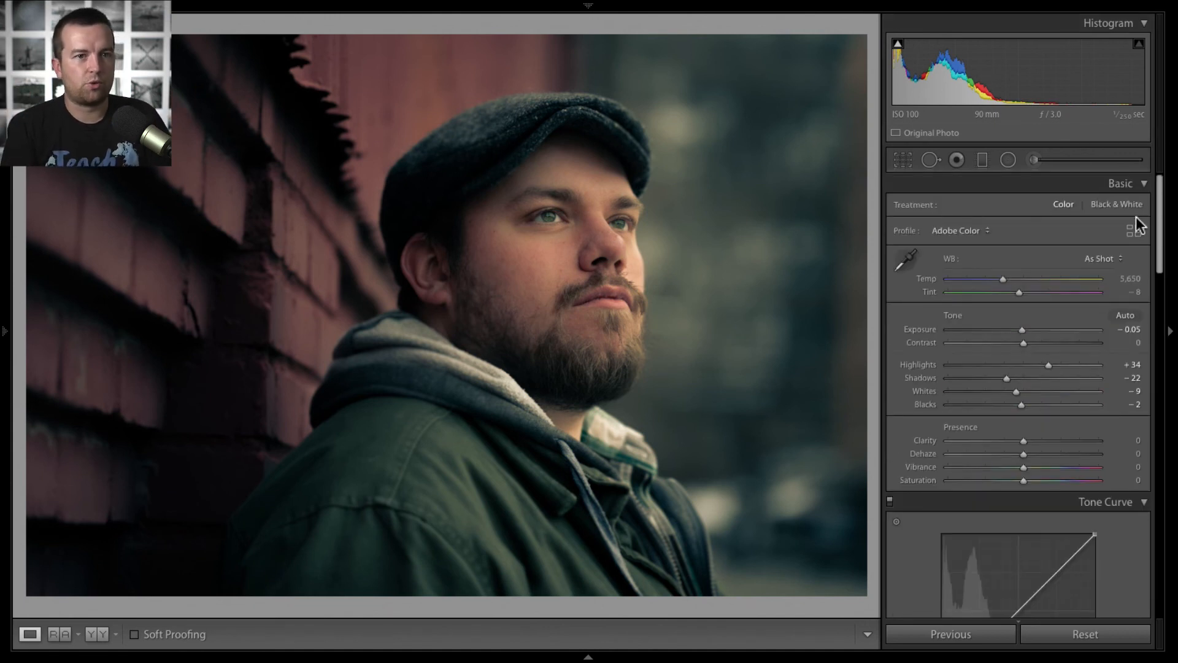
left_click_drag(1159, 205, 1166, 255)
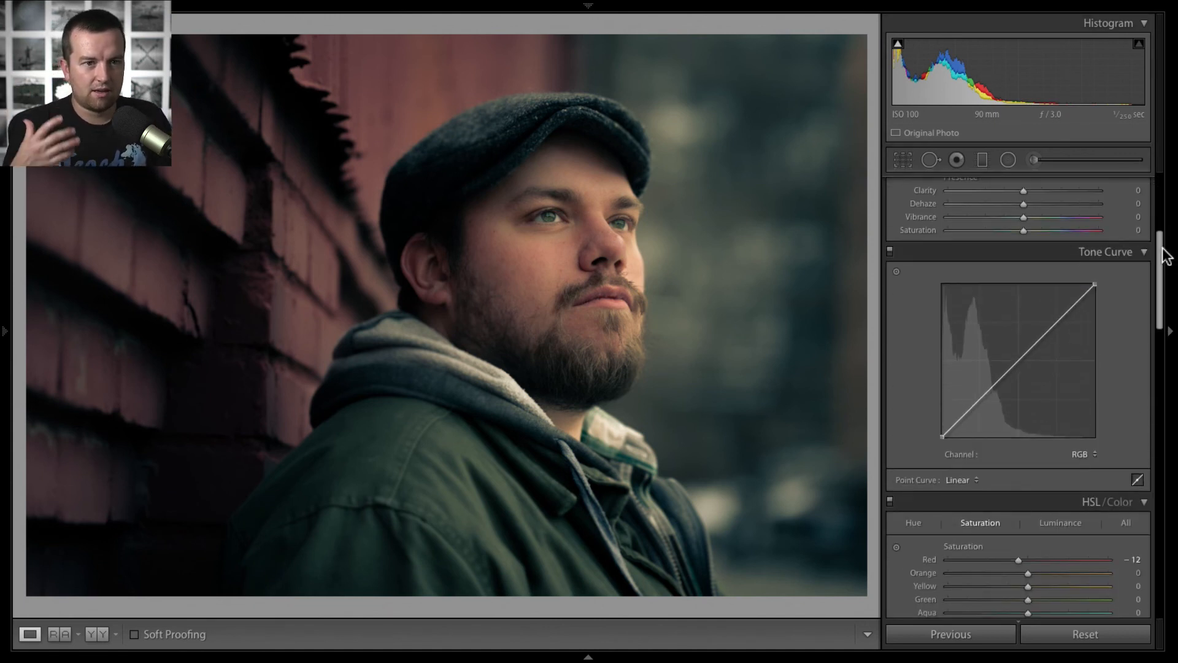
left_click_drag(1038, 340, 1031, 333)
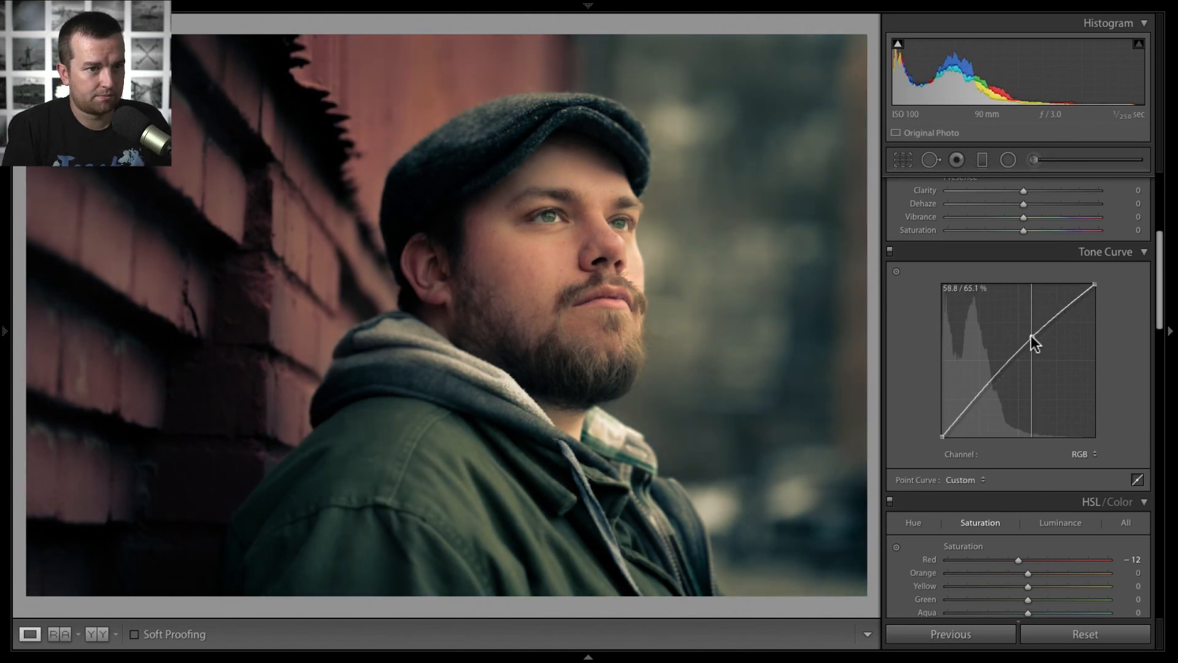
left_click_drag(968, 394, 977, 398)
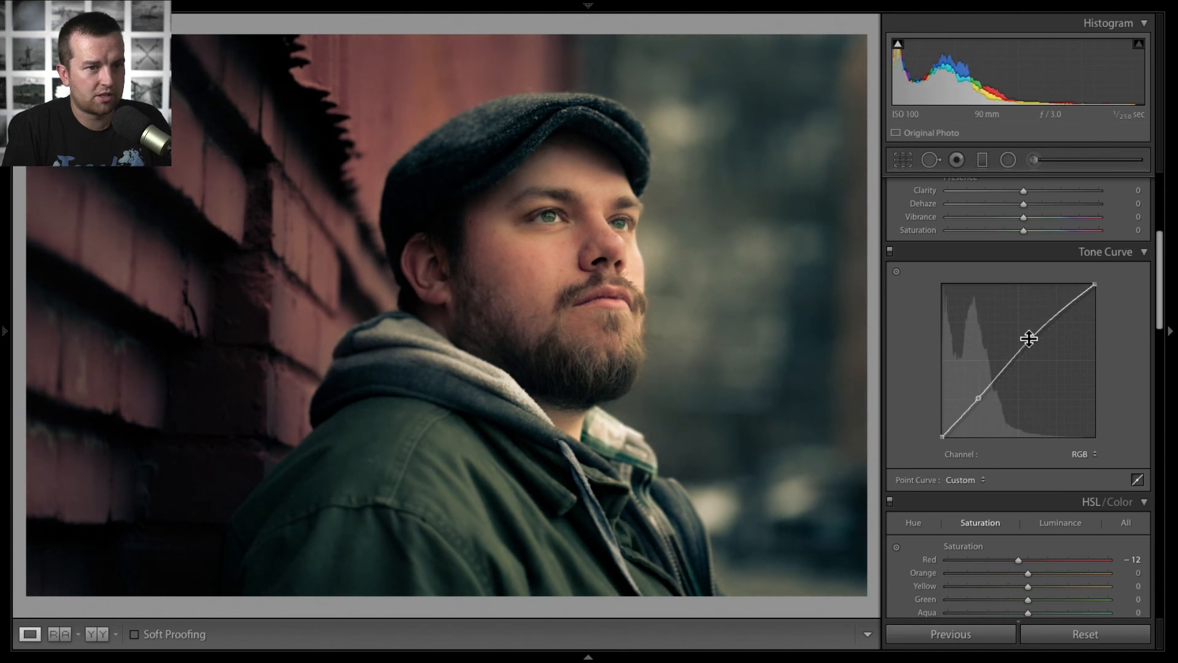
left_click_drag(1028, 336, 1026, 335)
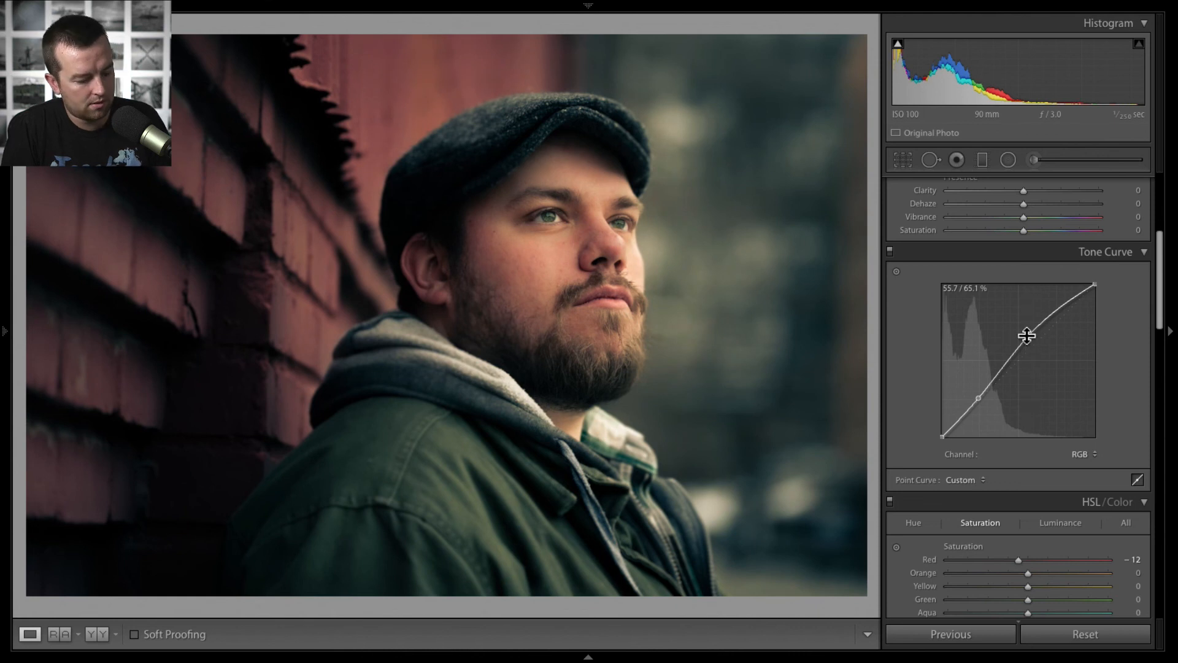
key("XF86MonBrightnessUp")
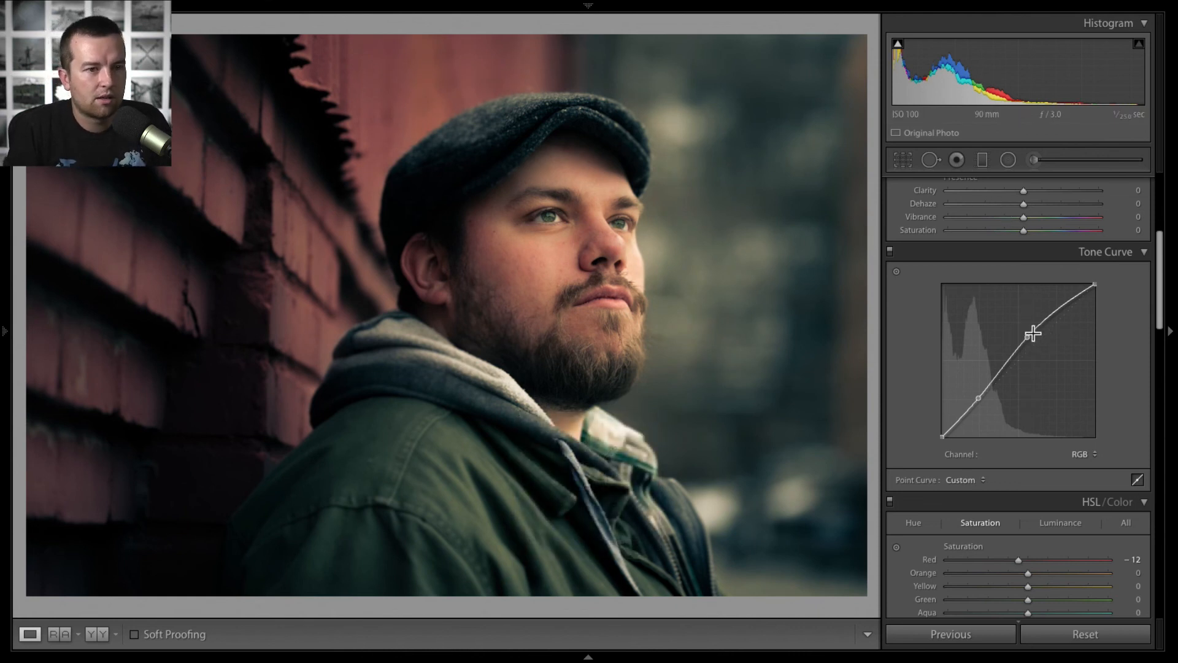
left_click_drag(1027, 336, 1027, 332)
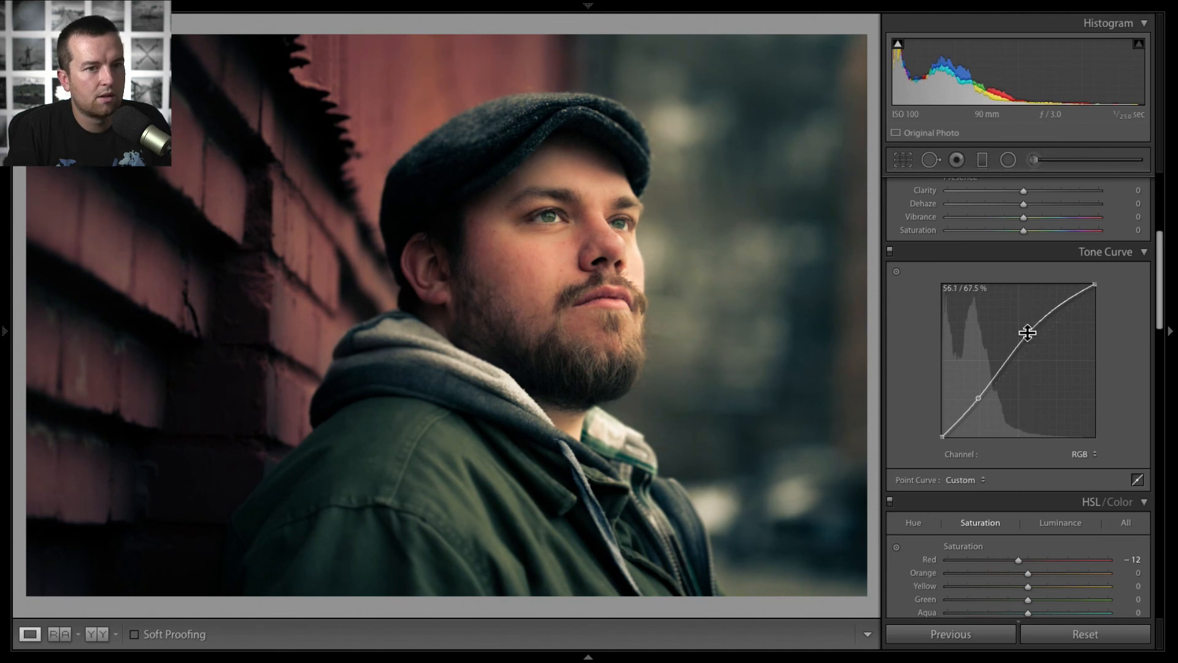
- Switch repeatedly between the before and after versions to judge the tone-curve contrast and color grading
key("backslash")
key("backslash")
key("backslash")
key("backslash")
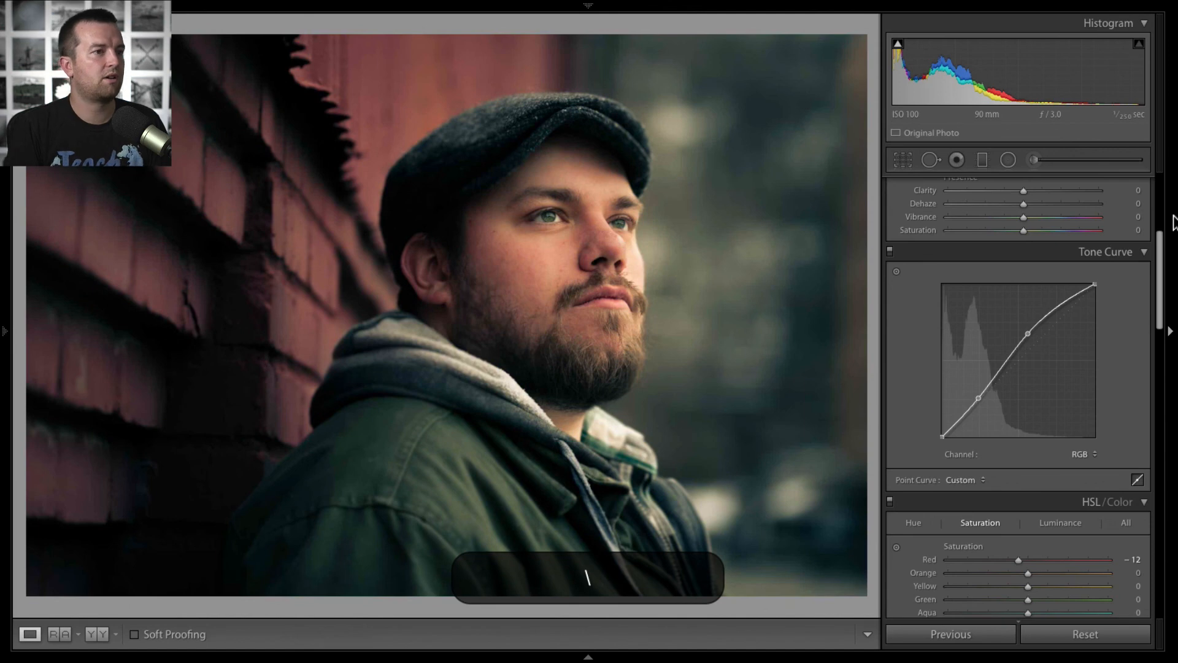
key("backslash")
key("backslash")
key("backslash")
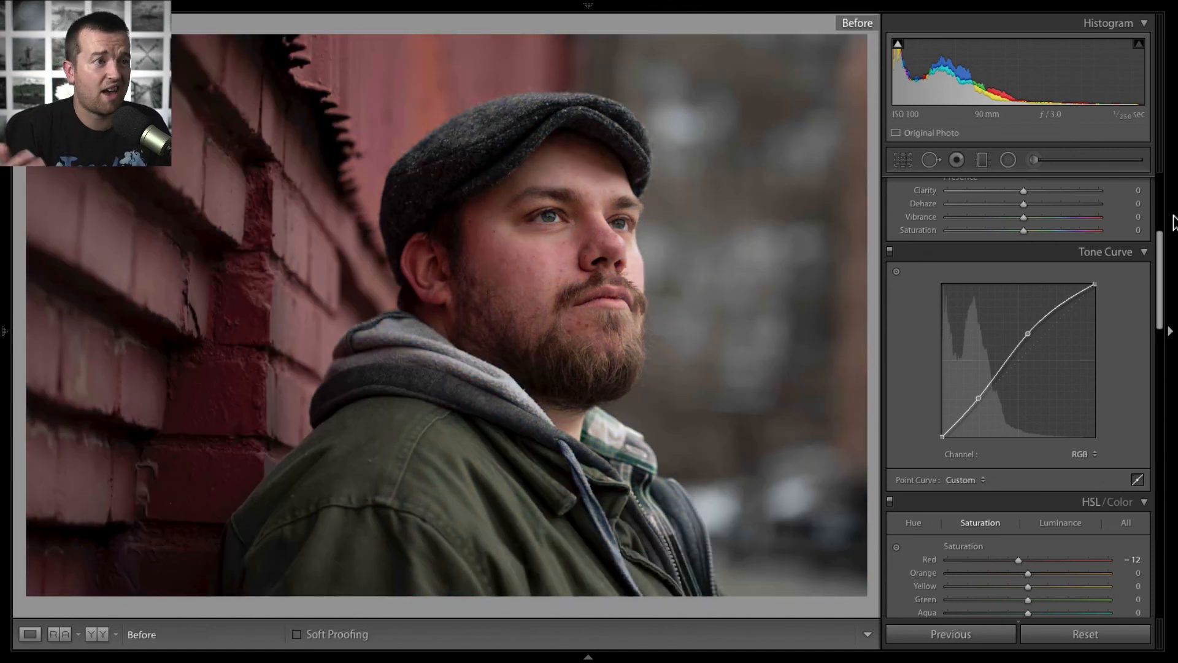
key("backslash")
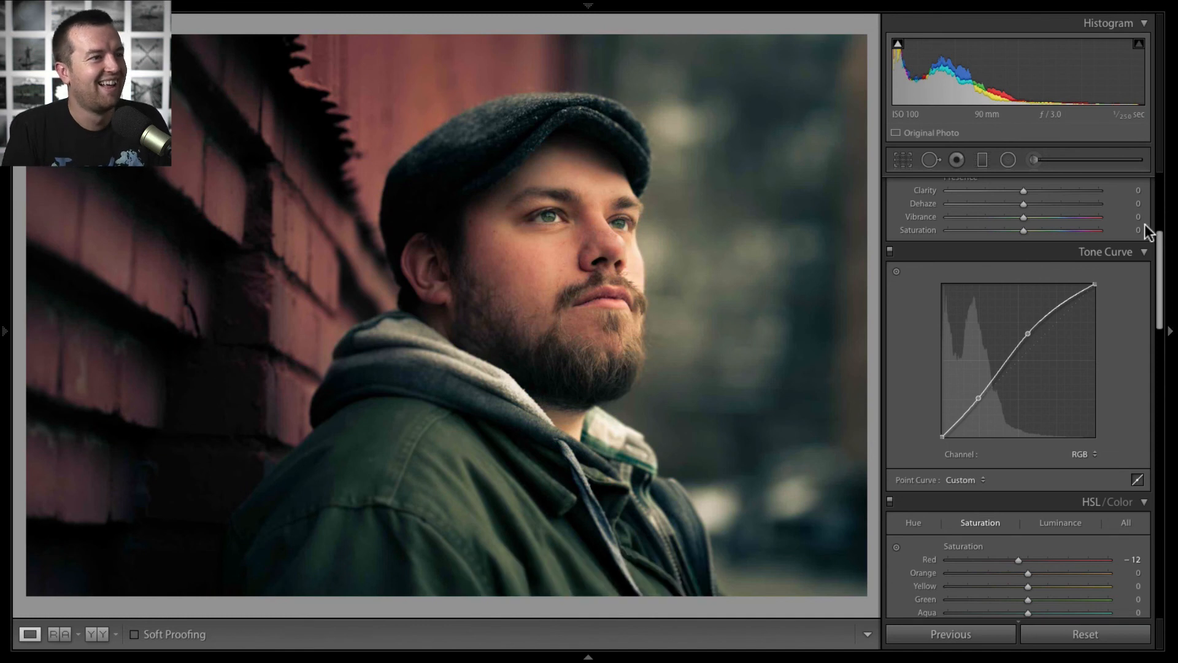
- Reduce the split toning to shadow saturation 19, highlight saturation 36 and balance +10
left_click_drag(1161, 246, 1169, 354)
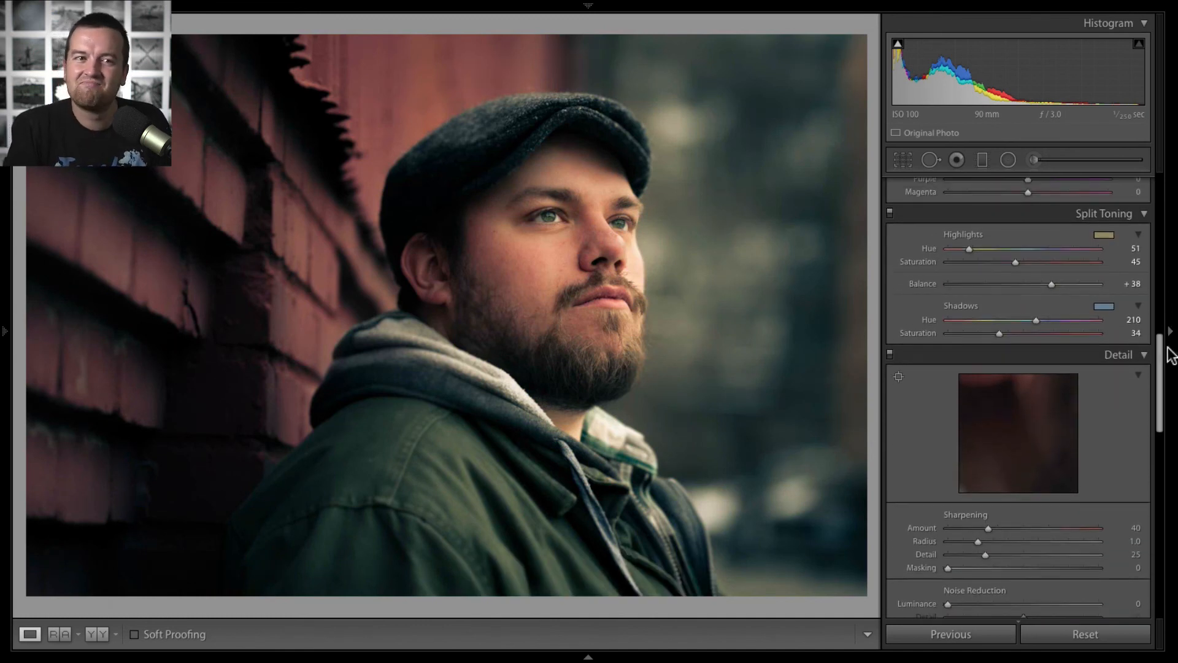
left_click_drag(996, 333, 975, 332)
mouse_move(1015, 262)
left_mouse_down()
mouse_move(988, 261)
mouse_move(1033, 280)
mouse_move(1022, 283)
left_mouse_up()
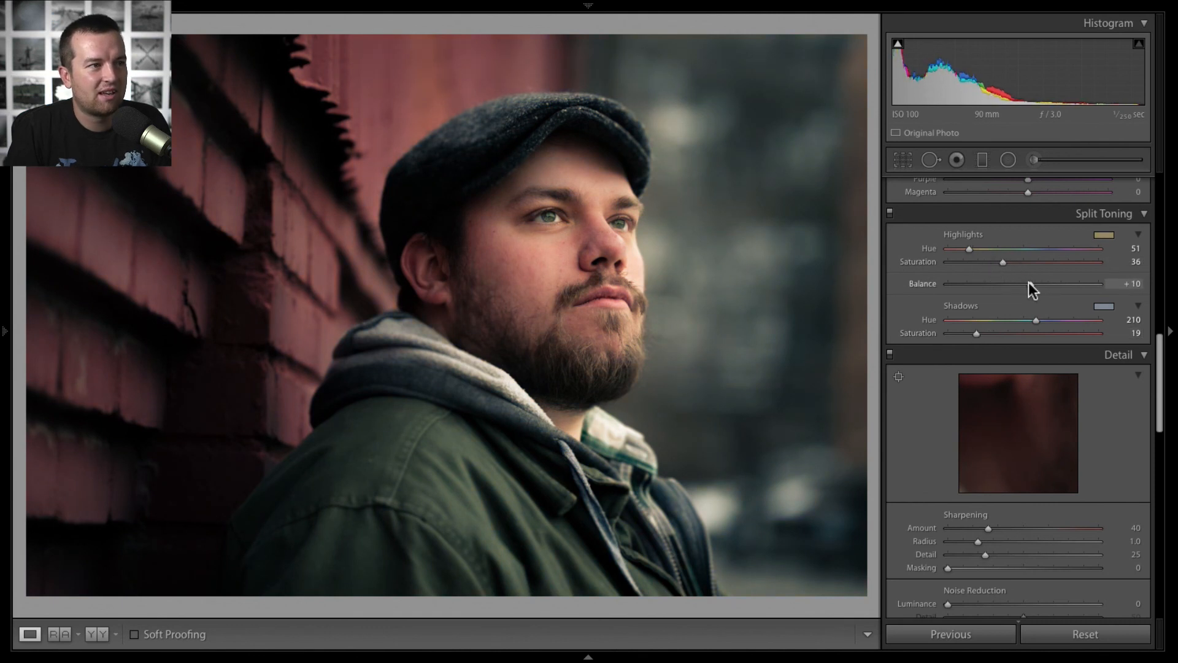
- Set the split toning balance to +13 and compare the portrait with its original version
key("backslash")
key("backslash")
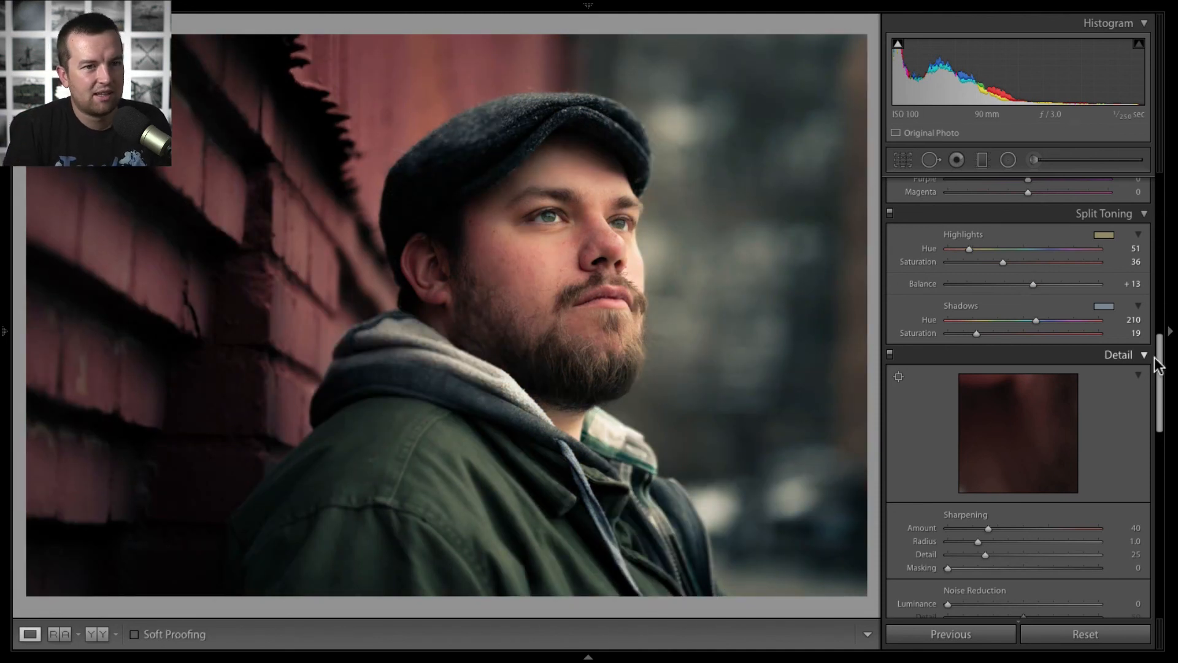
- Add a radial filter as an ellipse centred on the cheek and enclosing the head, and check it against the original
left_click_drag(1154, 357, 1163, 190)
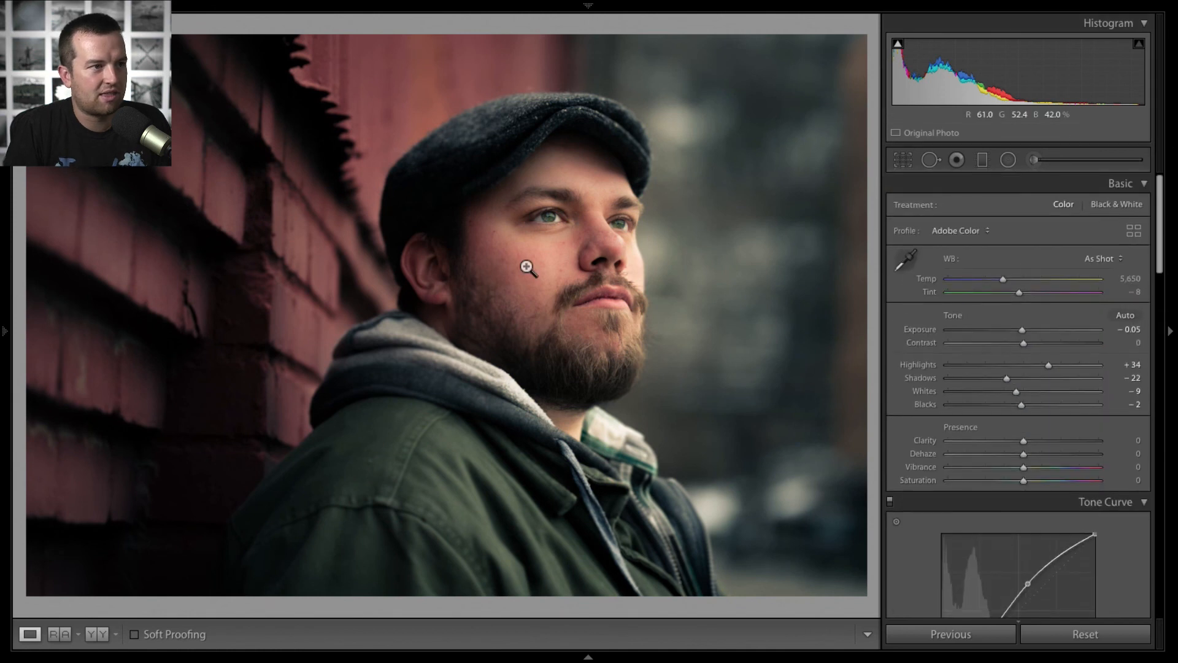
left_click(1004, 164)
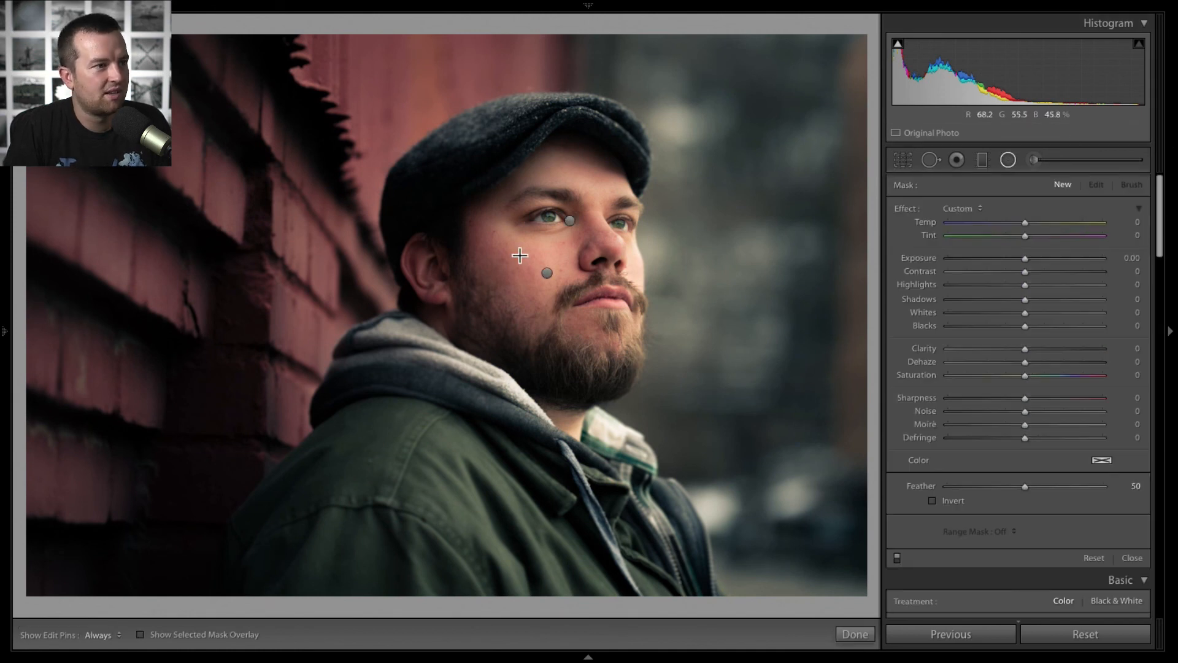
mouse_move(528, 254)
left_mouse_down()
mouse_move(697, 455)
mouse_move(535, 259)
left_mouse_up()
key("backslash")
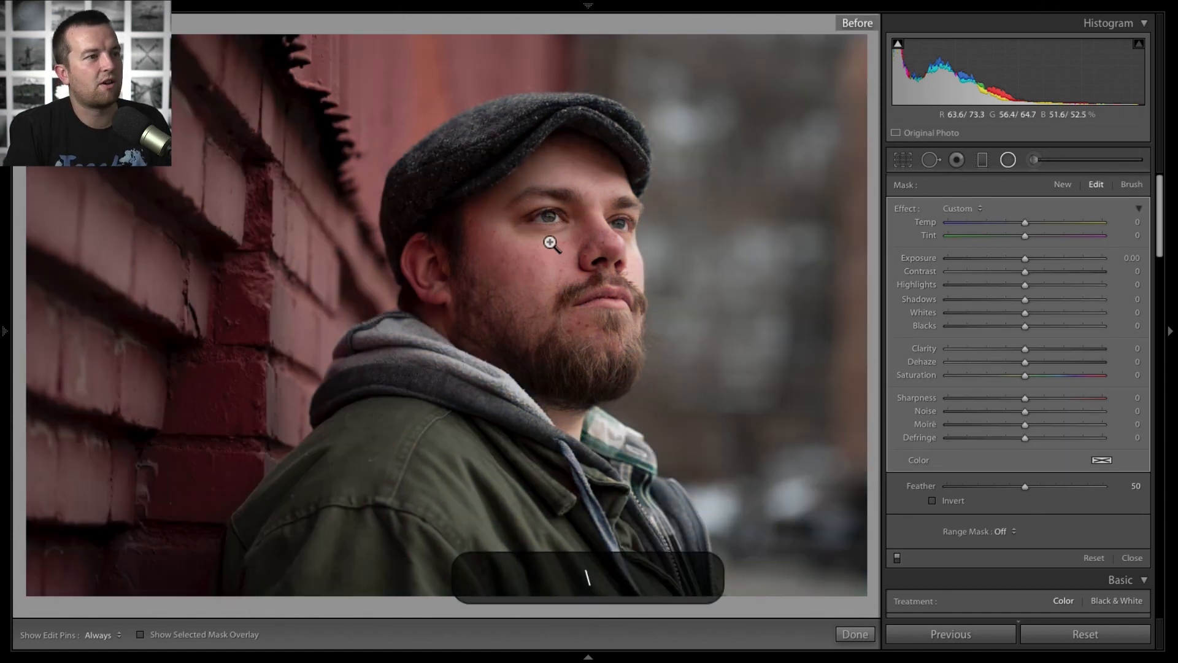
key("backslash")
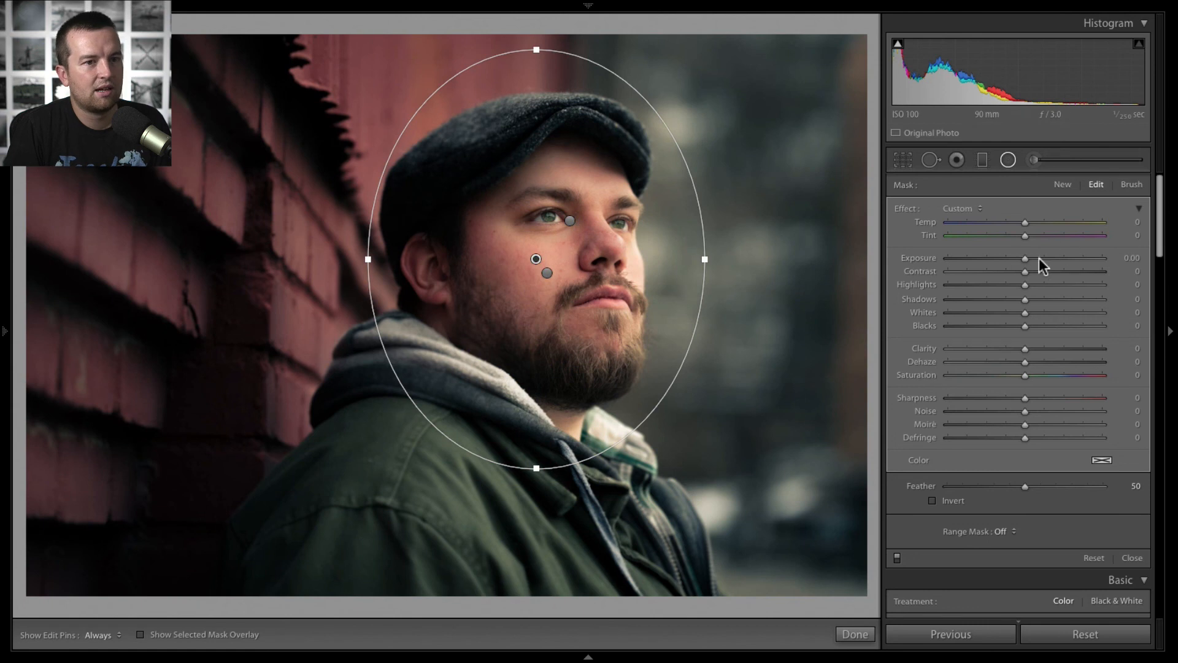
- Invert the radial filter and set its exposure to 0, highlights to 15, shadows to 54 and whites to −25
left_click_drag(1027, 259, 1033, 260)
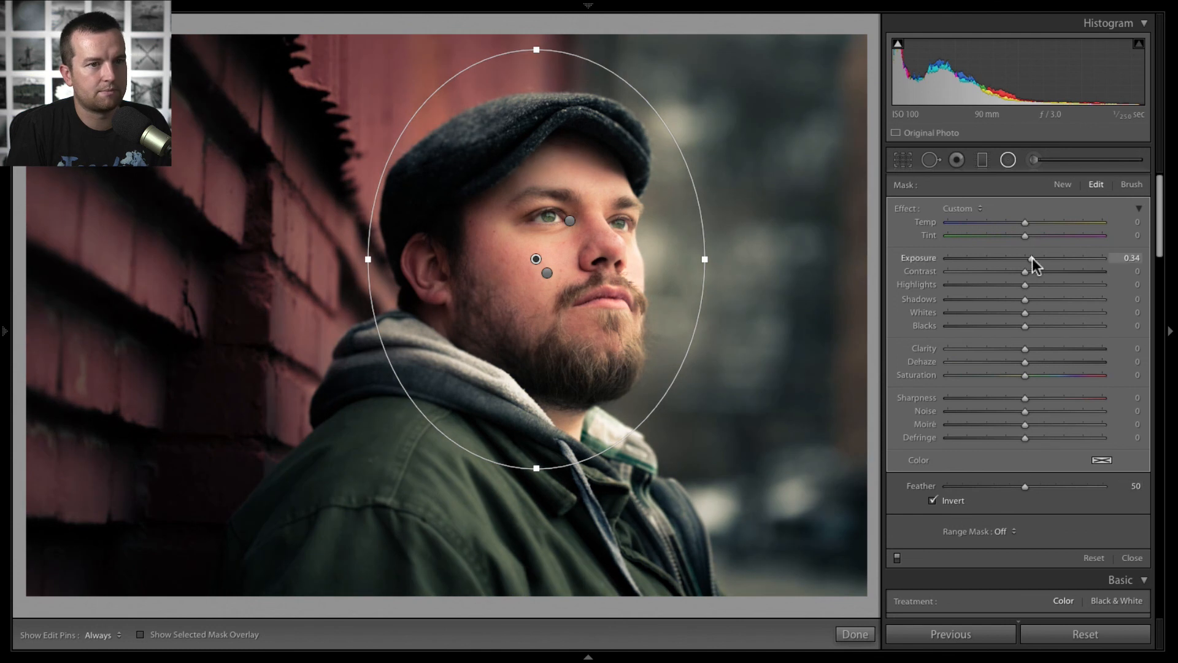
left_click_drag(1031, 257, 1031, 258)
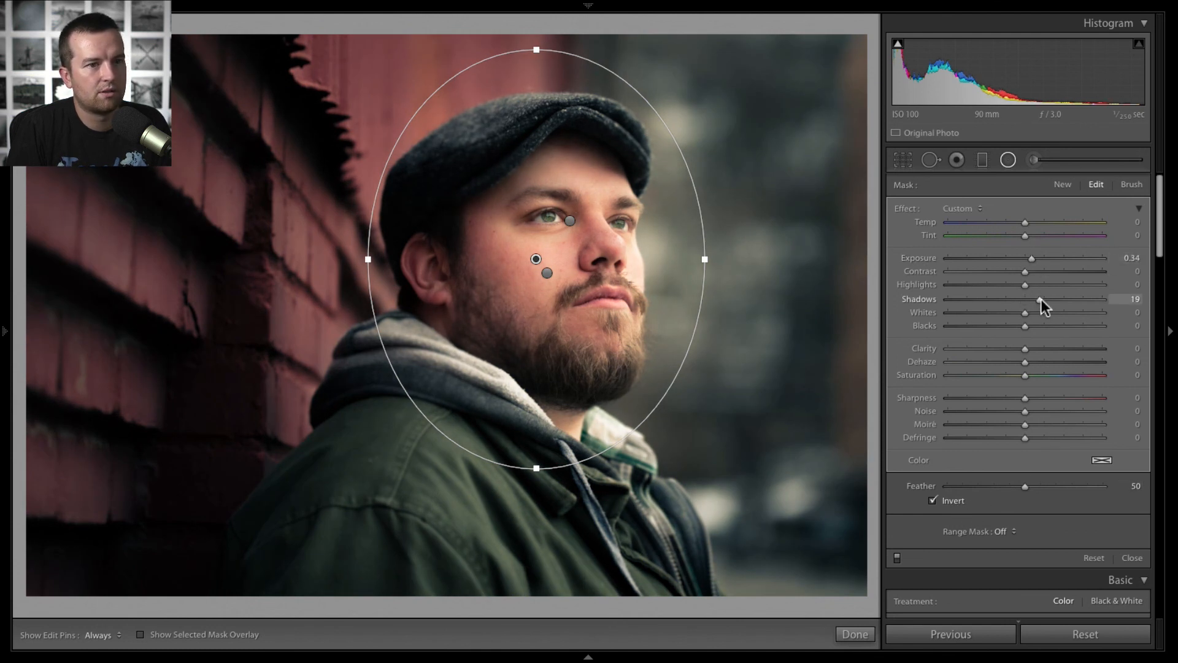
double_click(1028, 257)
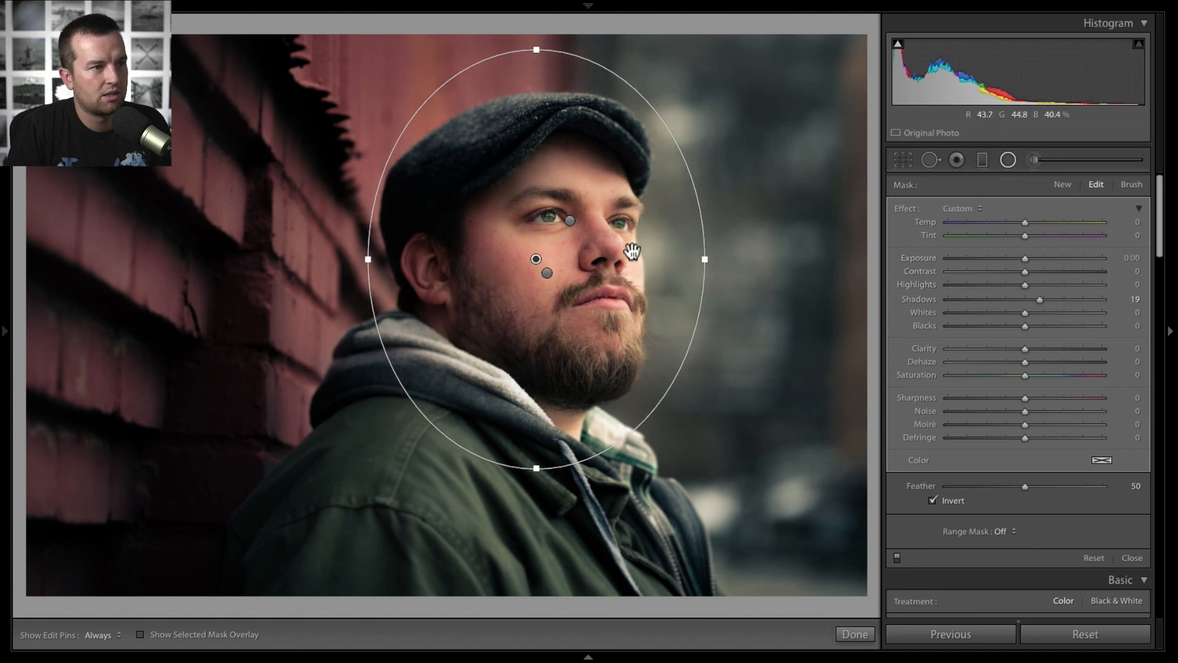
left_click_drag(992, 311, 1005, 312)
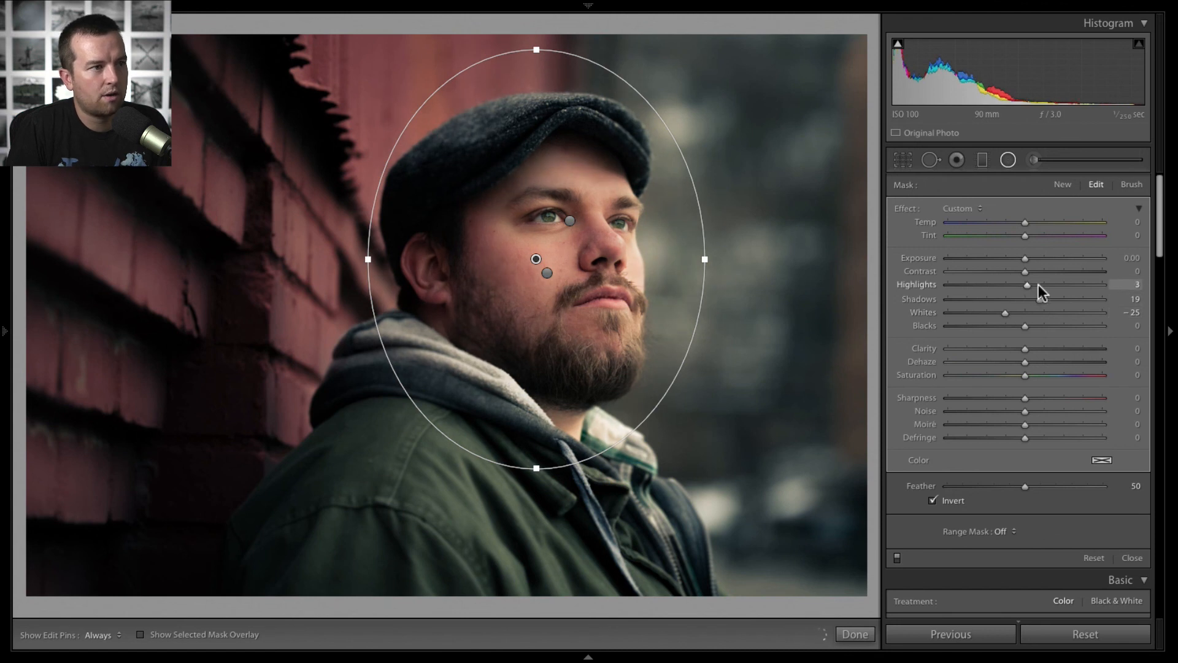
left_click_drag(1036, 299, 1066, 301)
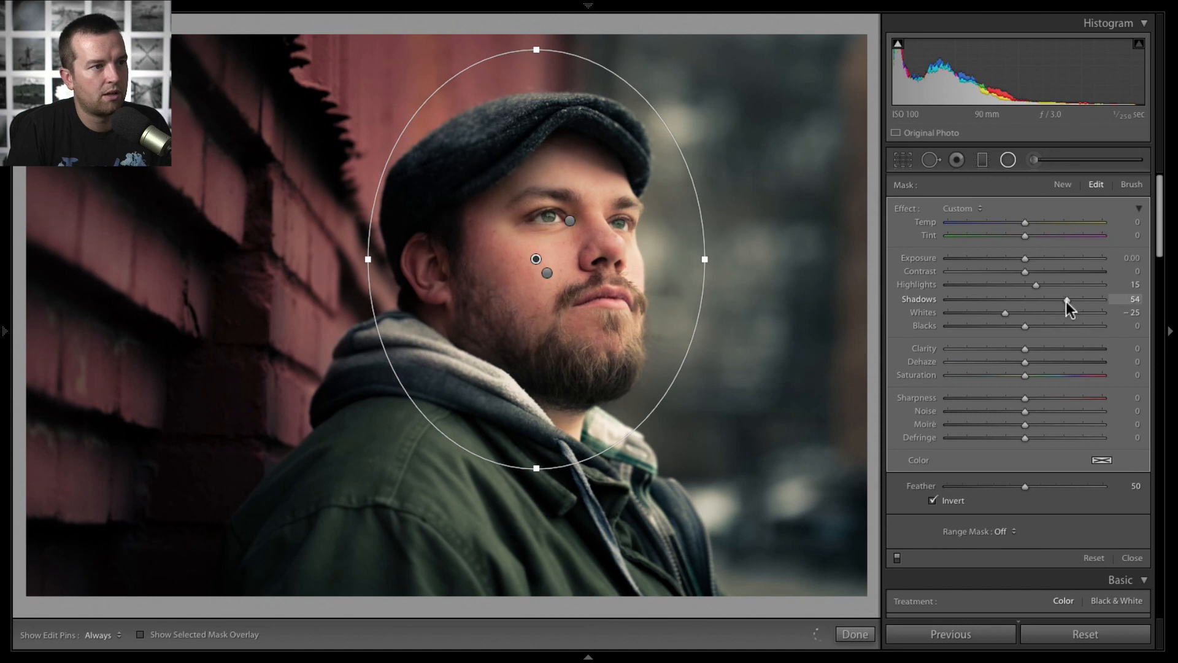
- Make the radial filter's ellipse taller, shift it slightly down over the face, and activate the Erase brush for its mask
left_click_drag(539, 500, 538, 502)
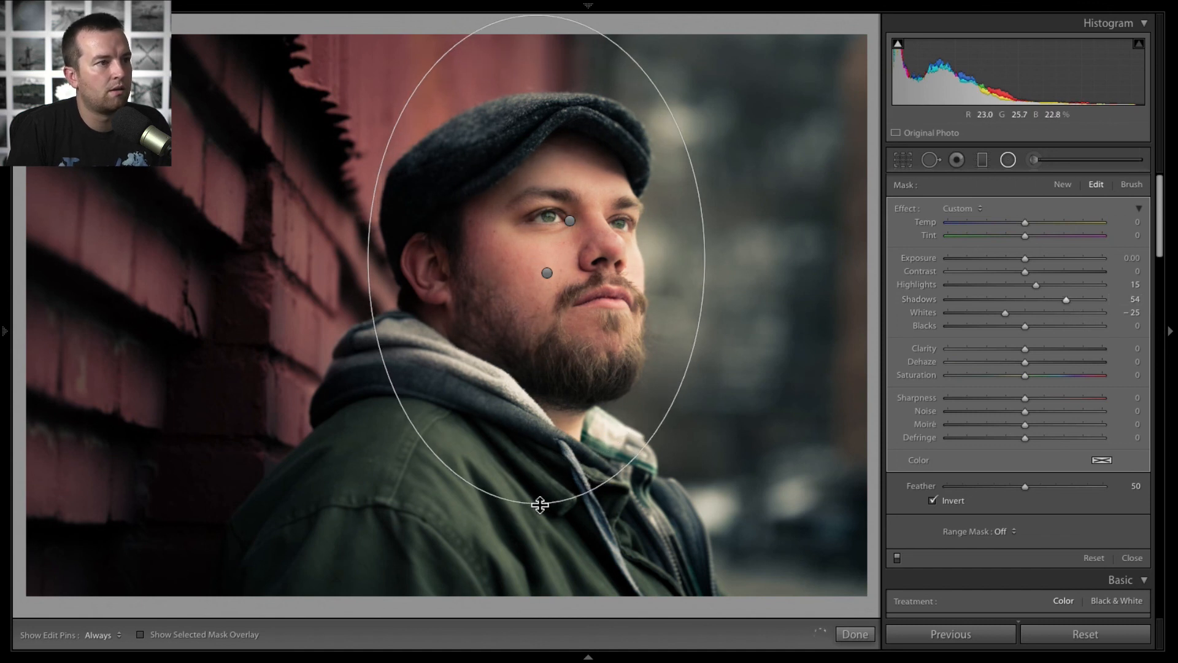
left_click_drag(535, 259, 530, 271)
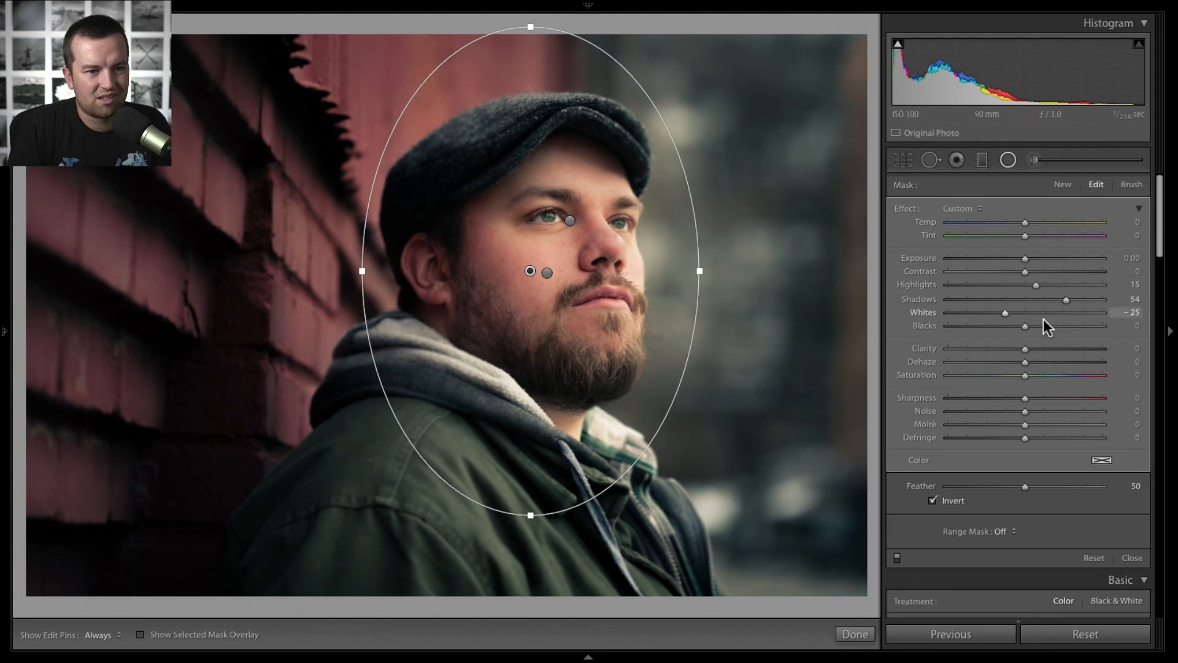
left_click(1131, 184)
left_click(1091, 480)
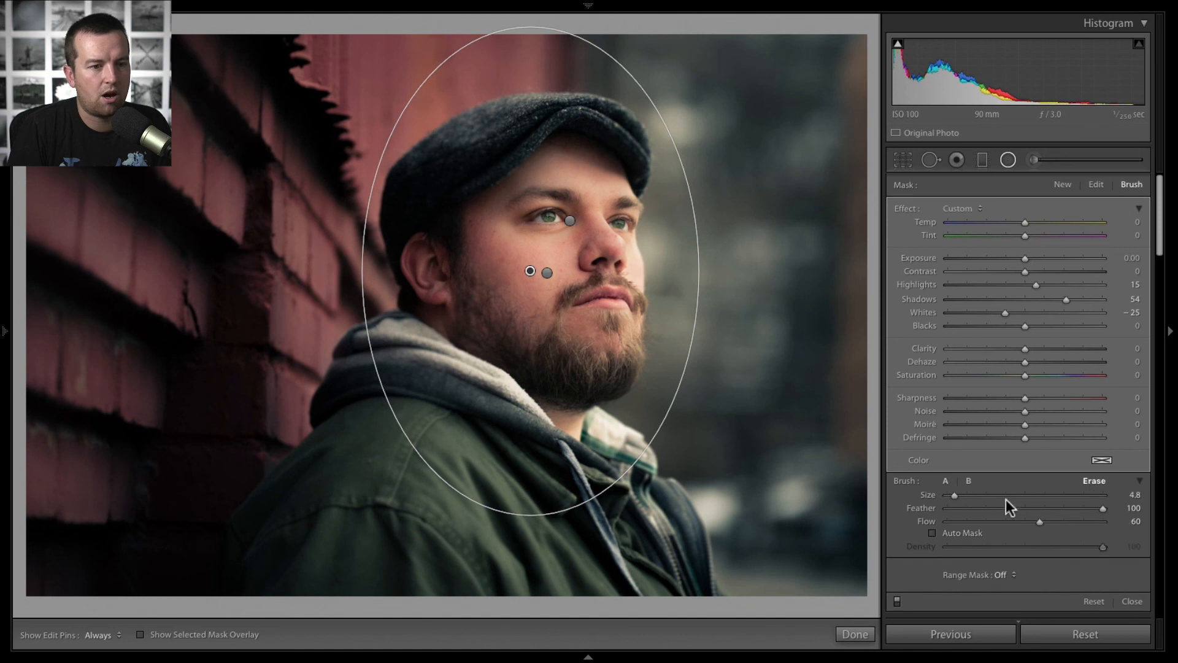
- Adjust the radial filter to highlights 9 and whites −48, compare the portrait with the original, and close the filter
key("h")
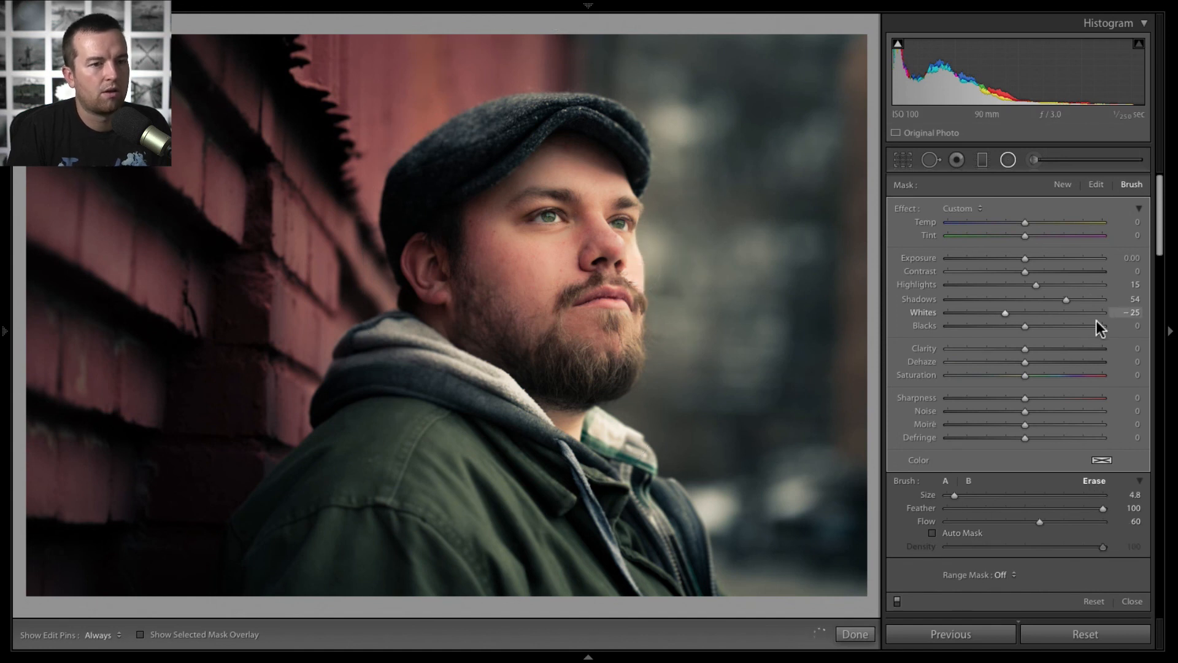
key("h")
left_click_drag(1005, 312, 987, 312)
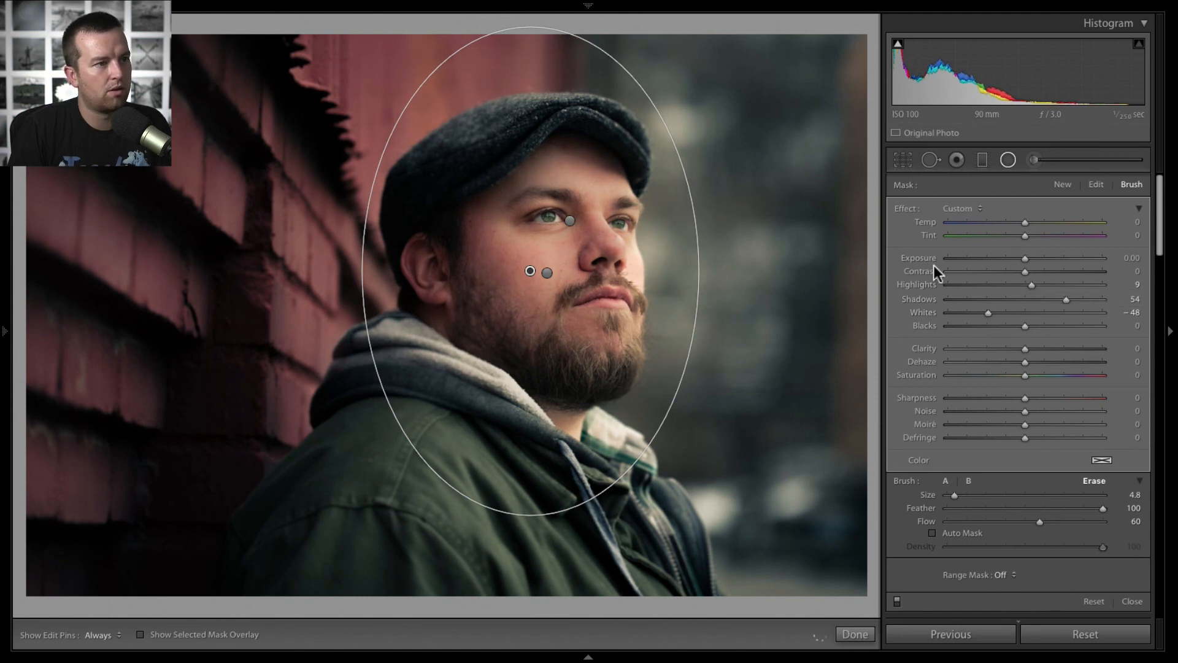
key("backslash")
key("backslash")
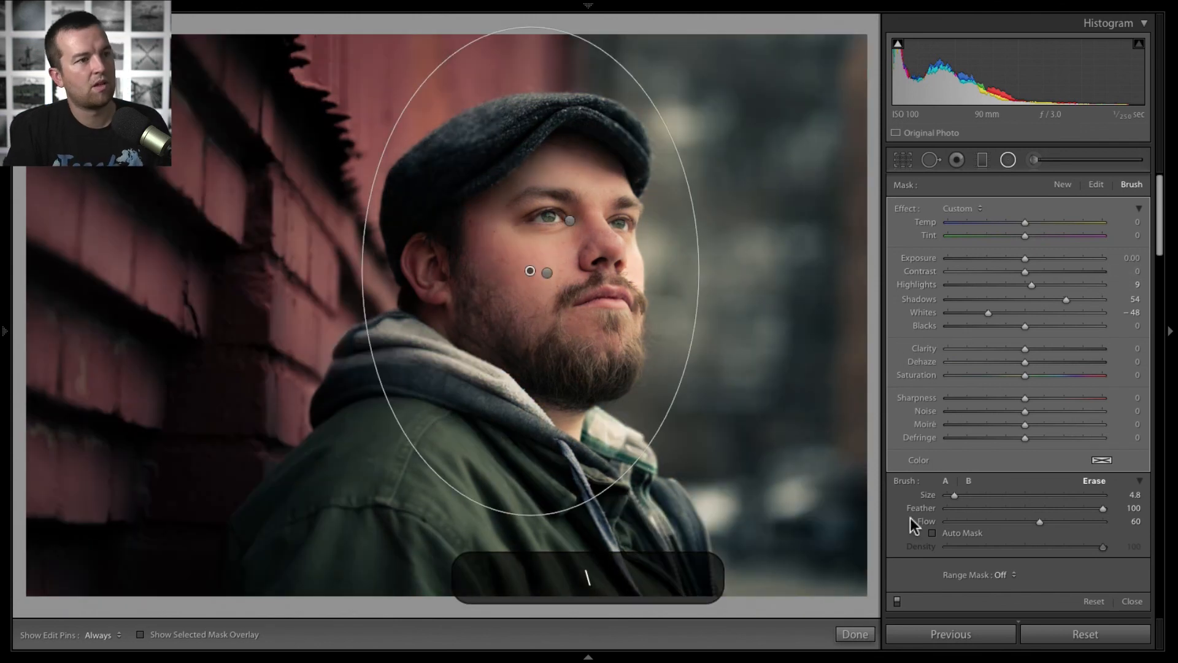
left_click(854, 633)
key("k")
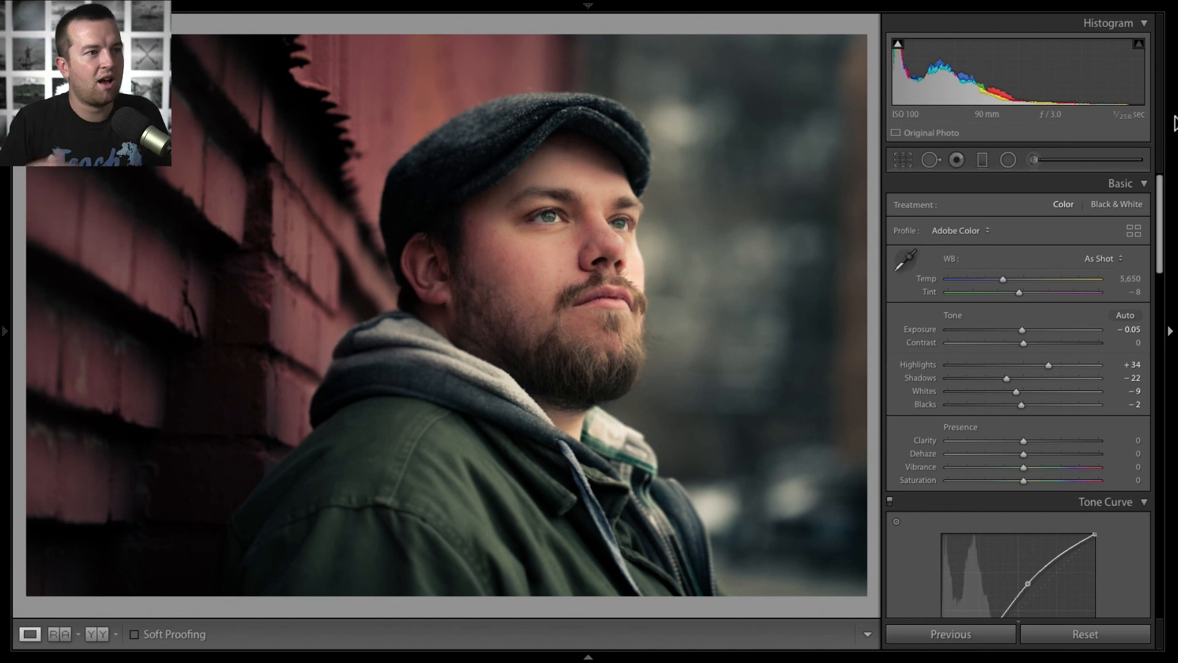
- Change the split toning shadow color to hue 206 with saturation 27
scroll(1154, 344, "down", 10)
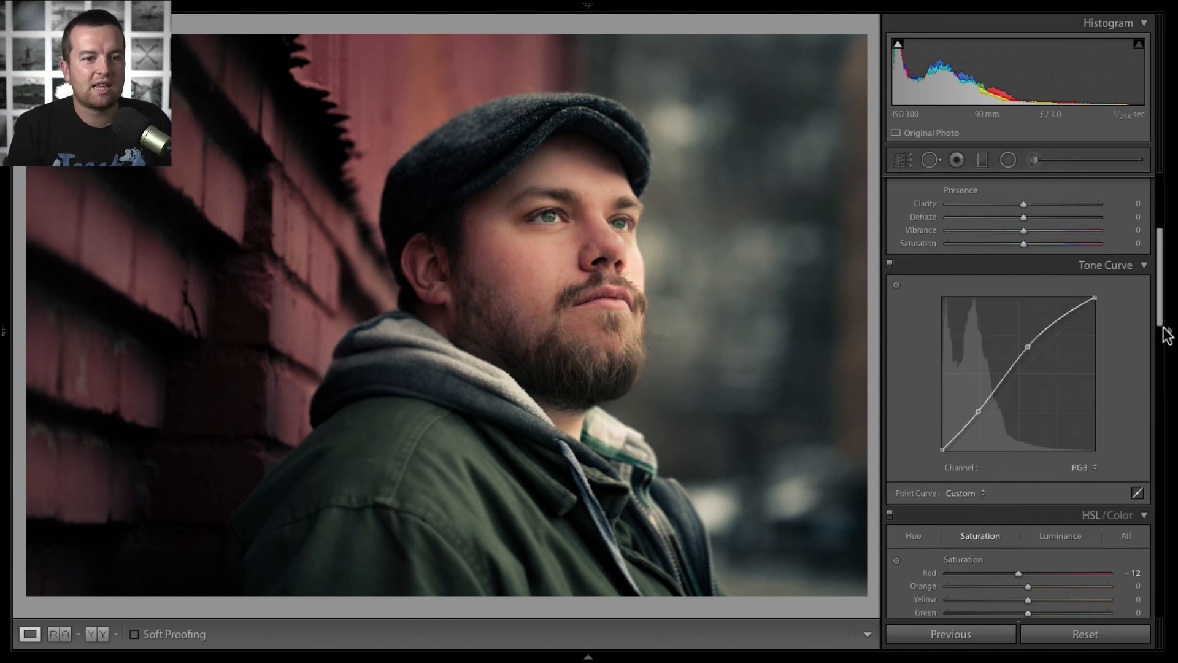
left_click(1104, 470)
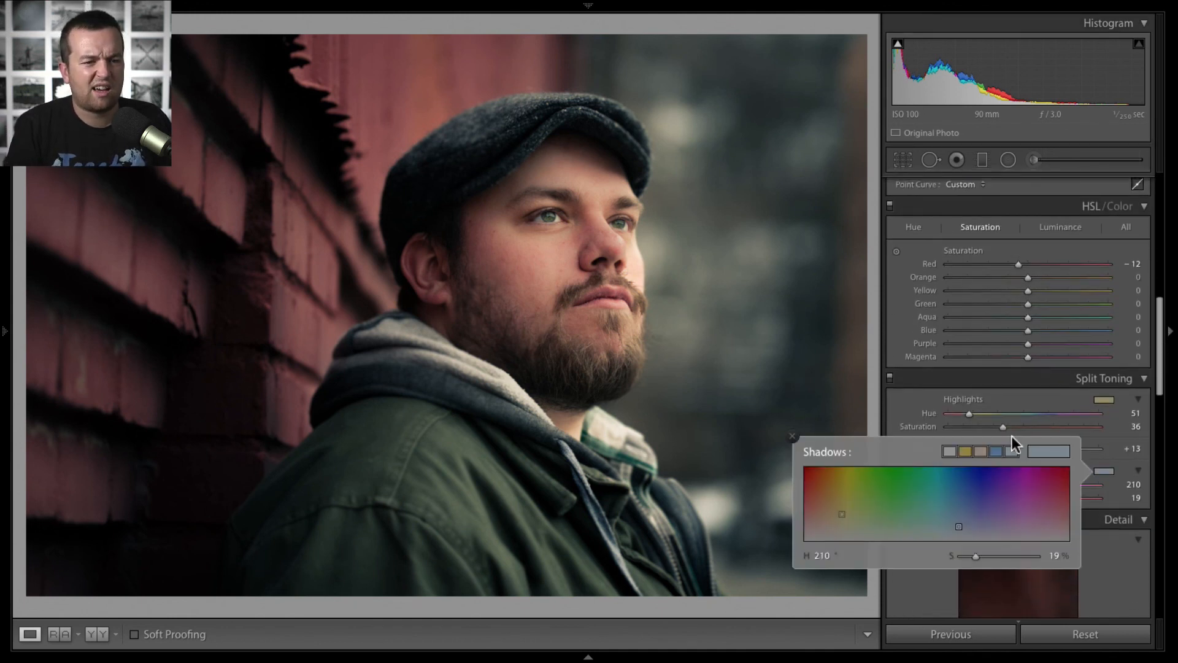
left_click(956, 527)
left_click_drag(955, 527, 957, 520)
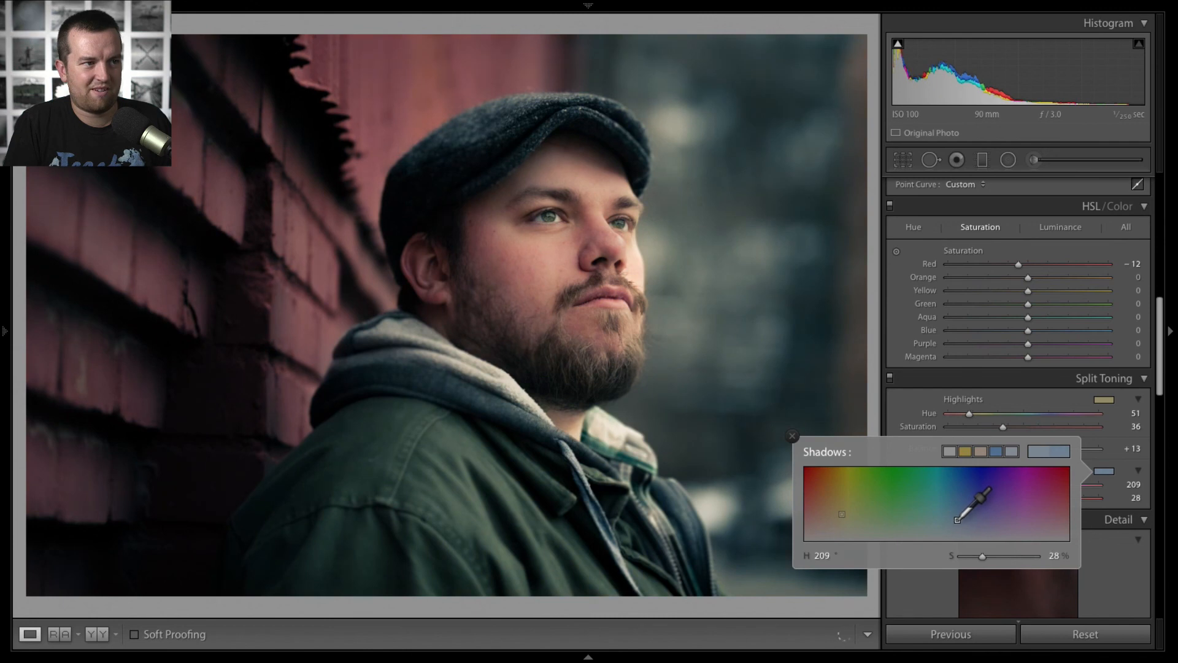
left_click(791, 436)
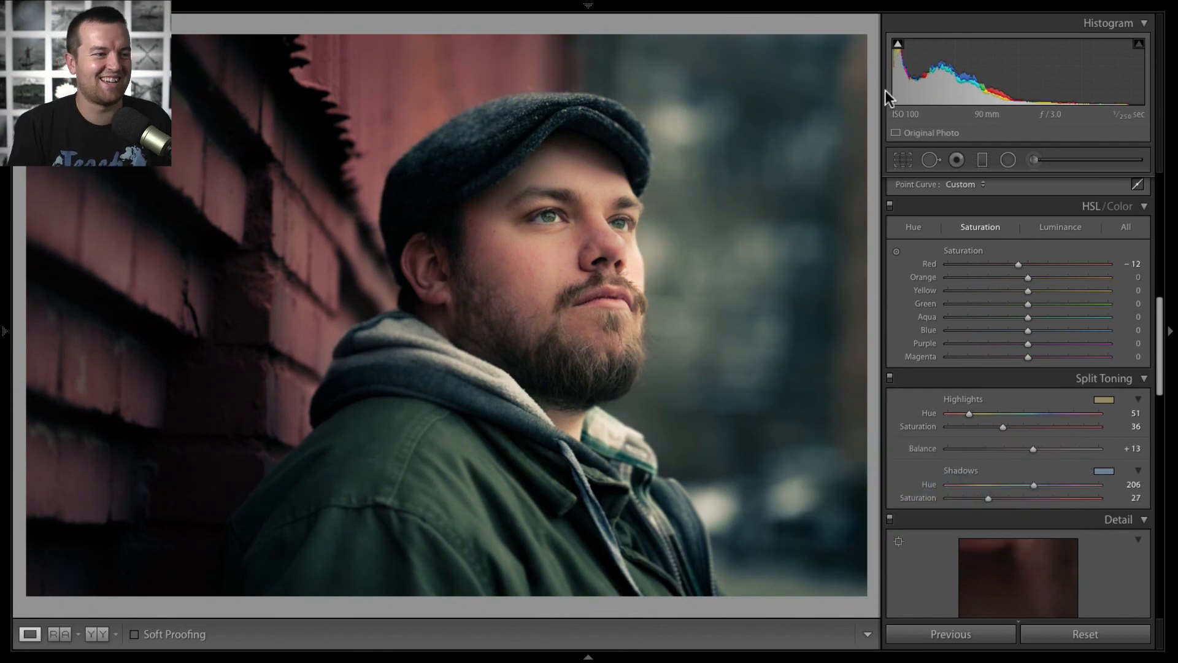